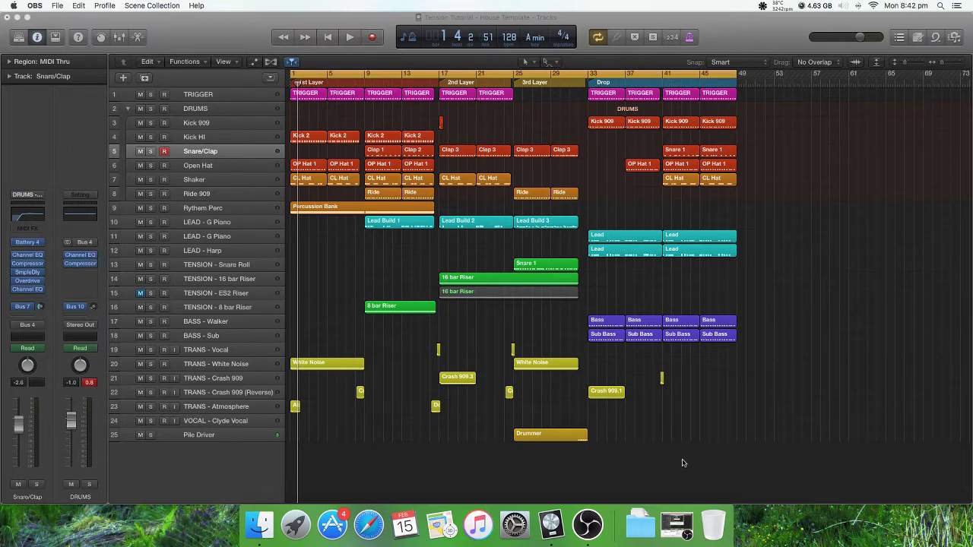
# Play the arrangement and pick out the TRANS - White Noise and TENSION - 16 bar Riser tracks during playback.
pyautogui.click(653, 407)
pyautogui.press('space')
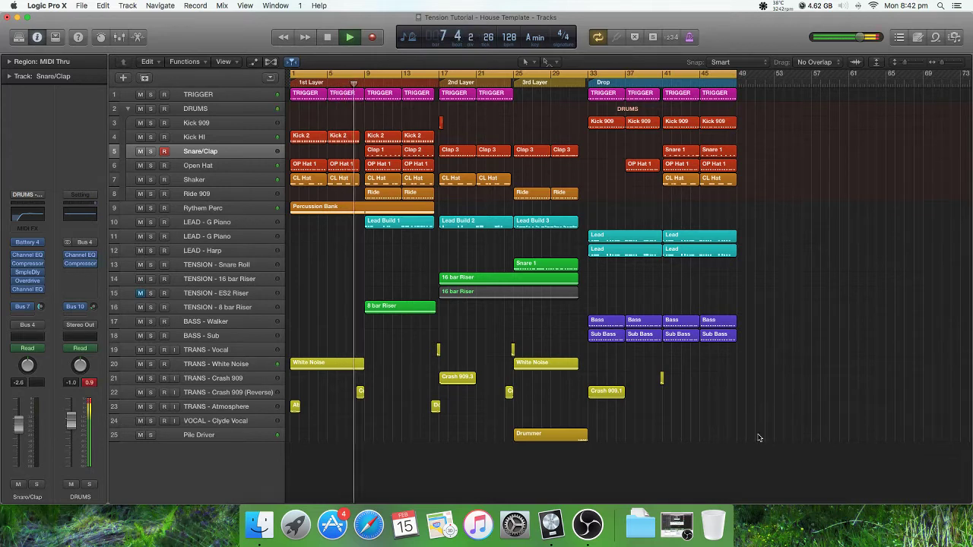
pyautogui.click(205, 366)
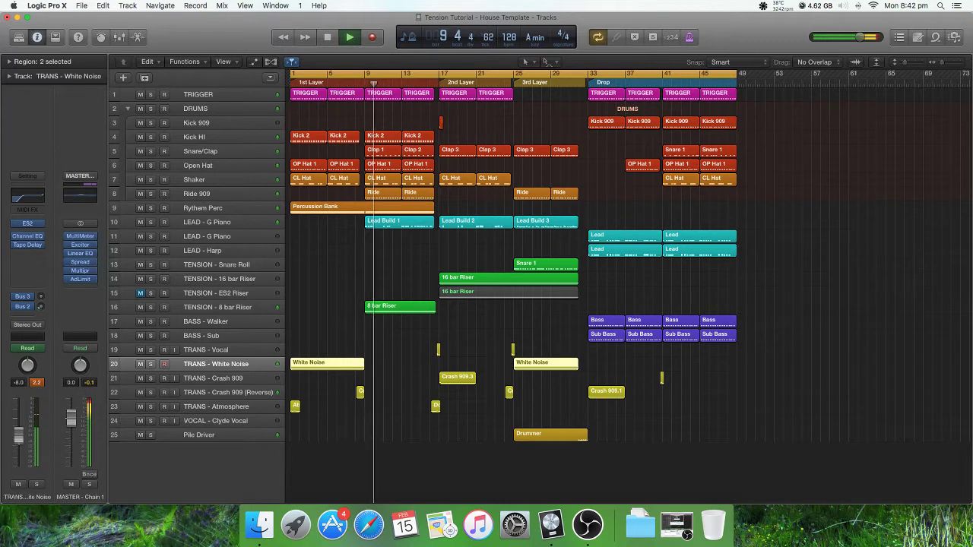
pyautogui.click(380, 473)
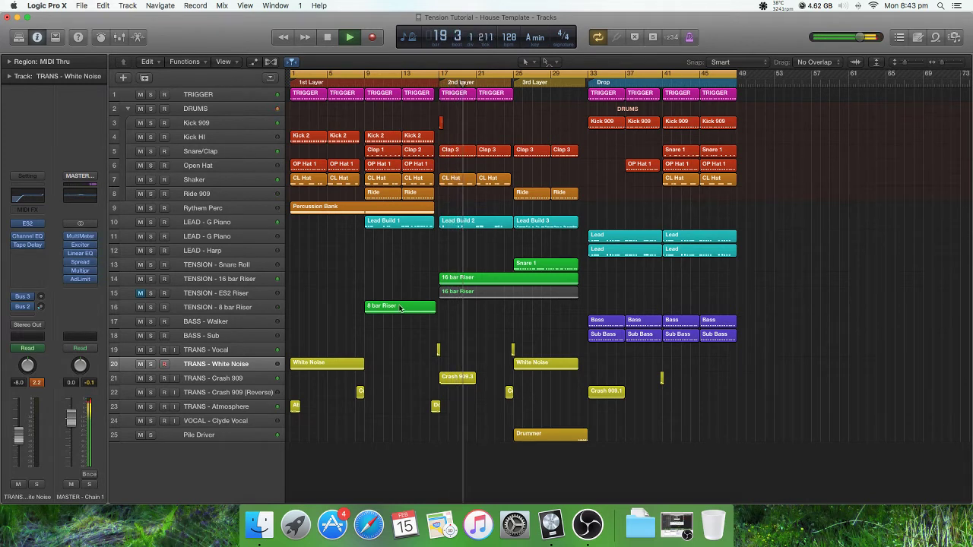
pyautogui.click(252, 280)
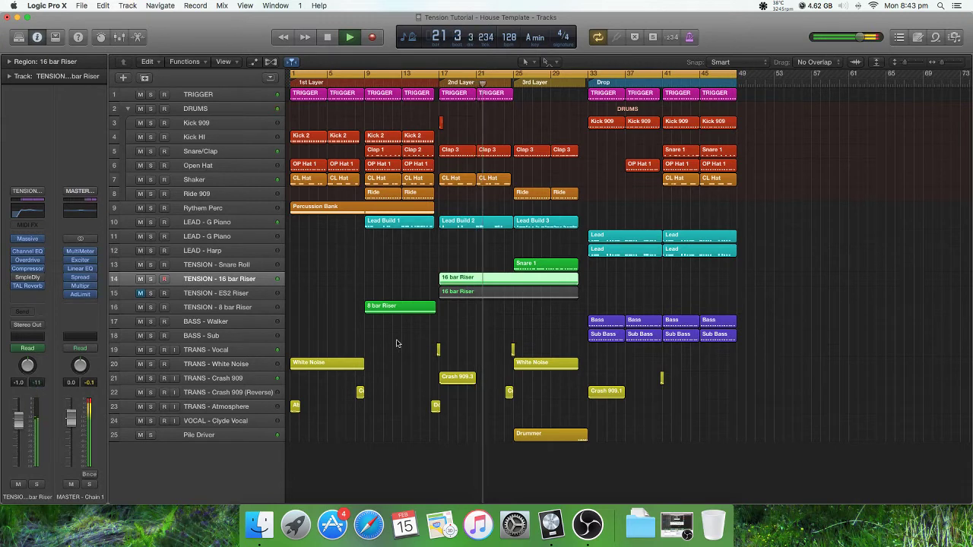
pyautogui.click(707, 406)
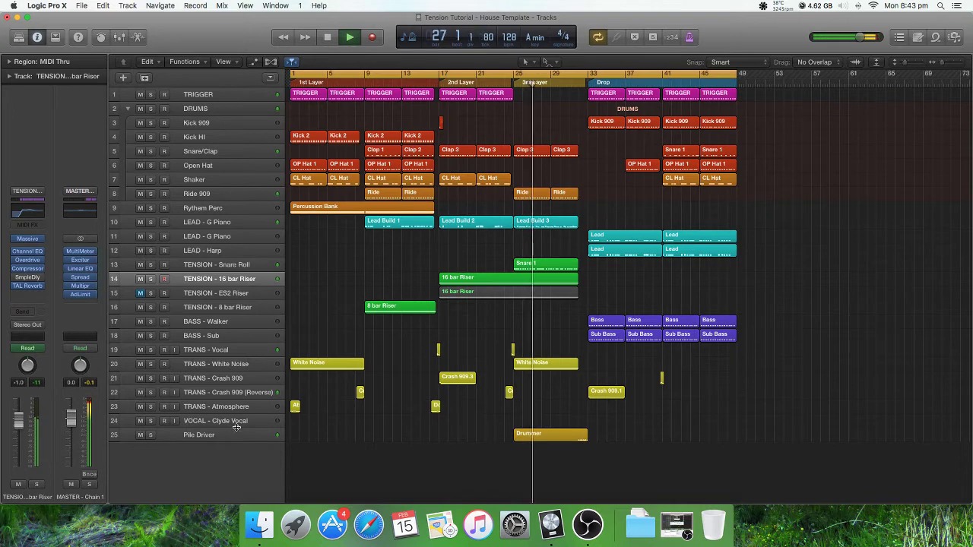
# Inspect the Channel EQ on the TENSION - 16 bar Riser track during playback, and close it.
pyautogui.click(216, 280)
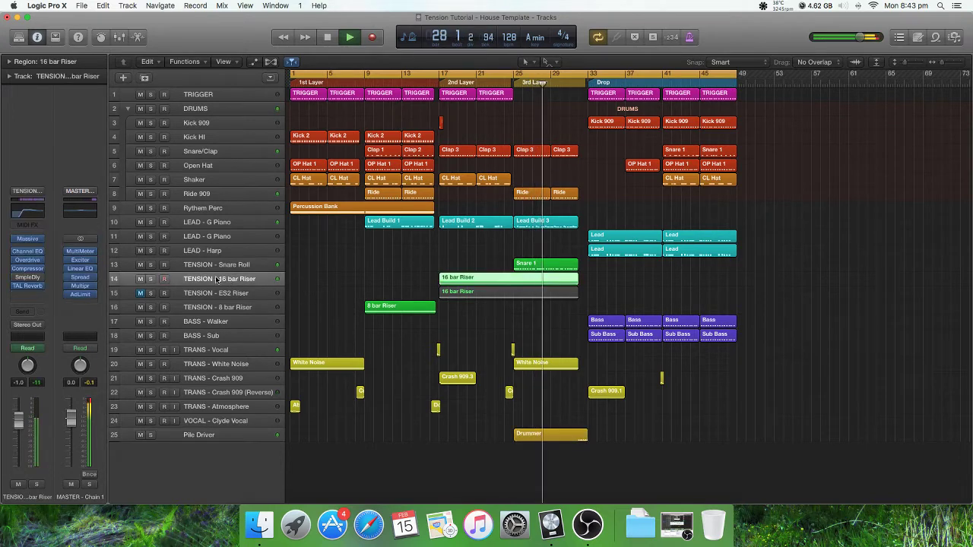
pyautogui.click(28, 252)
pyautogui.moveTo(274, 54); pyautogui.dragTo(255, 34)
pyautogui.moveTo(204, 146); pyautogui.dragTo(282, 147)
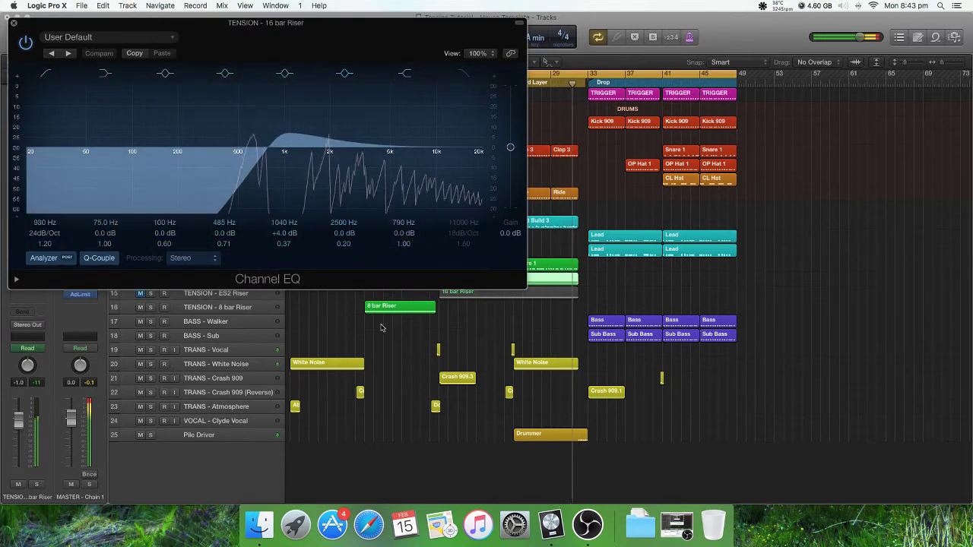
pyautogui.click(12, 24)
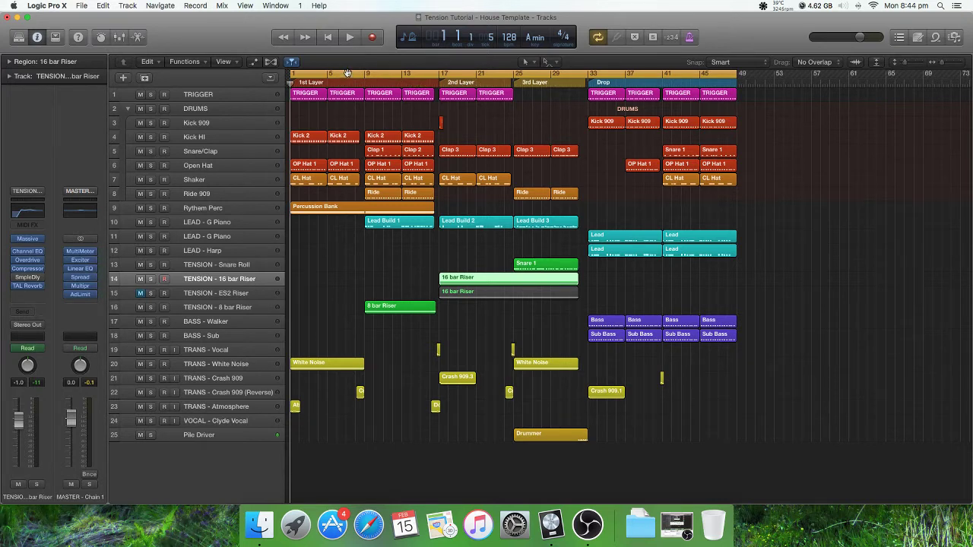
# Shorten the cycle range to the 1st Layer, bars 1 to 17, and pick out the two White Noise regions.
pyautogui.moveTo(292, 74); pyautogui.dragTo(460, 90)
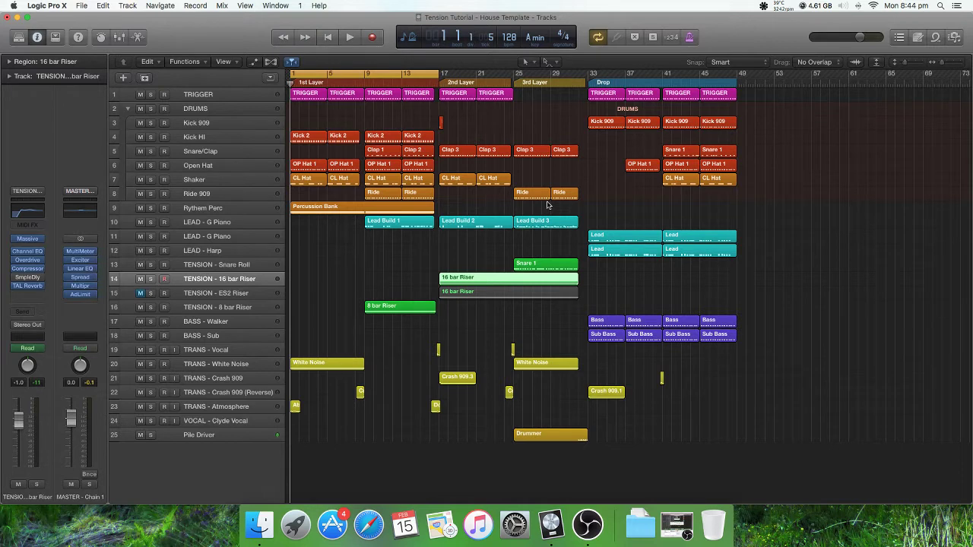
pyautogui.click(326, 361)
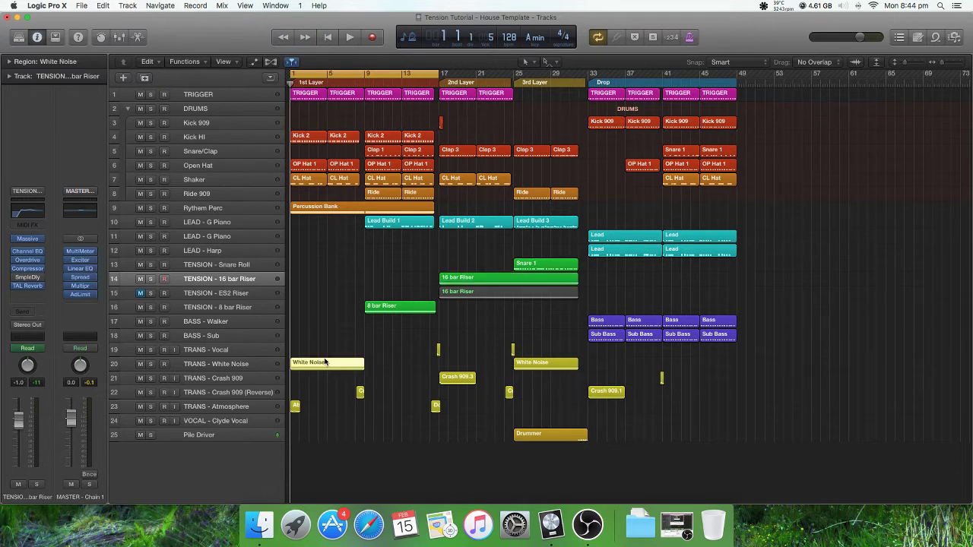
pyautogui.click(541, 365)
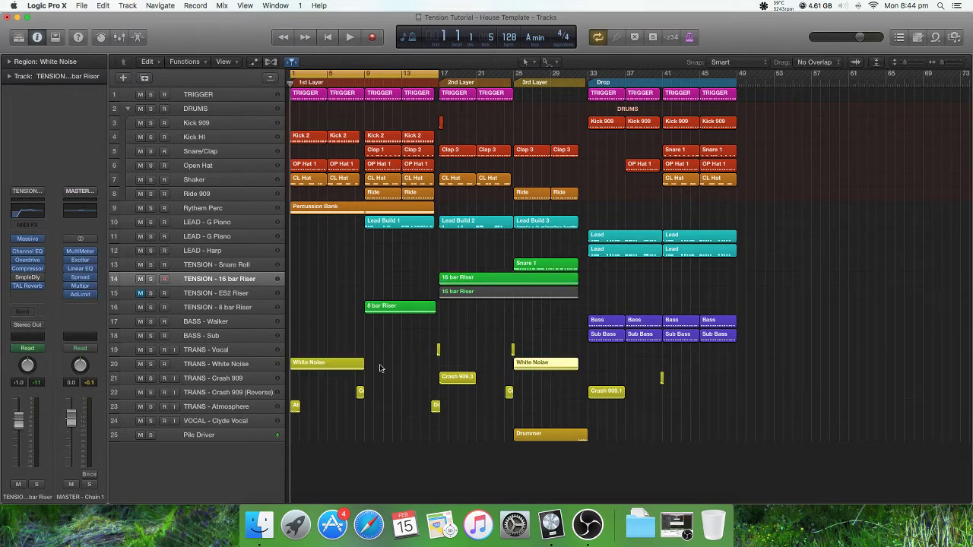
pyautogui.click(344, 367)
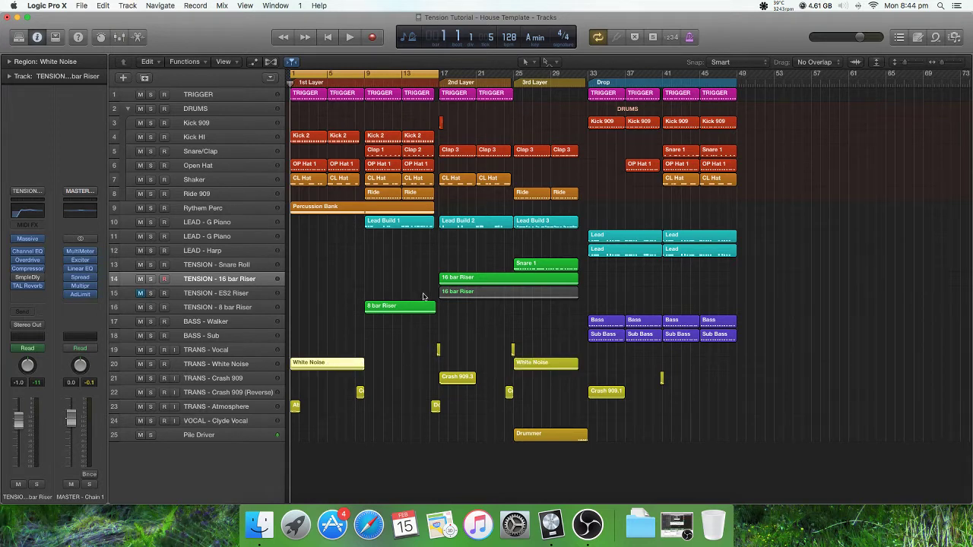
# Select the TENSION - 16 bar Riser, ES2 Riser and Snare Roll tracks in turn to review their channel strips.
pyautogui.click(260, 280)
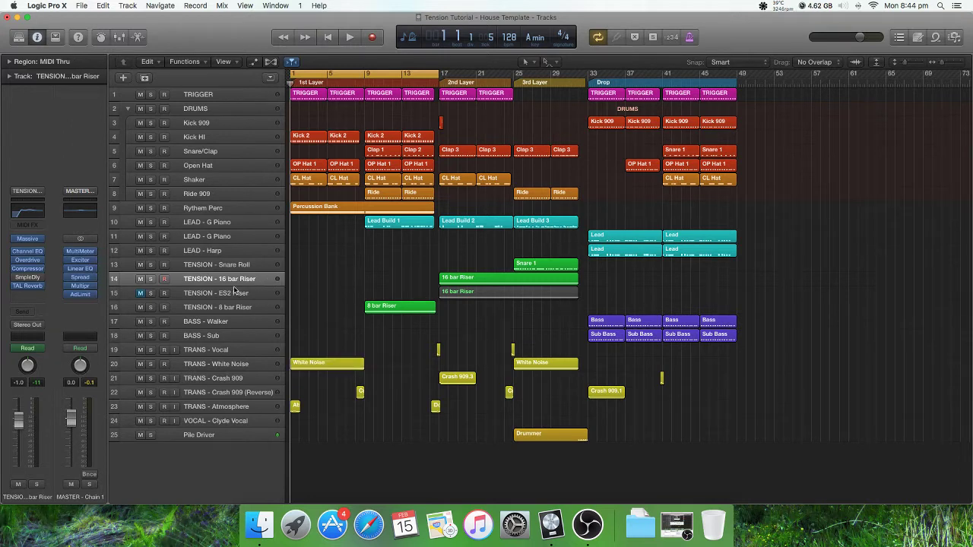
pyautogui.click(225, 292)
pyautogui.click(242, 281)
pyautogui.click(245, 295)
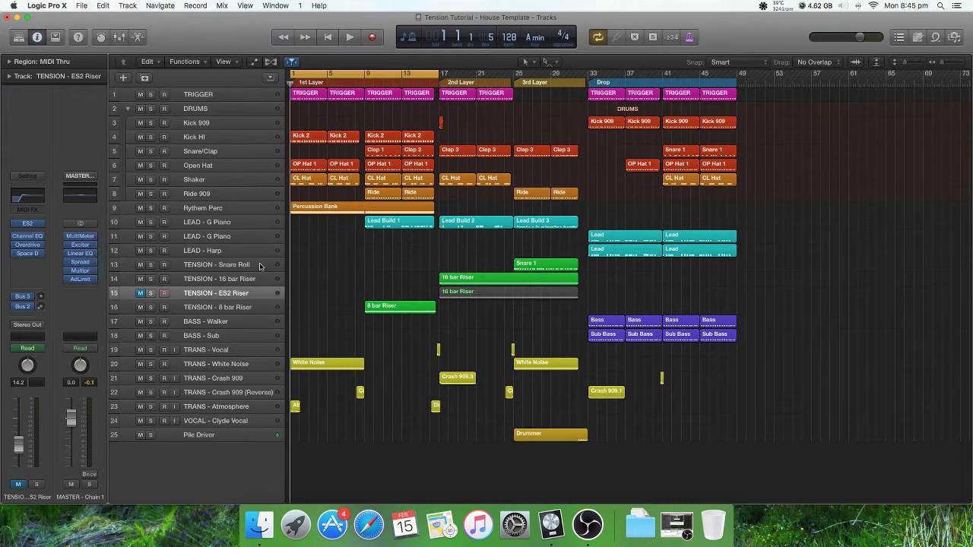
pyautogui.click(262, 268)
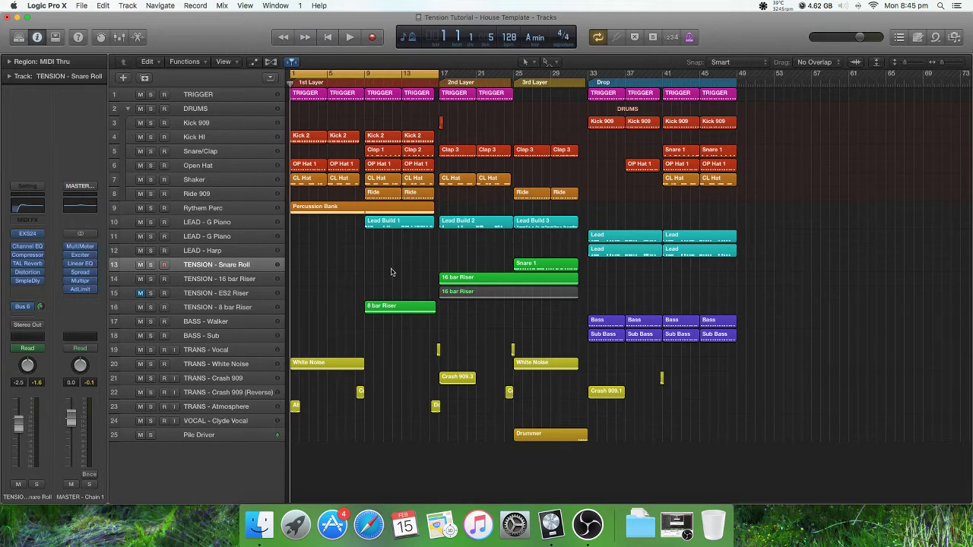
# Show track automation, examine the EQ filter curve on the LEAD - G Piano build track, and hide automation again.
pyautogui.press('a')
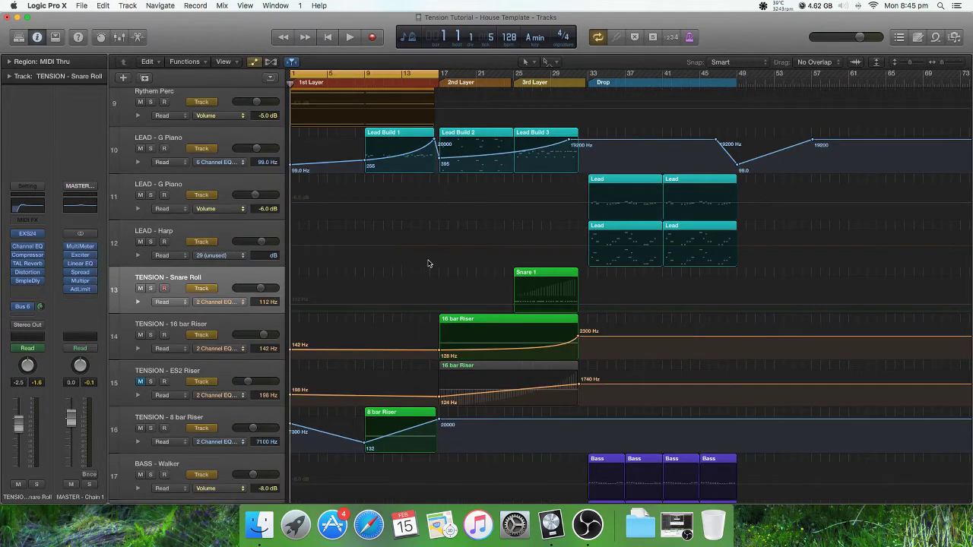
pyautogui.scroll(2, 482, 251)
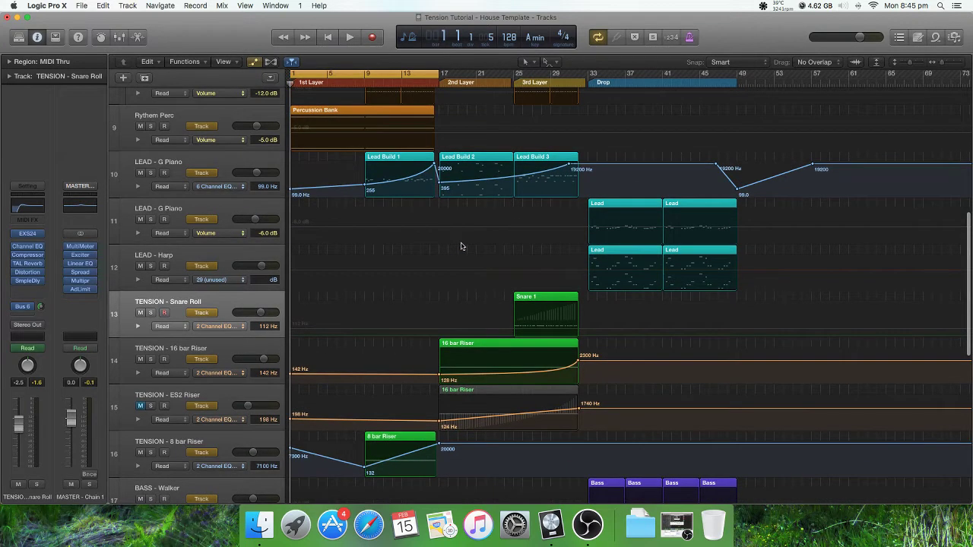
pyautogui.click(247, 167)
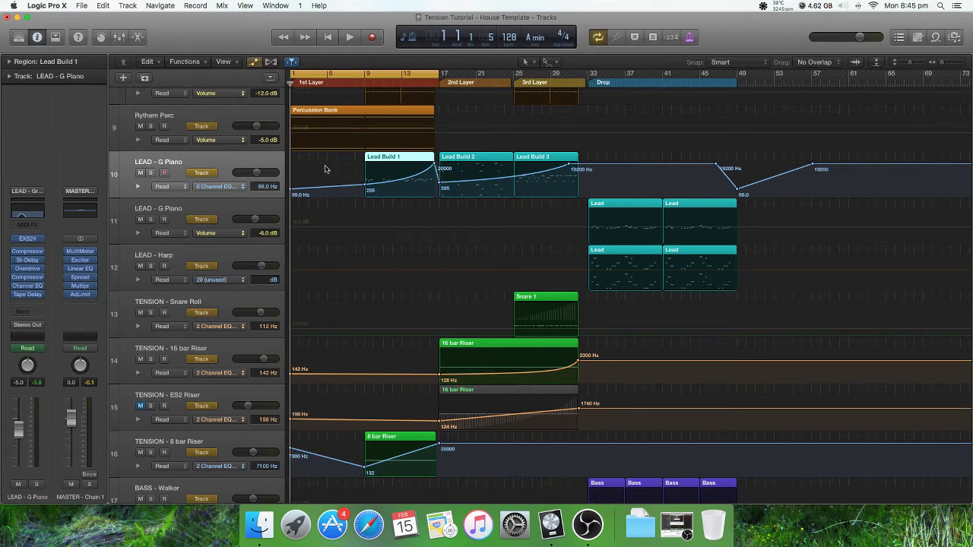
pyautogui.press('a')
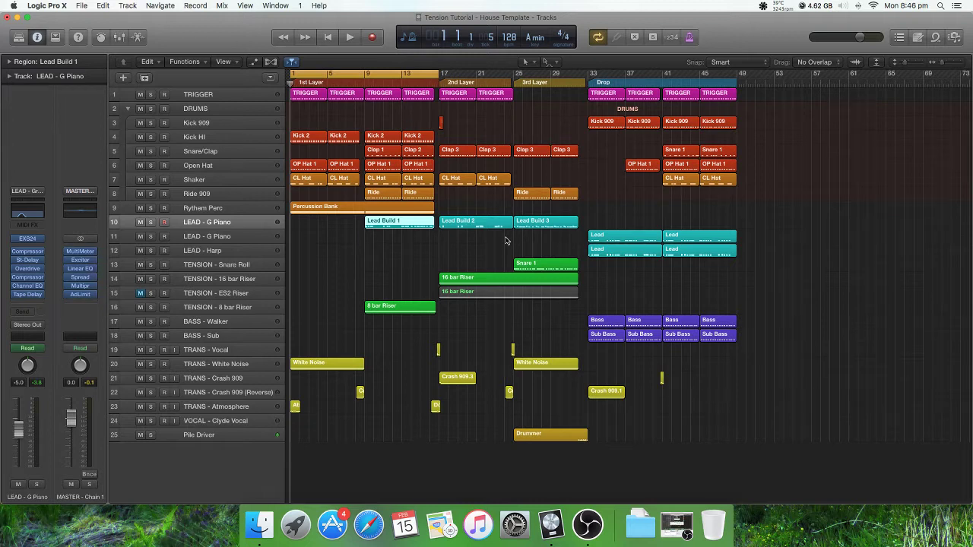
# Unmute the TENSION - ES2 Riser track and leave all regions deselected.
pyautogui.click(140, 293)
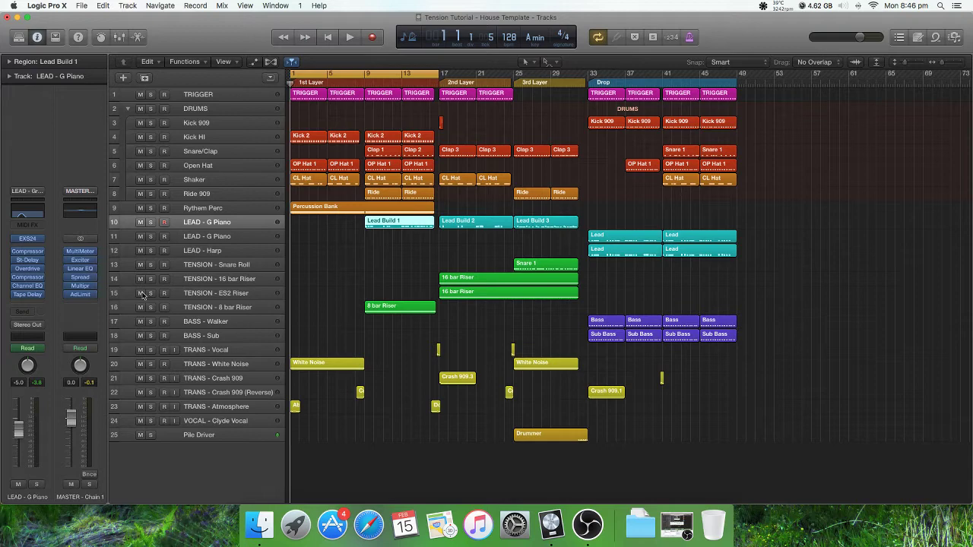
pyautogui.hscroll(1, 303, 402)
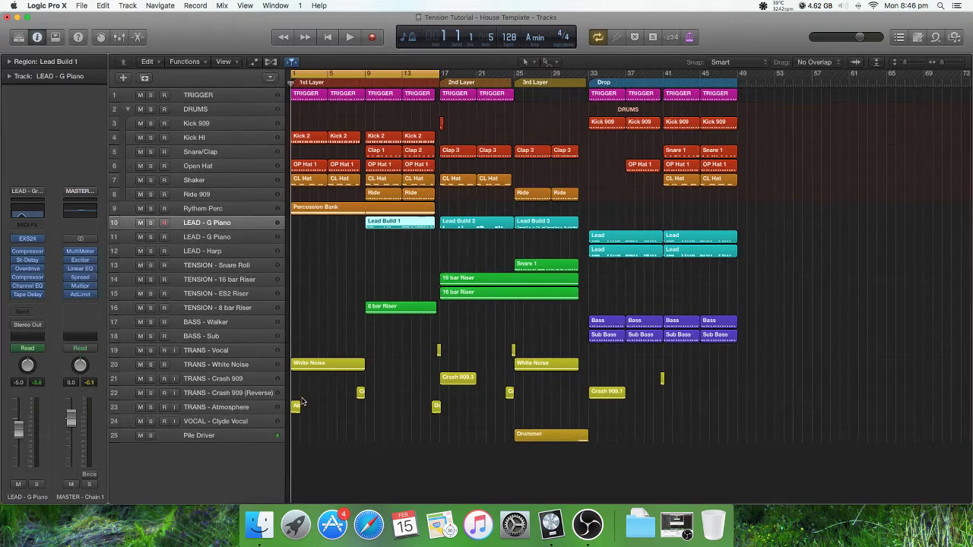
pyautogui.hscroll(-1, 307, 402)
pyautogui.moveTo(690, 461); pyautogui.dragTo(315, 354)
pyautogui.click(659, 476)
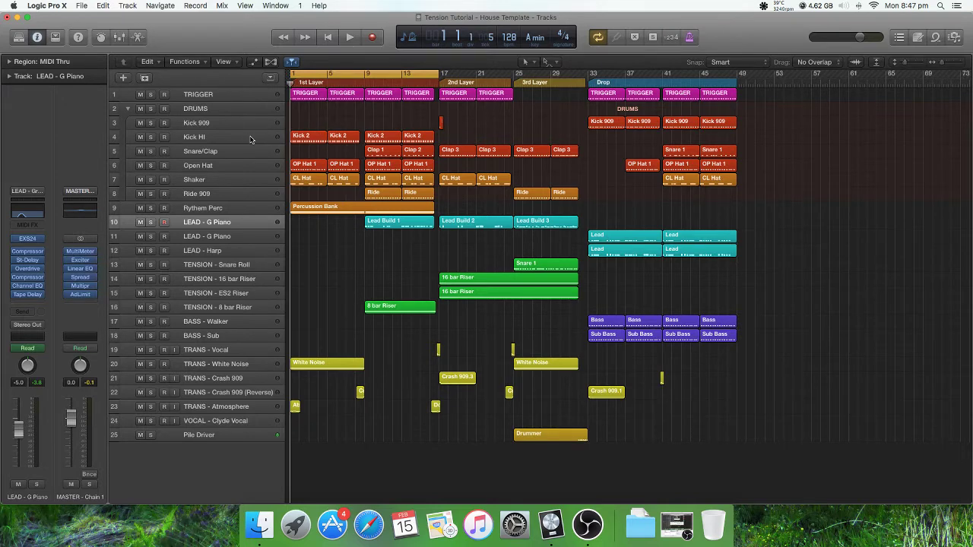
# Open the Channel EQ of the Kick HI track and move its window below the drum tracks.
pyautogui.press('a')
pyautogui.press('a')
pyautogui.click(247, 142)
pyautogui.click(35, 243)
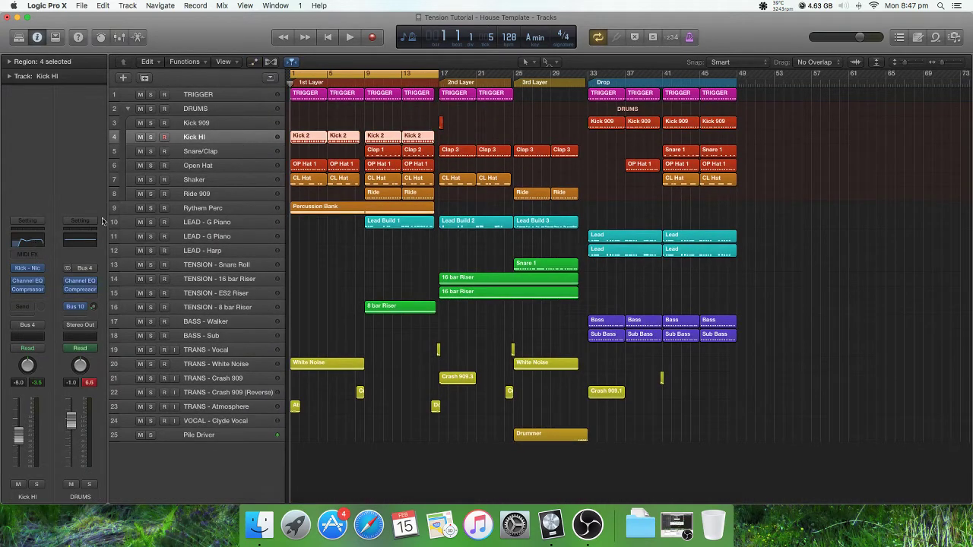
pyautogui.moveTo(355, 53); pyautogui.dragTo(361, 223)
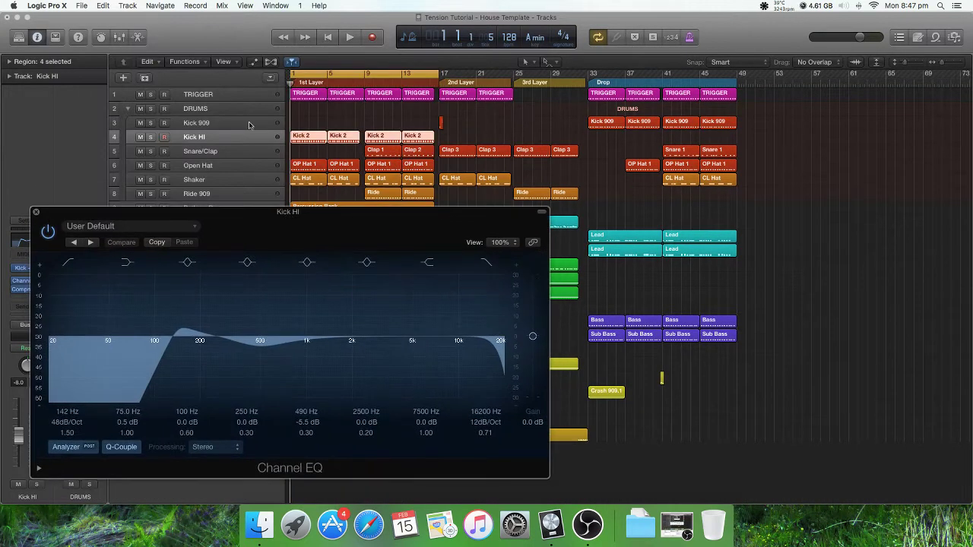
# Alternate between the Kick 909 and Kick HI tracks to compare where each kick is used in the arrangement.
pyautogui.click(247, 121)
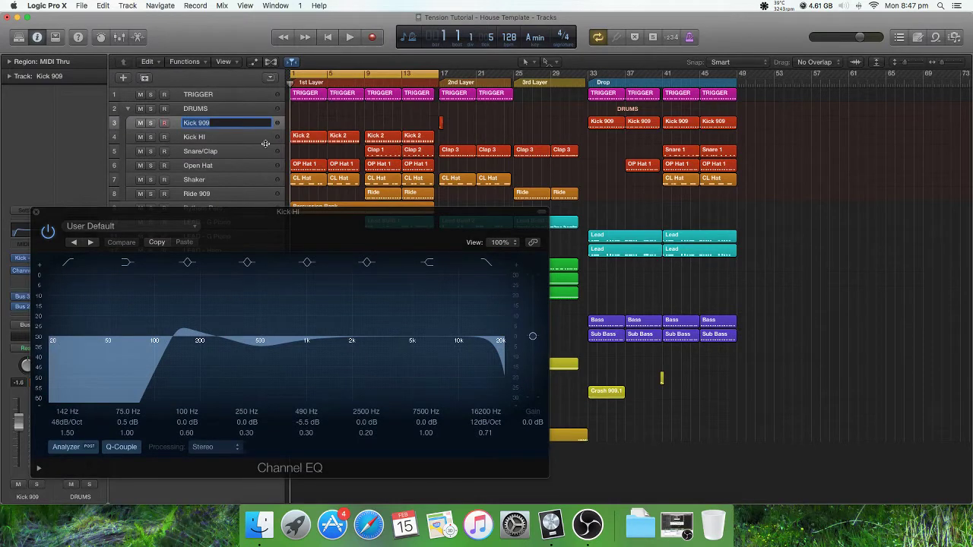
pyautogui.doubleClick(256, 123)
pyautogui.click(252, 141)
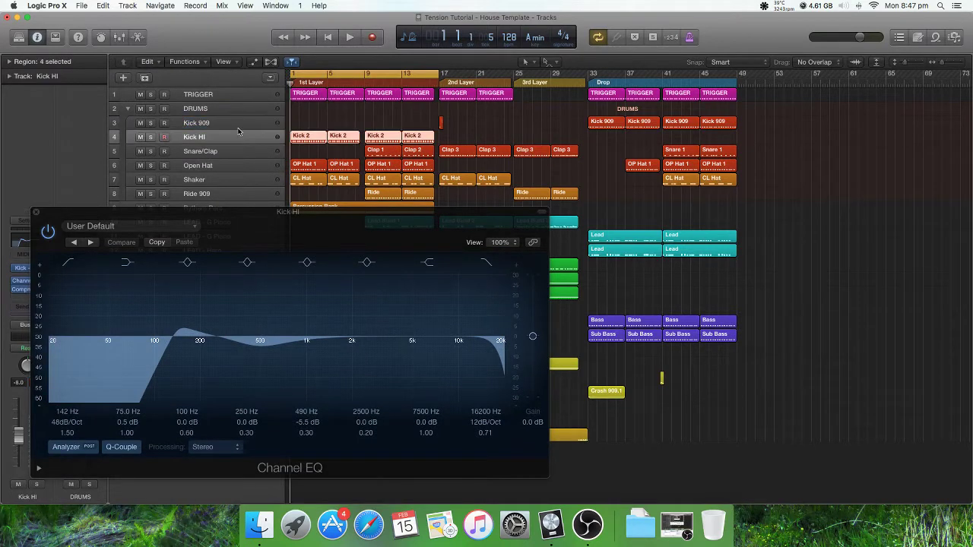
pyautogui.doubleClick(243, 123)
pyautogui.click(221, 138)
pyautogui.doubleClick(219, 123)
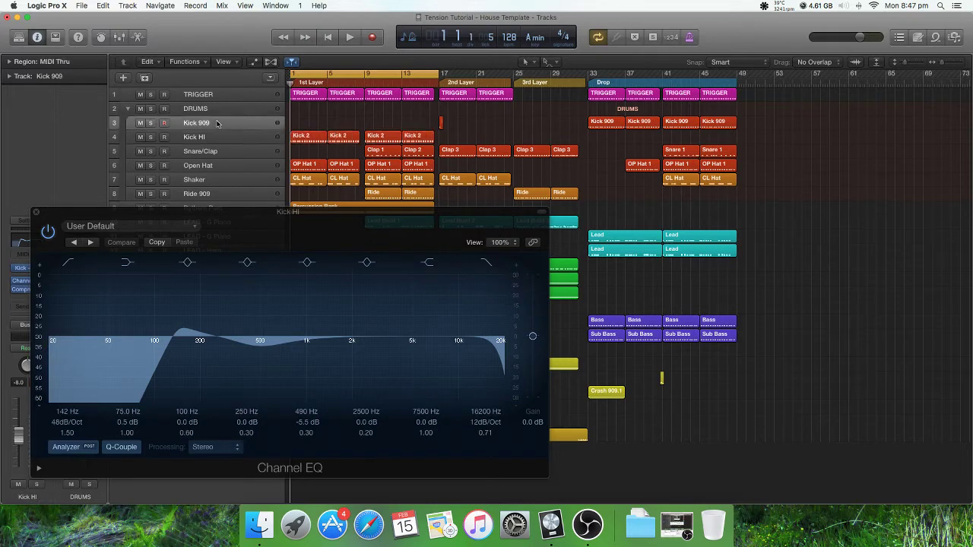
pyautogui.click(237, 127)
pyautogui.click(252, 136)
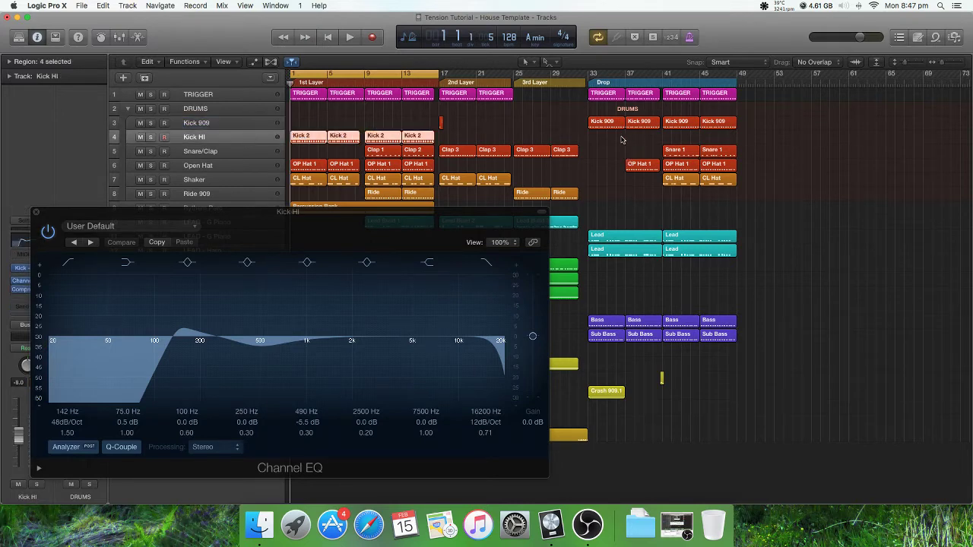
# Open the Kick 909 track's Channel EQ beside the Kick HI one, compare their low cuts, and close both.
pyautogui.click(228, 126)
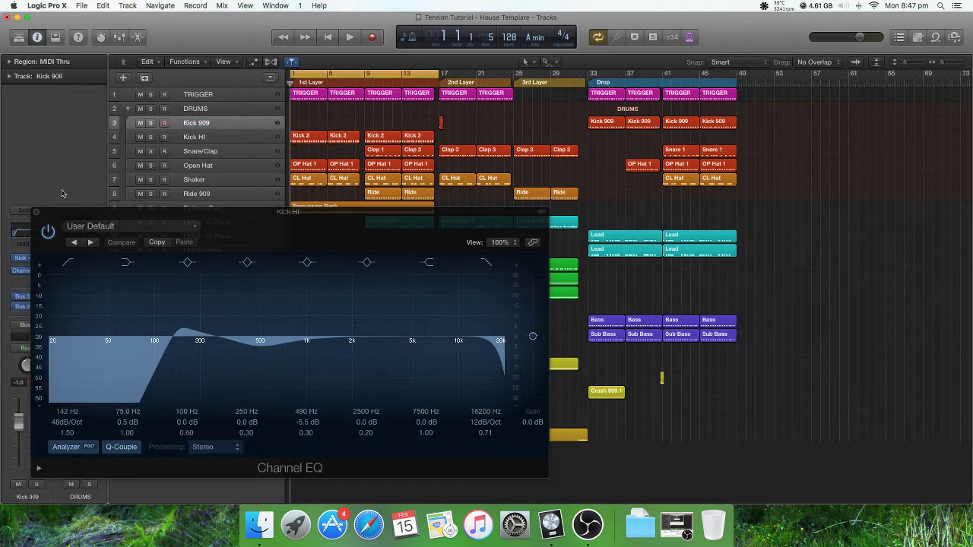
pyautogui.click(25, 231)
pyautogui.moveTo(342, 67); pyautogui.dragTo(733, 53)
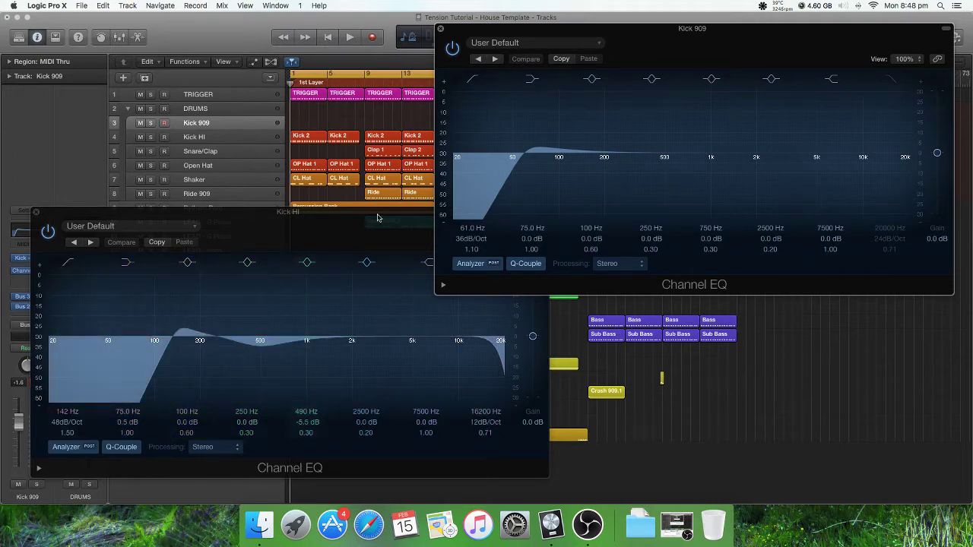
pyautogui.click(240, 137)
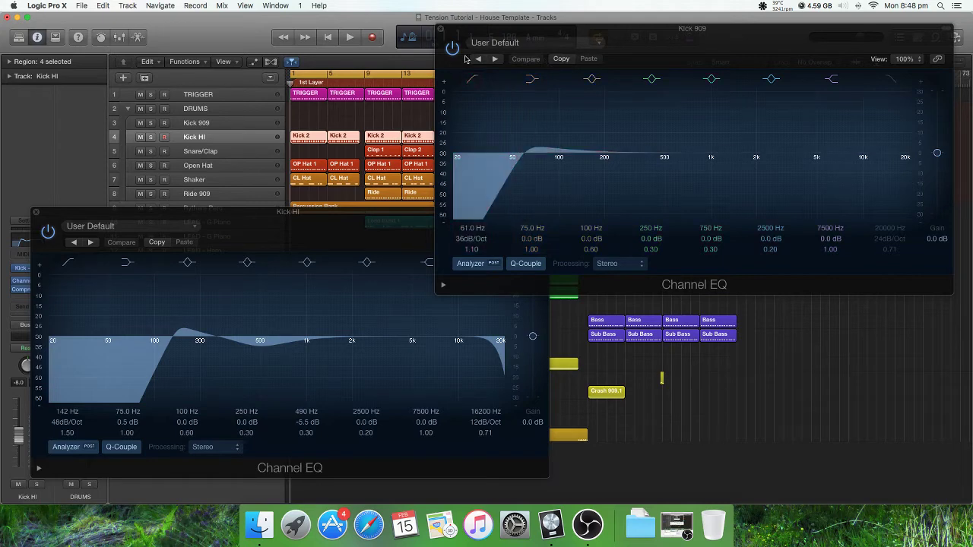
pyautogui.moveTo(517, 34); pyautogui.dragTo(494, 197)
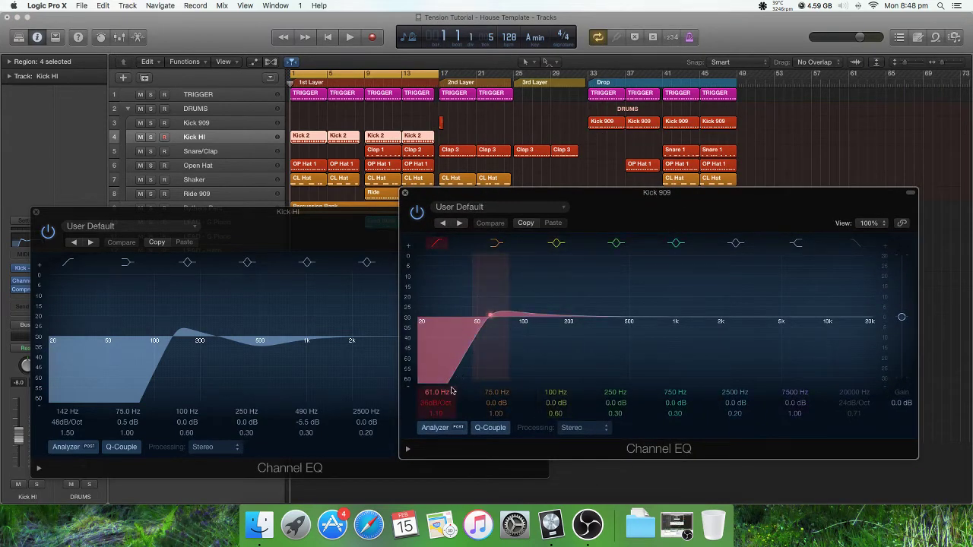
pyautogui.click(405, 194)
pyautogui.click(36, 213)
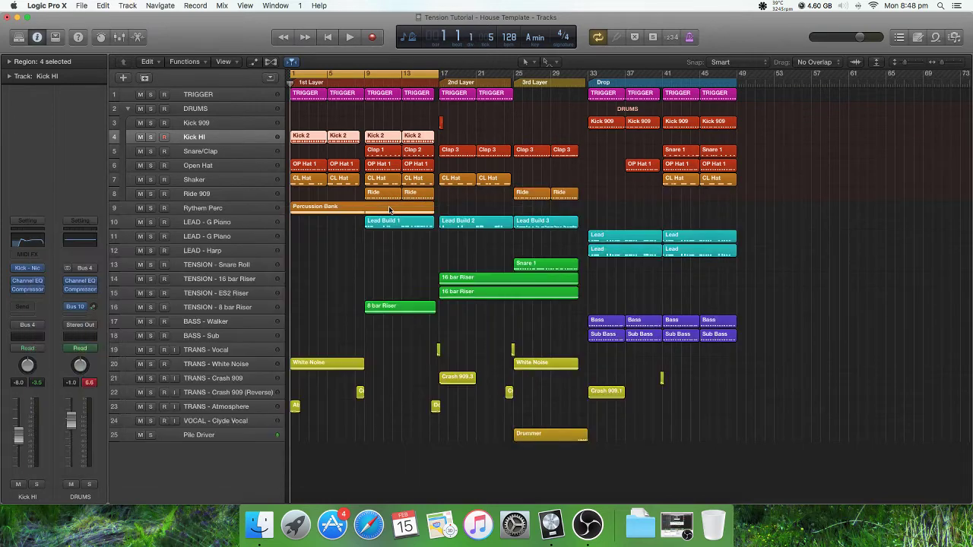
# Deselect the kick regions, show track automation, and examine the filter curves on the lead build and TENSION riser tracks.
pyautogui.click(417, 260)
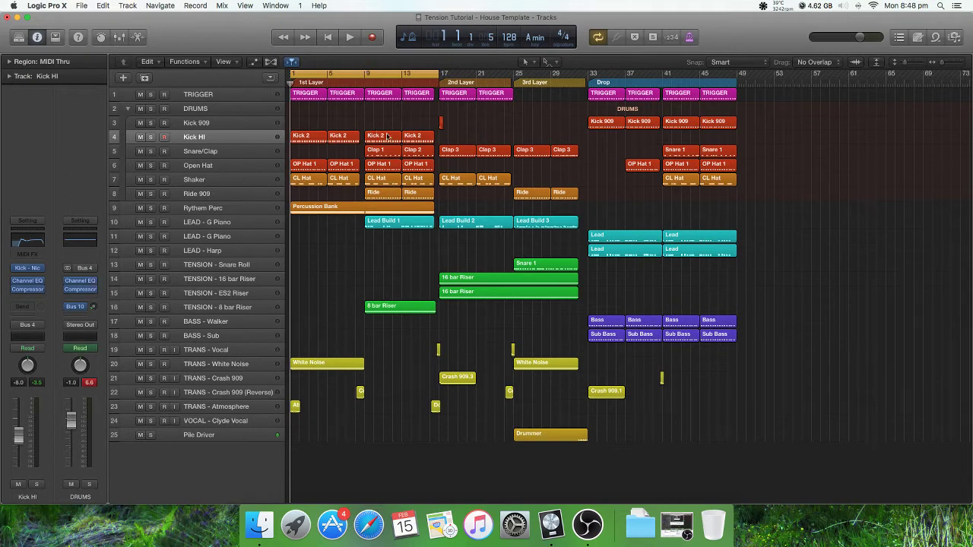
pyautogui.hscroll(1, 362, 303)
pyautogui.hscroll(-1, 362, 304)
pyautogui.press('a')
pyautogui.scroll(-15, 384, 281)
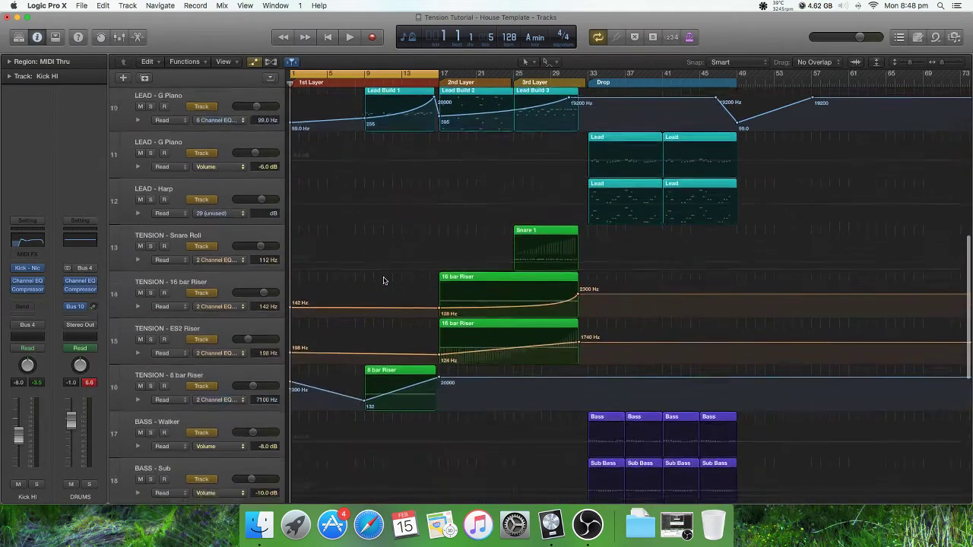
# Open the first White Noise region's Channel EQ, toggle the high cut band to compare, and place the window clear of that region.
pyautogui.click(327, 308)
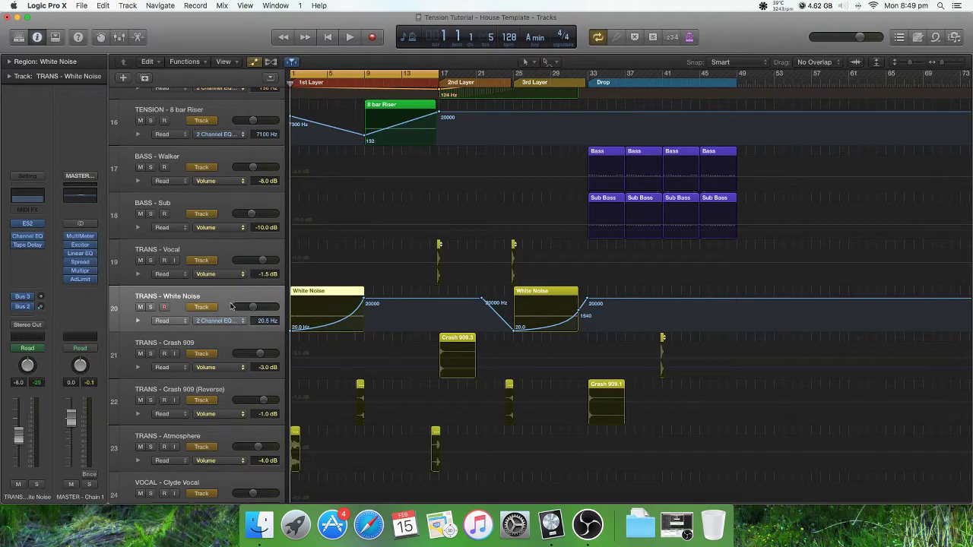
pyautogui.click(39, 199)
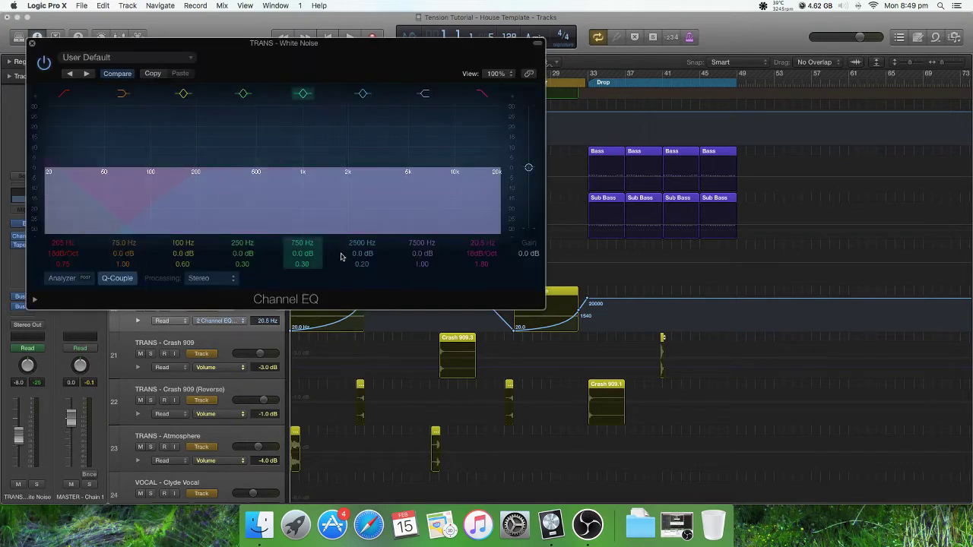
pyautogui.click(483, 95)
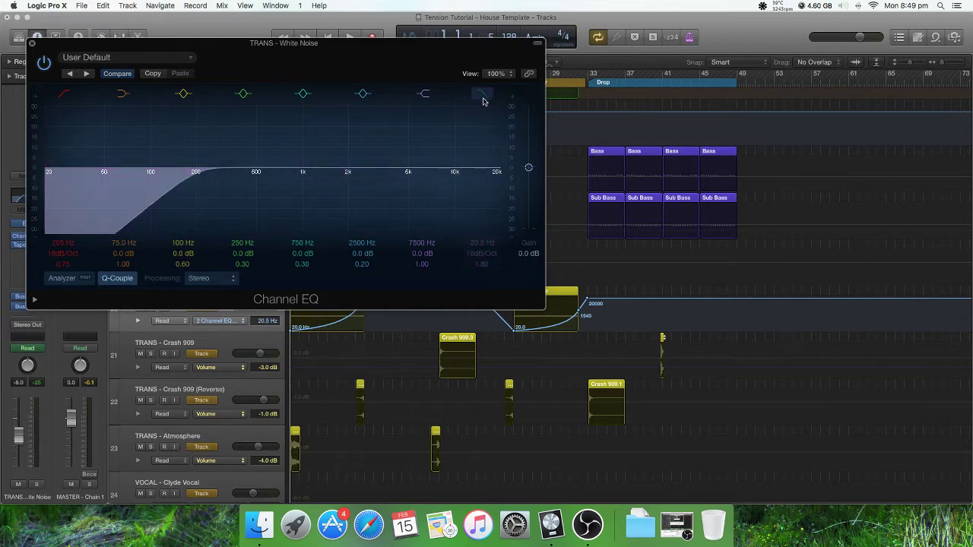
pyautogui.click(484, 96)
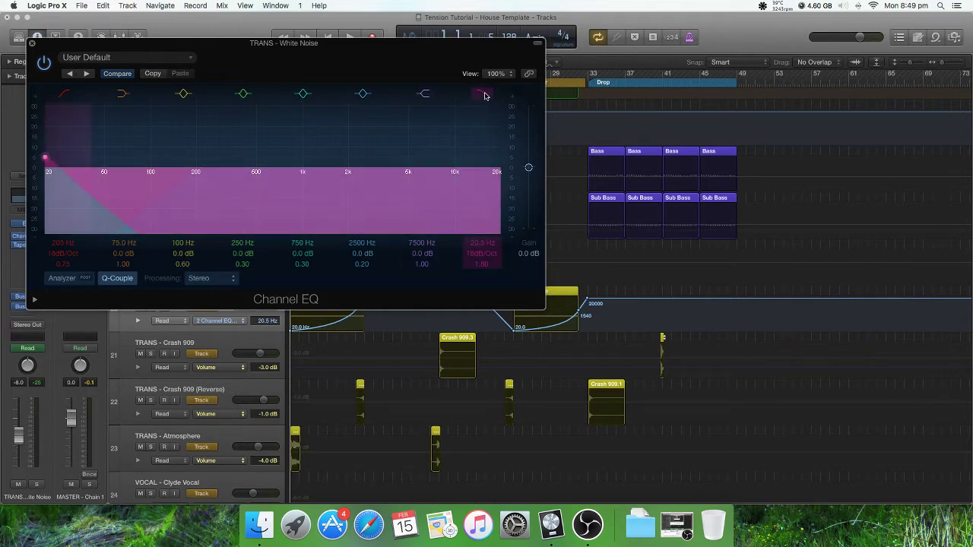
pyautogui.click(485, 95)
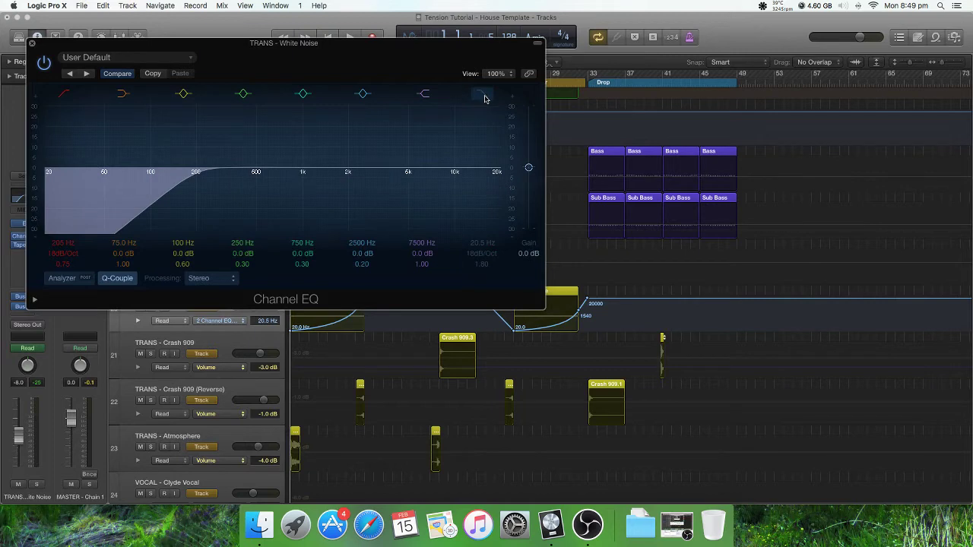
pyautogui.click(486, 97)
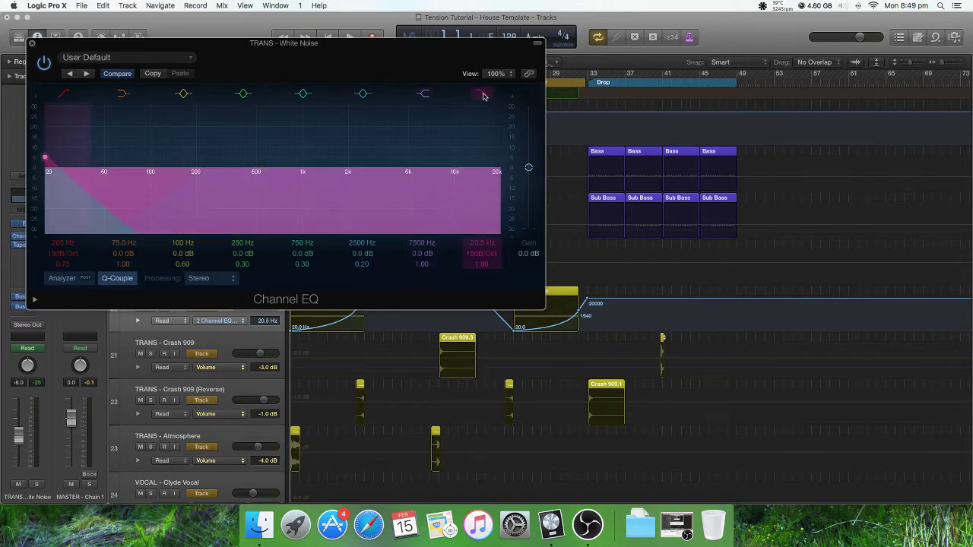
pyautogui.click(484, 96)
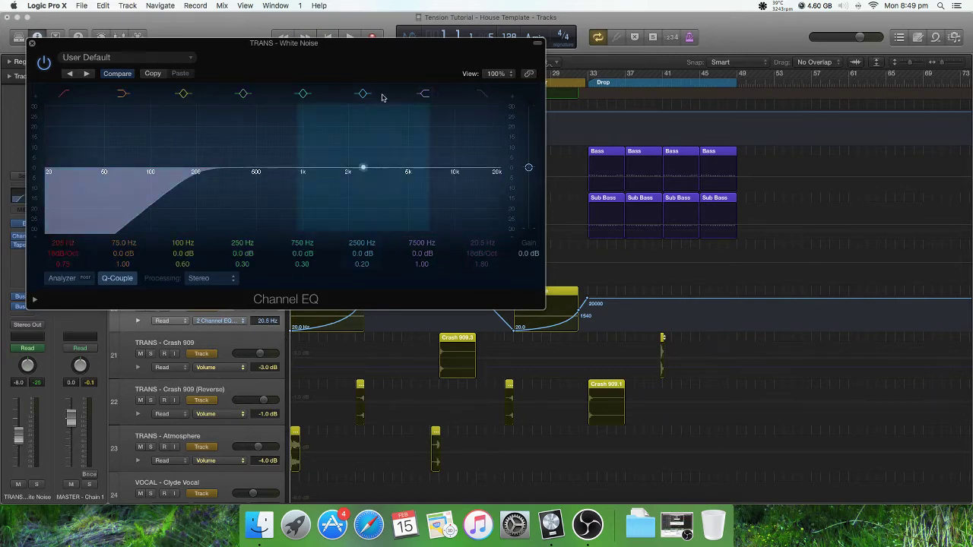
pyautogui.moveTo(397, 60); pyautogui.dragTo(780, 42)
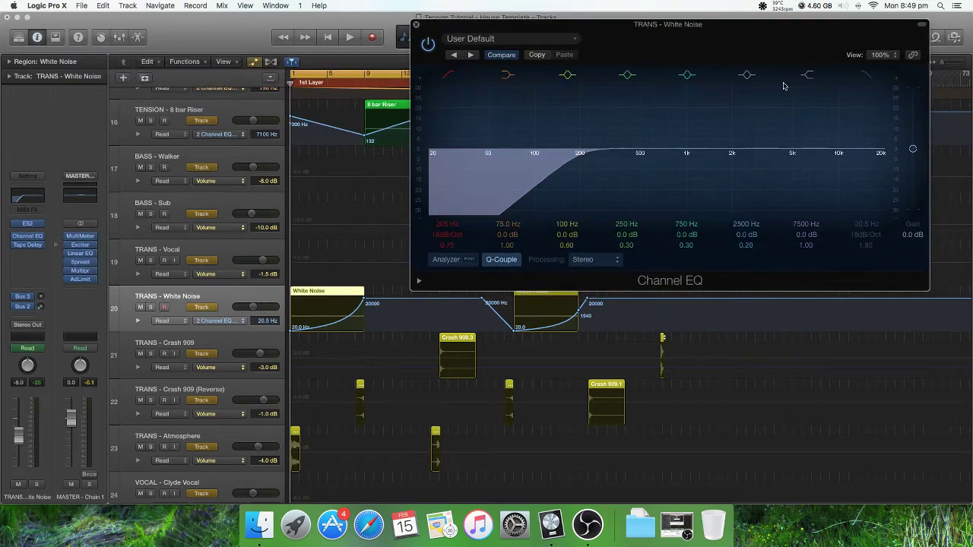
pyautogui.click(868, 76)
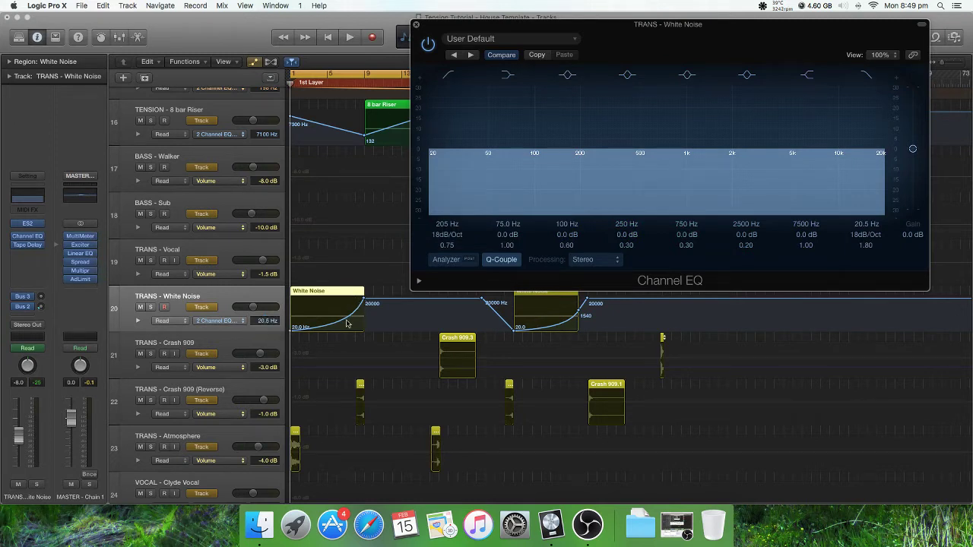
# Choose the Channel EQ's High Cut Frequency as the automation parameter displayed on the TRANS - White Noise track.
pyautogui.click(233, 320)
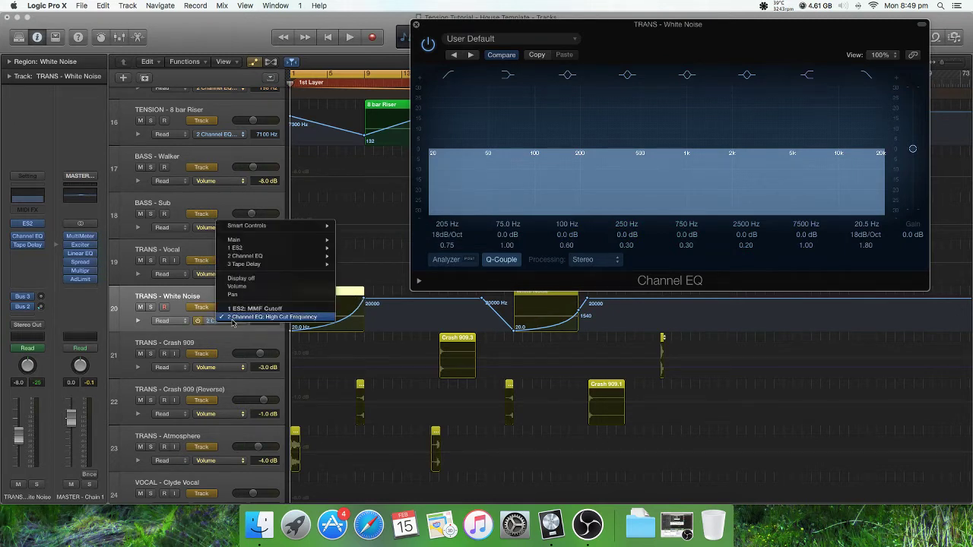
pyautogui.click(232, 318)
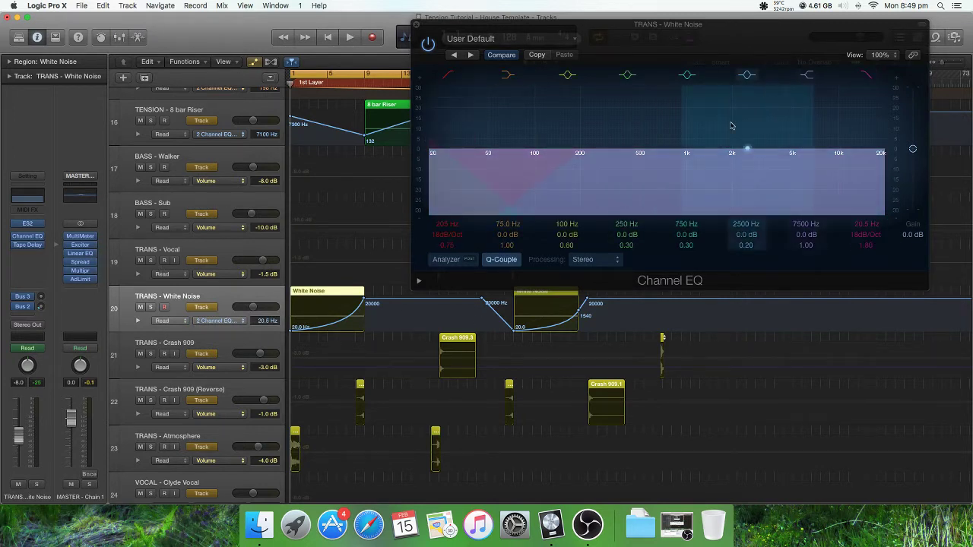
pyautogui.click(229, 320)
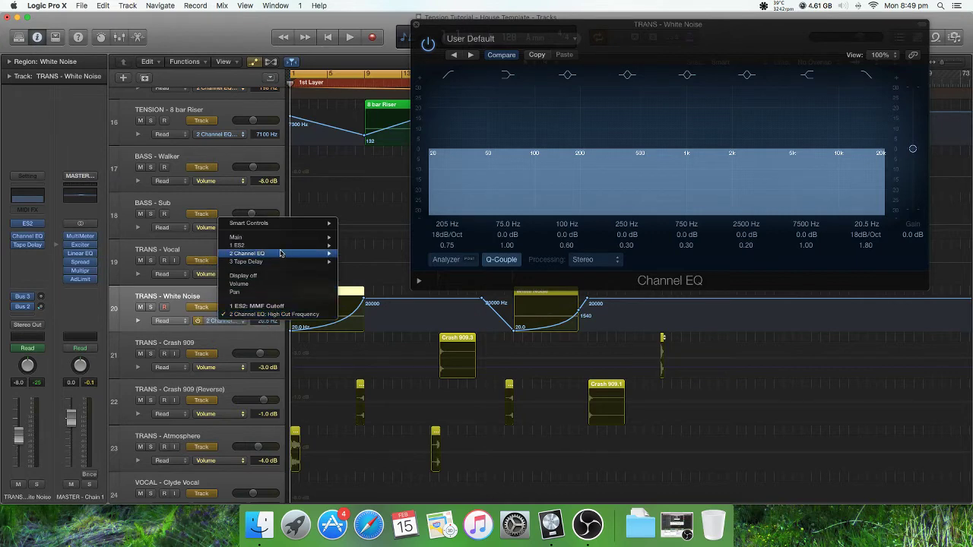
pyautogui.moveTo(282, 253)
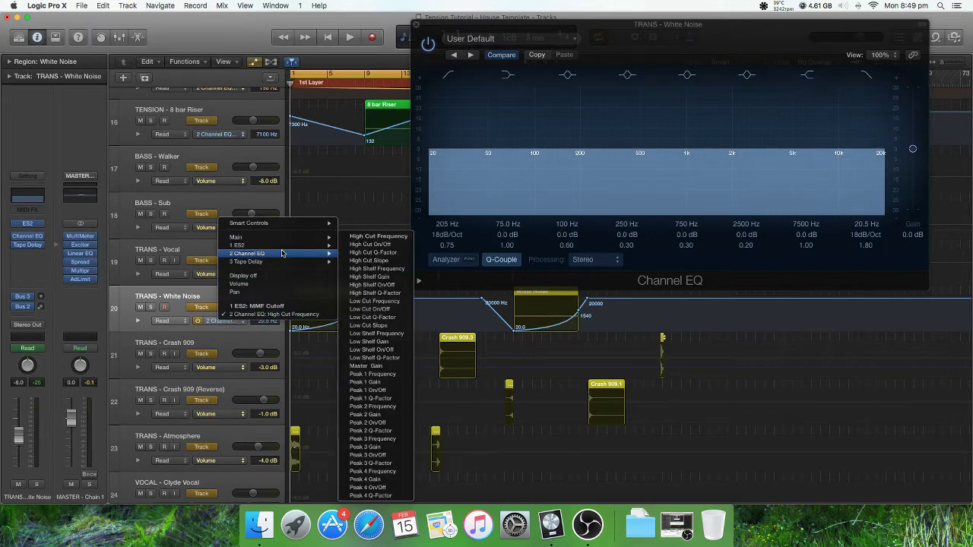
pyautogui.click(383, 237)
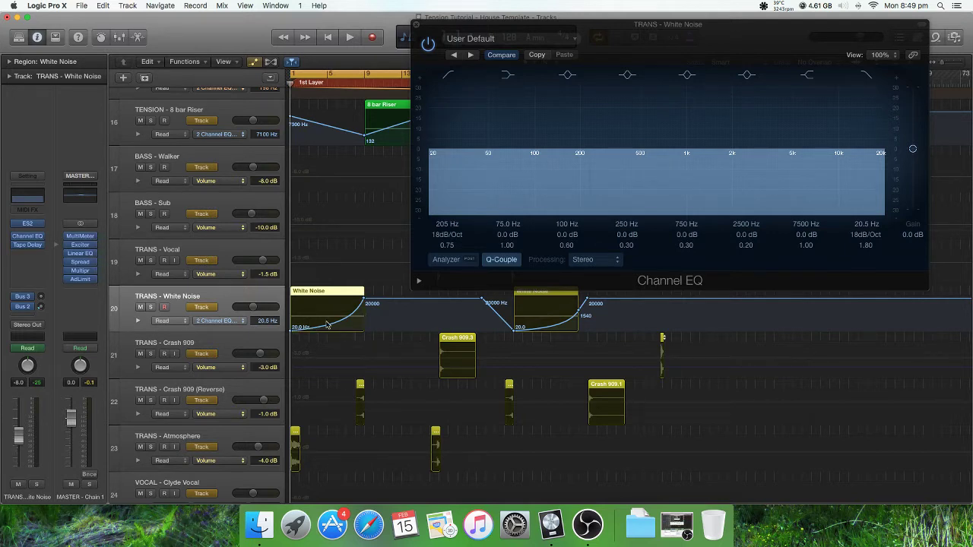
# Start playback and solo the TRANS - White Noise and Kick HI tracks.
pyautogui.press('space')
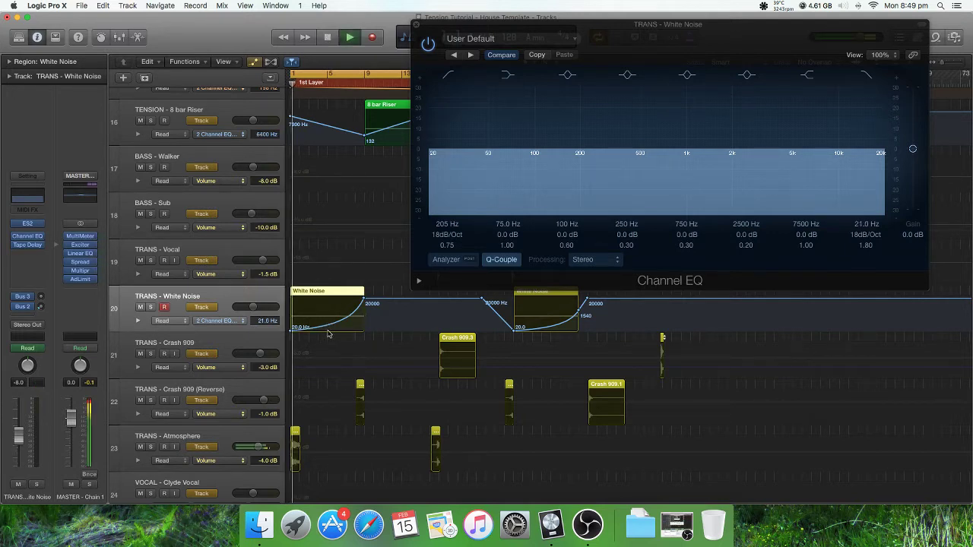
pyautogui.press('s')
pyautogui.scroll(1, 190, 310)
pyautogui.scroll(12, 190, 310)
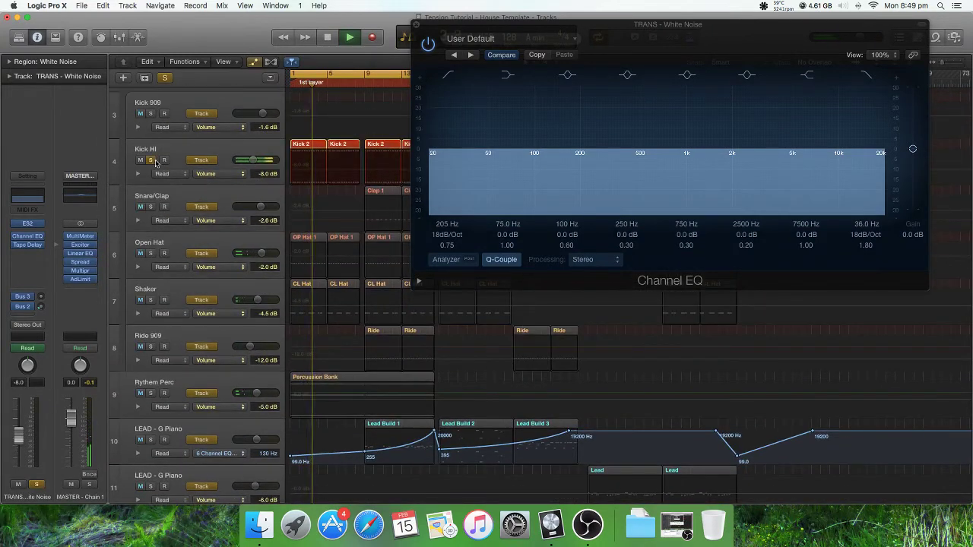
pyautogui.scroll(-11, 218, 237)
pyautogui.scroll(-2, 217, 237)
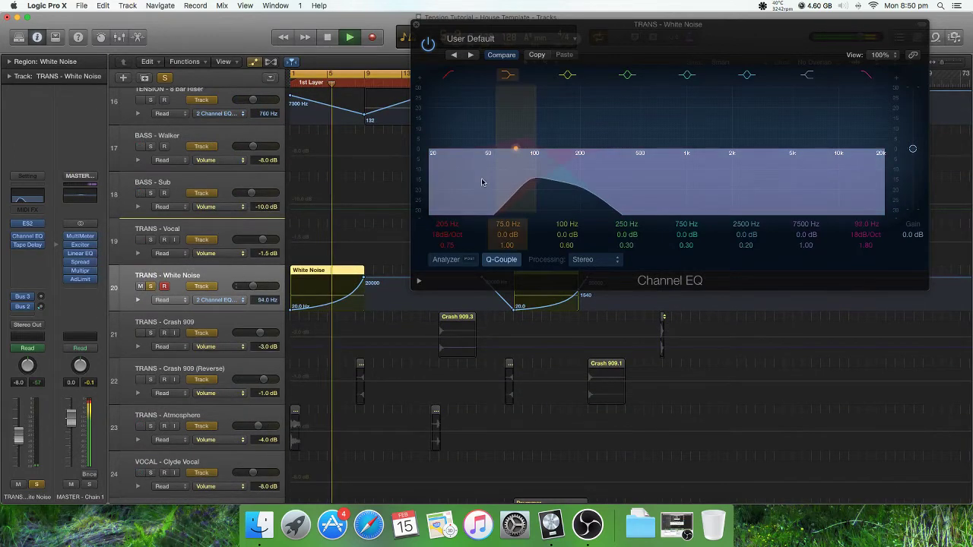
# Turn on the Analyzer in the White Noise Channel EQ to watch the filter sweep, and stop playback.
pyautogui.moveTo(695, 31); pyautogui.dragTo(723, 30)
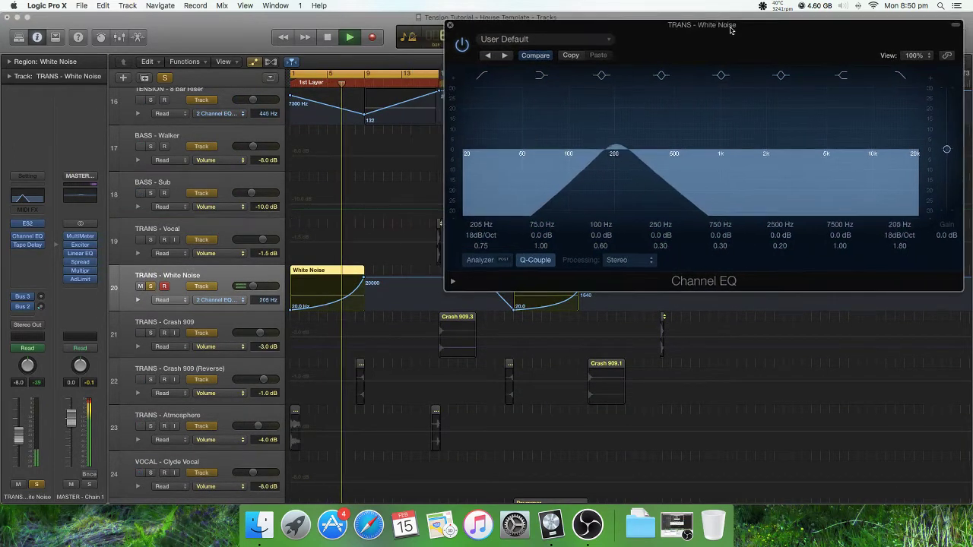
pyautogui.click(474, 260)
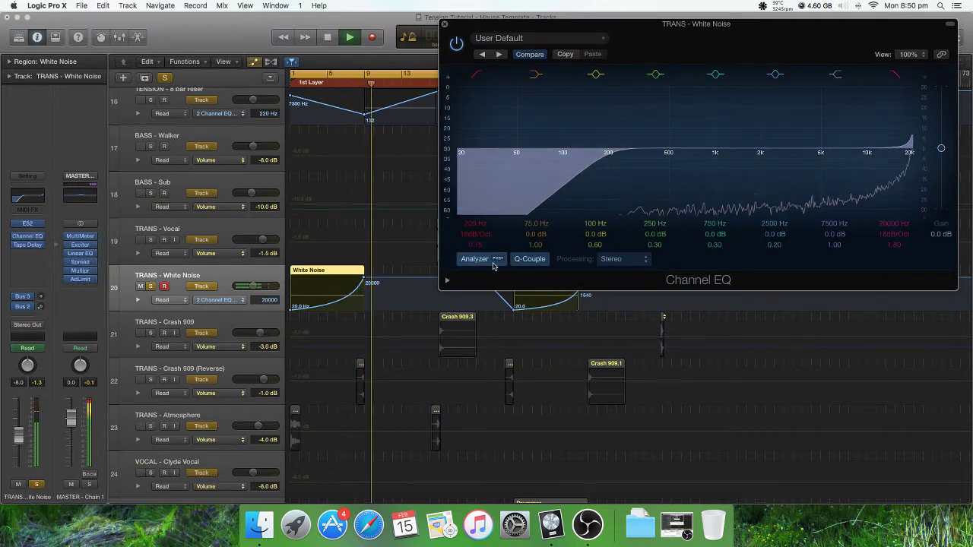
pyautogui.press('space')
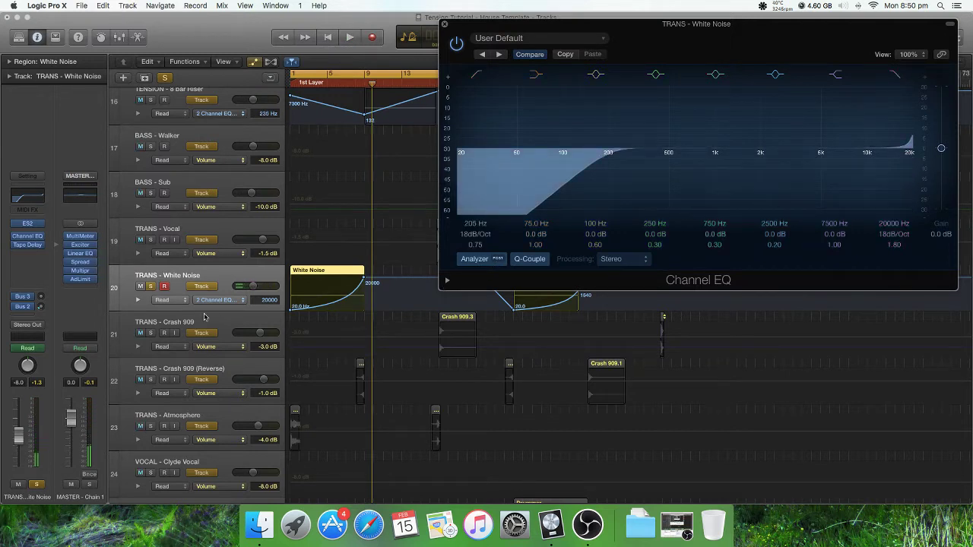
# Bypass the high cut band of the White Noise EQ and play the first eight bars from the start without the filter.
pyautogui.click(897, 76)
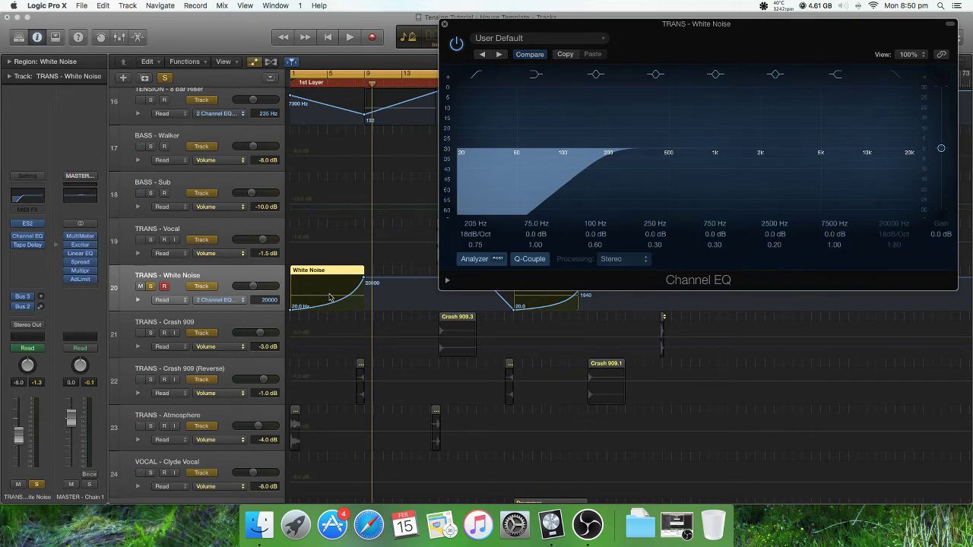
pyautogui.press('Return')
pyautogui.press('space')
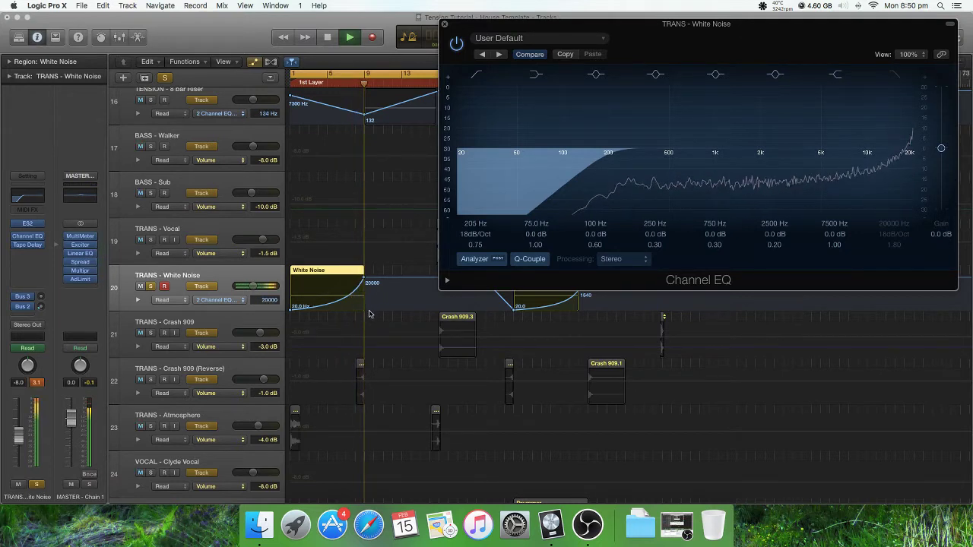
pyautogui.press('space')
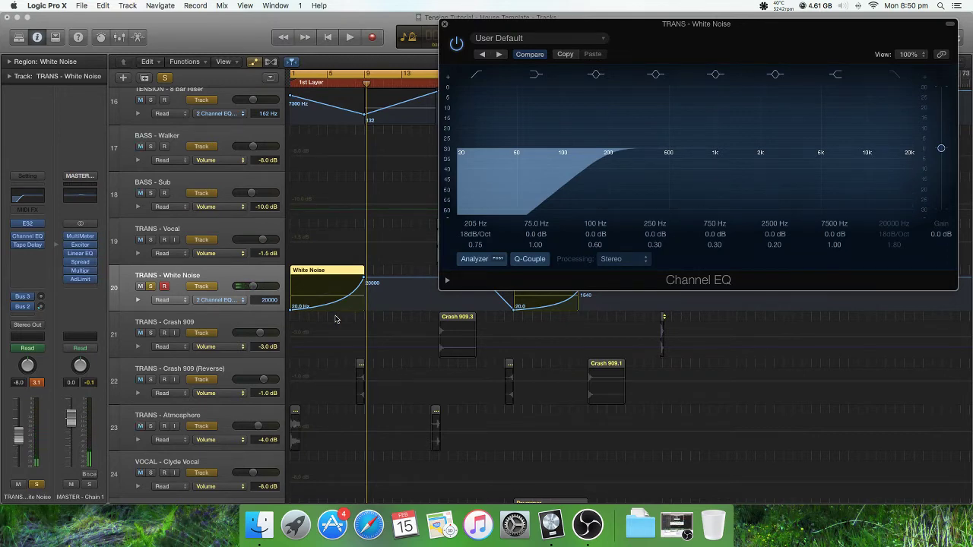
# Re-enable the high cut band in the White Noise Channel EQ and close the plug-in window.
pyautogui.scroll(2, 334, 320)
pyautogui.scroll(5, 334, 321)
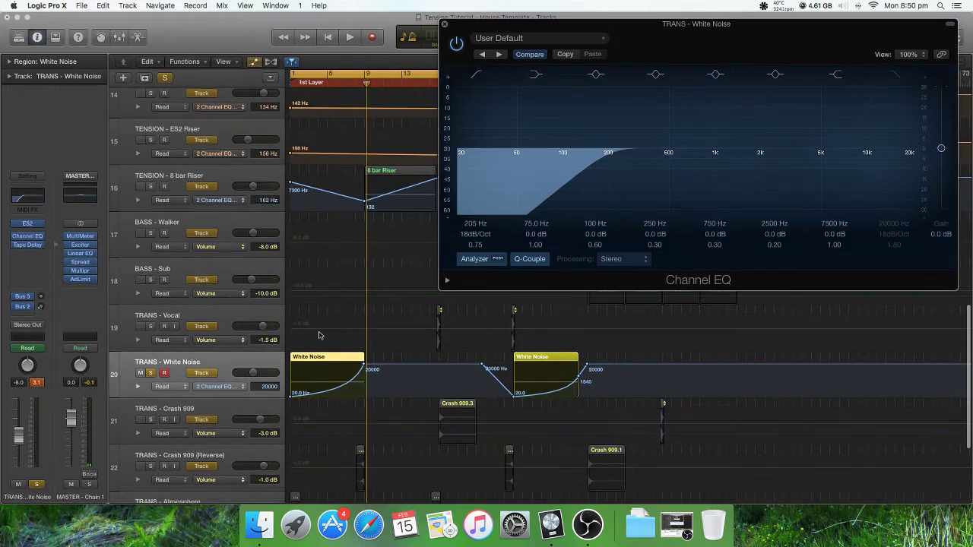
pyautogui.scroll(-1, 338, 326)
pyautogui.click(904, 73)
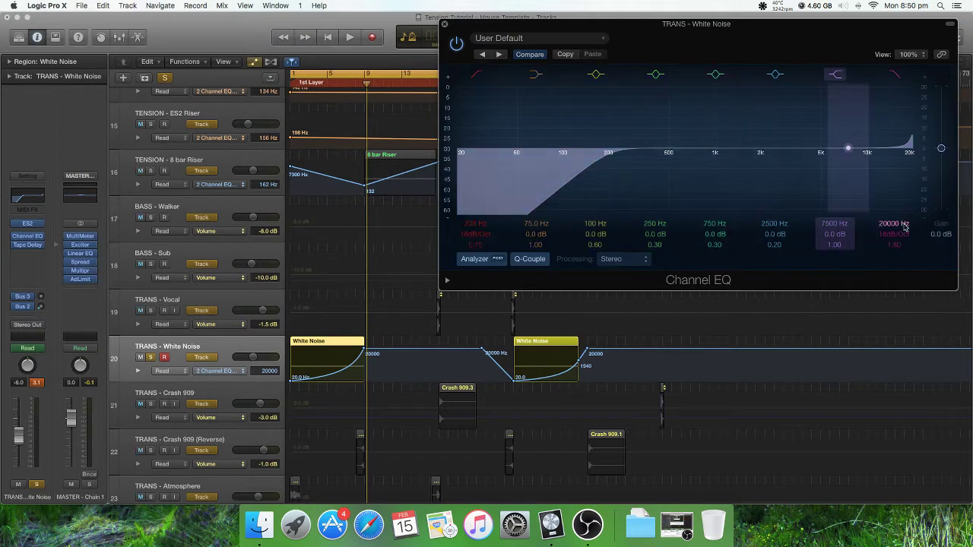
pyautogui.moveTo(908, 226)
pyautogui.mouseDown()
pyautogui.moveTo(906, 258)
pyautogui.moveTo(905, 228)
pyautogui.moveTo(907, 236)
pyautogui.mouseUp()
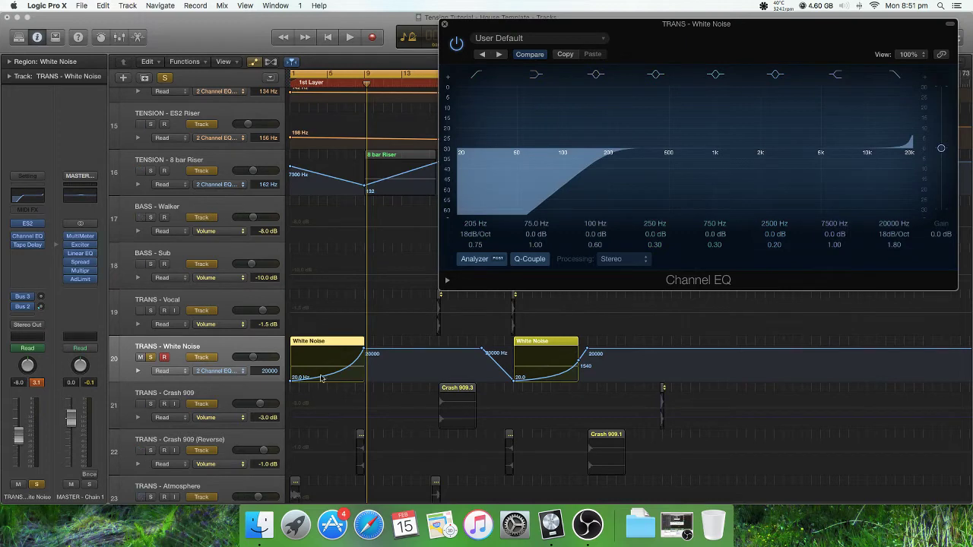
pyautogui.click(445, 26)
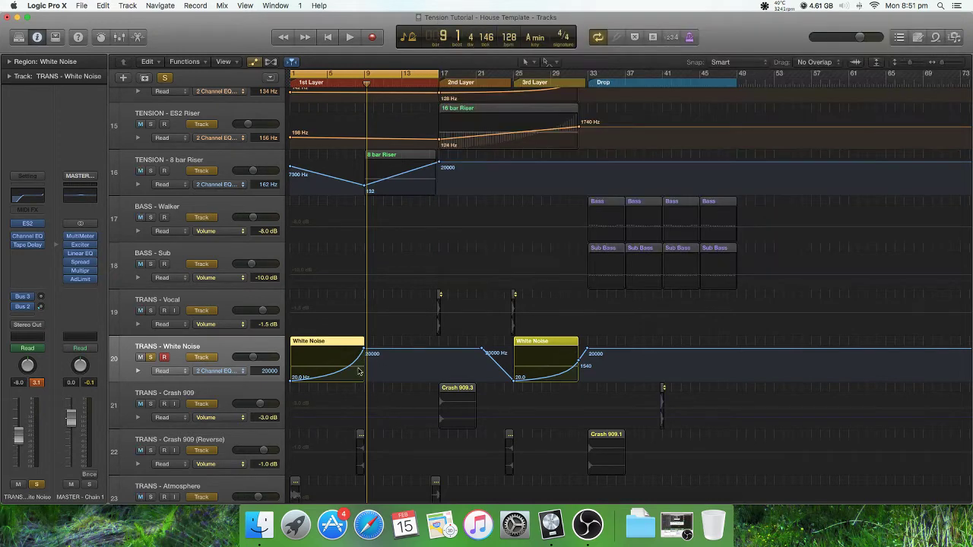
# Bend the first White Noise high cut sweep into a steeper late rise with the Automation Curve Tool, and hide track automation.
pyautogui.click(556, 64)
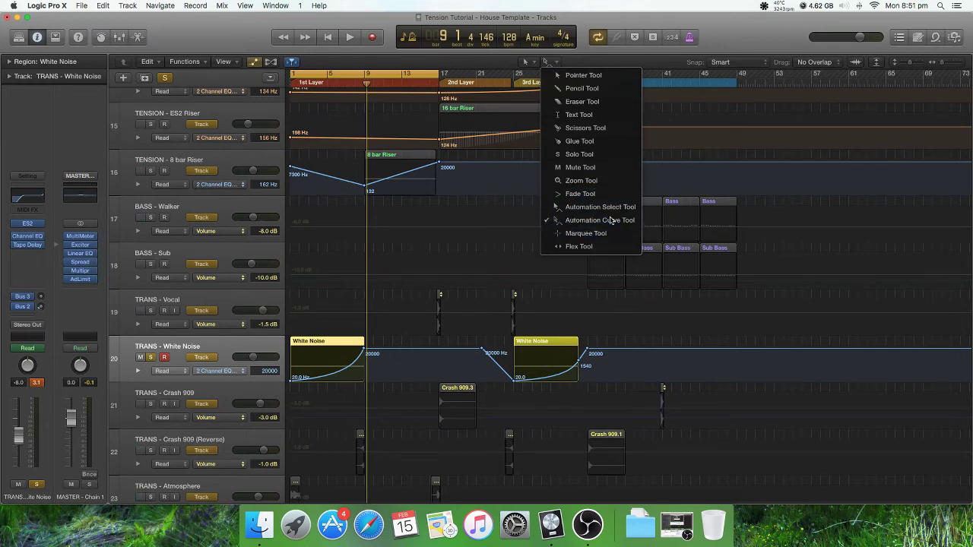
pyautogui.click(608, 221)
pyautogui.moveTo(346, 371)
pyautogui.mouseDown()
pyautogui.moveTo(356, 368)
pyautogui.moveTo(342, 382)
pyautogui.mouseUp()
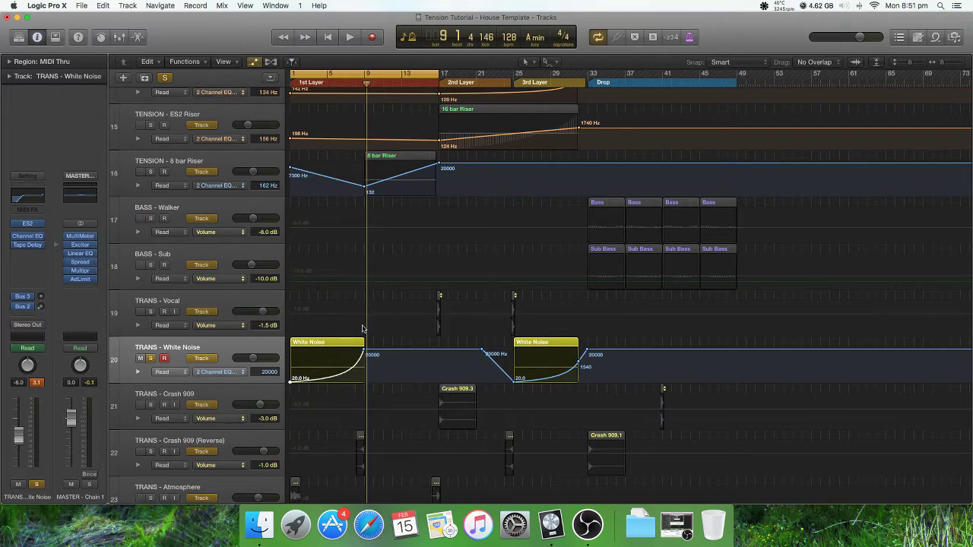
pyautogui.press('a')
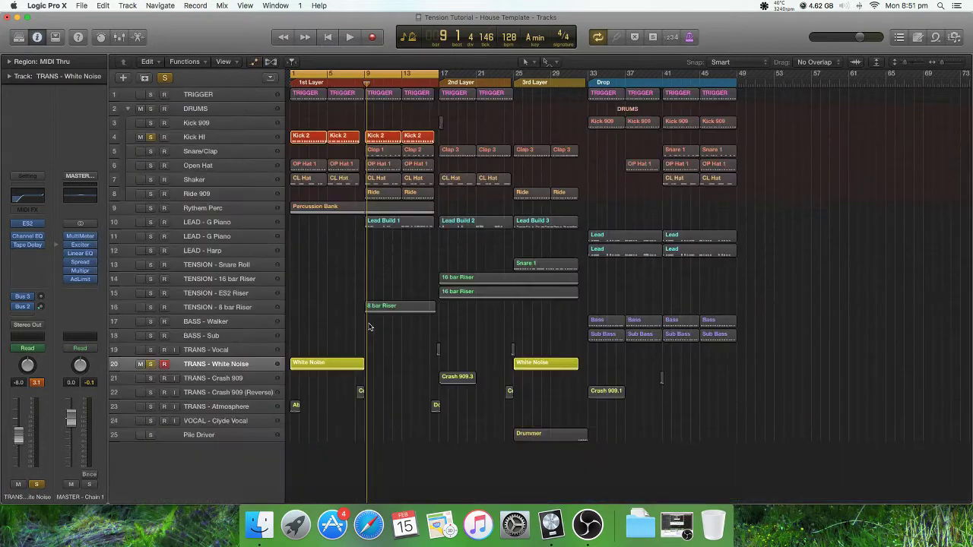
pyautogui.press('a')
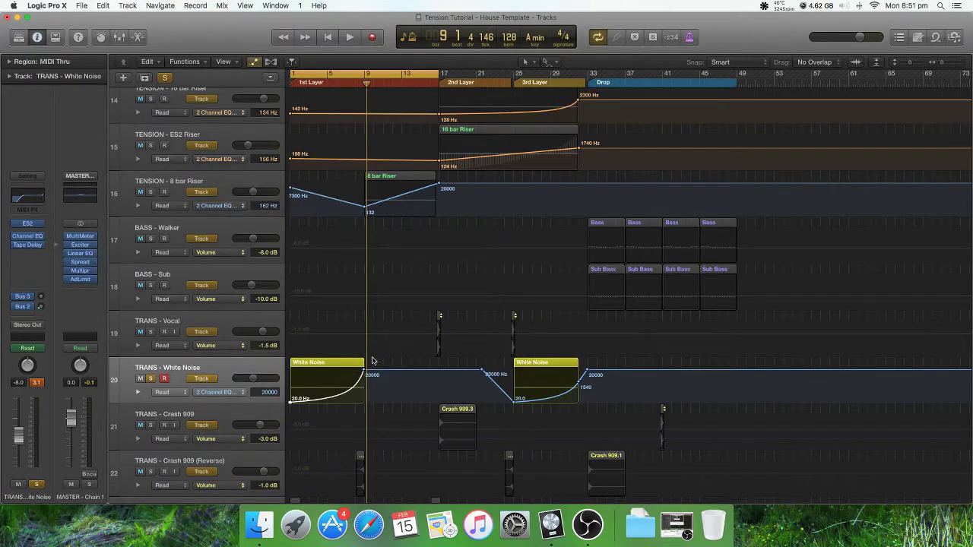
pyautogui.press('a')
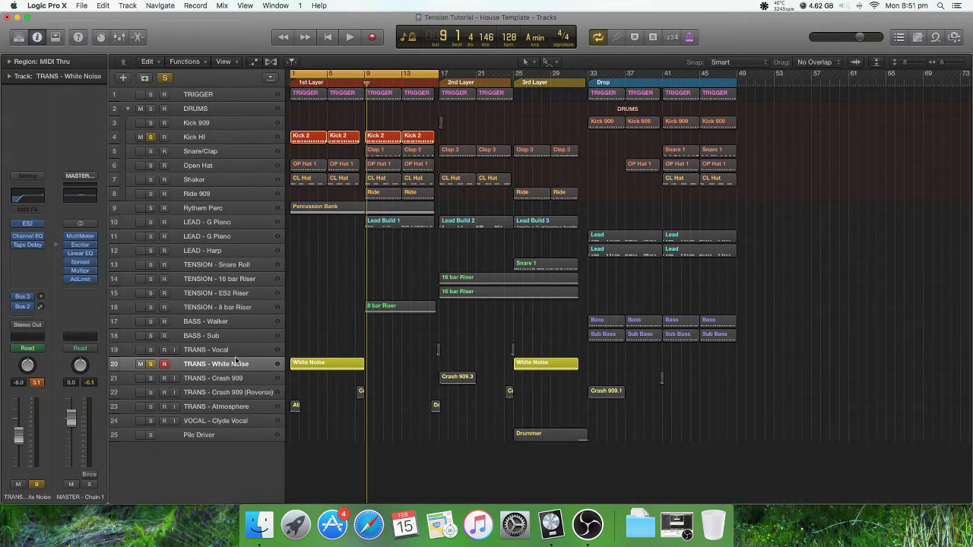
# Solo the TRANS - Crash 909 (Reverse) and Ride 909 tracks alongside the White Noise and Kick HI tracks.
pyautogui.click(150, 393)
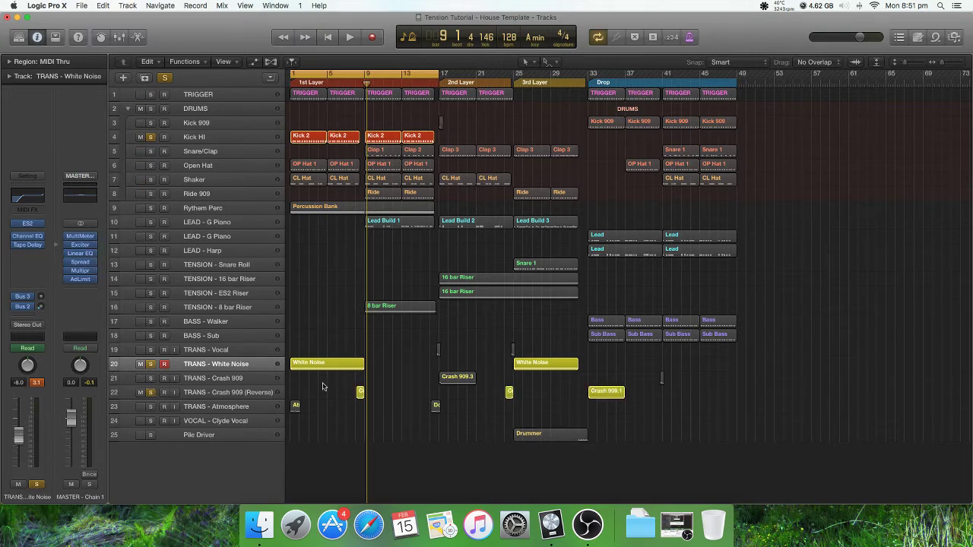
pyautogui.press('super+Right')
pyautogui.press('super+Right')
pyautogui.press('super+Right')
pyautogui.press('super+Right')
pyautogui.press('super+Down')
pyautogui.press('super+Left')
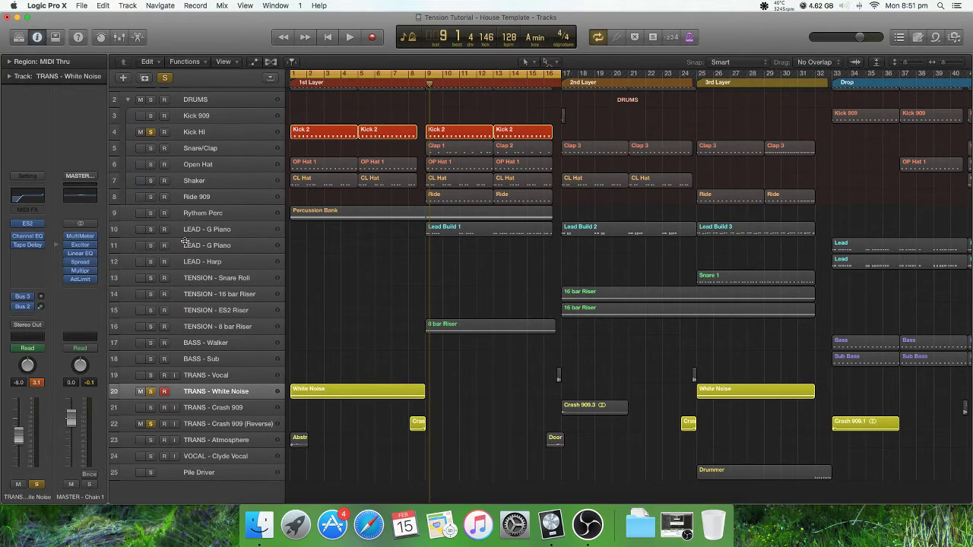
pyautogui.click(151, 197)
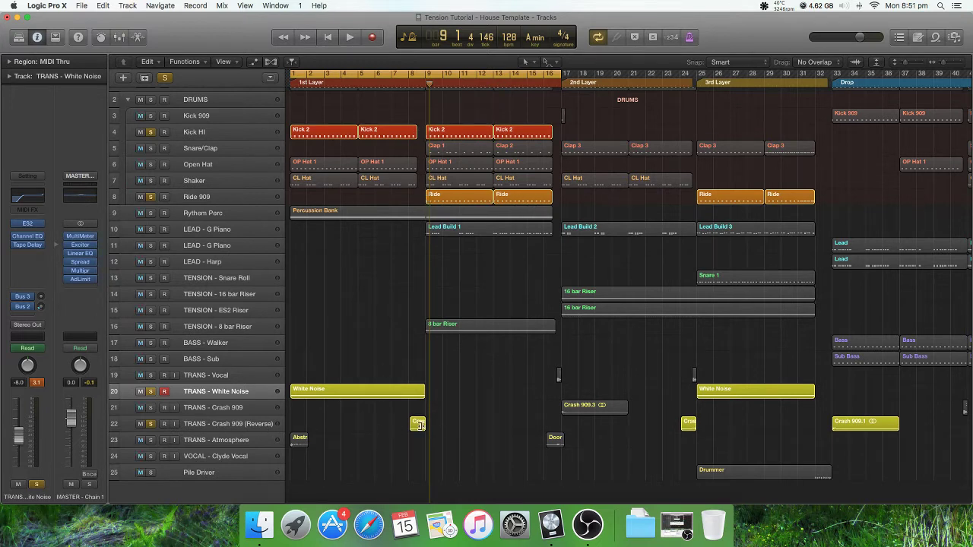
# Turn the cycle off and play from bar 7, adding the Open Hat and Shaker tracks to the solo group.
pyautogui.click(409, 74)
pyautogui.click(392, 82)
pyautogui.press('space')
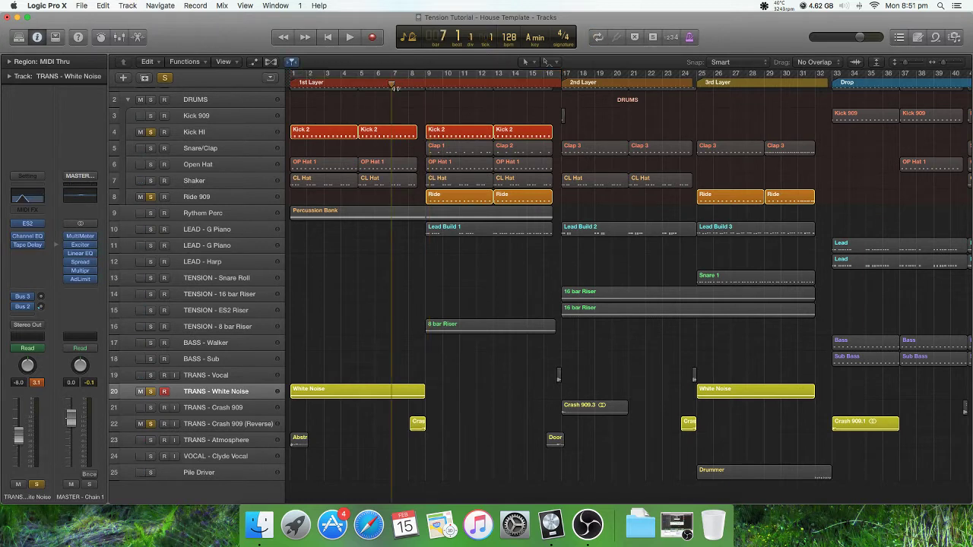
pyautogui.click(151, 165)
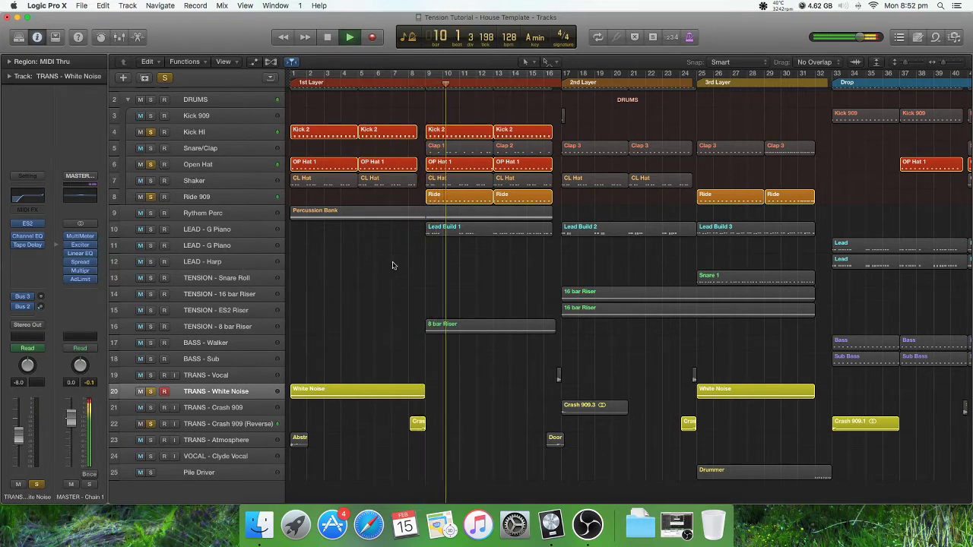
pyautogui.click(152, 182)
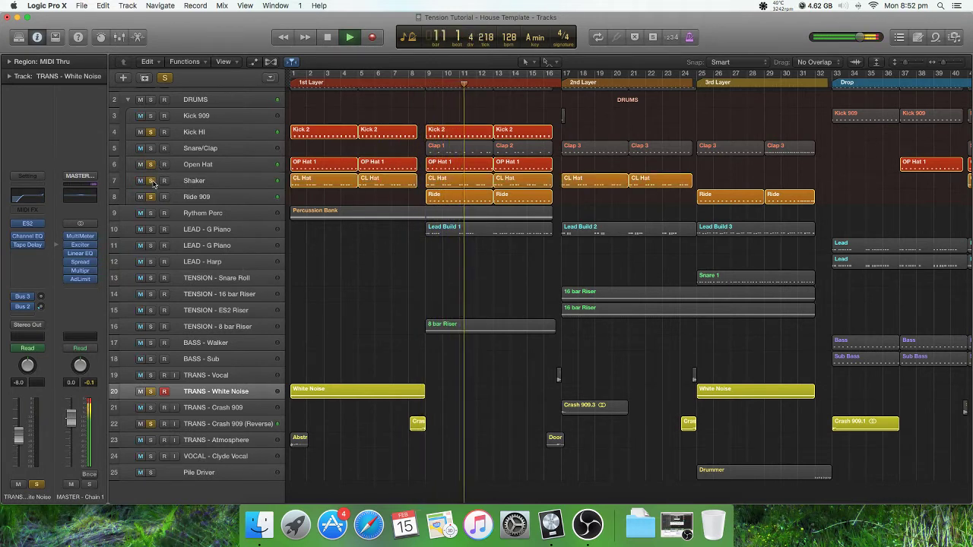
pyautogui.press('space')
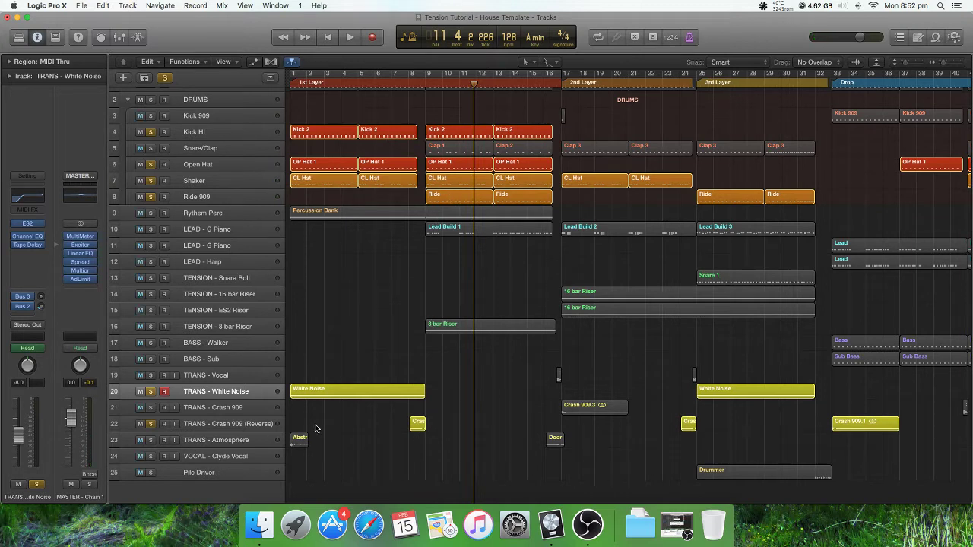
# Unsolo TRANS - Crash 909 (Reverse), turn the cycle on, and play the 1st Layer from bar 1 into bar 10 to compare.
pyautogui.click(152, 425)
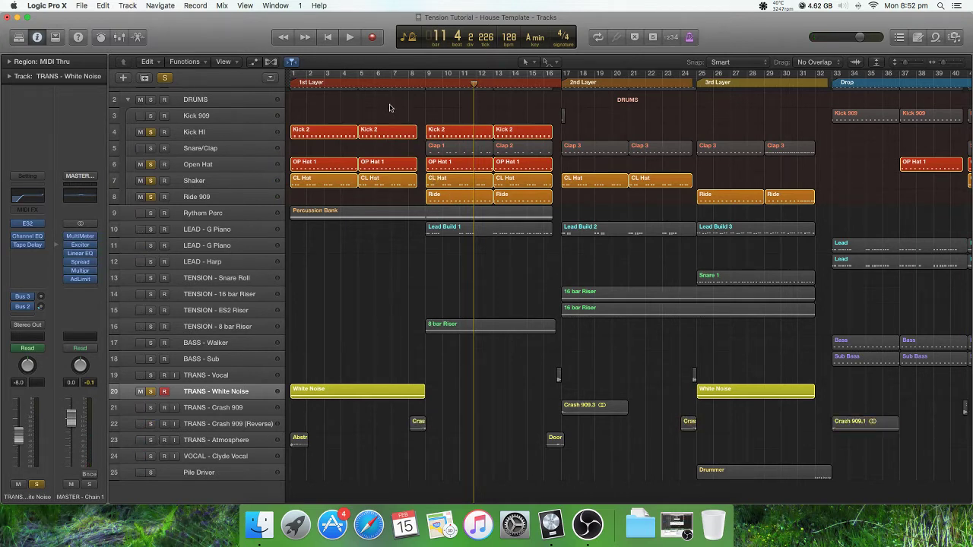
pyautogui.click(364, 74)
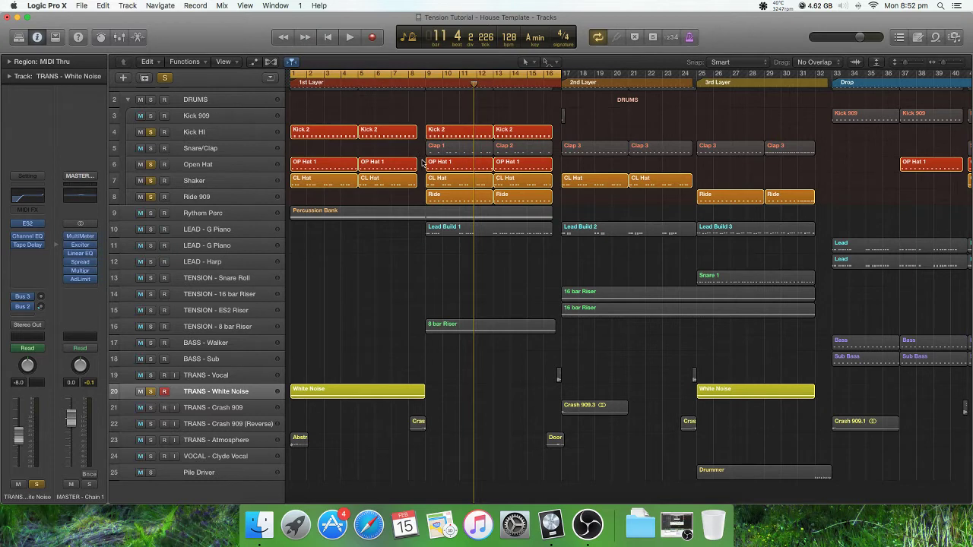
pyautogui.press('space')
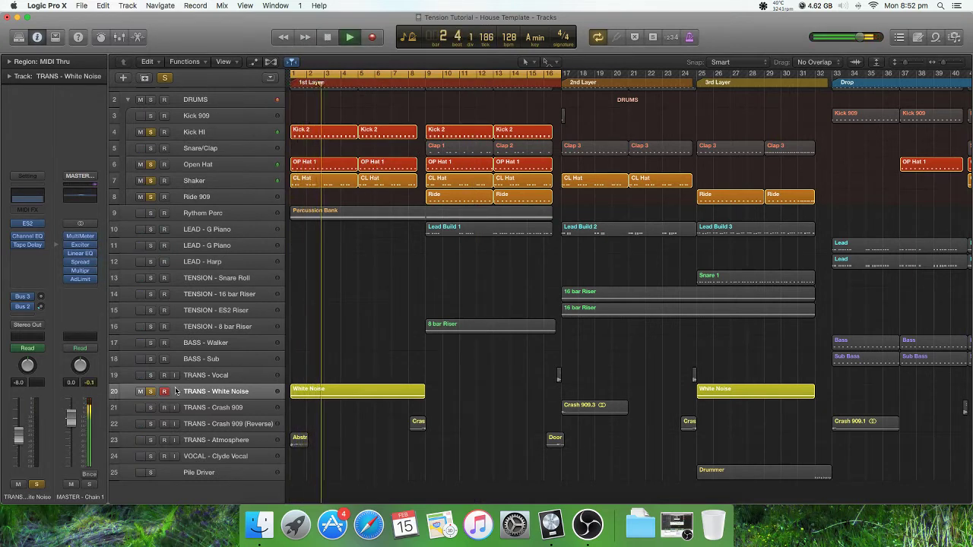
pyautogui.click(150, 391)
pyautogui.click(150, 392)
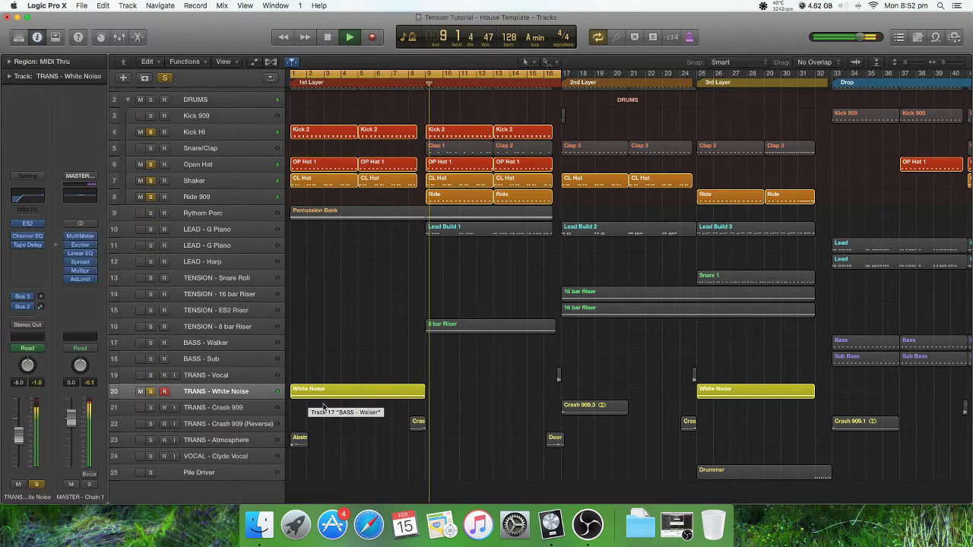
pyautogui.press('space')
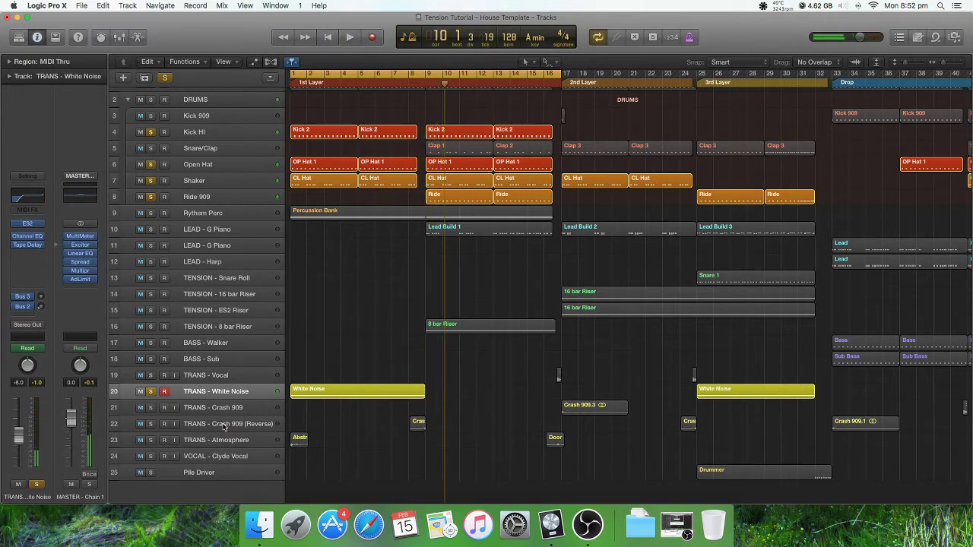
# Solo the TRANS - Crash 909 (Reverse) track again alongside the White Noise track.
pyautogui.click(151, 392)
pyautogui.click(152, 424)
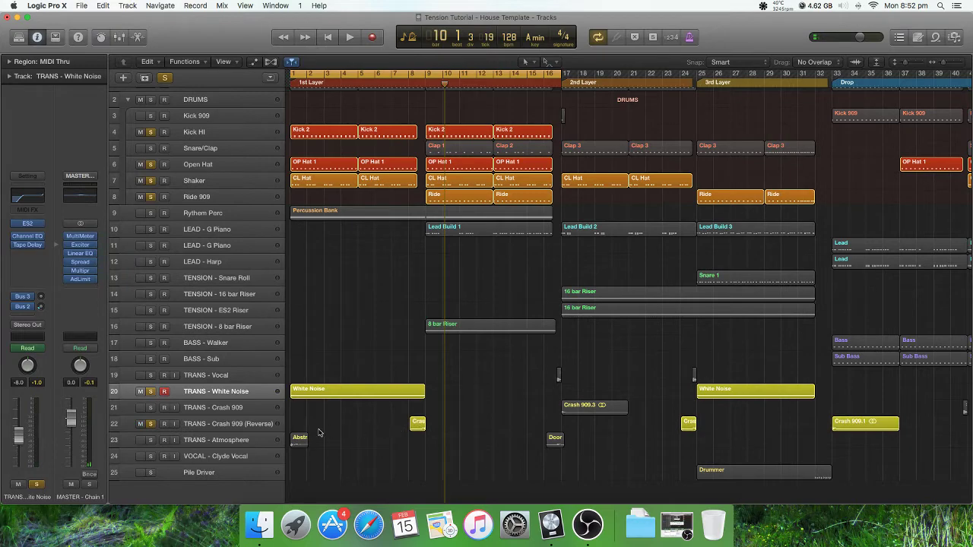
pyautogui.scroll(-5, 342, 418)
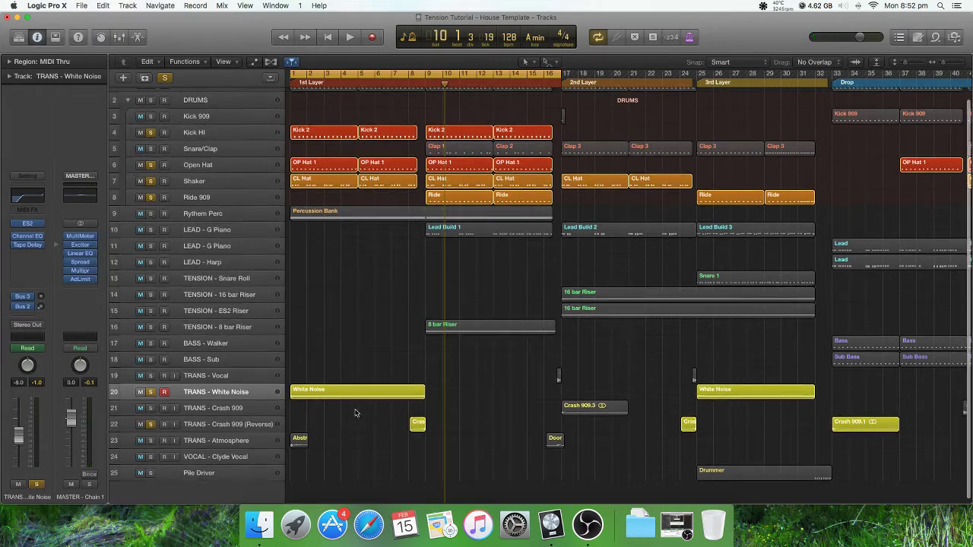
pyautogui.scroll(1, 354, 414)
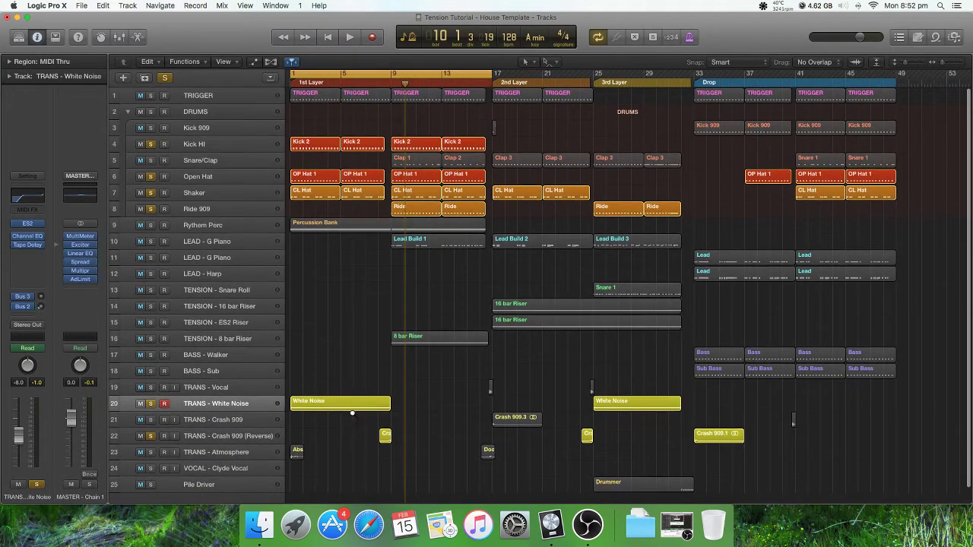
pyautogui.scroll(-2, 354, 411)
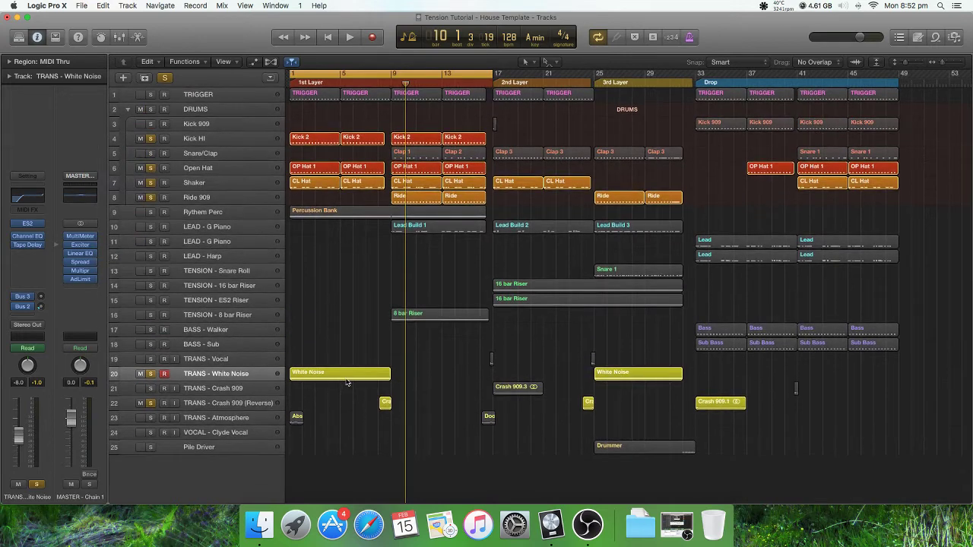
pyautogui.click(351, 377)
pyautogui.click(403, 344)
# Solo the Rythem Perc track instead of TRANS - White Noise and play the opening bars of the 1st Layer.
pyautogui.click(150, 214)
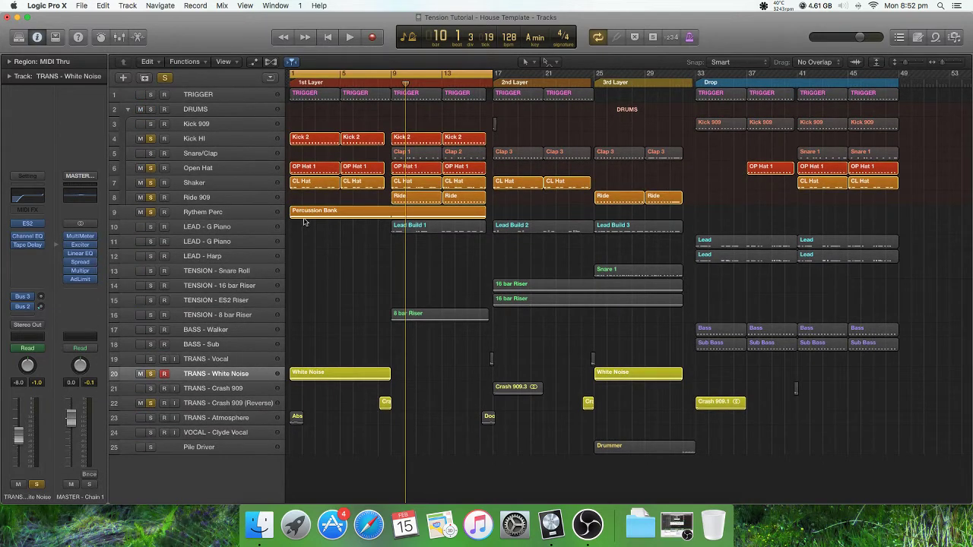
pyautogui.click(151, 375)
pyautogui.press('space')
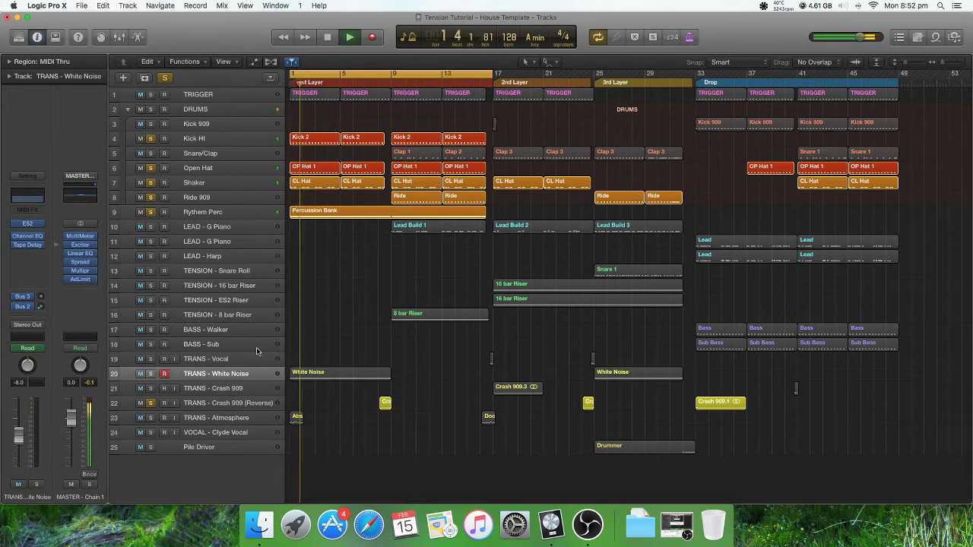
pyautogui.click(227, 213)
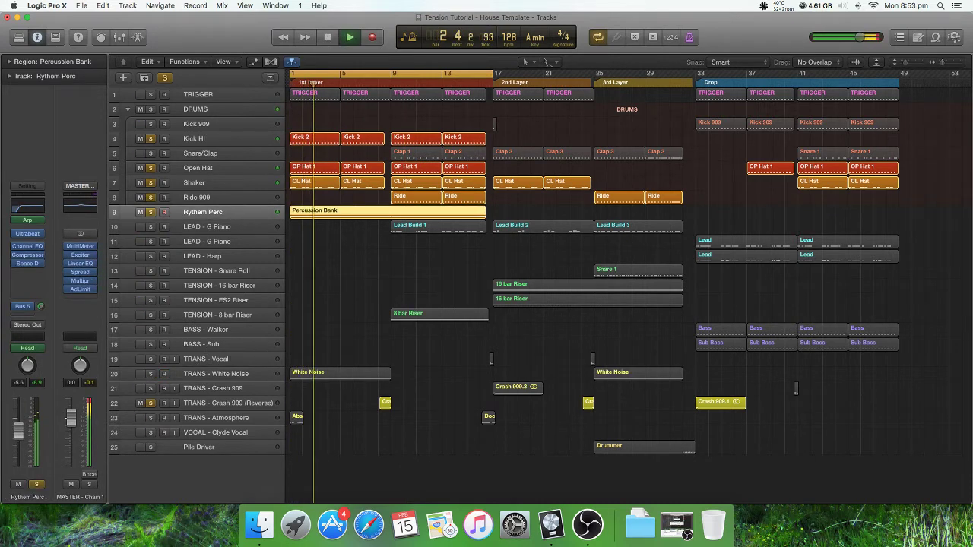
pyautogui.hscroll(-1, 315, 282)
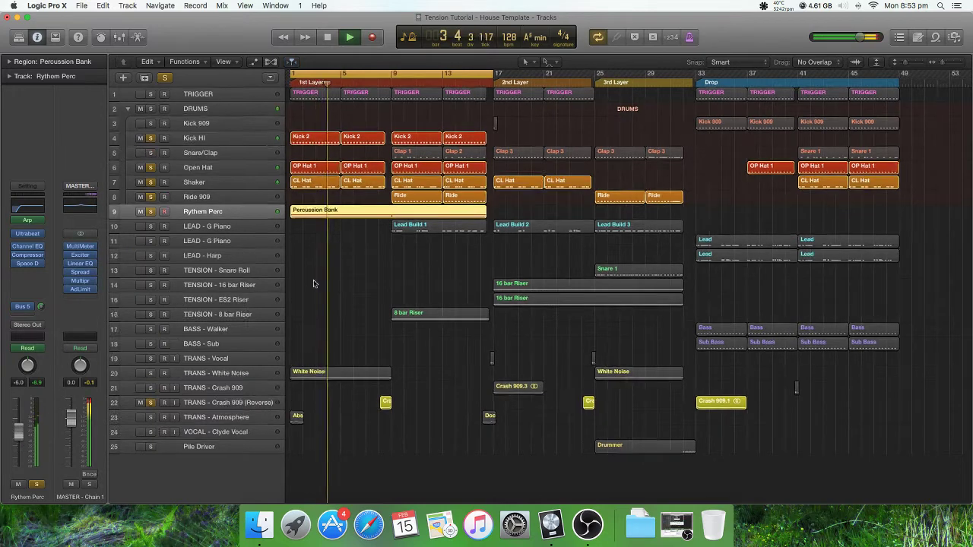
pyautogui.press('space')
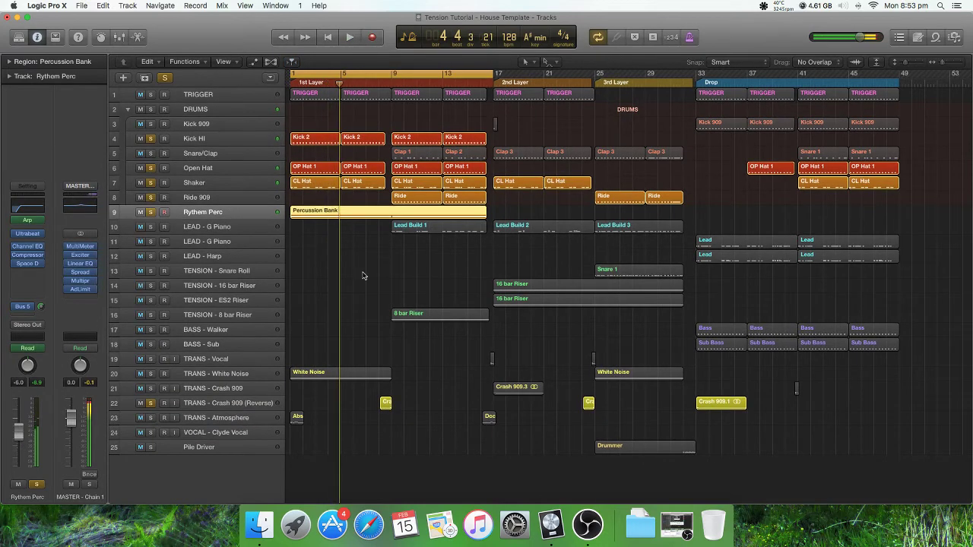
pyautogui.click(363, 274)
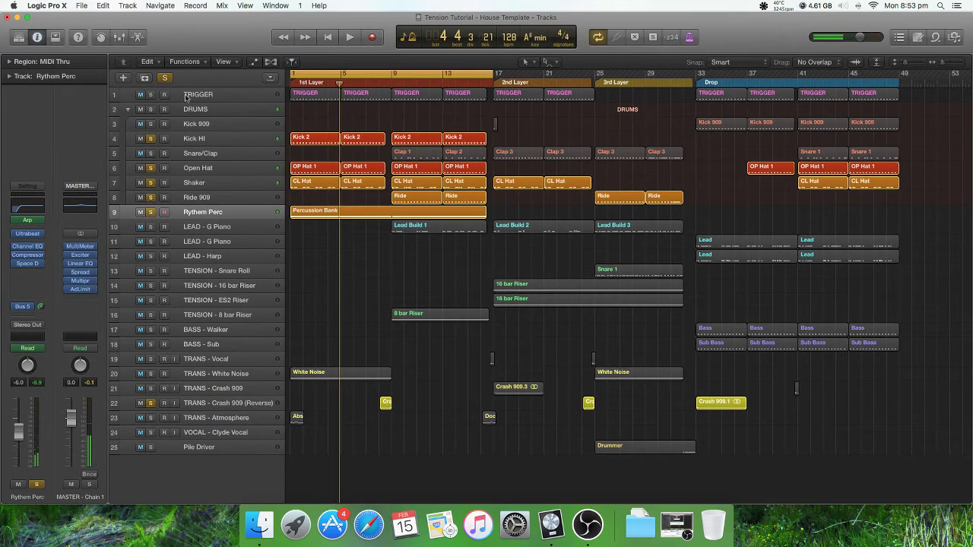
# Solo the TRIGGER track and select its regions in the cycled 1st Layer.
pyautogui.click(150, 95)
pyautogui.click(243, 97)
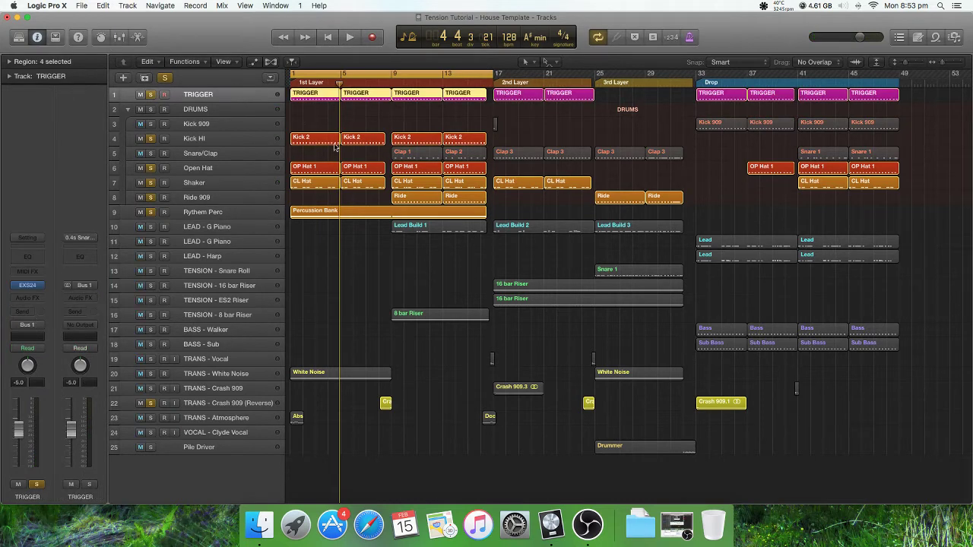
pyautogui.hscroll(1, 357, 98)
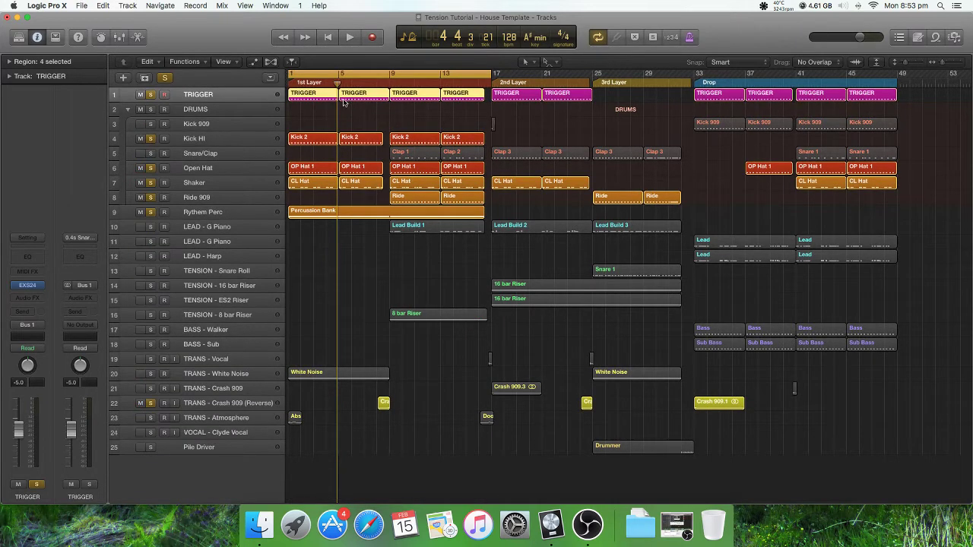
# Examine the note pattern of the 1st Layer TRIGGER regions in the Piano Roll and close the editor.
pyautogui.doubleClick(324, 99)
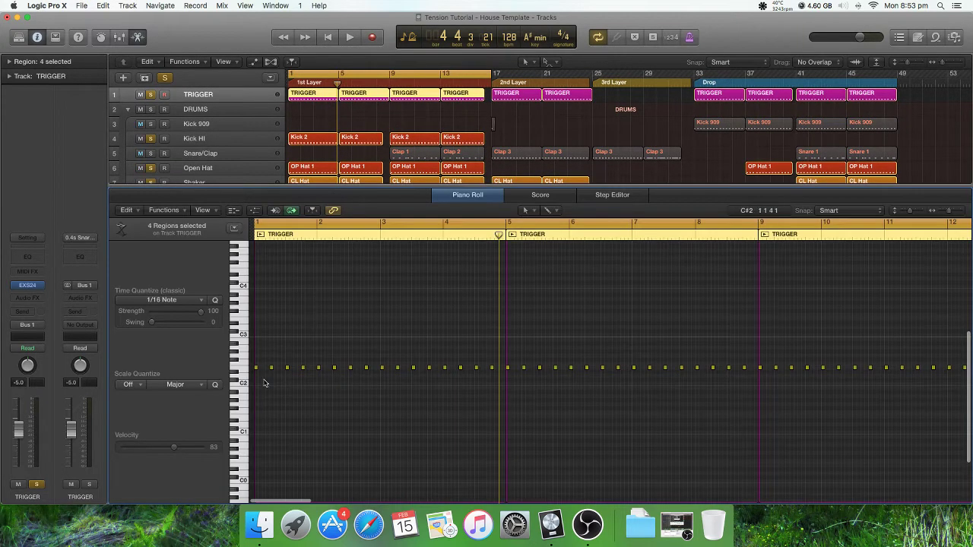
pyautogui.scroll(4, 320, 362)
pyautogui.hscroll(-6, 320, 363)
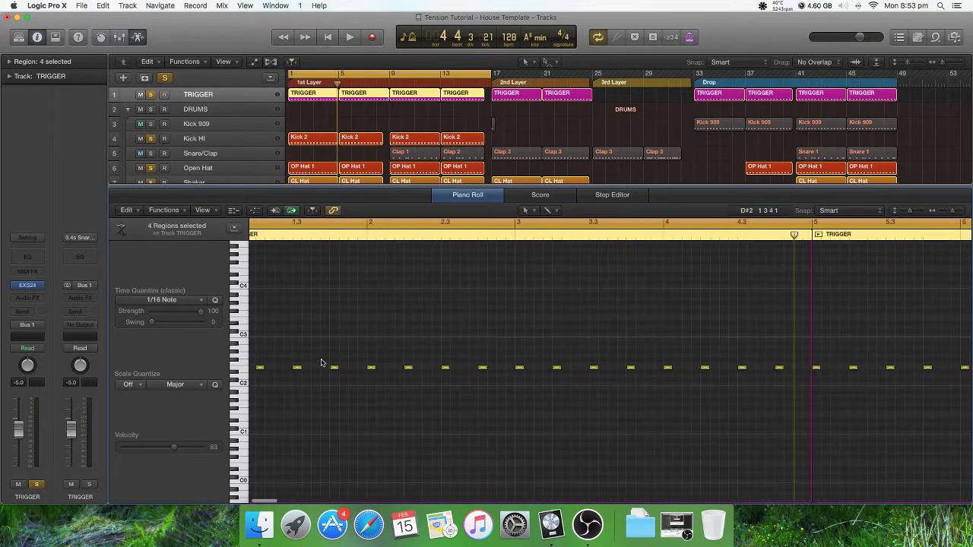
pyautogui.scroll(-1, 297, 370)
pyautogui.scroll(1, 315, 379)
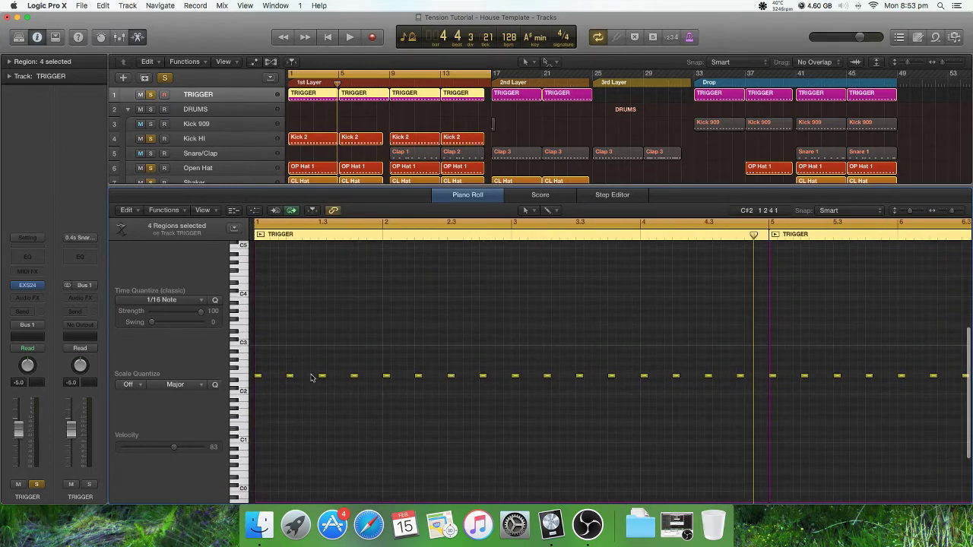
pyautogui.scroll(-1, 313, 376)
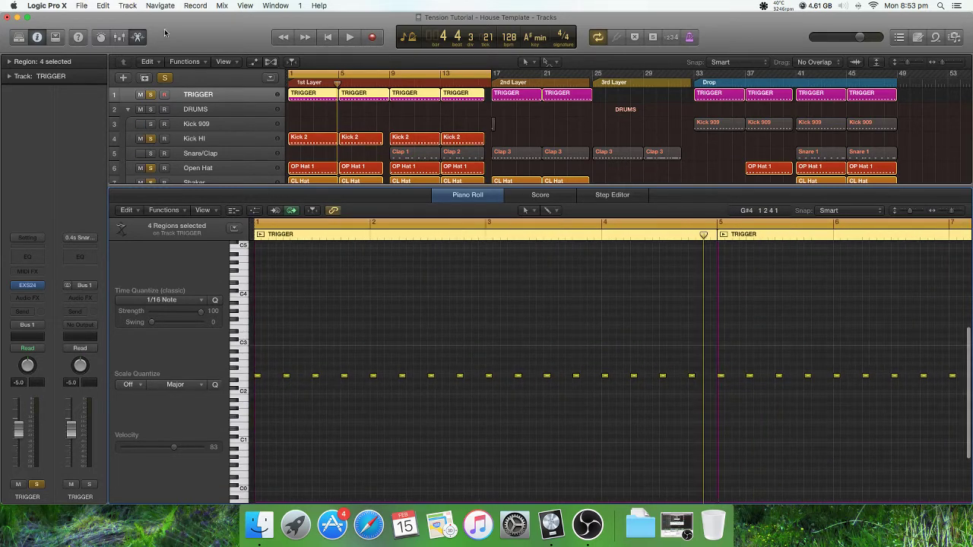
pyautogui.click(138, 37)
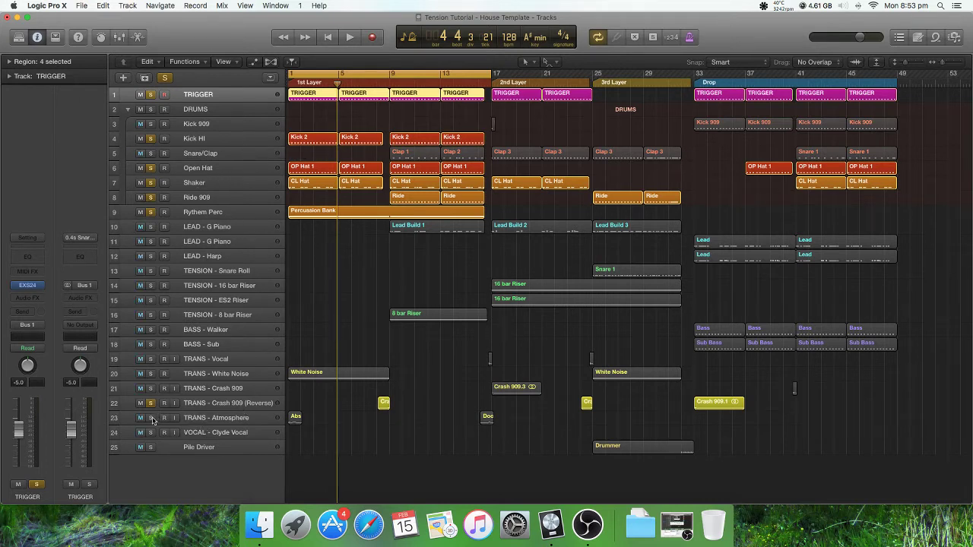
# Solo and select the TRANS - Atmosphere track and open its Tape Delay, moving the plug-in window clear of the track list.
pyautogui.click(205, 420)
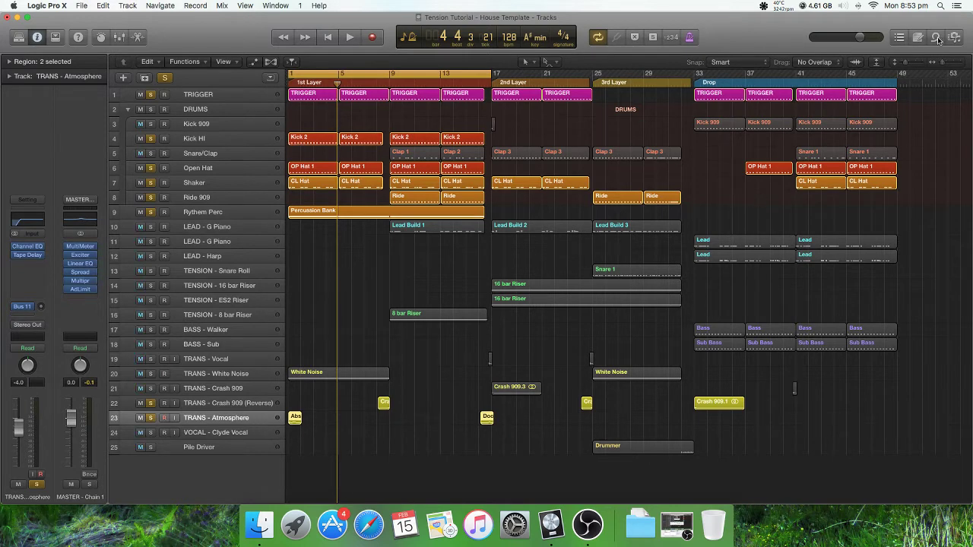
pyautogui.click(27, 254)
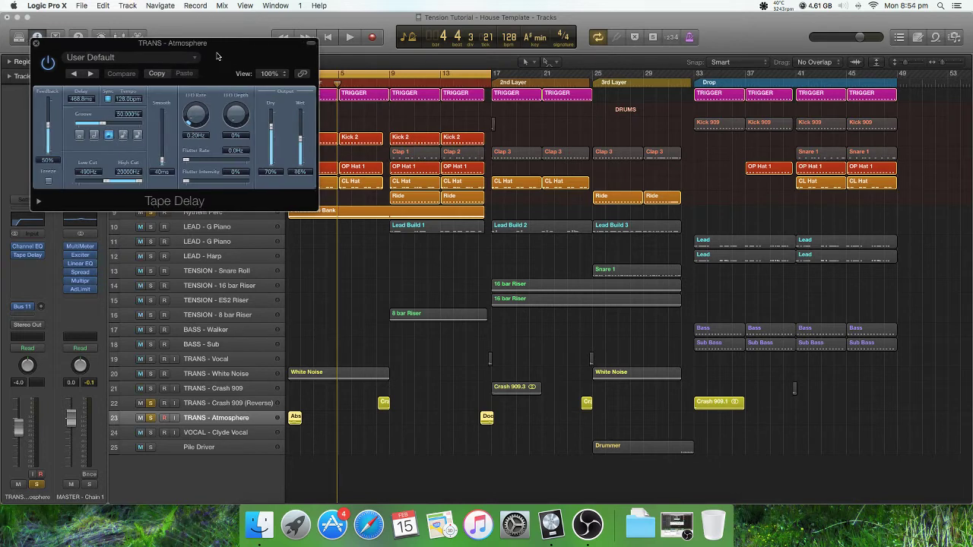
pyautogui.moveTo(216, 57); pyautogui.dragTo(587, 76)
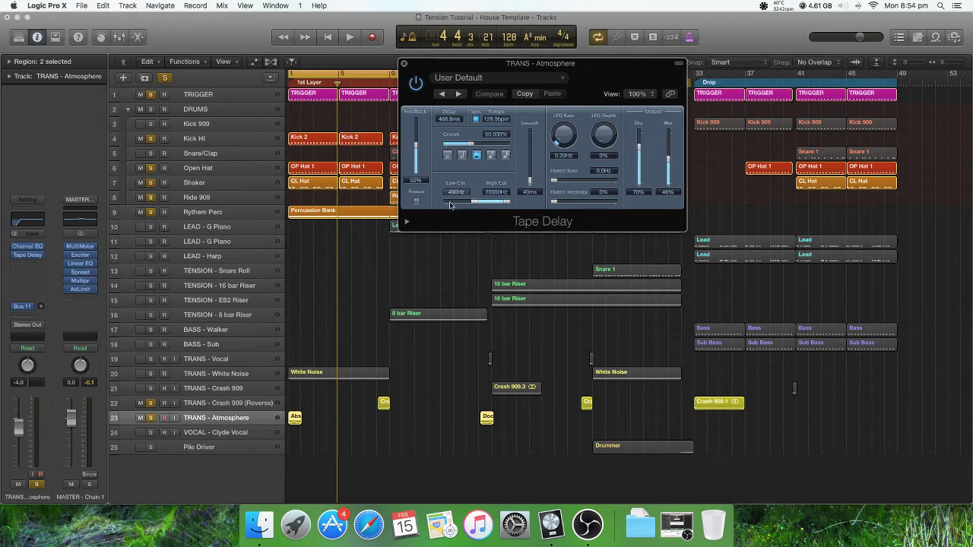
# Raise the Tape Delay's low cut to 610 Hz, play from bar 1, and bring the low cut down to 460 Hz.
pyautogui.moveTo(466, 204); pyautogui.dragTo(480, 203)
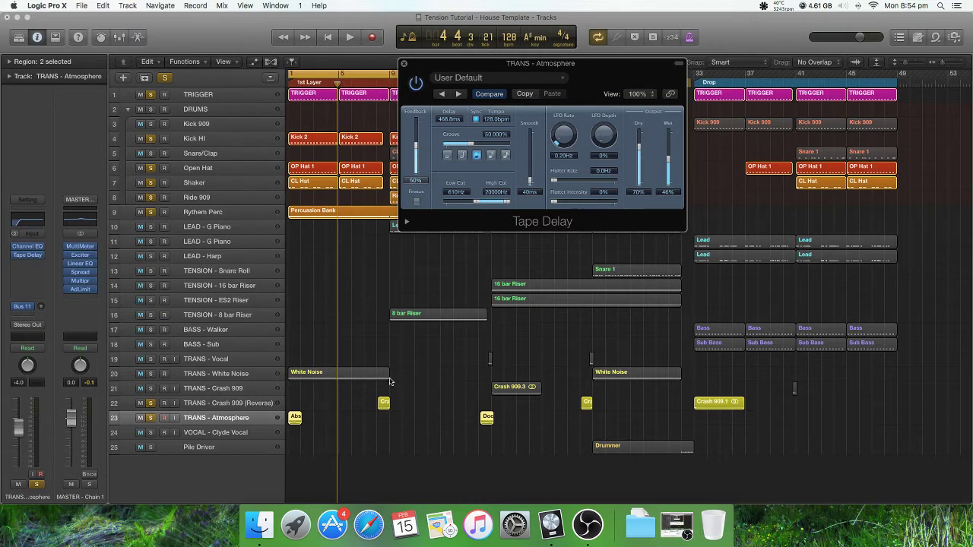
pyautogui.press('space')
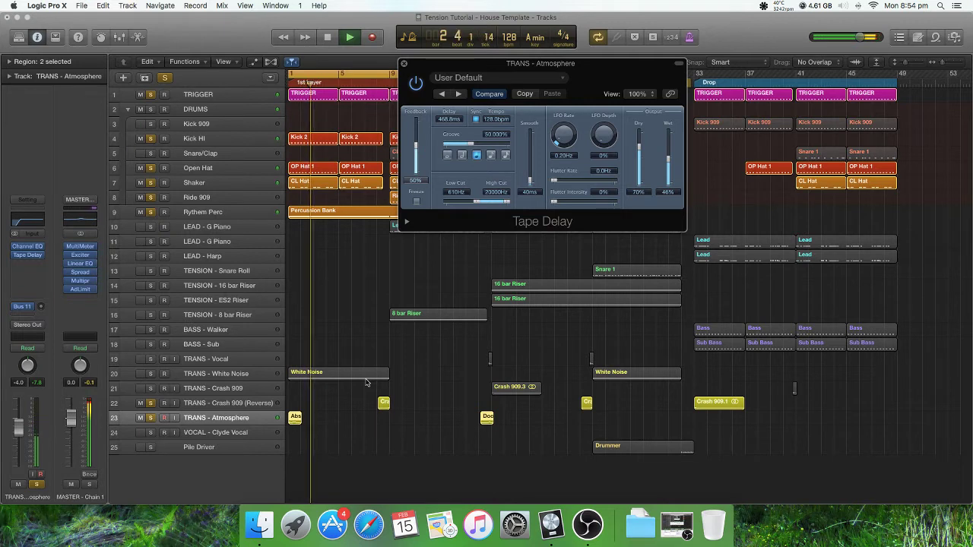
pyautogui.moveTo(479, 202); pyautogui.dragTo(476, 203)
pyautogui.press('space')
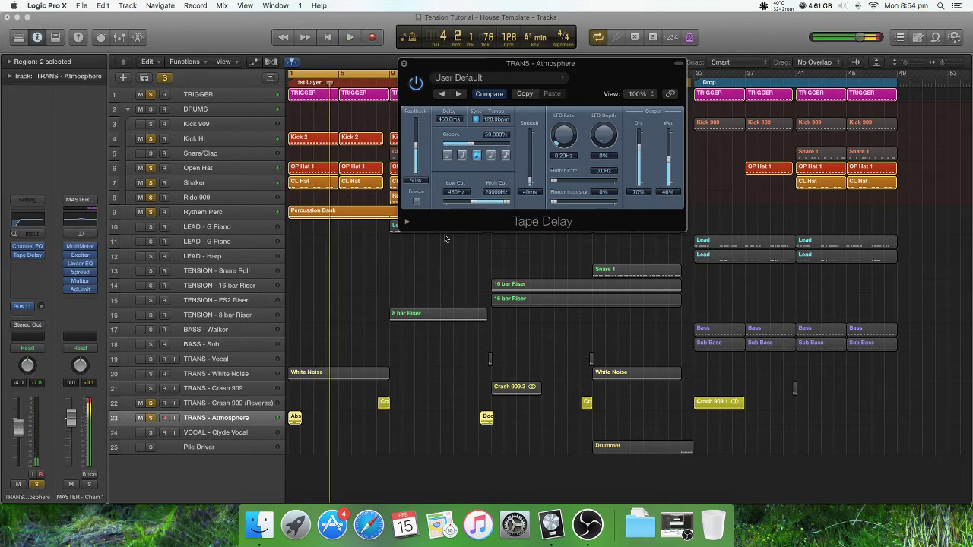
# Unsolo the Shaker, Ride 909, Rythem Perc and Open Hat tracks while auditioning the atmosphere's delay from bar 1.
pyautogui.click(151, 182)
pyautogui.press('space')
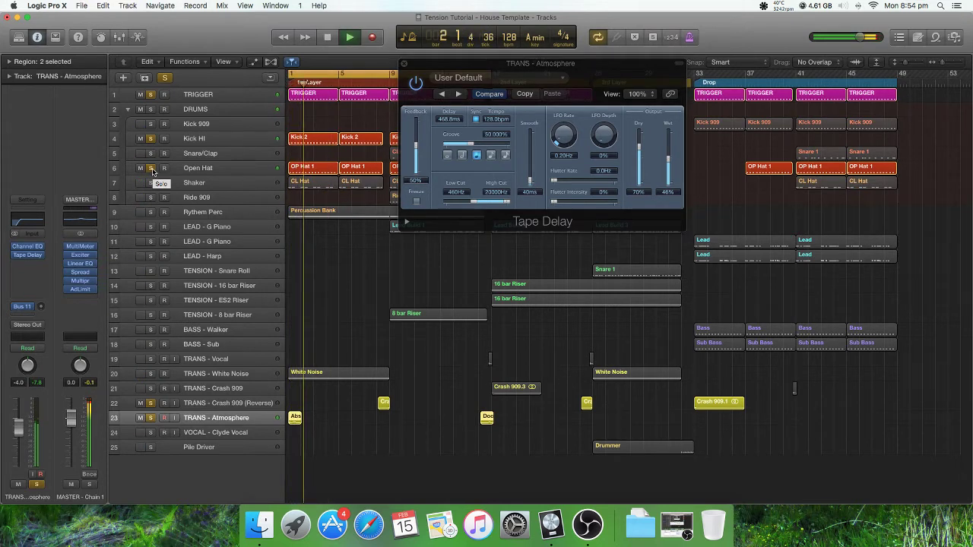
pyautogui.click(151, 167)
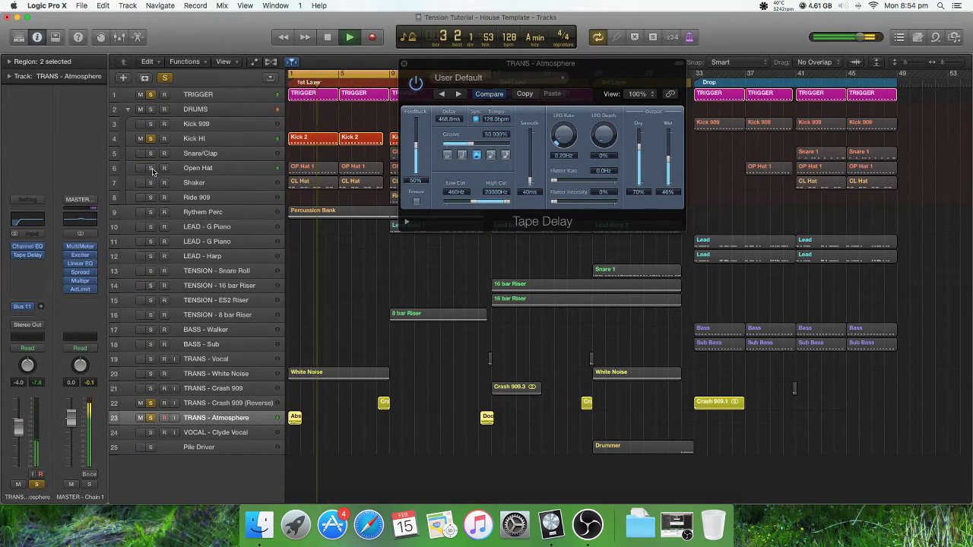
pyautogui.press('space')
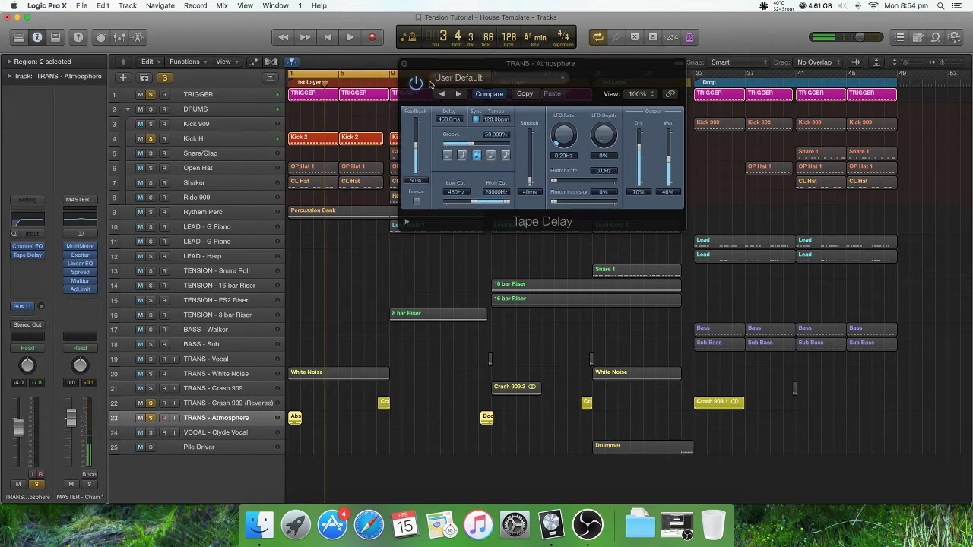
# Compare the atmosphere from bar 1 with its Tape Delay bypassed and re-enabled, stop playback and close the plug-in window.
pyautogui.click(418, 86)
pyautogui.press('space')
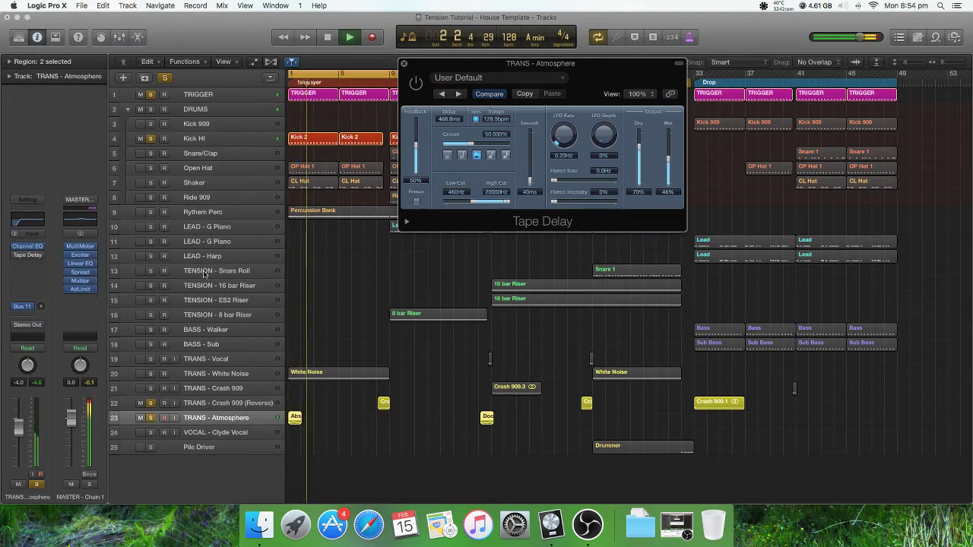
pyautogui.press('space')
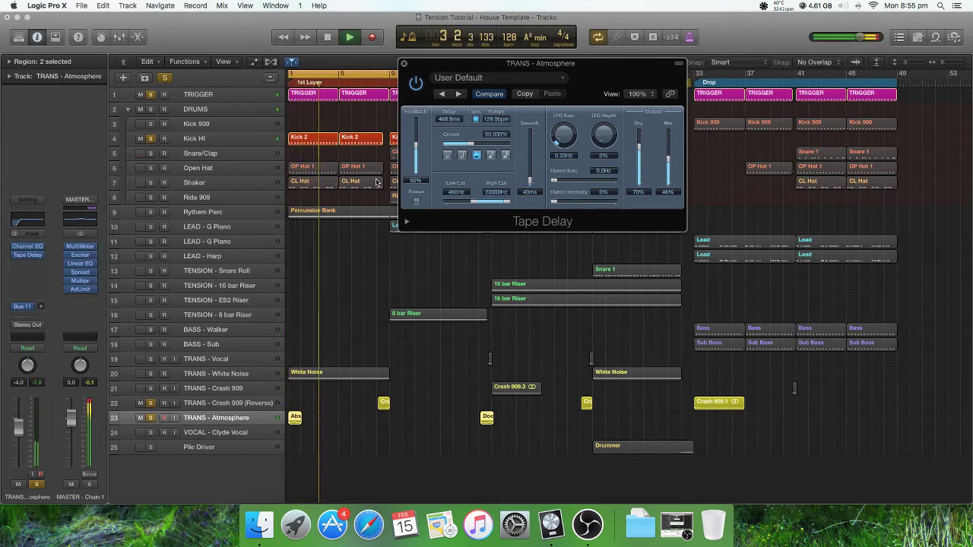
pyautogui.press('space')
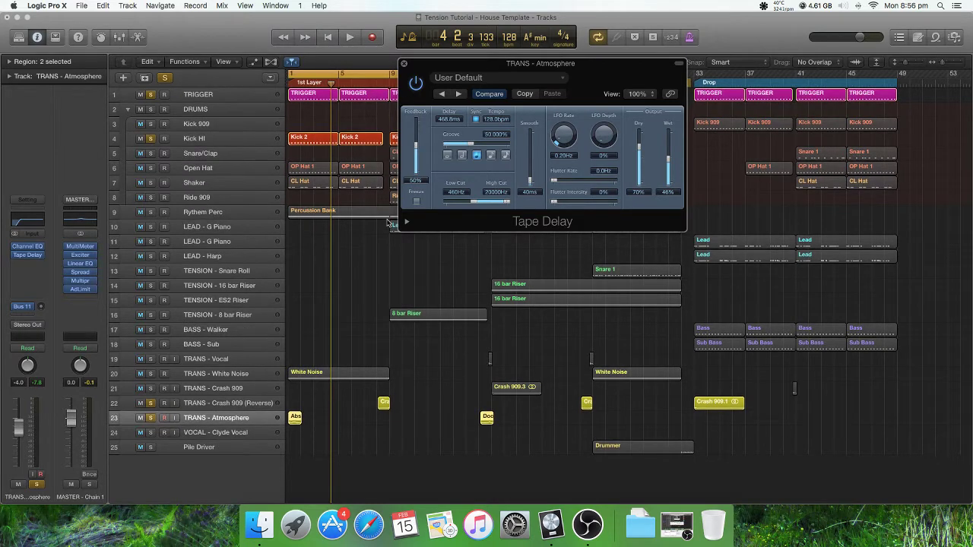
pyautogui.click(403, 65)
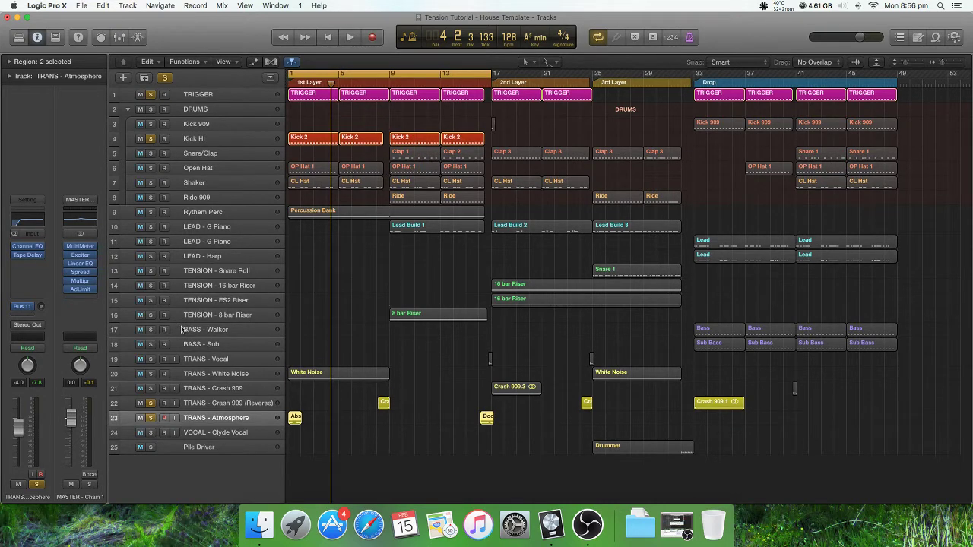
# Clear the solo from all tracks, including TENSION - 8 bar Riser and TRANS - Atmosphere.
pyautogui.click(152, 316)
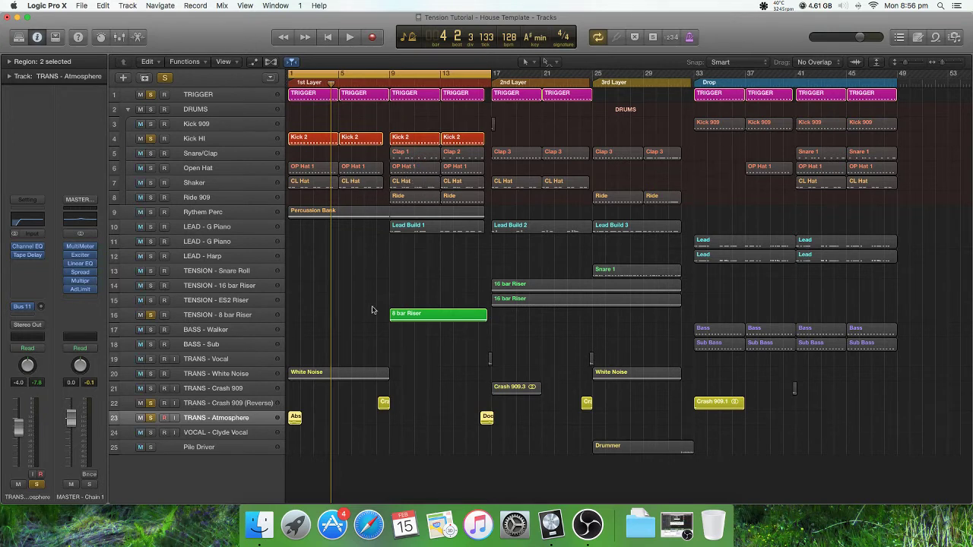
pyautogui.click(153, 419)
pyautogui.keyDown('alt'); pyautogui.click(152, 317); pyautogui.keyUp('alt')
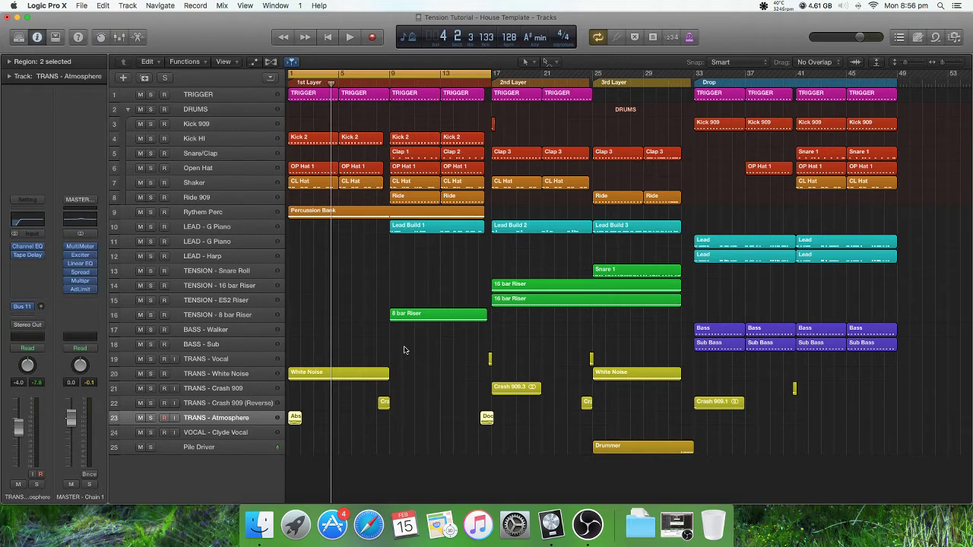
# Play the full 1st Layer mix and lower the Snare/Clap track's volume to -4.5 dB.
pyautogui.press('space')
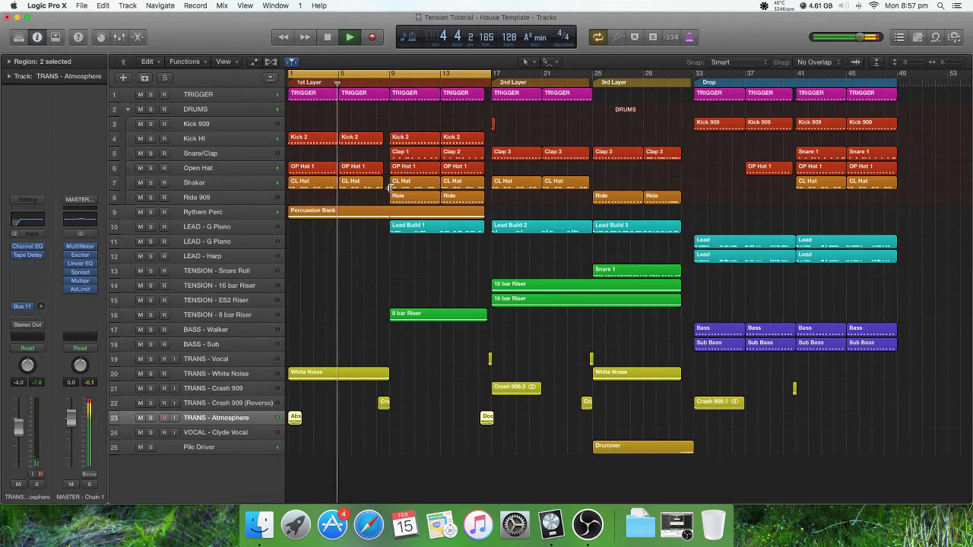
pyautogui.scroll(3, 396, 195)
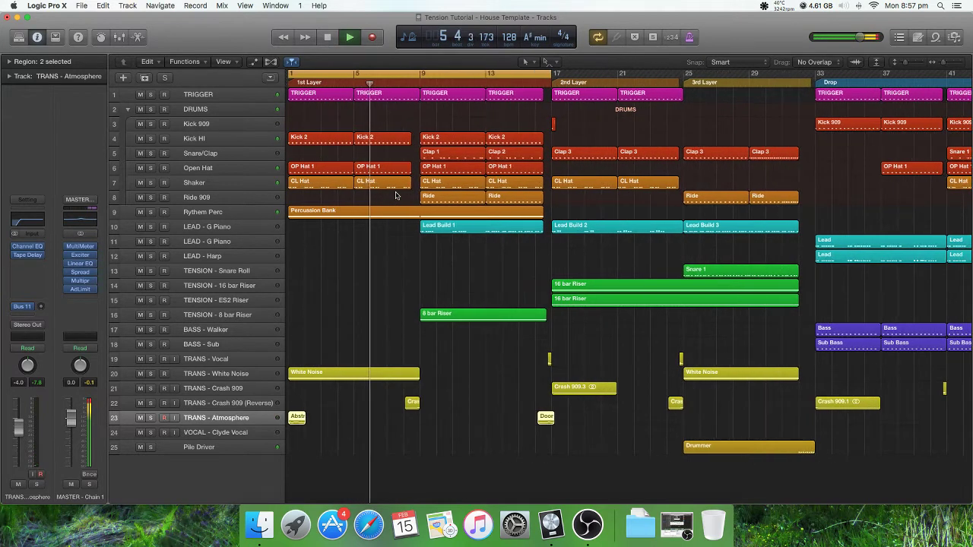
pyautogui.scroll(-1, 396, 195)
pyautogui.scroll(1, 395, 195)
pyautogui.scroll(-1, 396, 196)
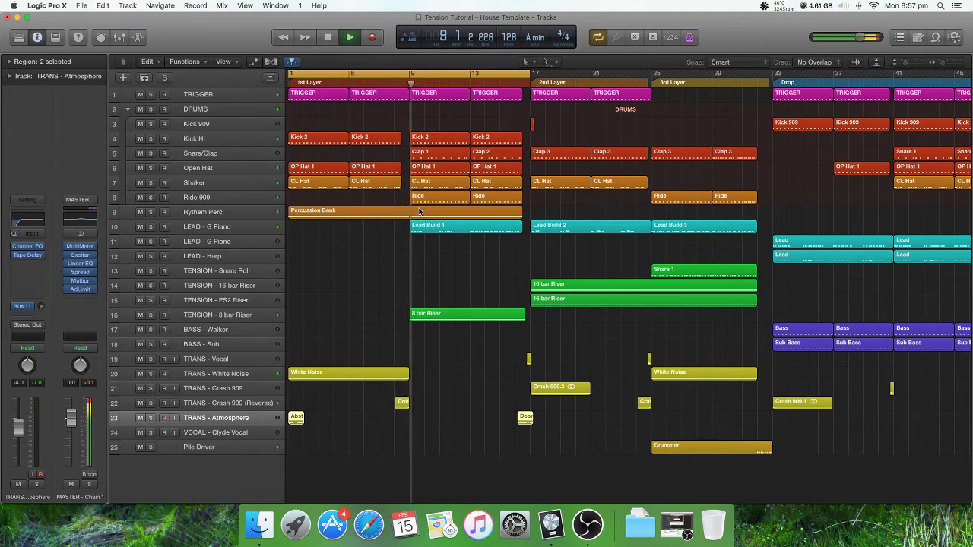
pyautogui.click(258, 153)
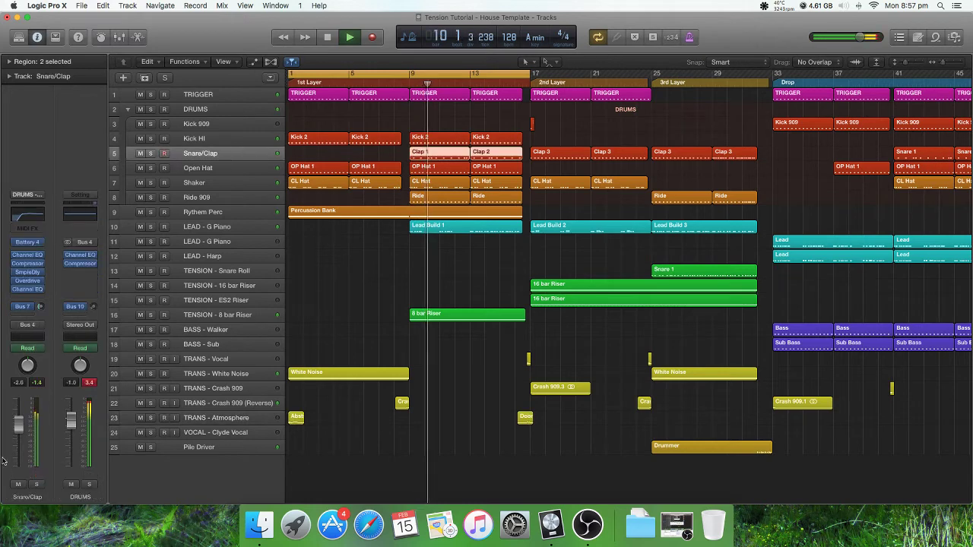
pyautogui.moveTo(16, 431); pyautogui.dragTo(16, 437)
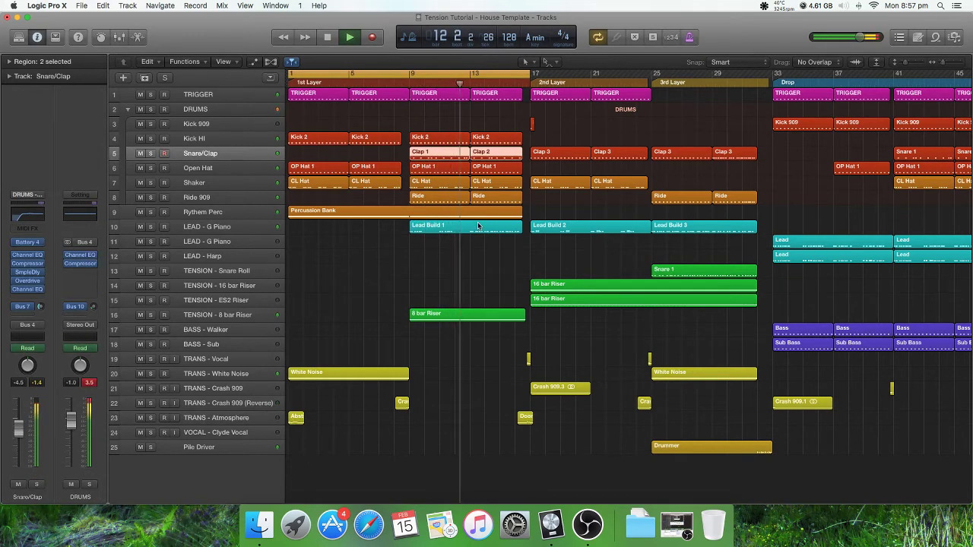
# Switch off cycle mode so playback continues past bar 17 into the 2nd Layer, and stop playback.
pyautogui.click(491, 283)
pyautogui.click(529, 74)
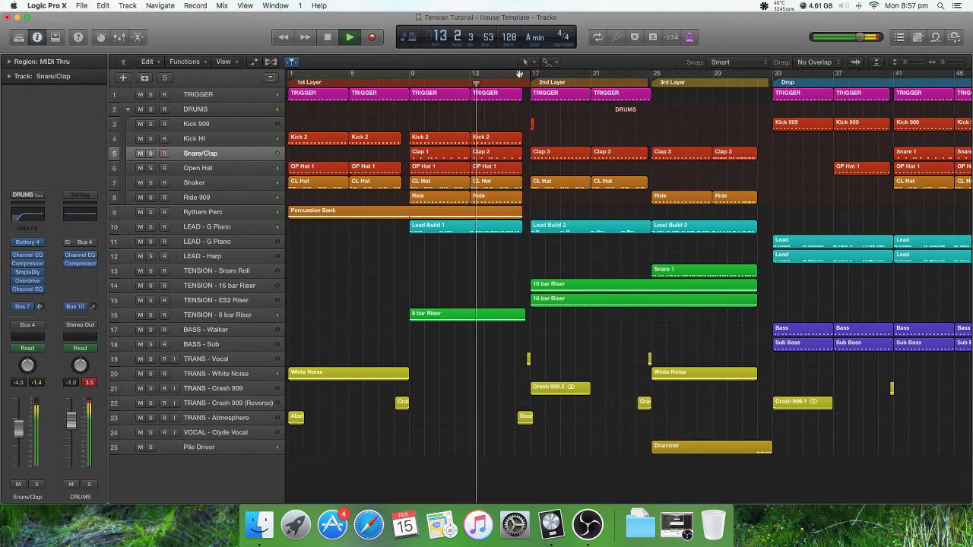
pyautogui.hscroll(1, 583, 159)
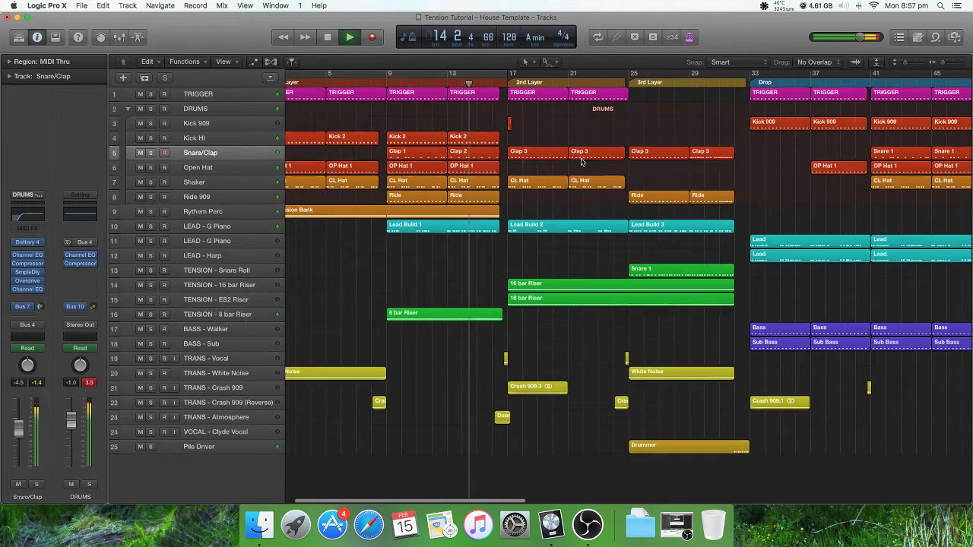
pyautogui.hscroll(-1, 582, 158)
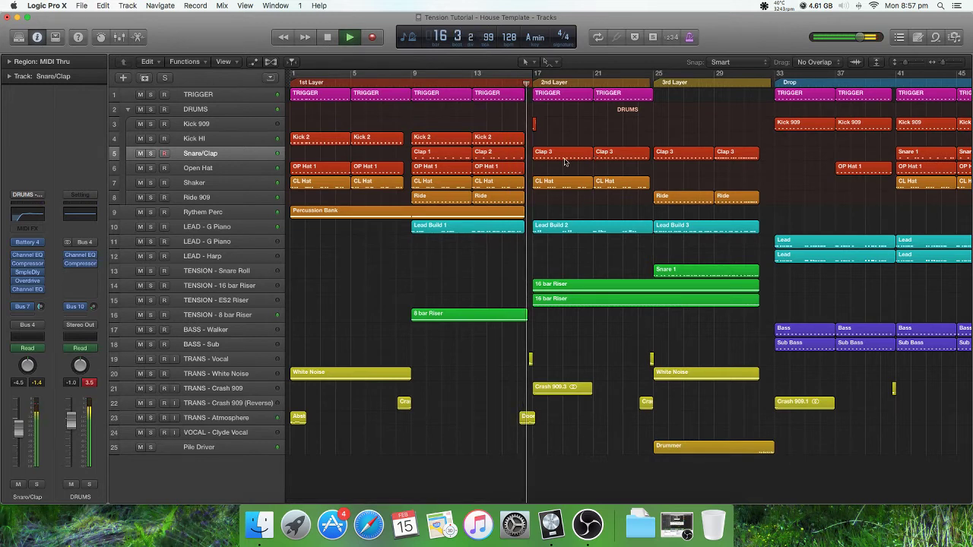
pyautogui.press('space')
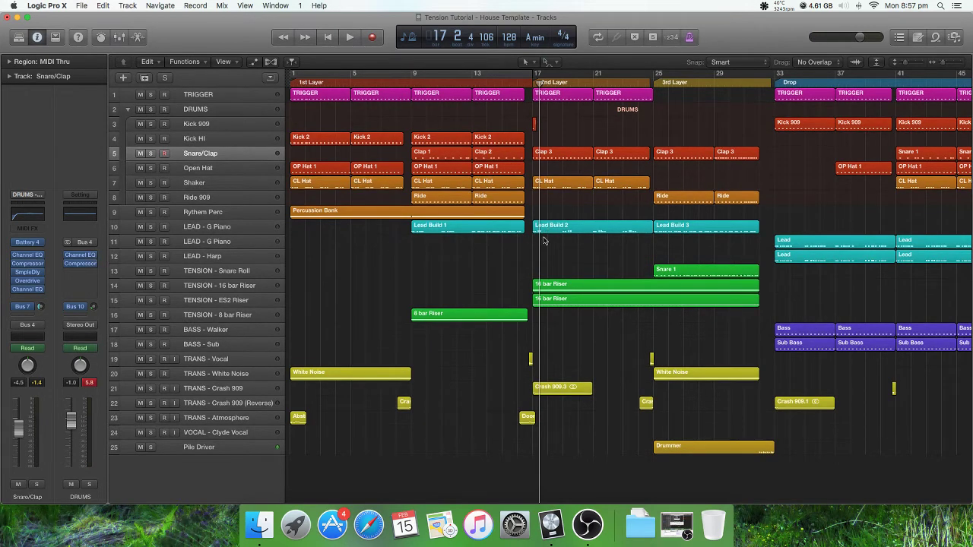
# Mute the TENSION - ES2 Riser track.
pyautogui.hscroll(2, 560, 299)
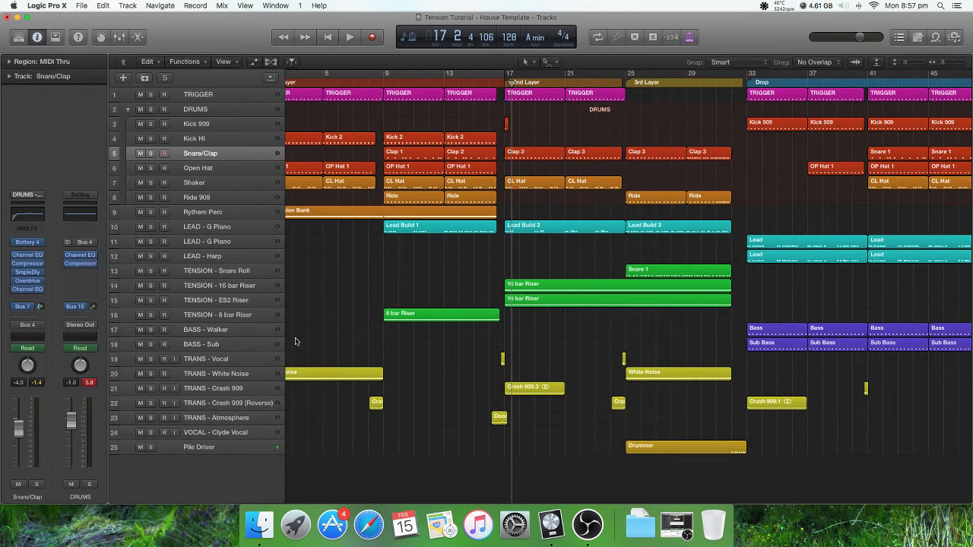
pyautogui.click(140, 300)
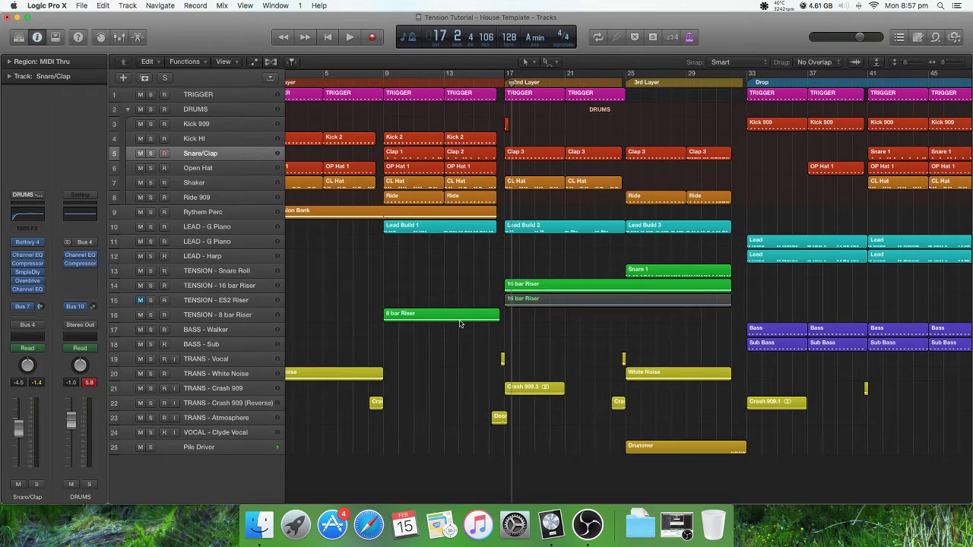
pyautogui.hscroll(-2, 459, 323)
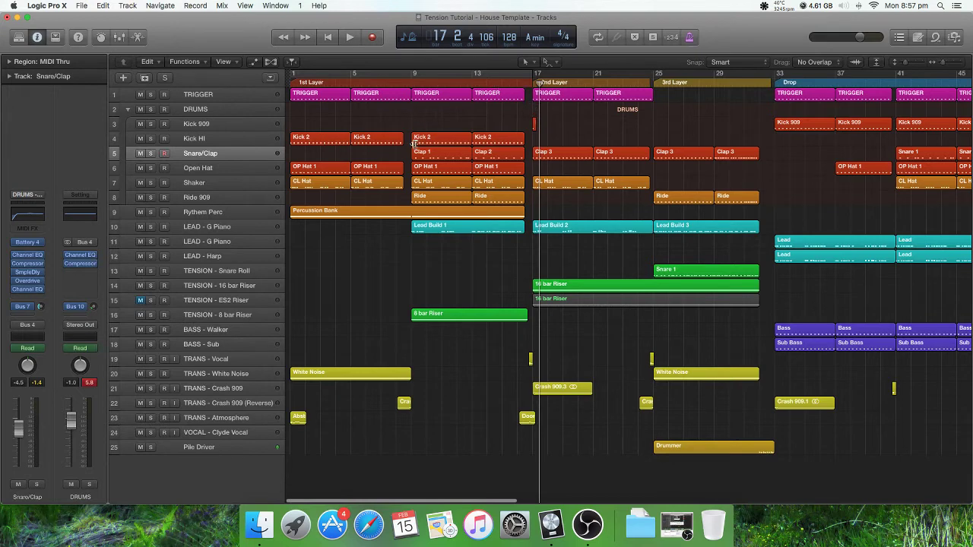
# Examine the gaps in the drum and percussion regions just before bars 9 and 17 of the arrangement.
pyautogui.scroll(5, 421, 148)
pyautogui.hscroll(-8, 421, 148)
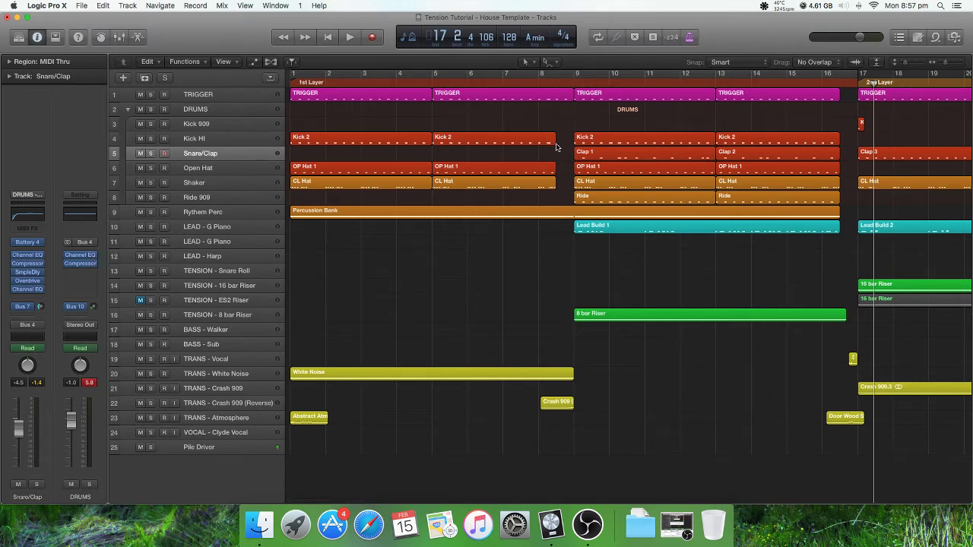
pyautogui.scroll(-3, 551, 148)
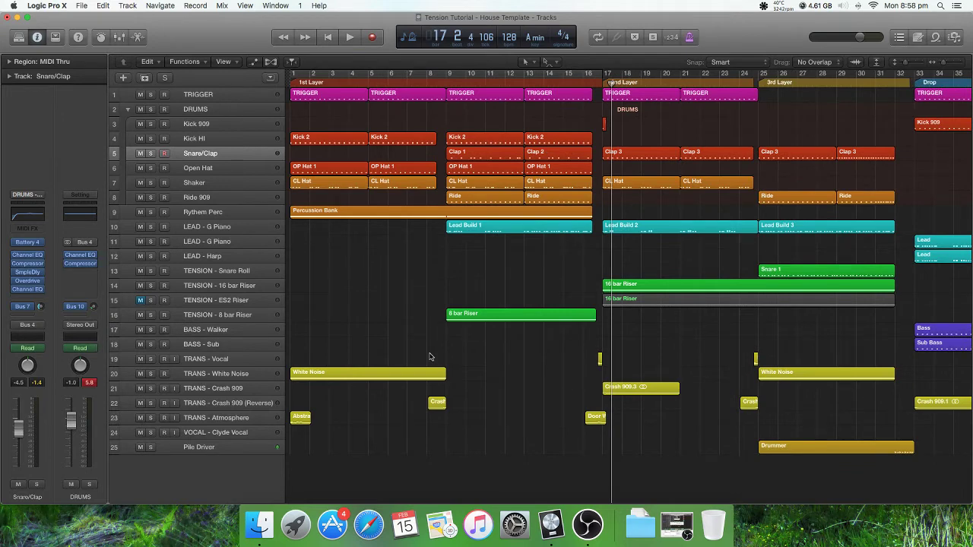
pyautogui.scroll(2, 455, 314)
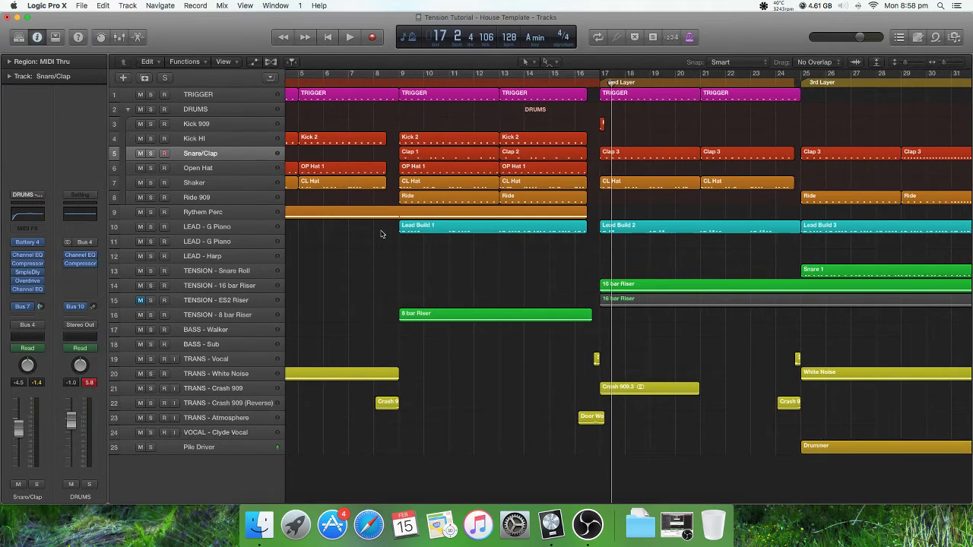
pyautogui.hscroll(3, 513, 275)
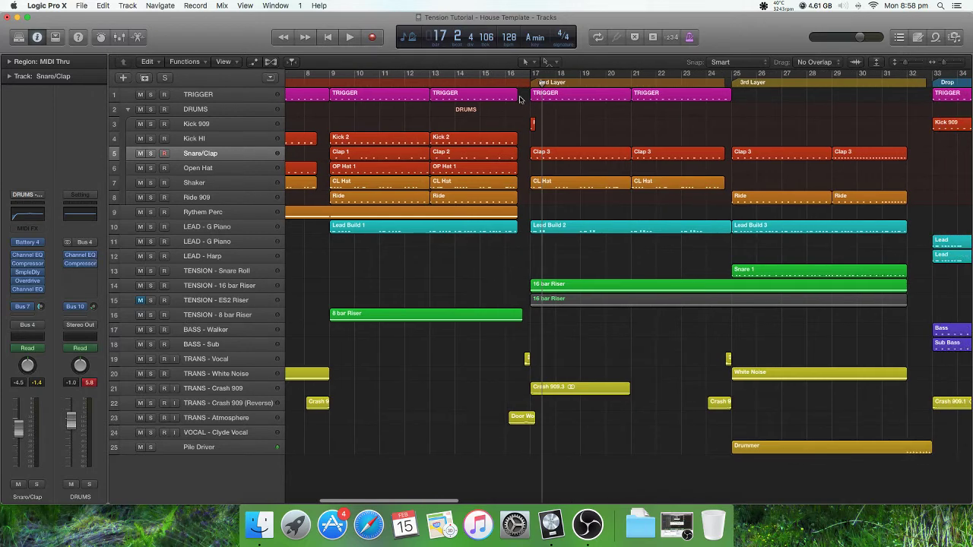
pyautogui.press('super+Right')
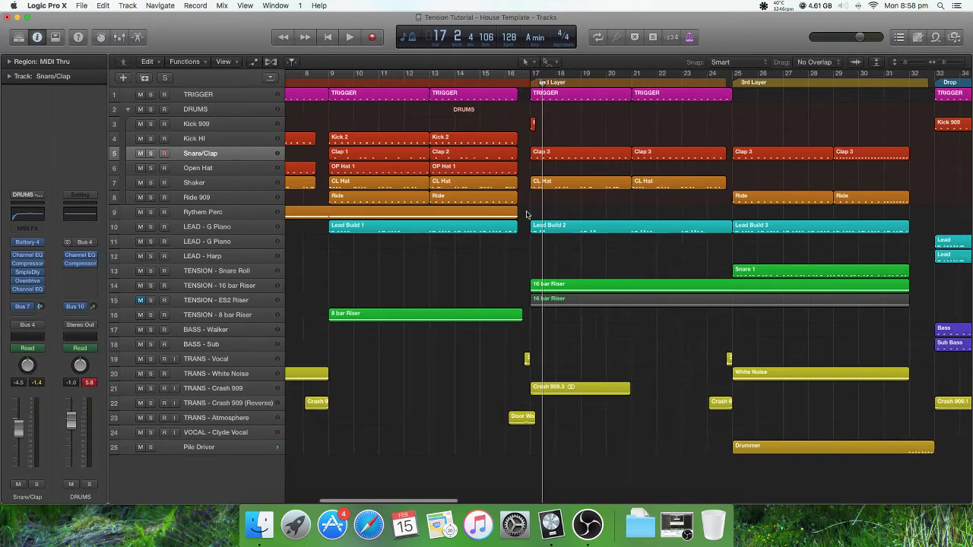
pyautogui.press('super+Right')
pyautogui.press('super+Right')
pyautogui.press('super+Right')
pyautogui.press('super+Right')
pyautogui.press('super+Right')
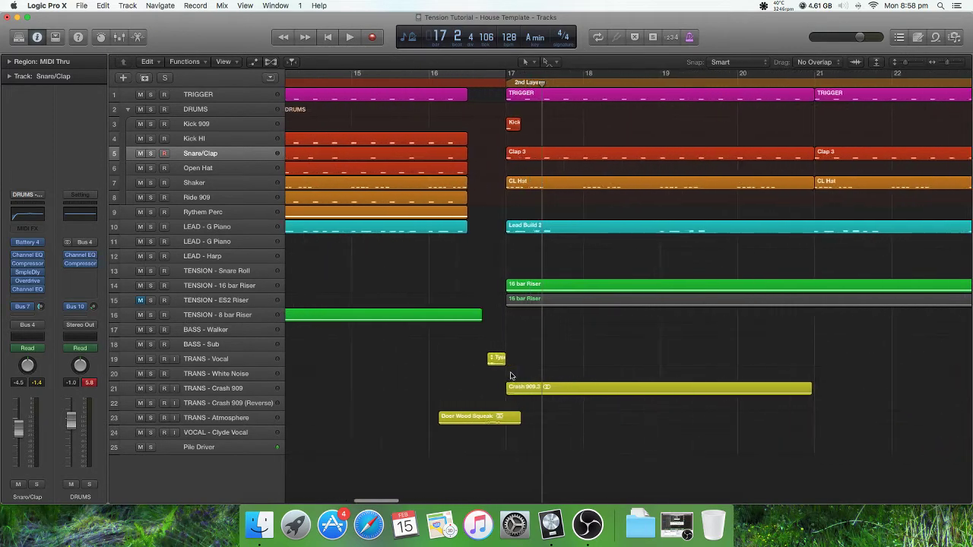
# Examine how the vocal and Door Wood Squeak regions fill the gap leading into the 2nd Layer at bar 17.
pyautogui.press('super+Down')
pyautogui.press('super+Down')
pyautogui.press('super+Down')
pyautogui.press('super+Up')
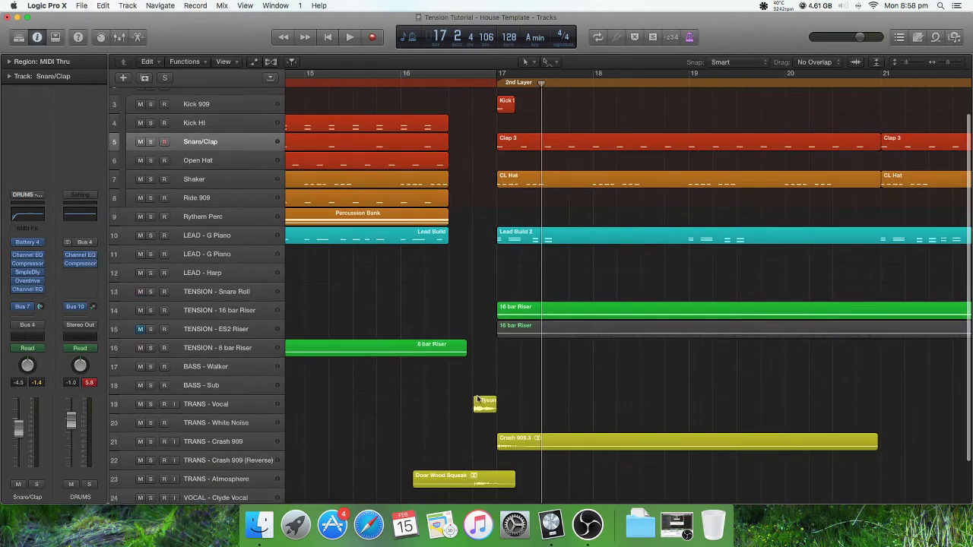
pyautogui.press('super+Left')
pyautogui.press('super+Left')
pyautogui.press('super+Left')
pyautogui.press('super+Up')
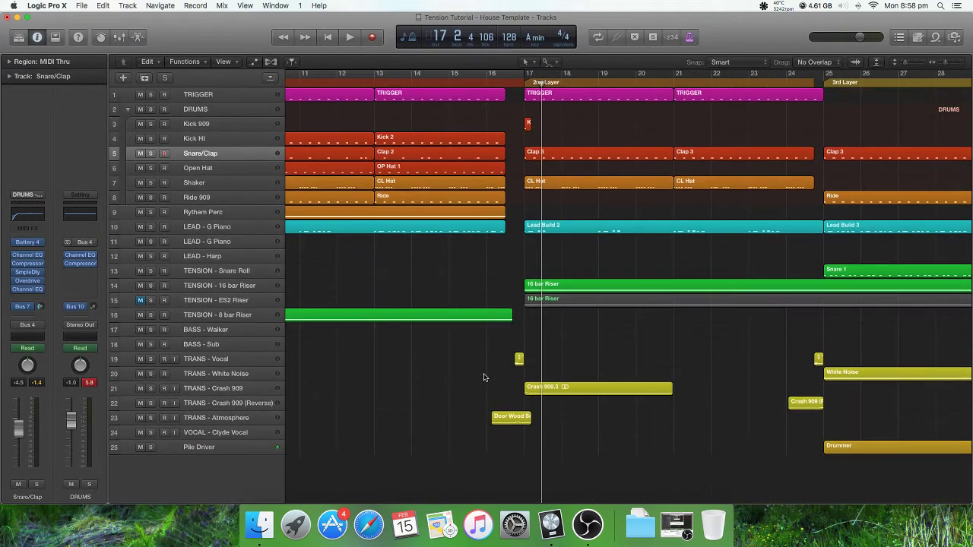
pyautogui.press('super+Left')
pyautogui.press('super+Left')
pyautogui.press('super+Left')
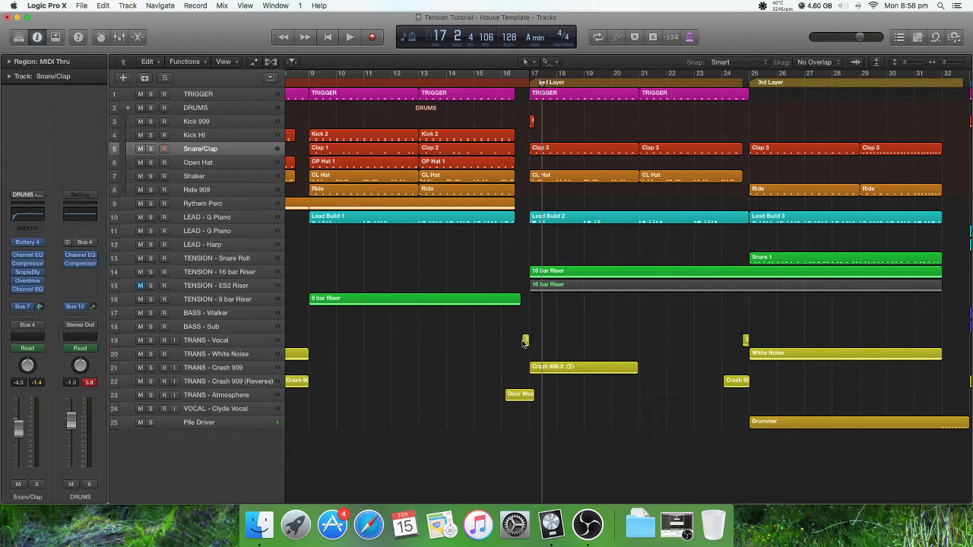
# Select the TRANS - Vocal track, inspect its Tape Delay settings clear of the track list, and close the plug-in.
pyautogui.click(251, 340)
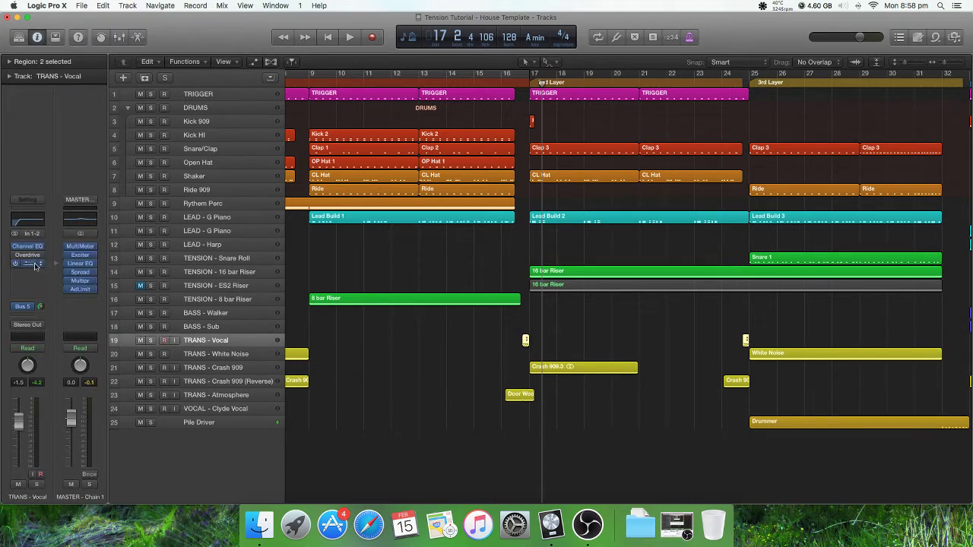
pyautogui.click(34, 264)
pyautogui.hscroll(-5, 315, 403)
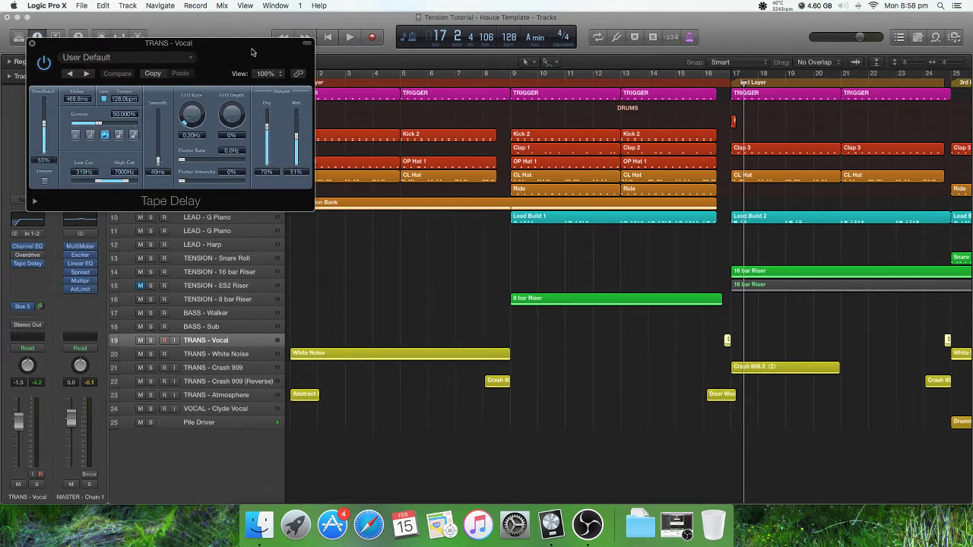
pyautogui.moveTo(252, 52); pyautogui.dragTo(576, 81)
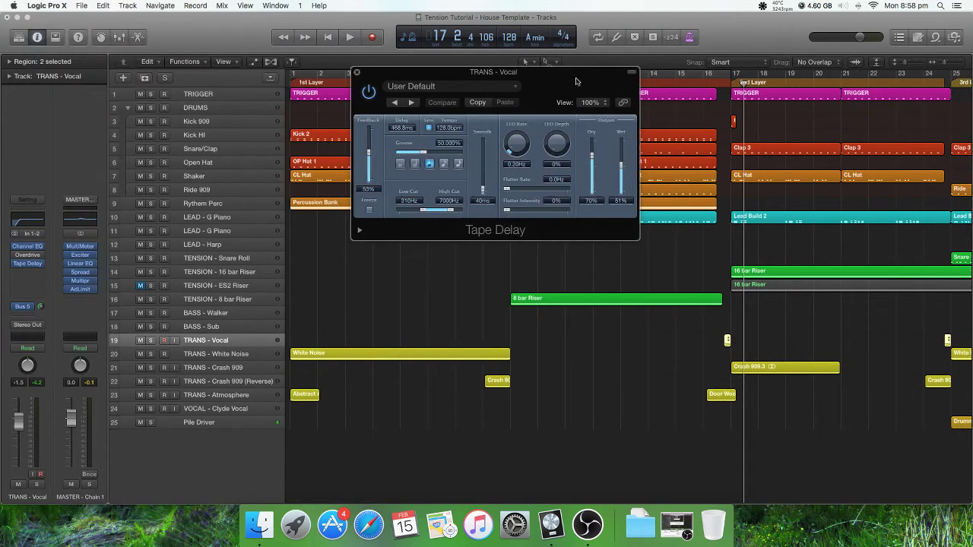
pyautogui.click(357, 74)
# Inspect the Door Wood Squeak region's waveform before bar 17 in the audio editor, close the editor and deselect the region.
pyautogui.scroll(-5, 650, 253)
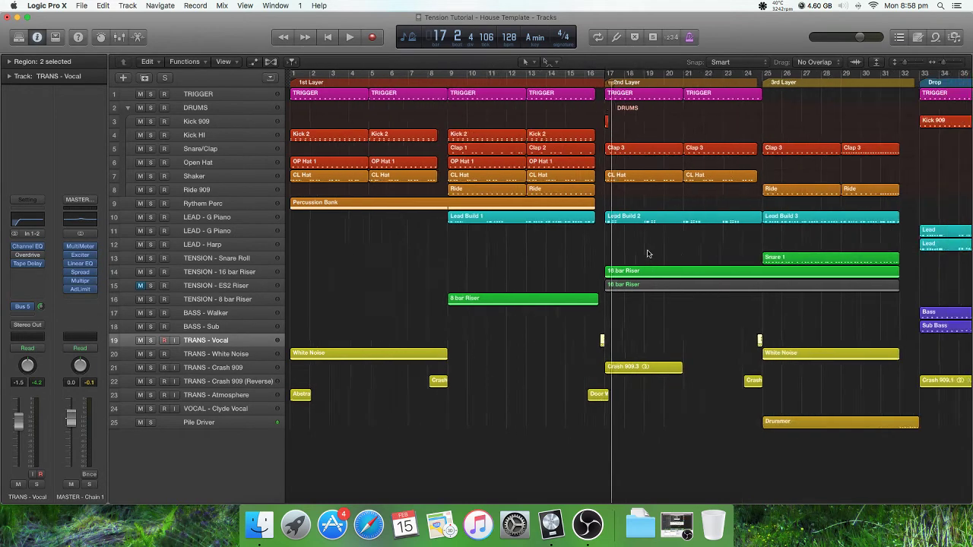
pyautogui.scroll(-2, 564, 254)
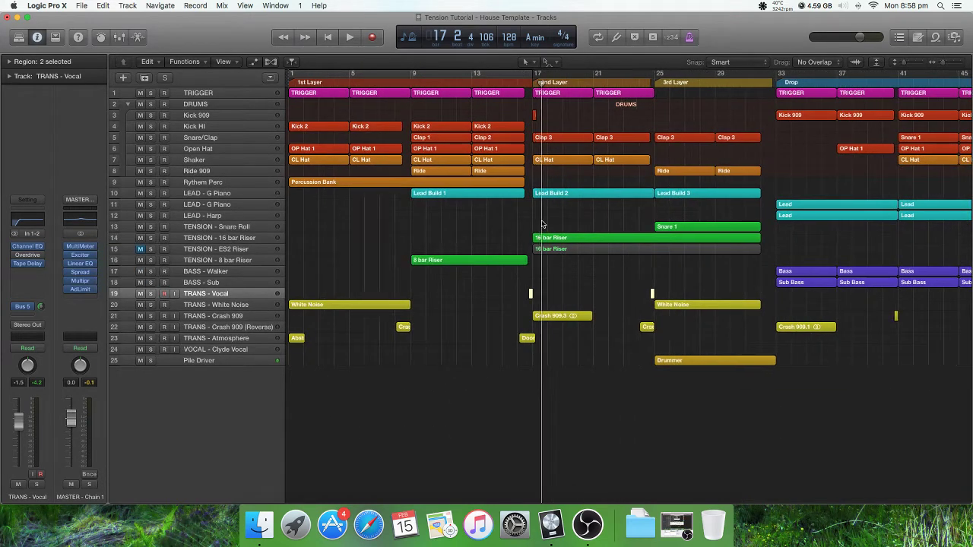
pyautogui.scroll(3, 564, 255)
pyautogui.scroll(3, 549, 281)
pyautogui.scroll(2, 549, 281)
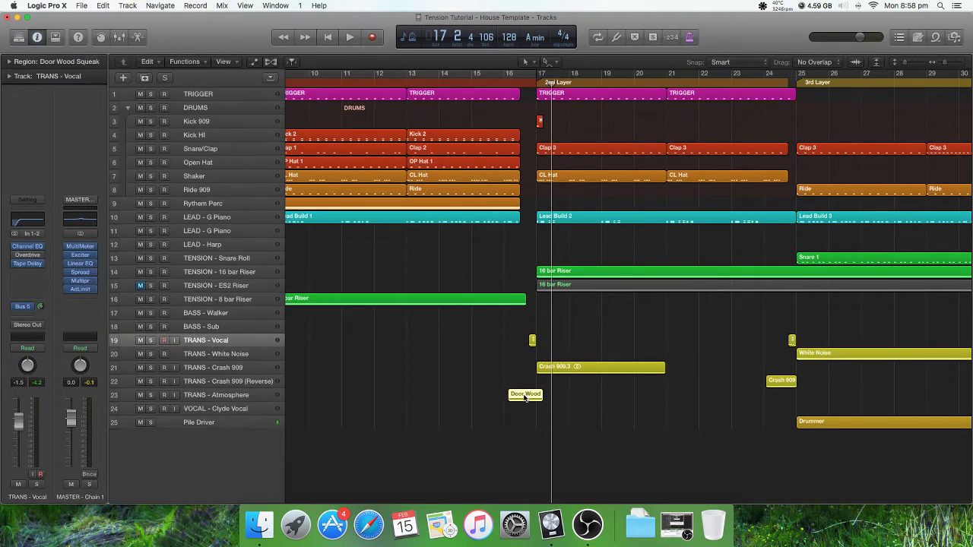
pyautogui.doubleClick(525, 394)
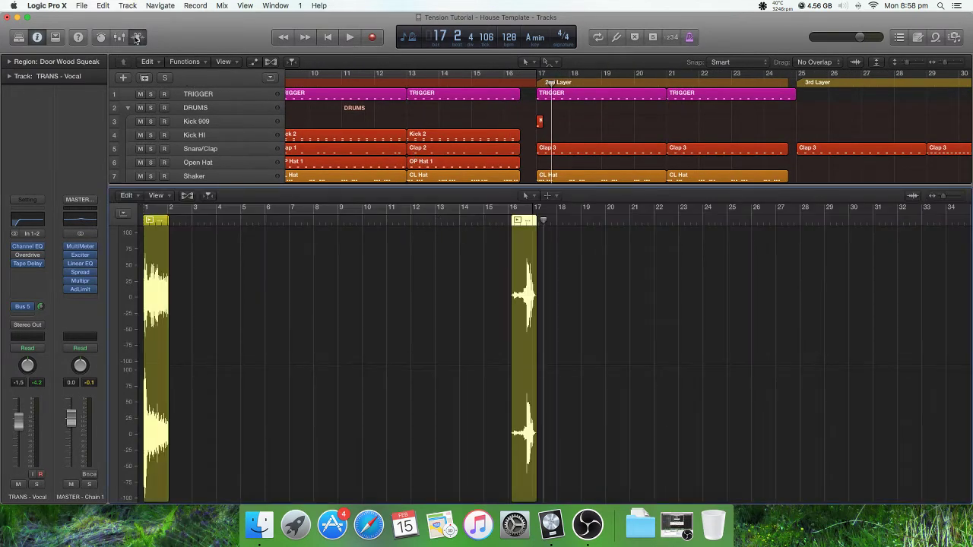
pyautogui.click(136, 36)
pyautogui.click(534, 405)
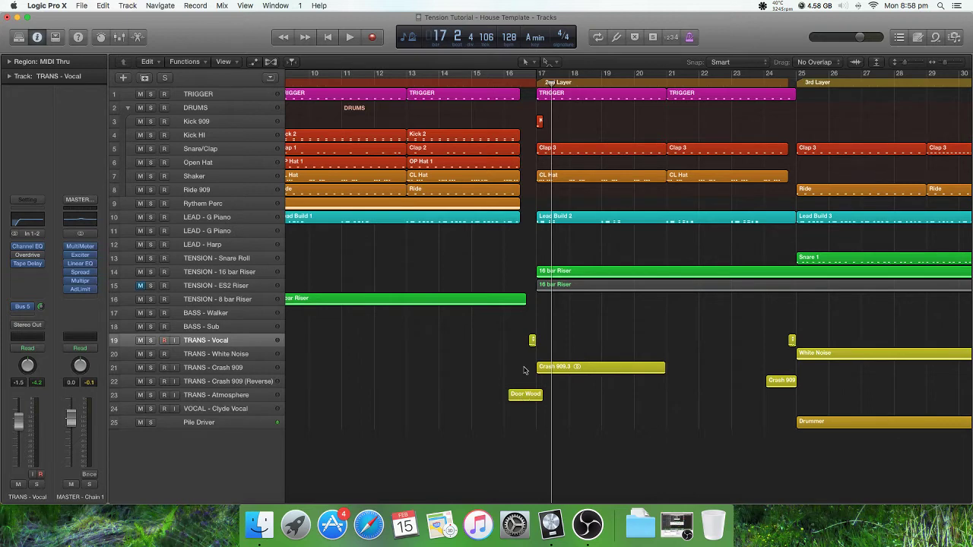
# Mark the 16 bars from bar 9 to bar 25 with a cycle range and switch the cycle off.
pyautogui.scroll(-6, 523, 370)
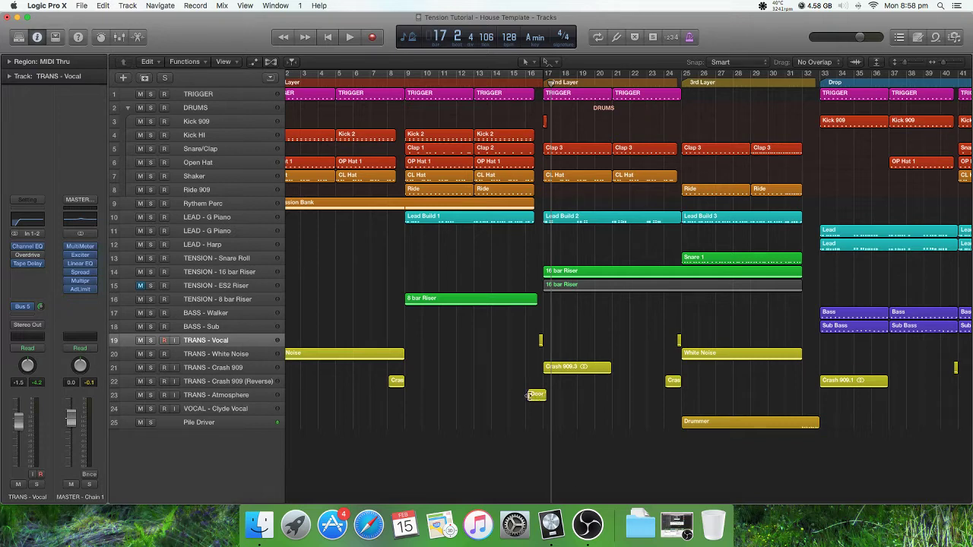
pyautogui.scroll(-3, 507, 408)
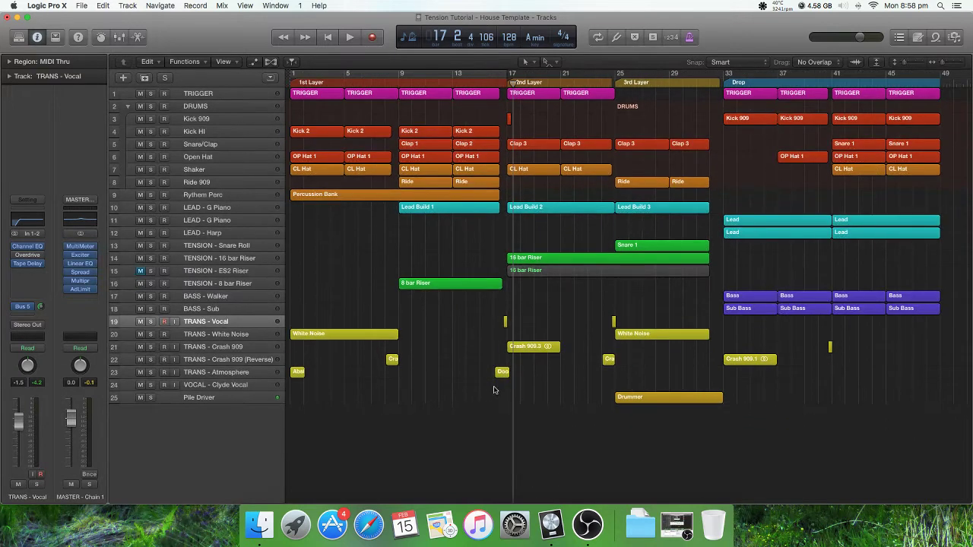
pyautogui.scroll(1, 504, 384)
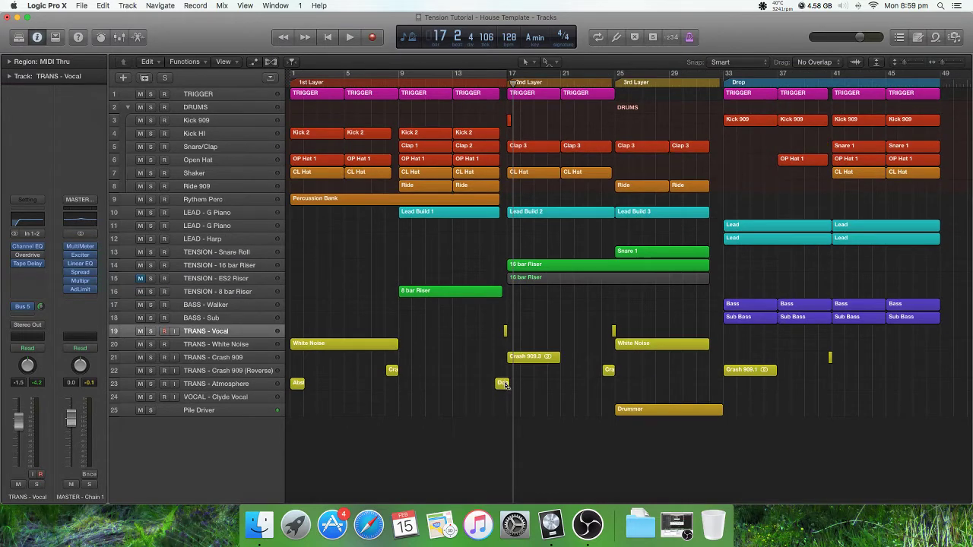
pyautogui.scroll(1, 504, 386)
pyautogui.scroll(-2, 504, 386)
pyautogui.scroll(-1, 505, 386)
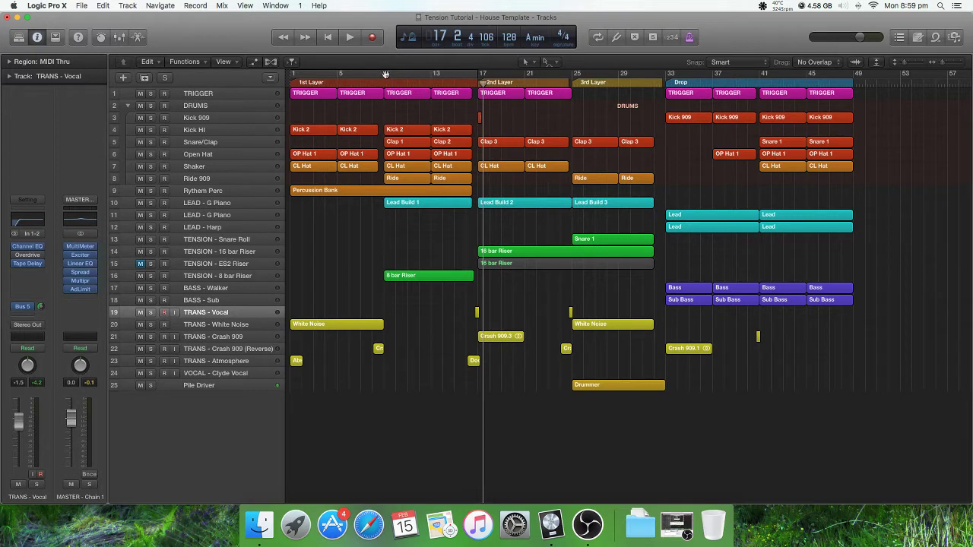
pyautogui.moveTo(385, 73); pyautogui.dragTo(571, 76)
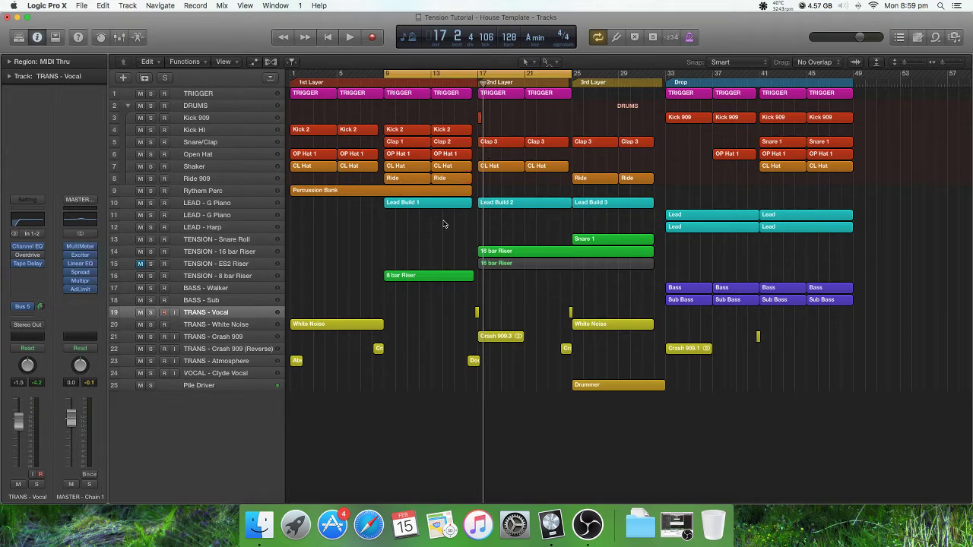
pyautogui.click(471, 74)
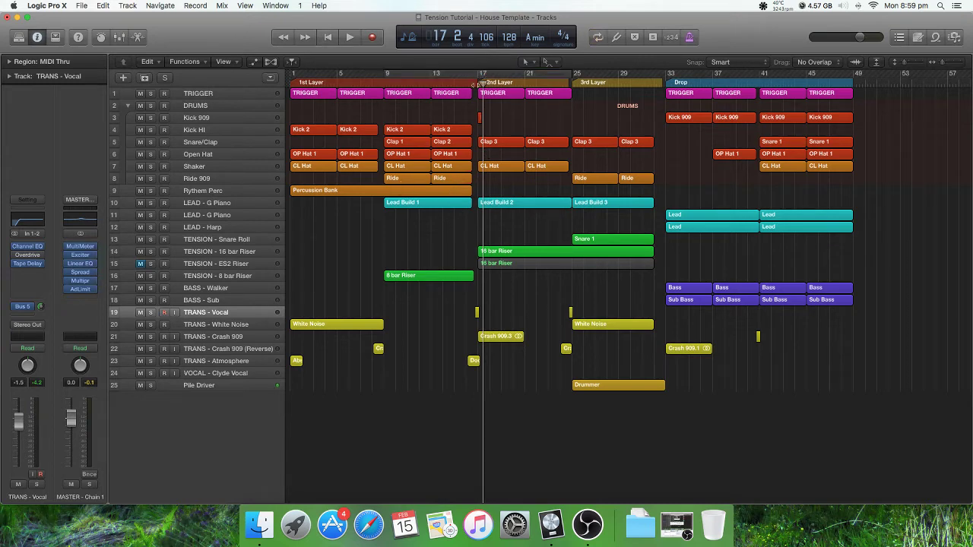
# Examine the transition into the 2nd Layer and place the playhead at bar 15 beat 4, ahead of the drum gap.
pyautogui.scroll(3, 435, 106)
pyautogui.scroll(2, 436, 107)
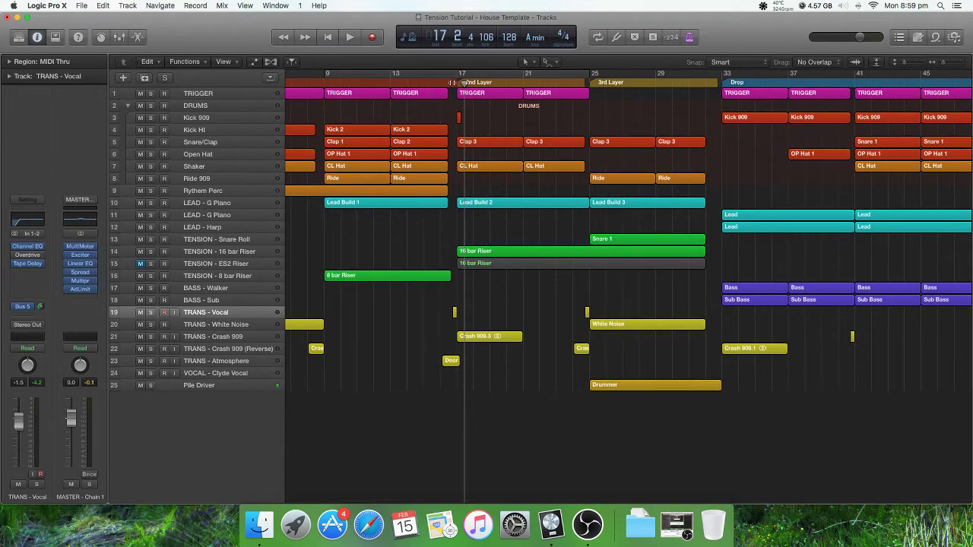
pyautogui.scroll(3, 464, 117)
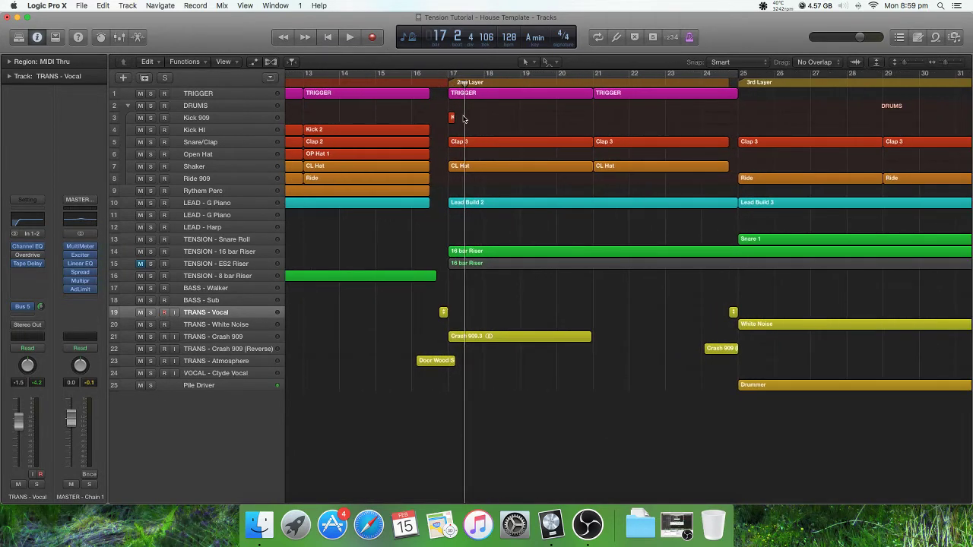
pyautogui.scroll(1, 464, 118)
pyautogui.click(408, 83)
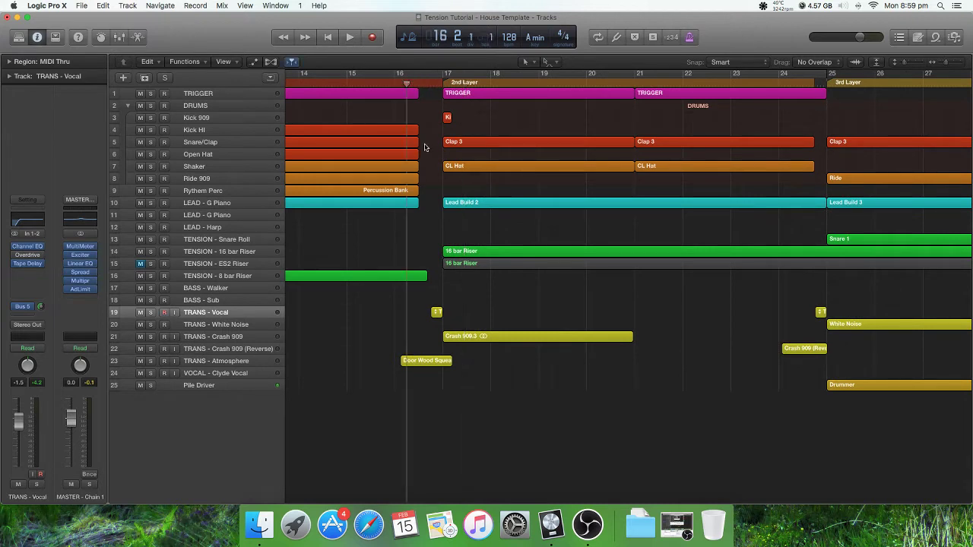
pyautogui.click(383, 84)
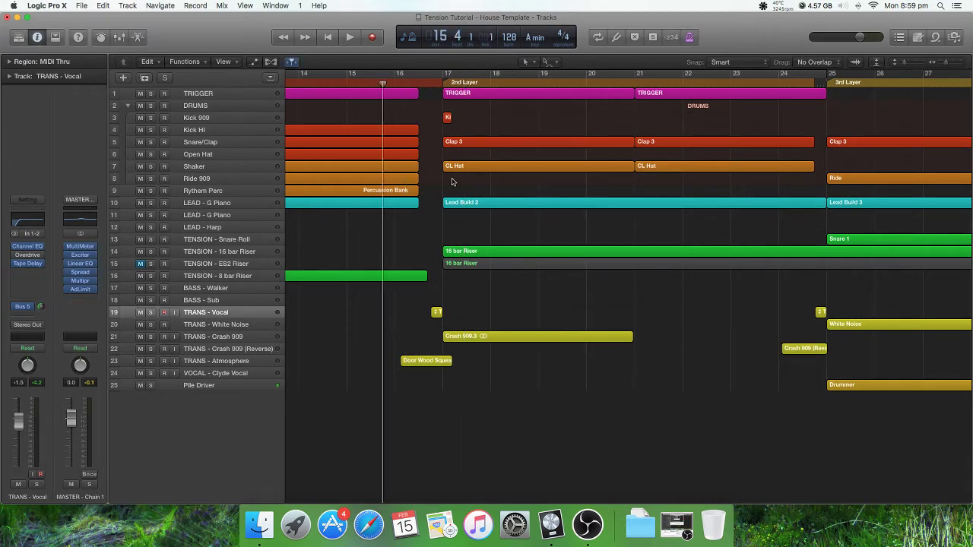
# Set the cycle range over the 2nd and 3rd Layers, from bar 17 to bar 33, and switch the cycle off.
pyautogui.scroll(-3, 447, 171)
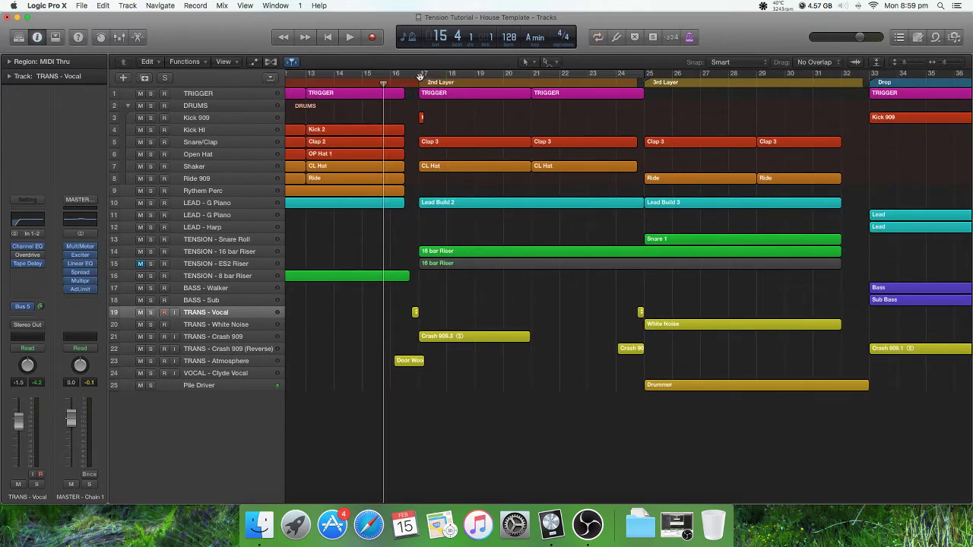
pyautogui.moveTo(419, 74); pyautogui.dragTo(851, 102)
pyautogui.scroll(-5, 404, 220)
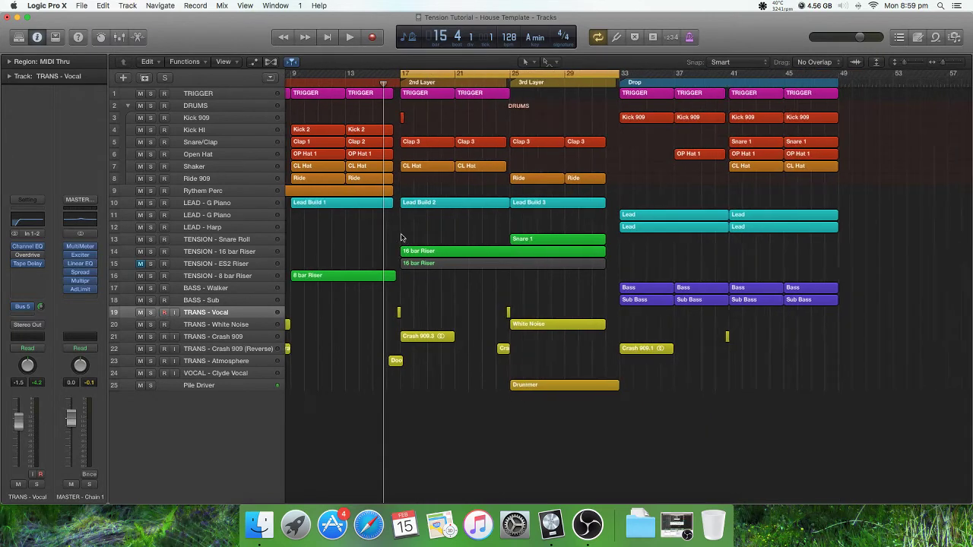
pyautogui.click(406, 75)
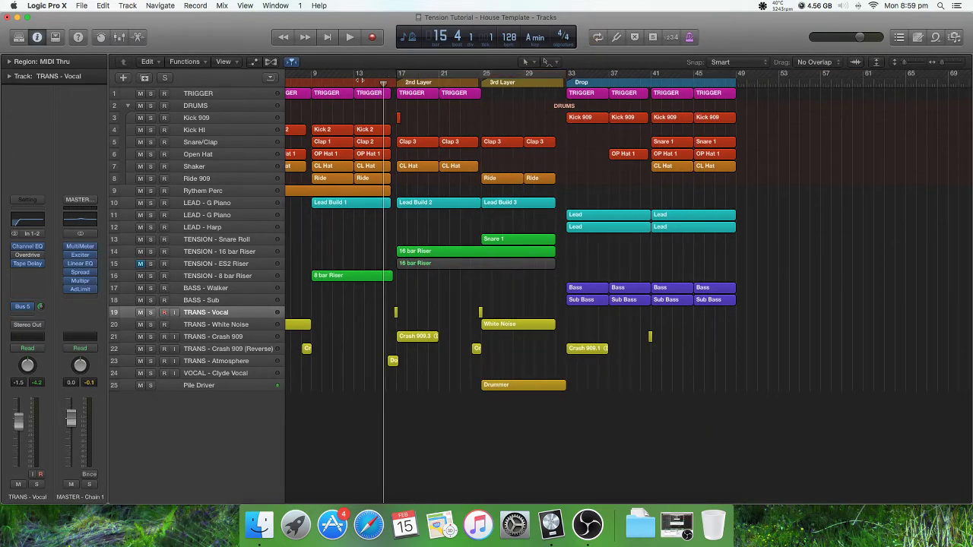
# Play the arrangement from bar 13 into the 2nd Layer, enabling the cycle over bars 17 to 33 during playback.
pyautogui.click(355, 82)
pyautogui.press('space')
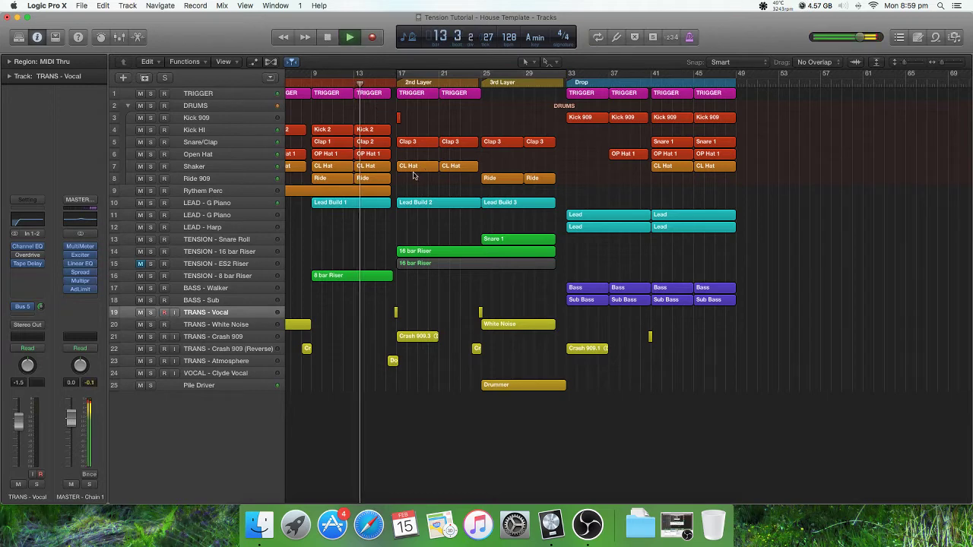
pyautogui.click(420, 70)
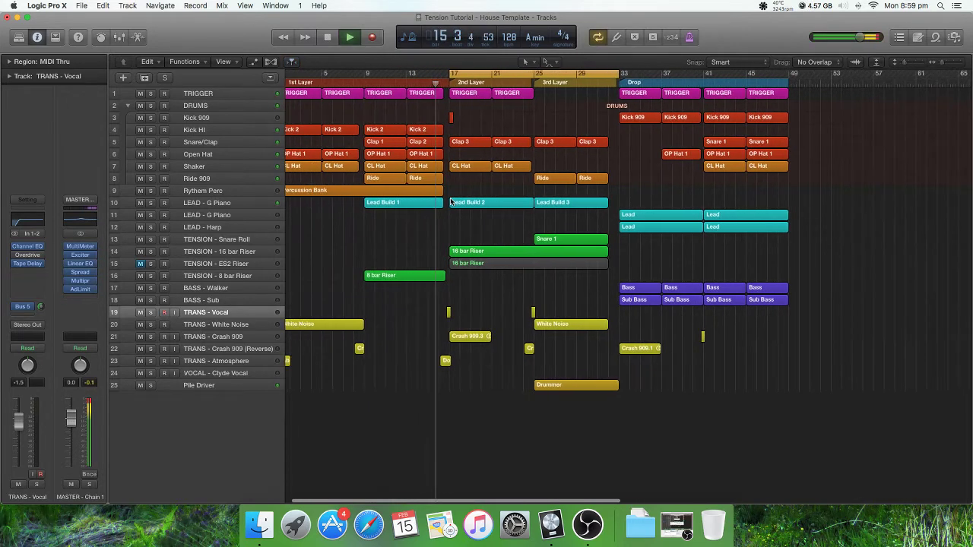
pyautogui.hscroll(-3, 452, 202)
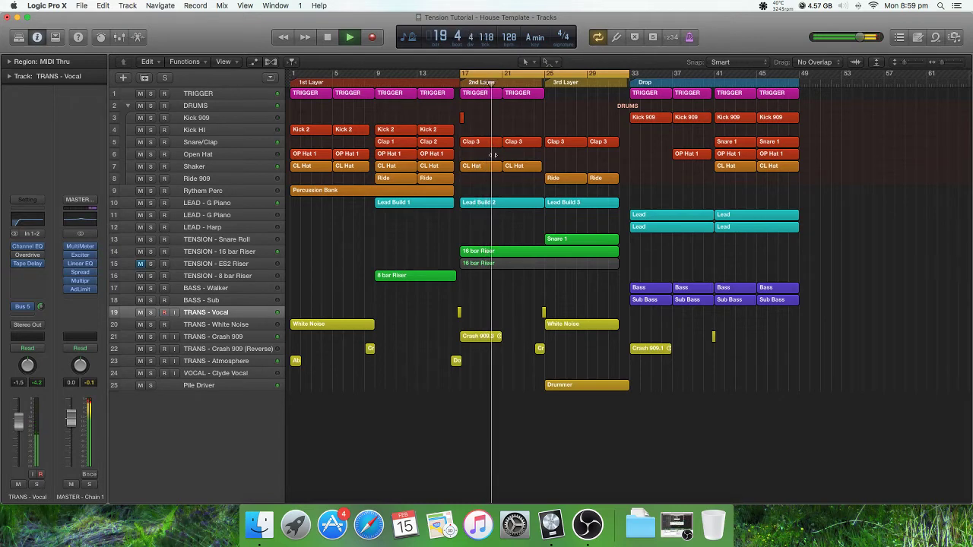
pyautogui.scroll(2, 501, 233)
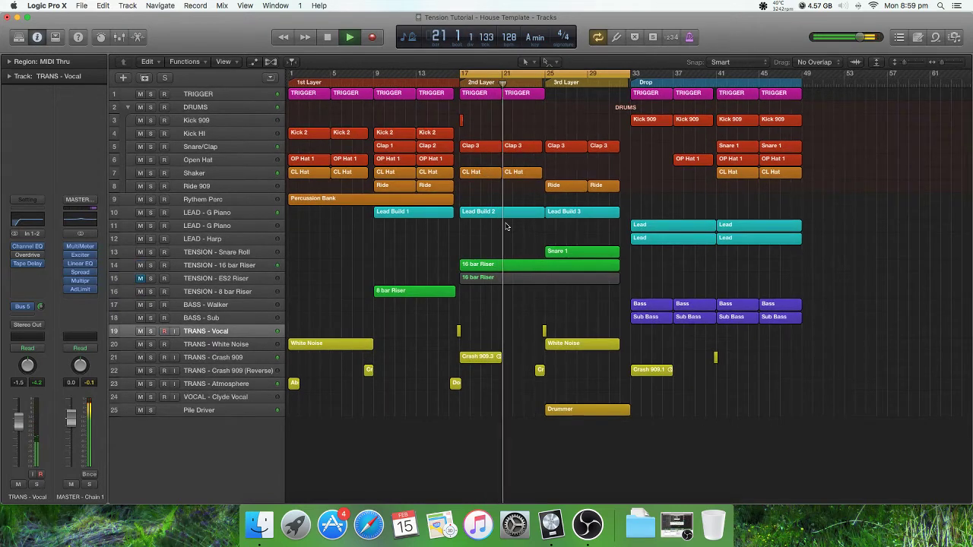
pyautogui.scroll(2, 501, 233)
pyautogui.scroll(1, 500, 228)
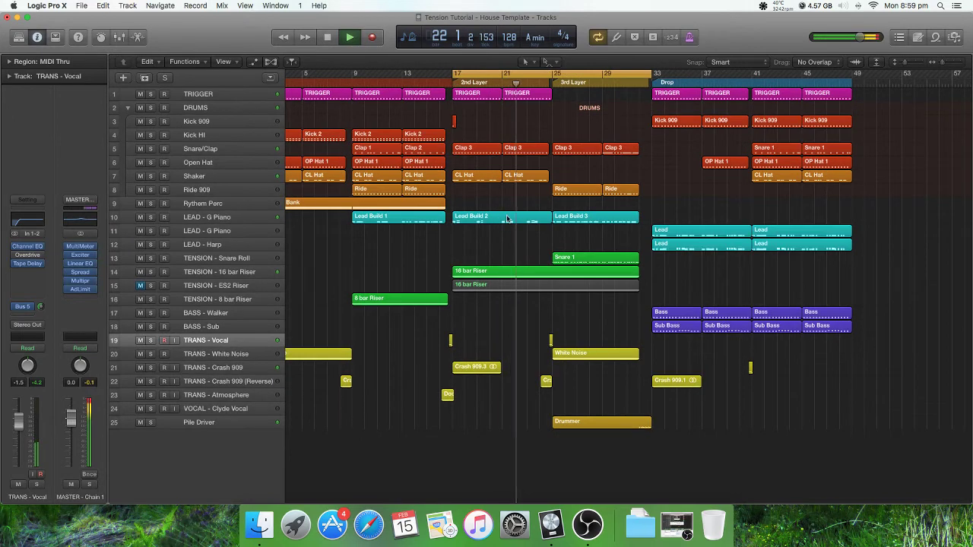
# Select the TENSION - 16 bar Riser track and the TENSION - Snare Roll track in turn while the build plays.
pyautogui.hscroll(2, 499, 228)
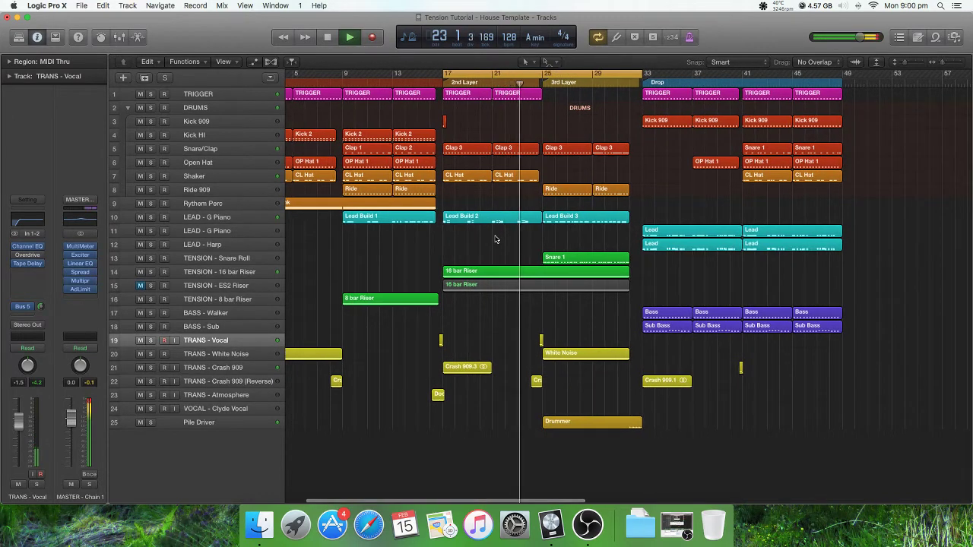
pyautogui.click(256, 272)
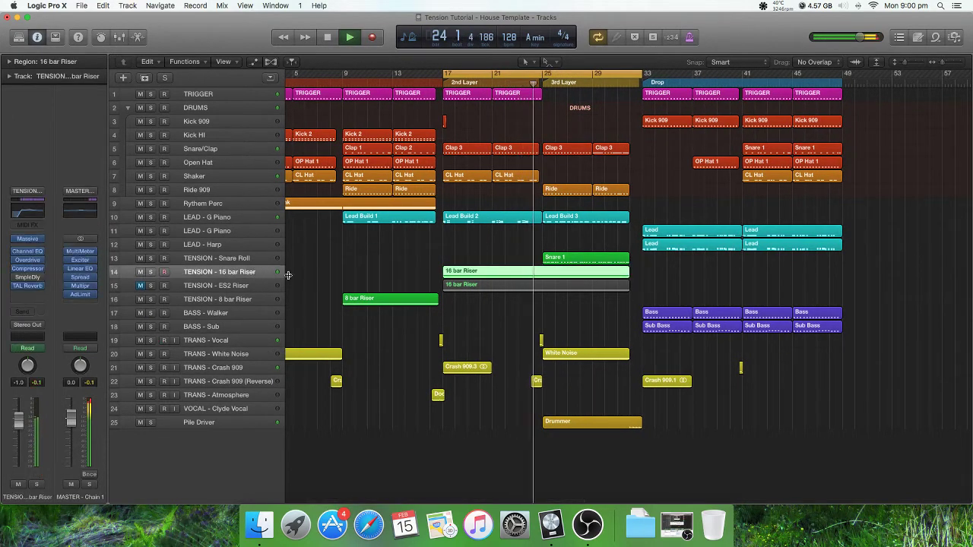
pyautogui.click(243, 257)
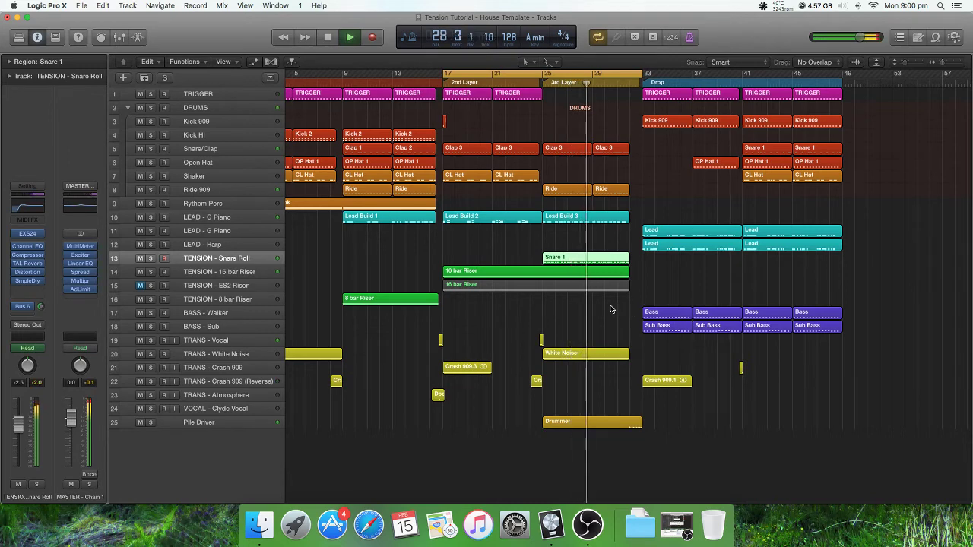
# Inspect the note spacing of the last Clap 3 region before the Drop in the Piano Roll, and close the editor.
pyautogui.doubleClick(617, 154)
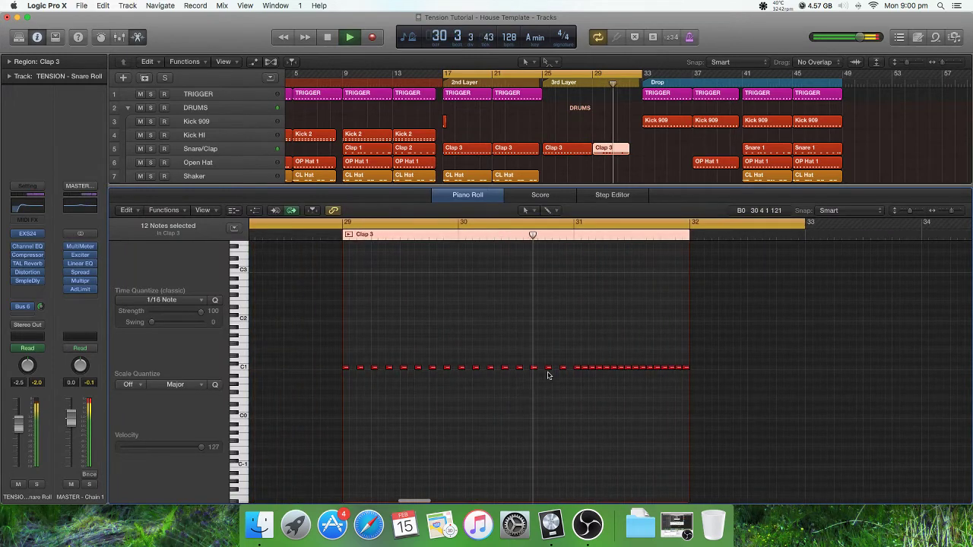
pyautogui.scroll(3, 579, 369)
pyautogui.scroll(1, 579, 369)
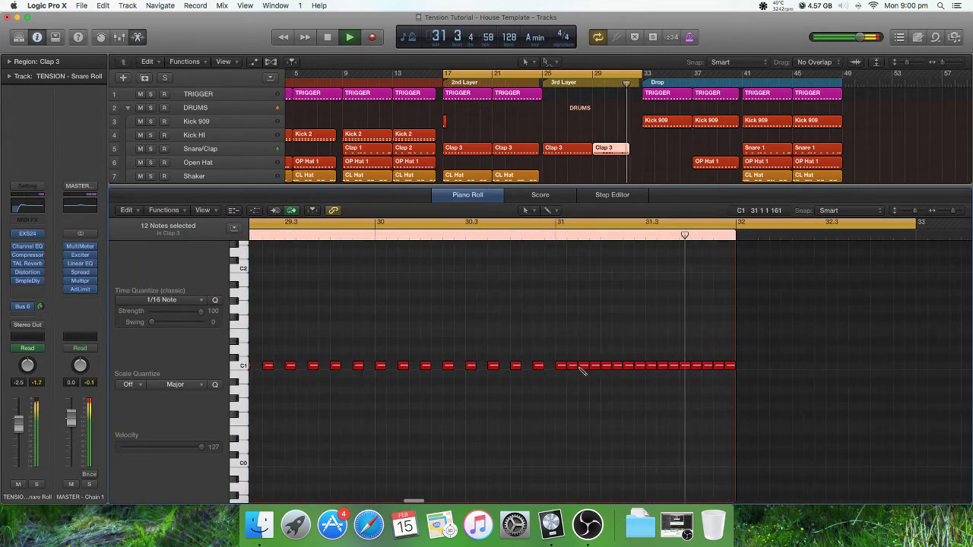
pyautogui.press('e')
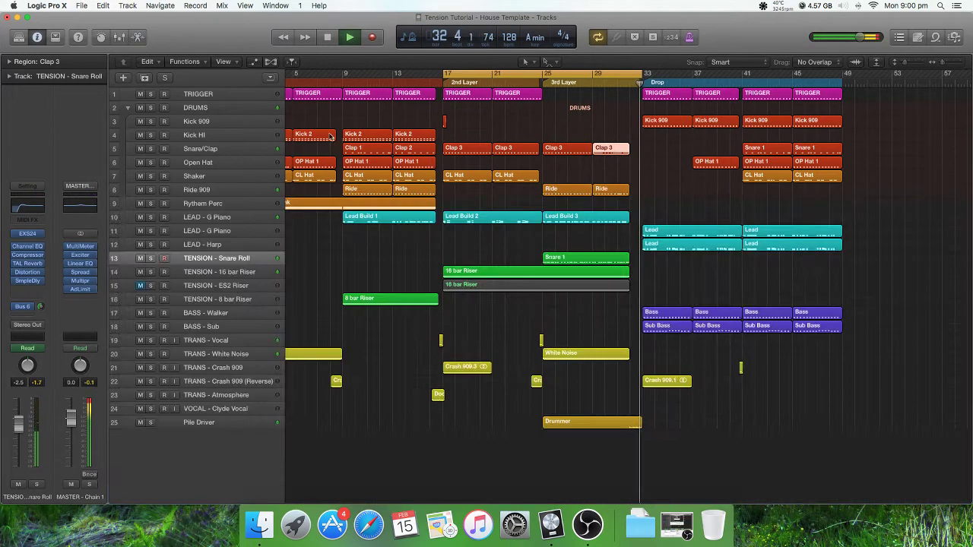
# Stop playback, clear the region selection and switch the cycle off.
pyautogui.press('space')
pyautogui.click(668, 172)
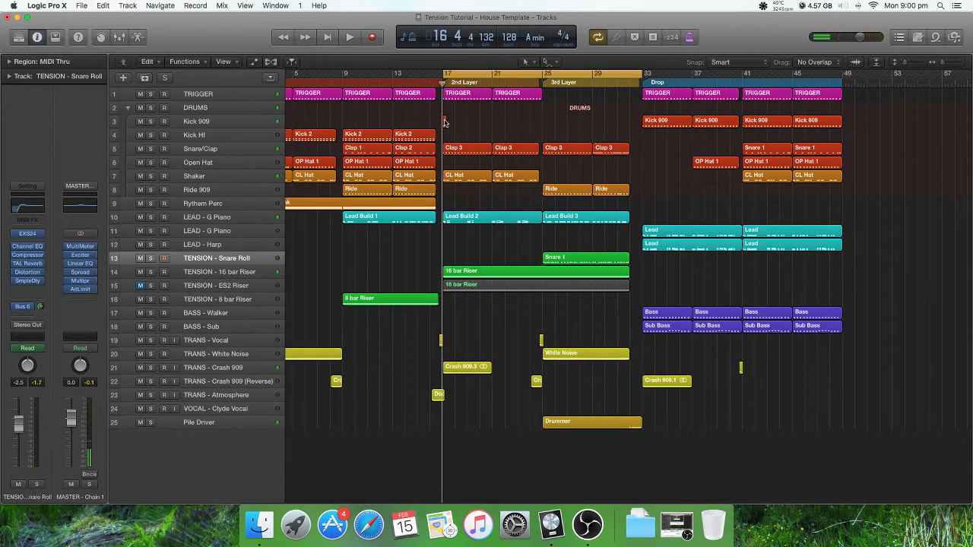
pyautogui.click(444, 76)
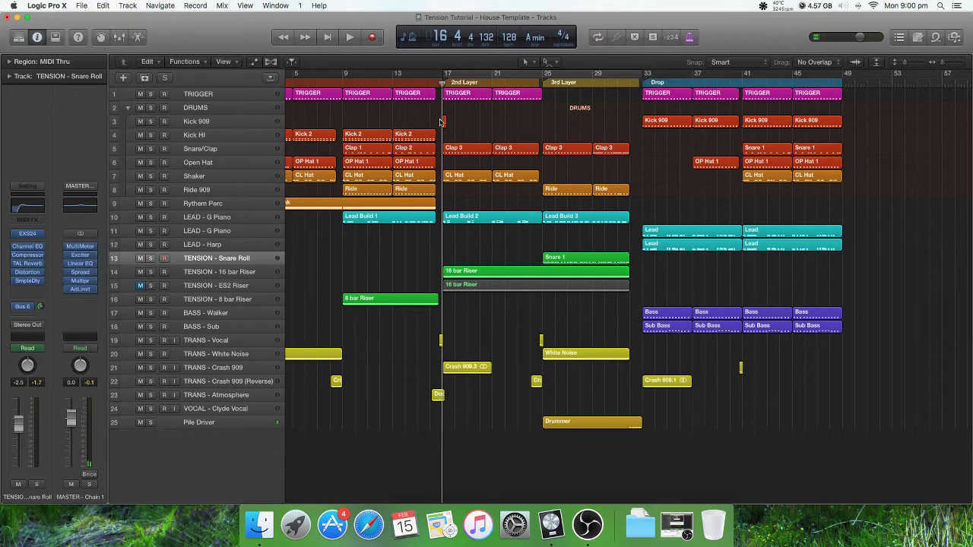
# Mute the Kick 909 track and listen to the transition into bar 17 without its kick, stopping early in the 2nd Layer.
pyautogui.click(142, 122)
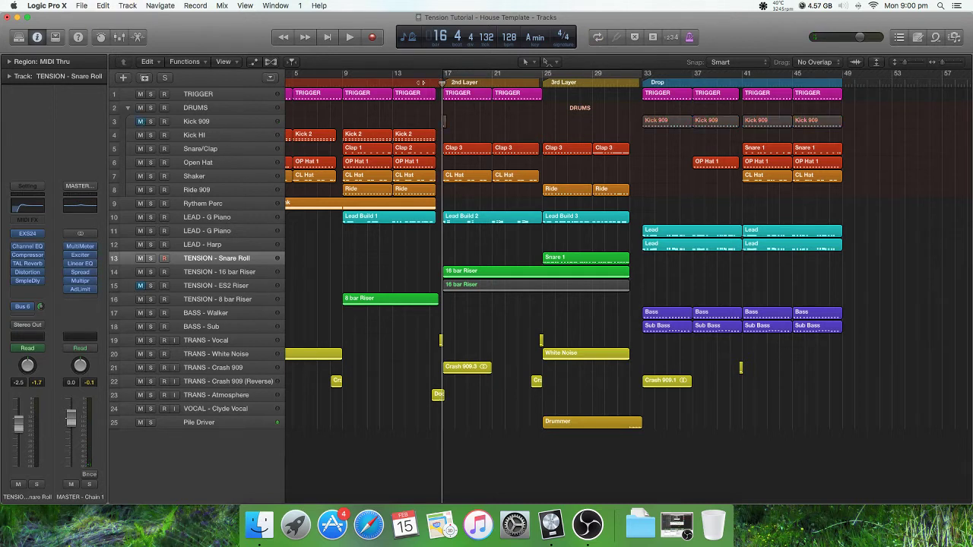
pyautogui.click(418, 82)
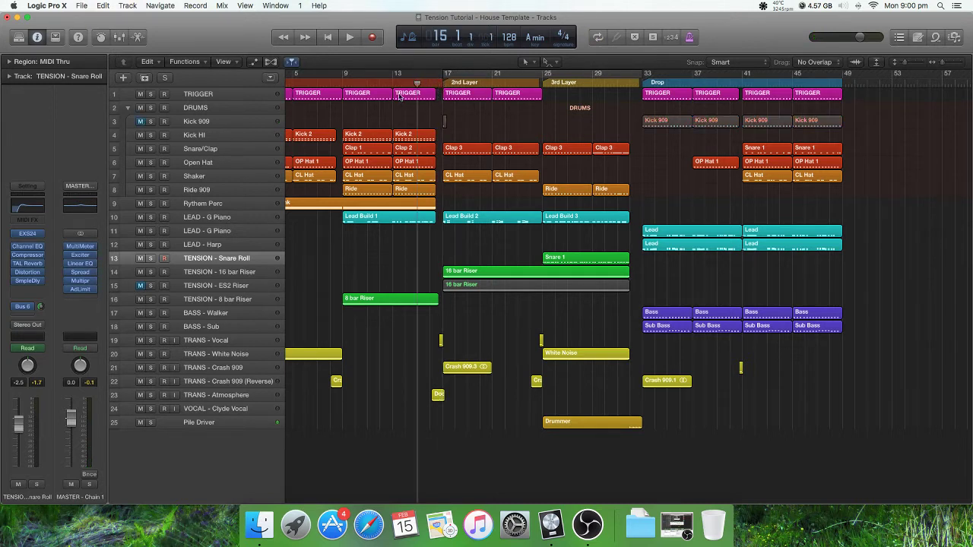
pyautogui.click(404, 82)
pyautogui.press('space')
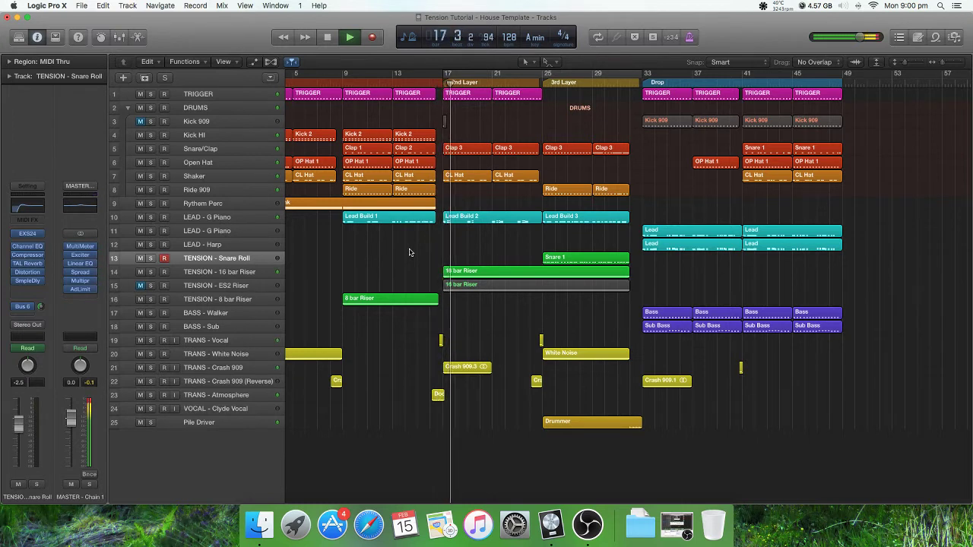
pyautogui.press('space')
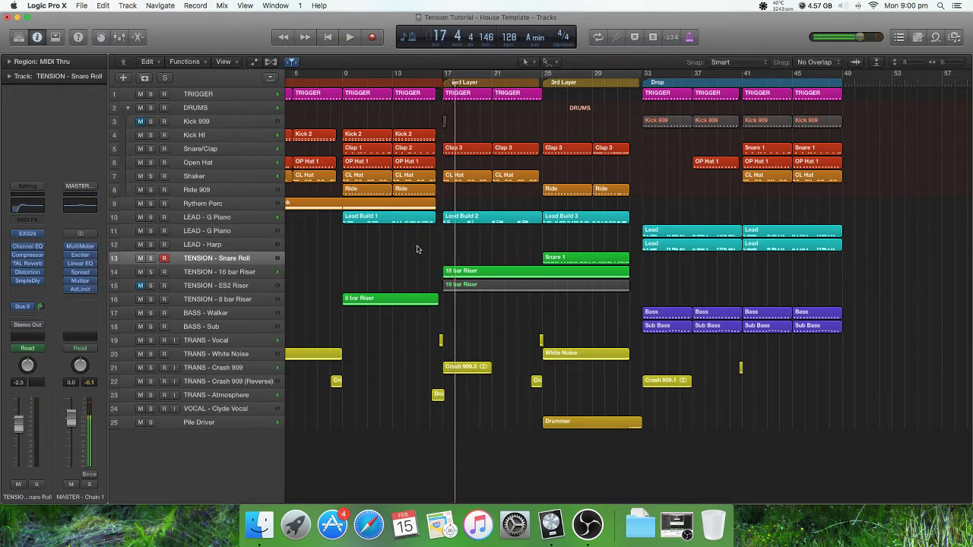
# Unmute the Kick 909 track and play from bar 15 into the 2nd Layer to hear the transition with its kick.
pyautogui.click(140, 120)
pyautogui.click(423, 84)
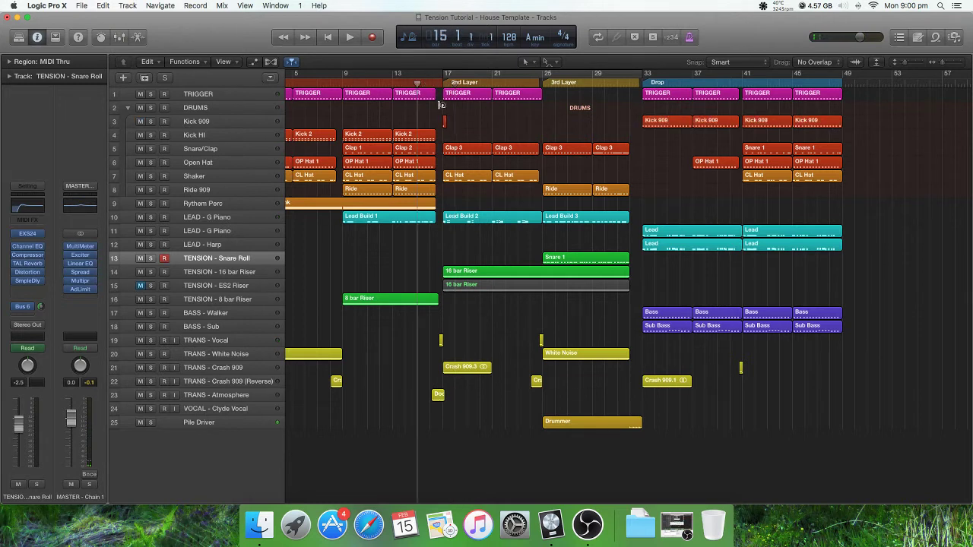
pyautogui.press('space')
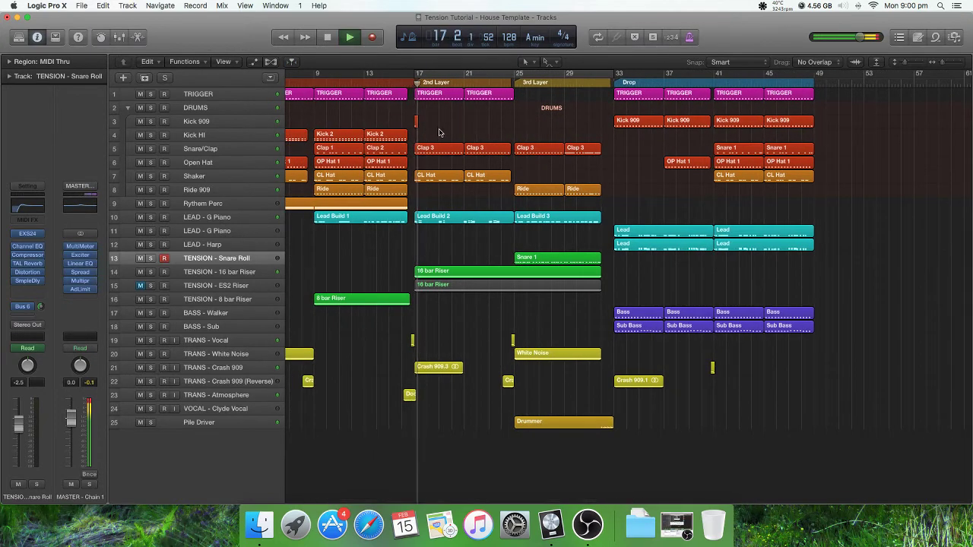
pyautogui.press('space')
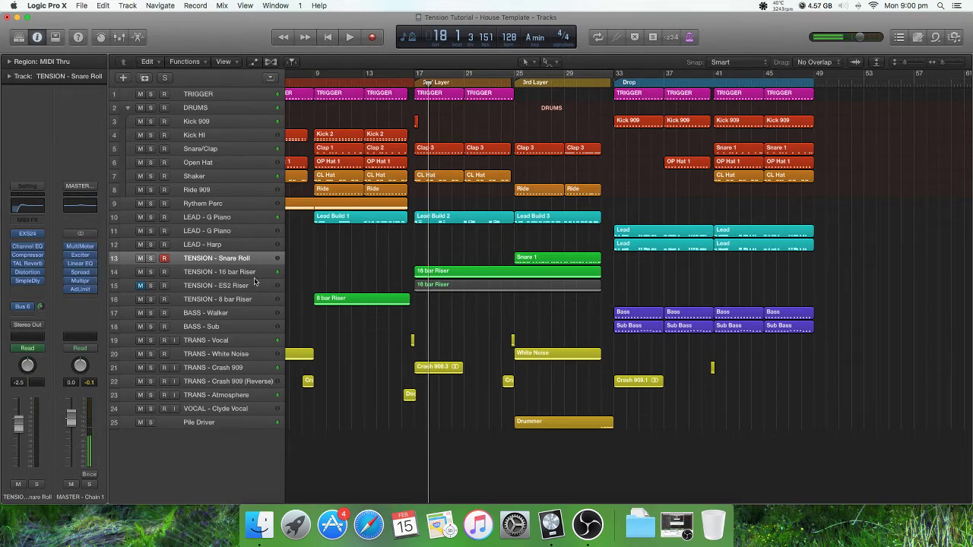
pyautogui.hscroll(-4, 349, 262)
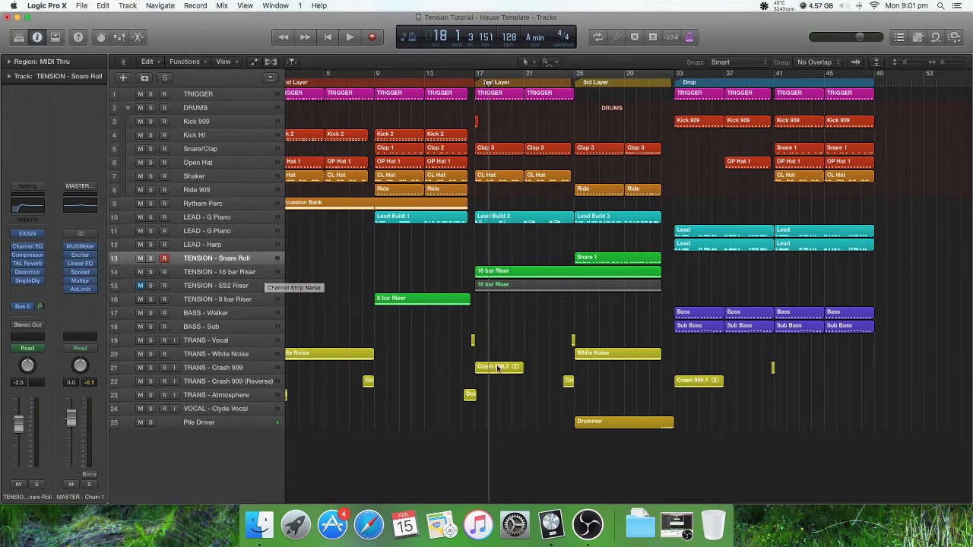
pyautogui.hscroll(-1, 501, 367)
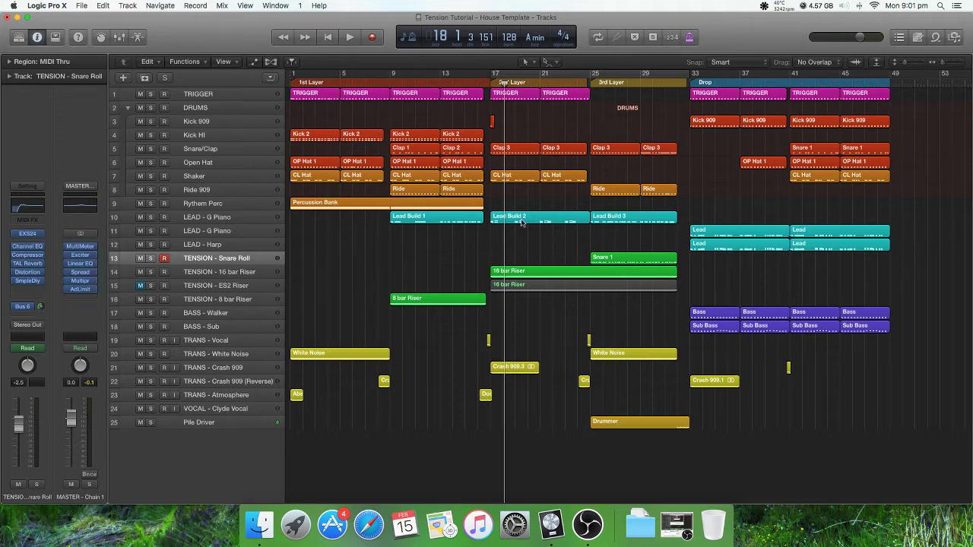
# Switch the cycle on over the 2nd and 3rd Layers, from bar 17 to bar 33.
pyautogui.scroll(4, 521, 222)
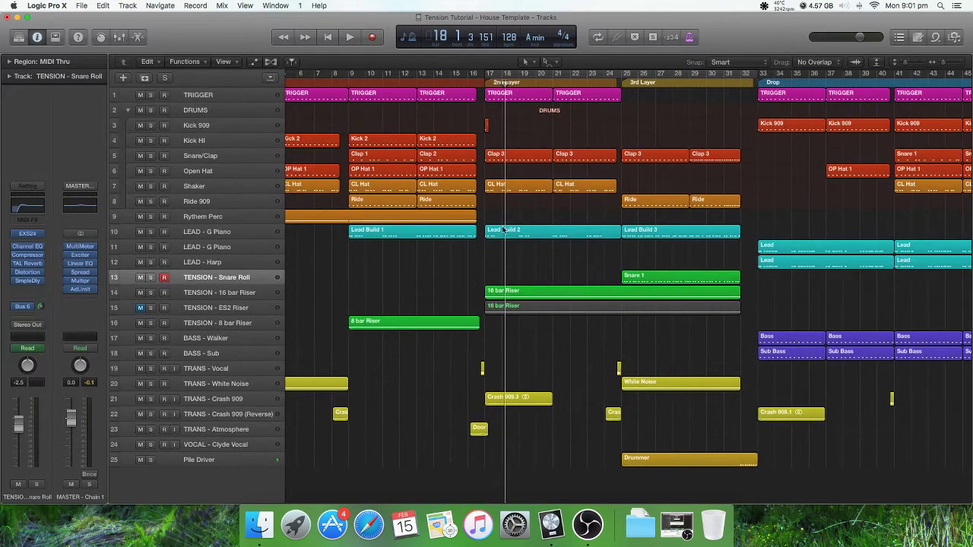
pyautogui.scroll(2, 519, 162)
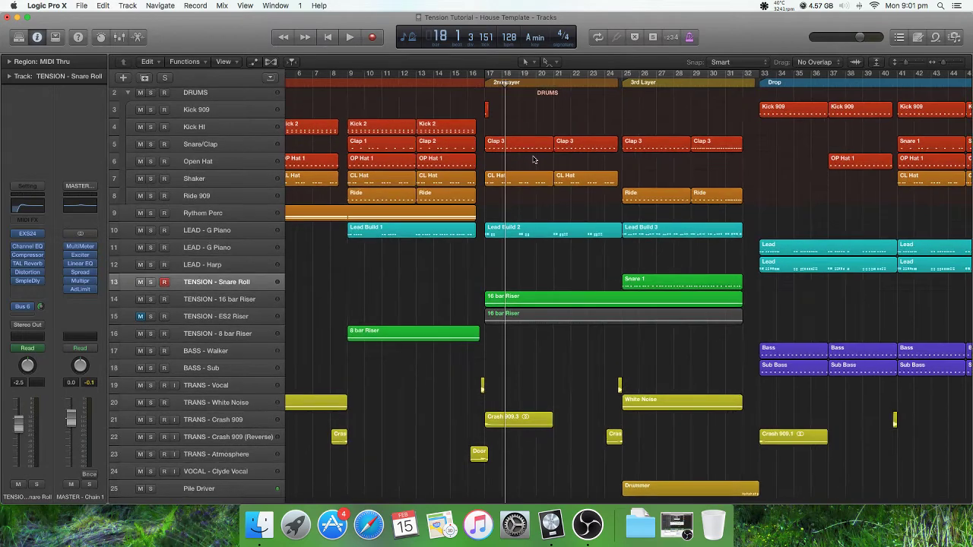
pyautogui.hscroll(2, 532, 159)
pyautogui.click(508, 75)
pyautogui.scroll(4, 490, 173)
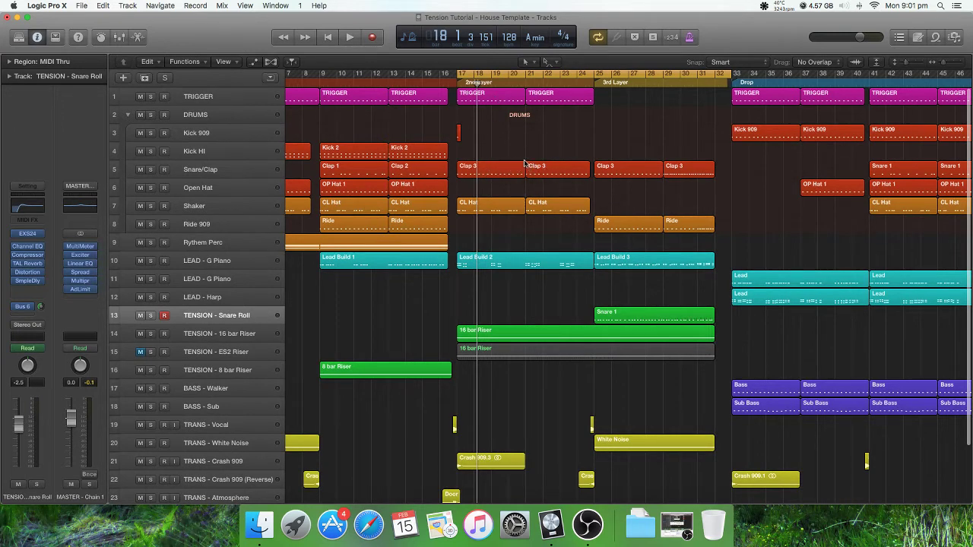
# Go through the Clap 3 regions of the 2nd and 3rd Layers by selecting them one after another.
pyautogui.click(513, 169)
pyautogui.click(543, 169)
pyautogui.click(494, 169)
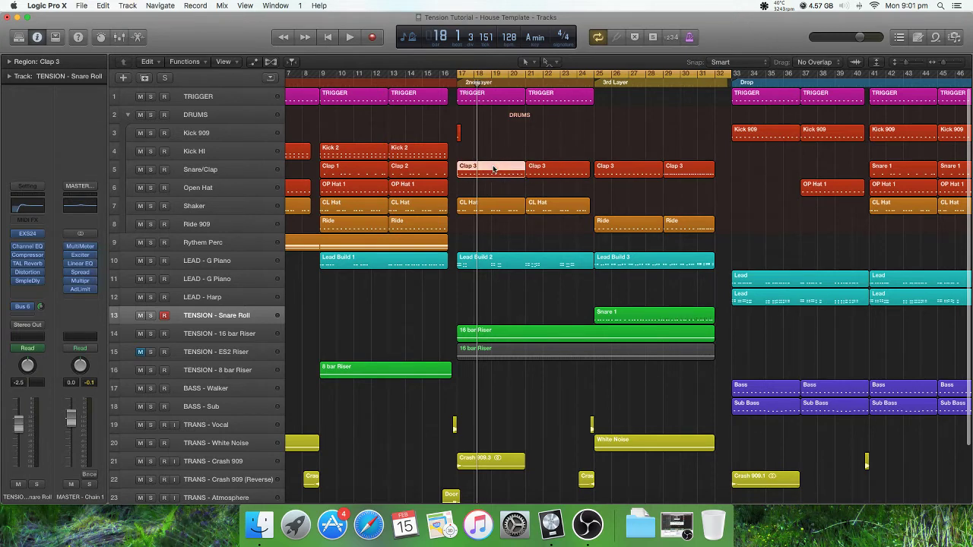
pyautogui.click(597, 170)
pyautogui.click(695, 170)
# Examine how the notes of the last Clap 3 region tighten between bars 29 and 32 in the Piano Roll, and close the editor.
pyautogui.doubleClick(694, 170)
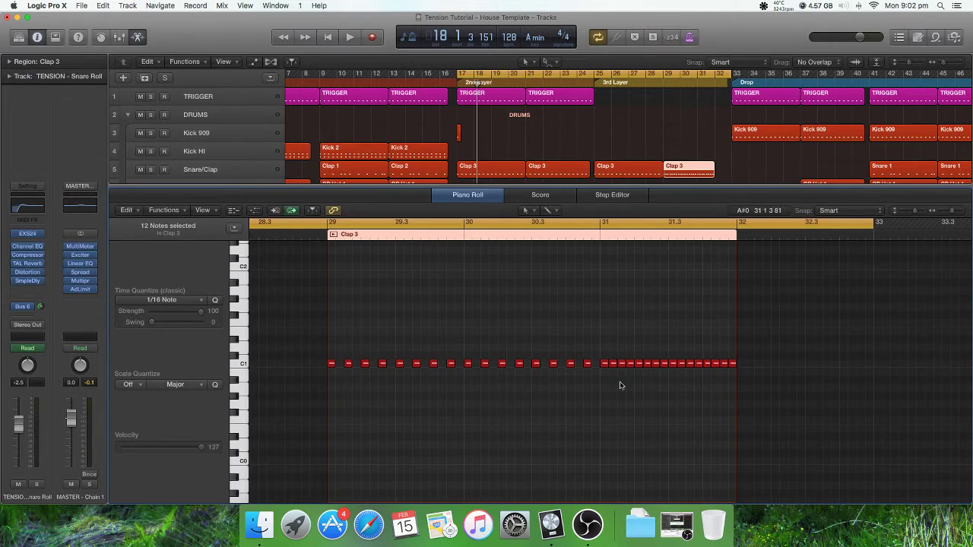
pyautogui.press('super+Right')
pyautogui.press('super+Right')
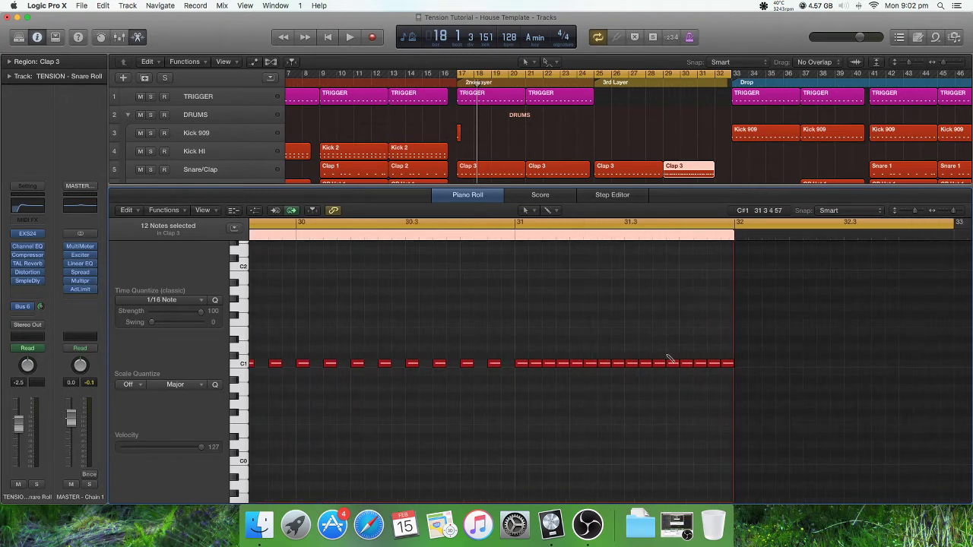
pyautogui.press('super+Down')
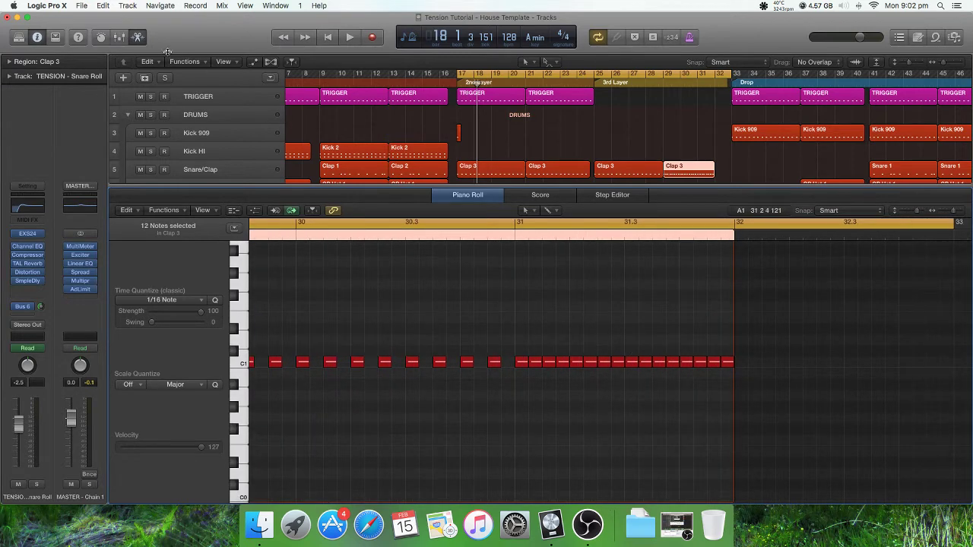
pyautogui.click(139, 37)
pyautogui.click(688, 300)
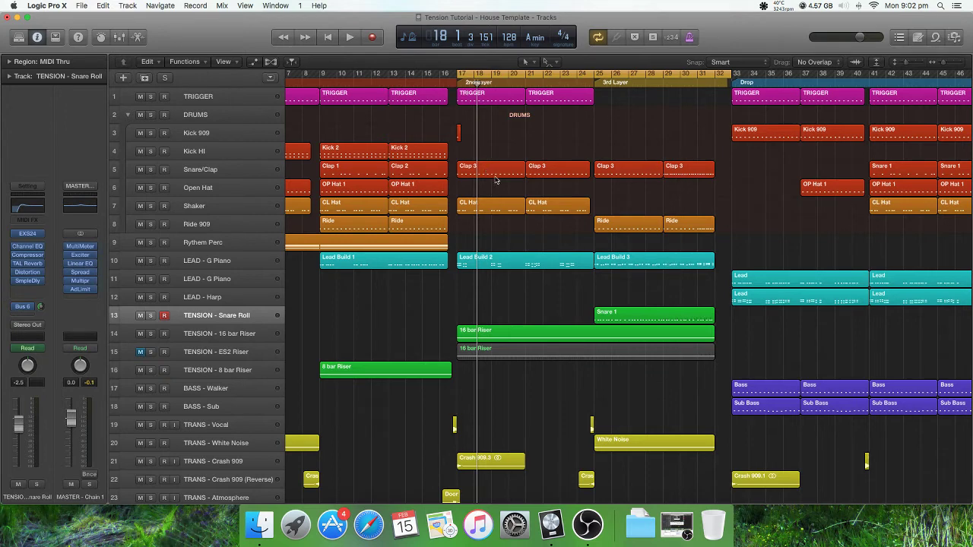
# Set the cycle range to the 2nd Layer only, from bar 17 to bar 25.
pyautogui.press('super+Left')
pyautogui.press('super+Left')
pyautogui.press('super+Left')
pyautogui.press('super+Up')
pyautogui.press('super+Up')
pyautogui.press('super+Up')
pyautogui.press('super+Up')
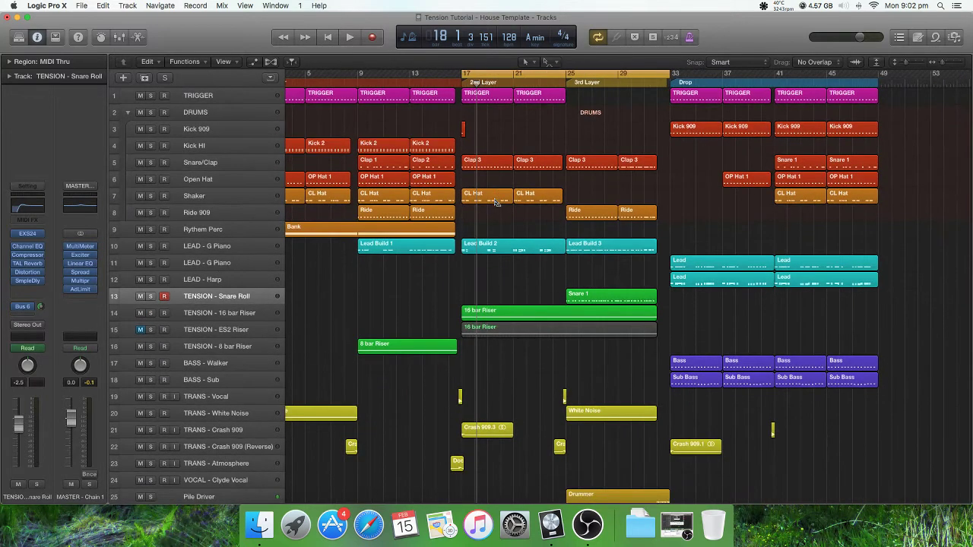
pyautogui.press('super+Left')
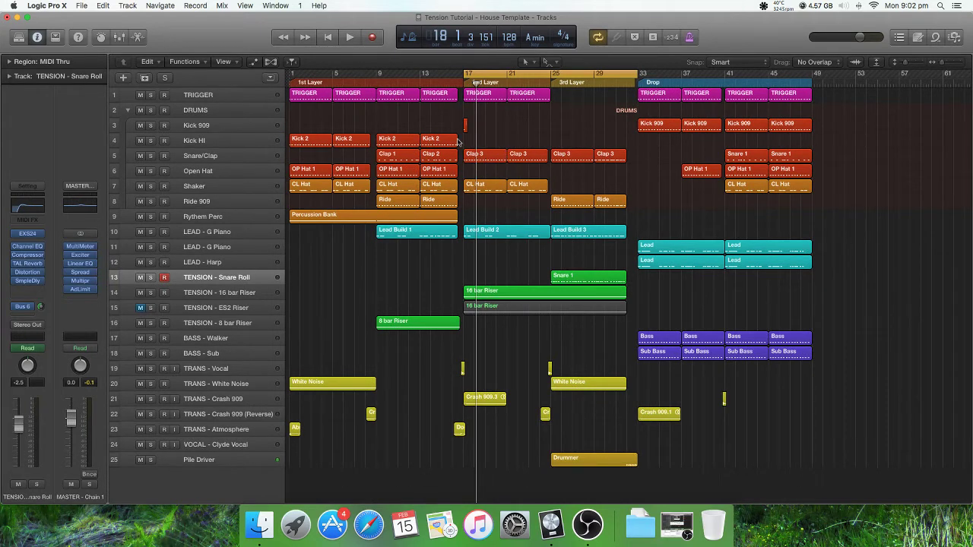
pyautogui.press('super+Down')
pyautogui.press('super+Down')
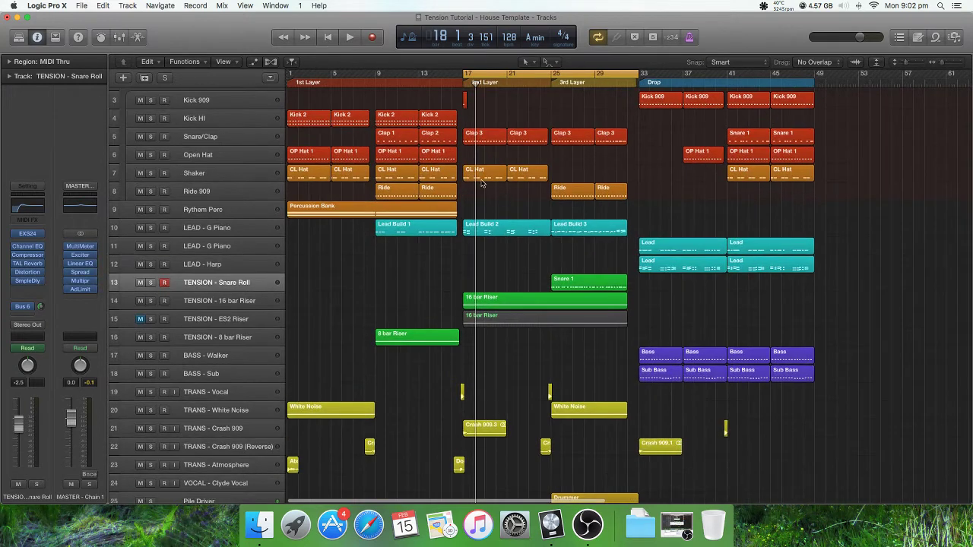
pyautogui.hscroll(2, 493, 181)
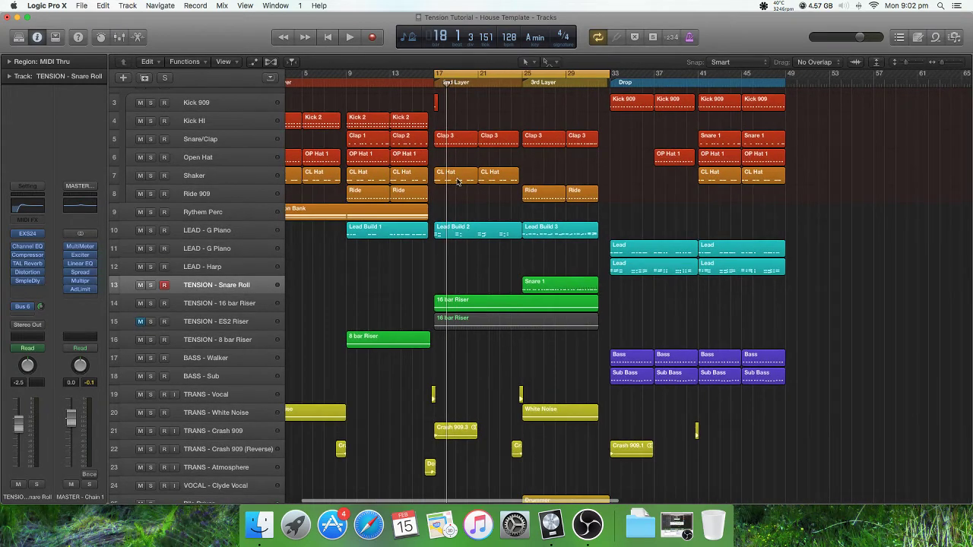
pyautogui.click(471, 72)
pyautogui.moveTo(436, 75); pyautogui.dragTo(522, 84)
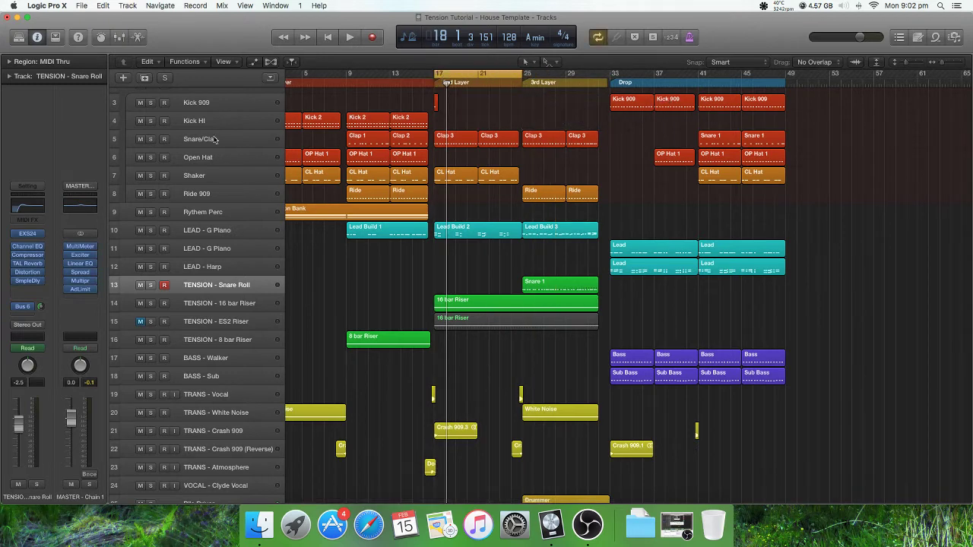
# Play the 2nd Layer with the Snare/Clap and Shaker tracks soloed, briefly adding the LEAD - G Piano build track, and stop playback.
pyautogui.press('space')
pyautogui.click(150, 139)
pyautogui.click(150, 175)
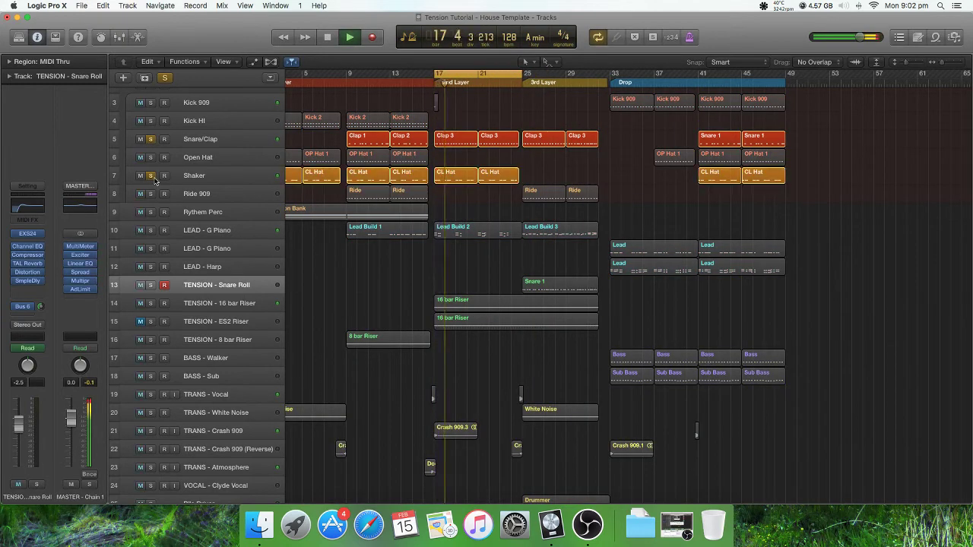
pyautogui.click(151, 230)
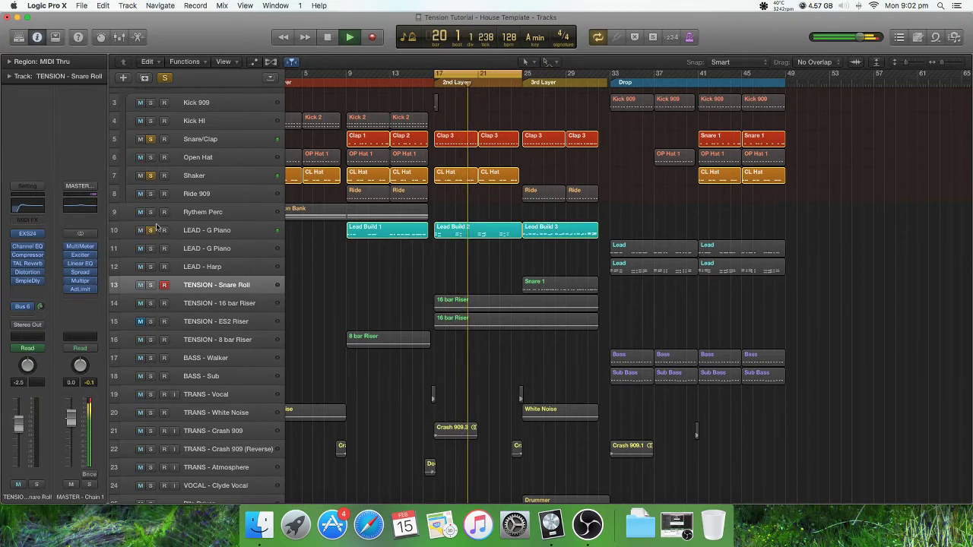
pyautogui.click(150, 230)
pyautogui.press('space')
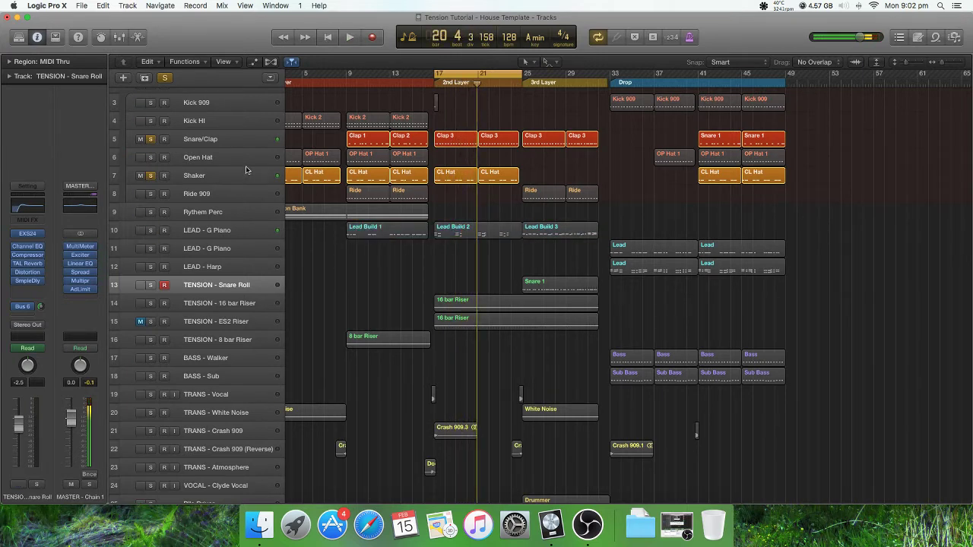
# Compare the Shaker track with its Stereo Delay bypassed and re-enabled by playing the 2nd Layer.
pyautogui.click(246, 170)
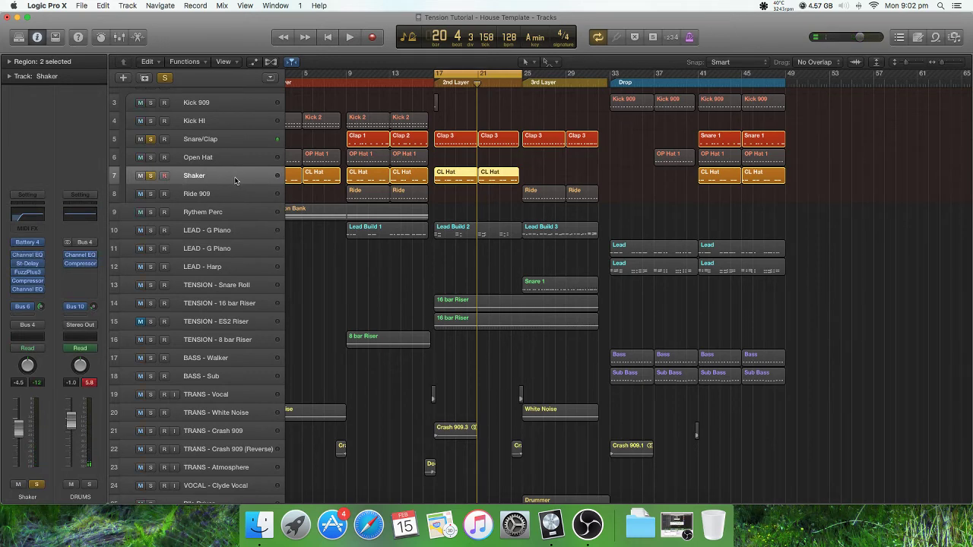
pyautogui.click(34, 264)
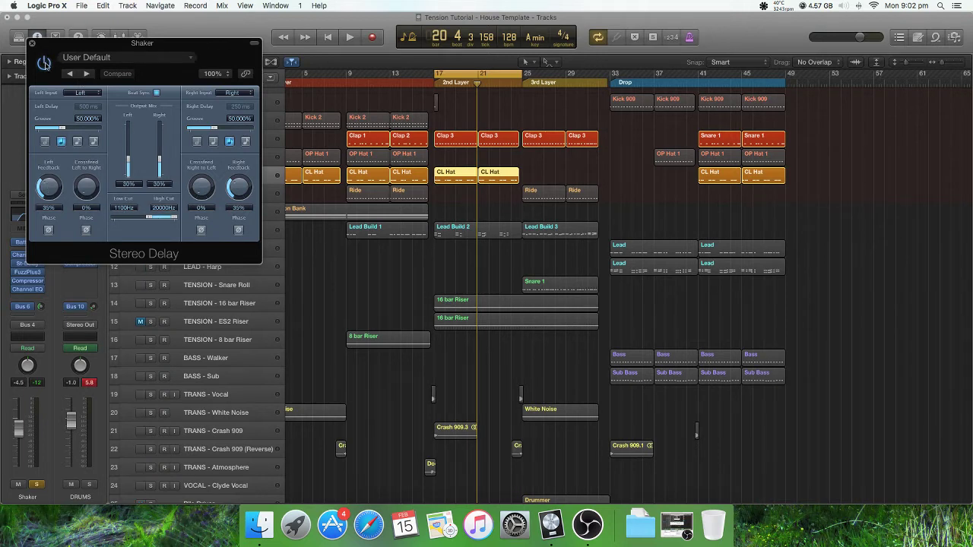
pyautogui.press('space')
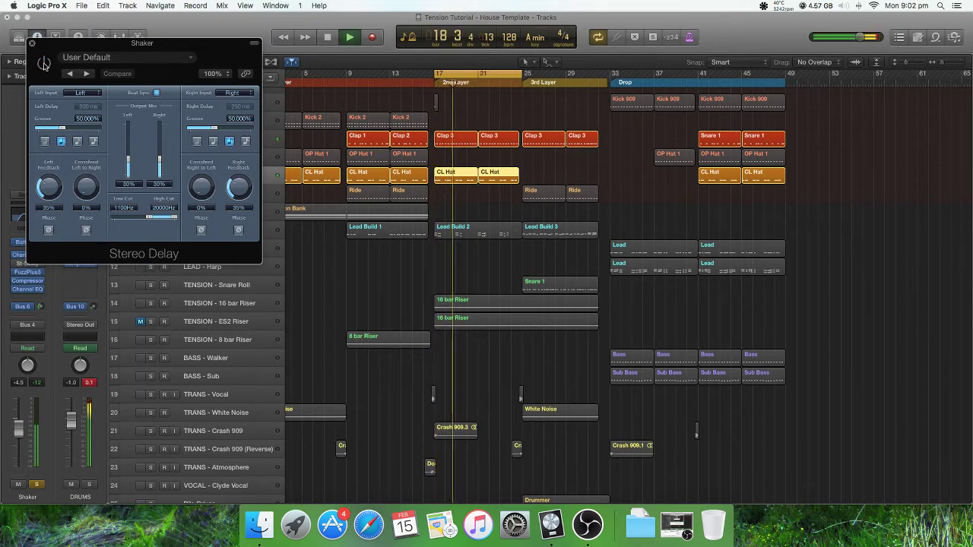
pyautogui.press('space')
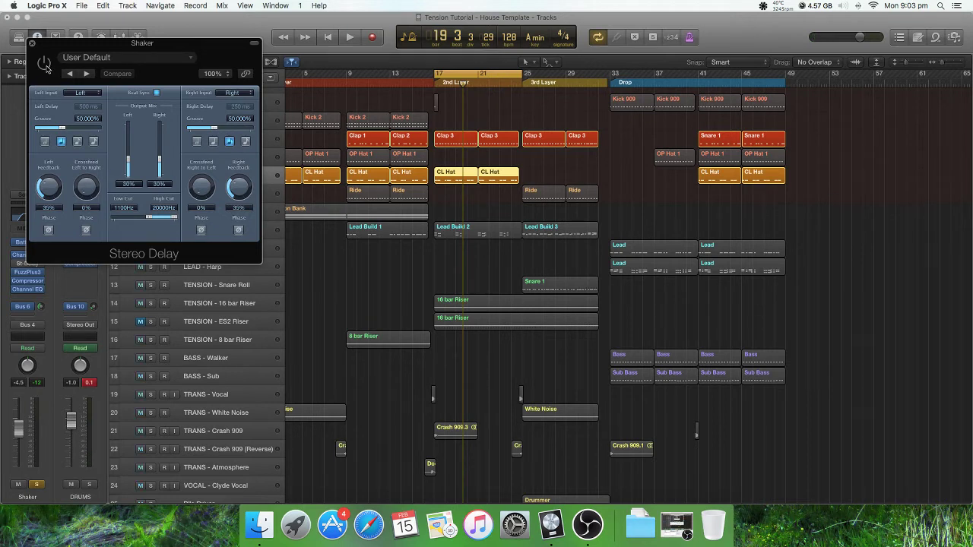
pyautogui.click(44, 65)
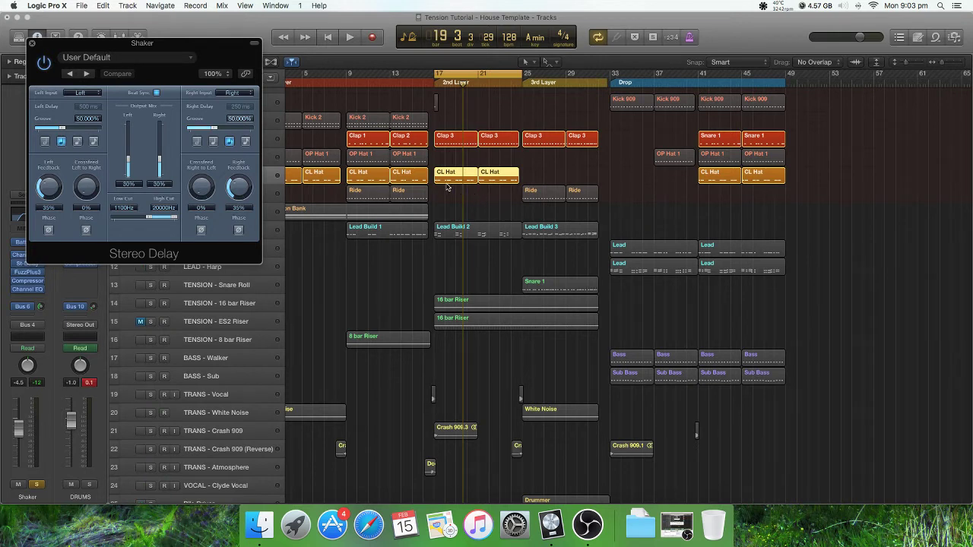
pyautogui.press('space')
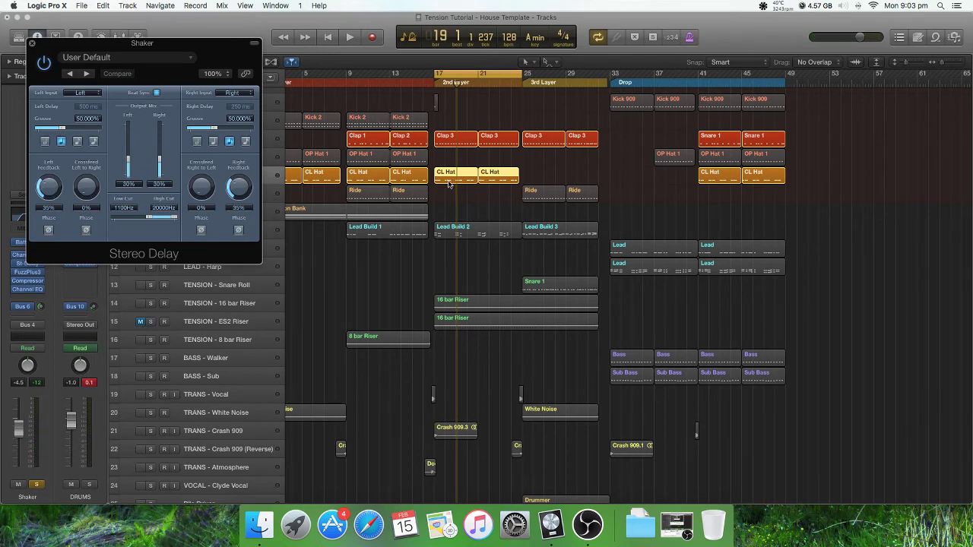
# Examine the note pattern of the 2nd Layer's CL Hat regions in the Piano Roll, and close the Stereo Delay and the editor.
pyautogui.doubleClick(453, 179)
pyautogui.press('super+Left')
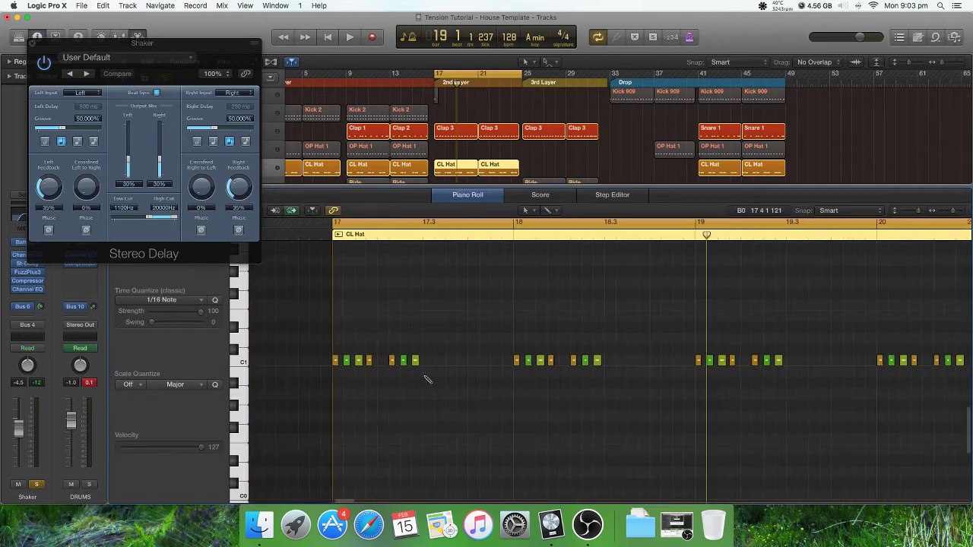
pyautogui.hscroll(3, 499, 380)
pyautogui.press('super+Up')
pyautogui.hscroll(5, 499, 380)
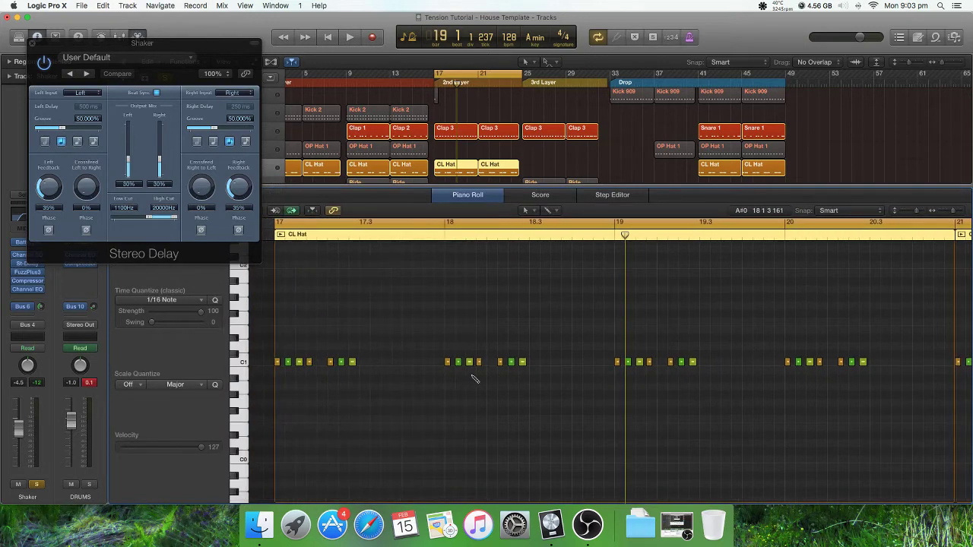
pyautogui.hscroll(12, 575, 362)
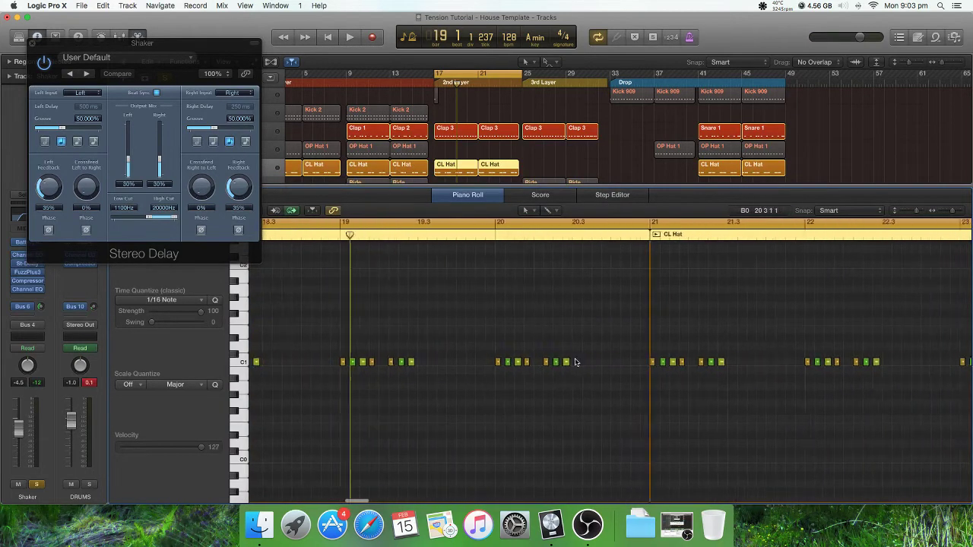
pyautogui.hscroll(-12, 455, 304)
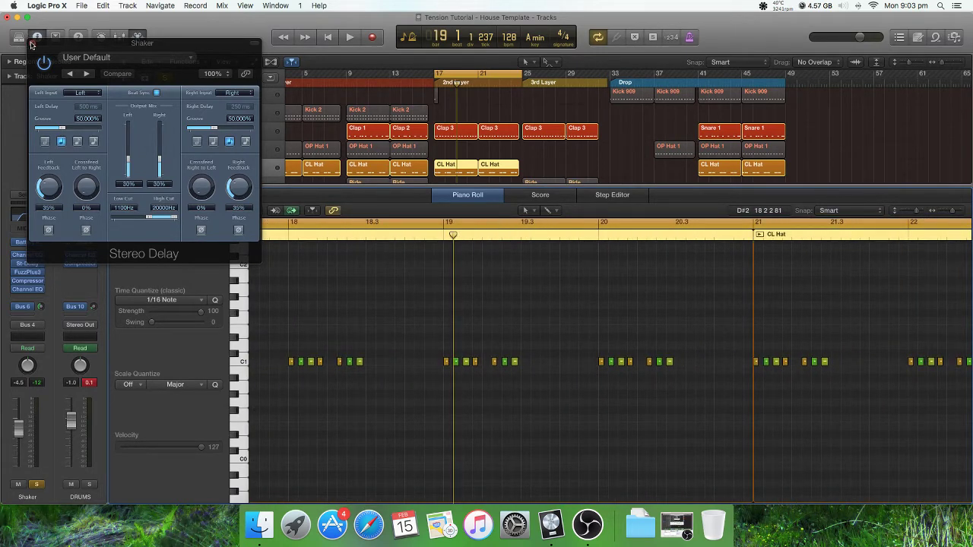
pyautogui.click(31, 44)
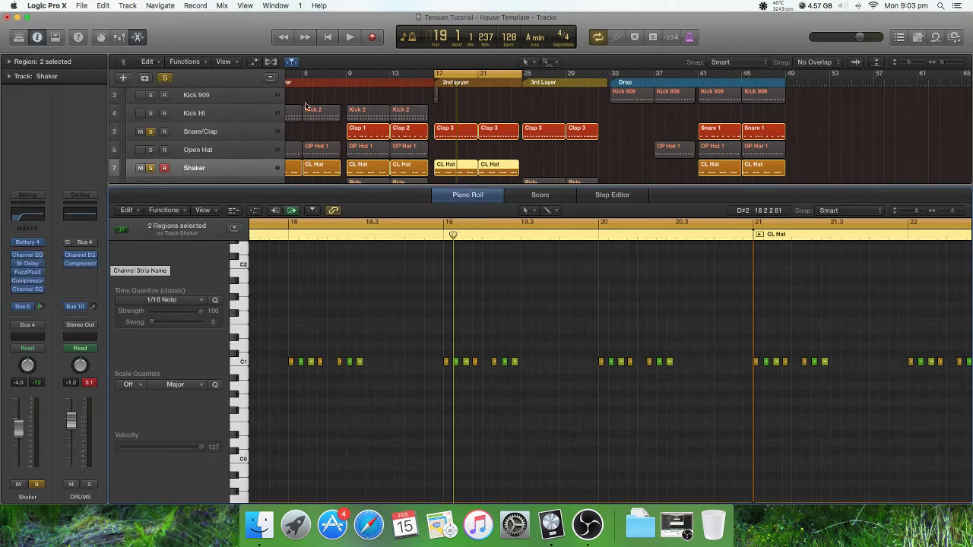
pyautogui.click(137, 37)
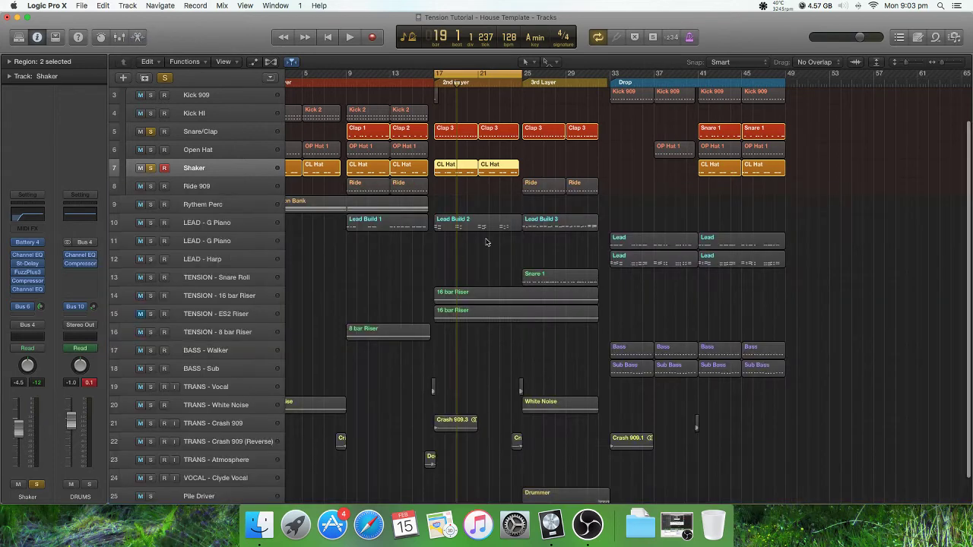
# Clear the region selection and solo the TRIGGER track together with Snare/Clap and Shaker.
pyautogui.click(484, 207)
pyautogui.scroll(3, 465, 223)
pyautogui.scroll(-1, 465, 223)
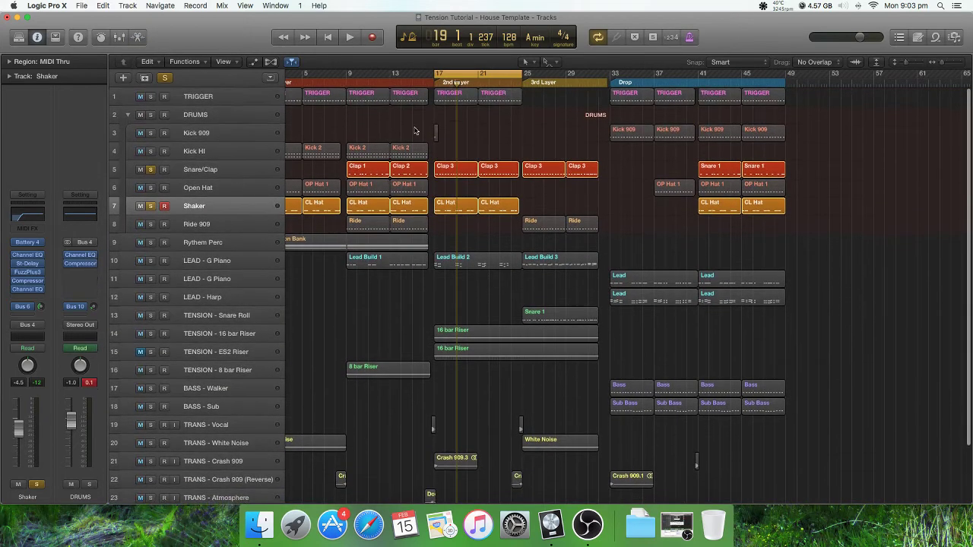
pyautogui.click(152, 97)
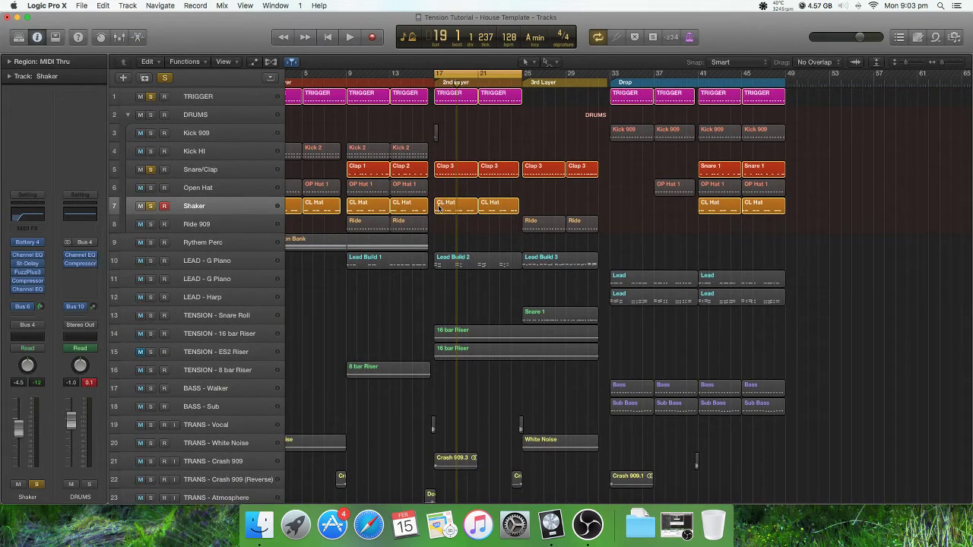
# Play the 2nd Layer with the Shaker track's Compressor open beside the track list, and take Snare/Clap out of solo.
pyautogui.click(202, 206)
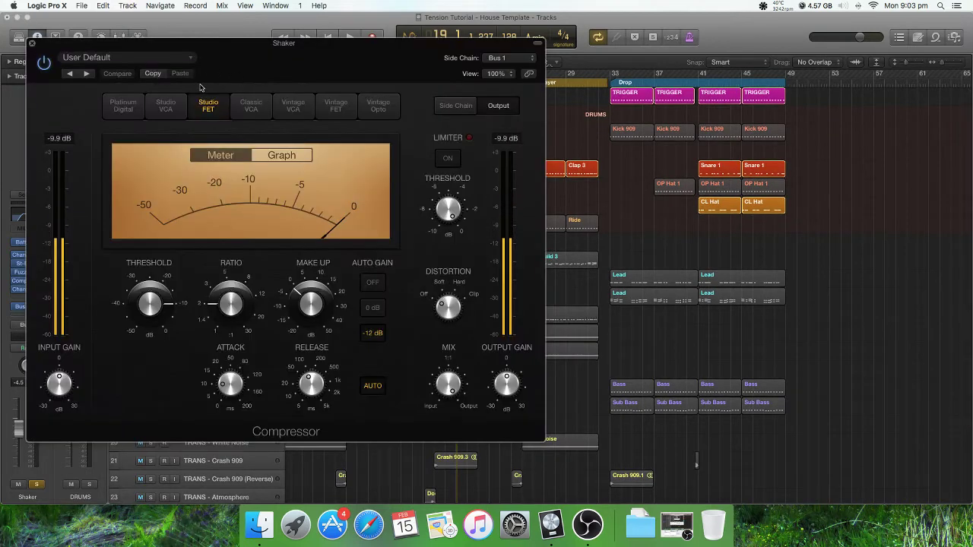
pyautogui.press('space')
pyautogui.moveTo(216, 58); pyautogui.dragTo(676, 93)
pyautogui.click(153, 169)
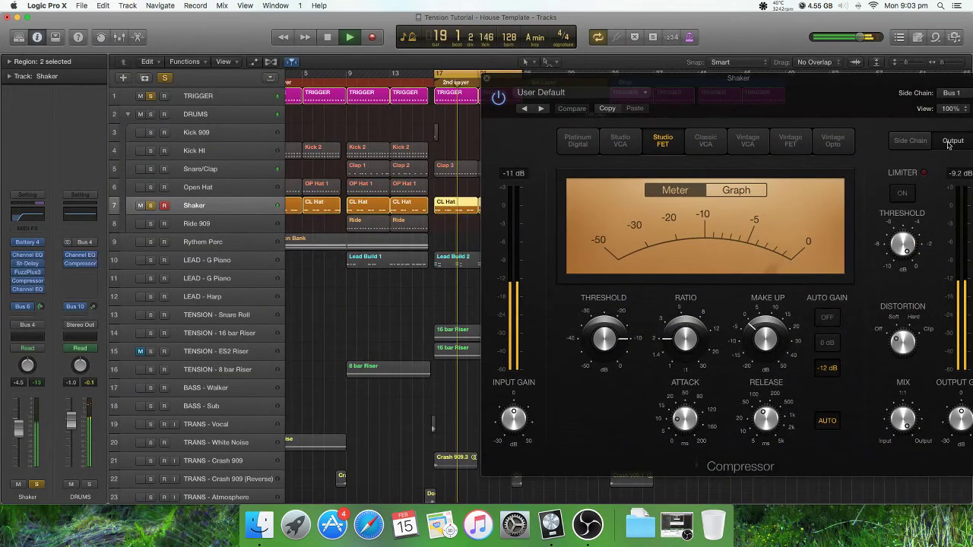
pyautogui.moveTo(845, 92); pyautogui.dragTo(757, 76)
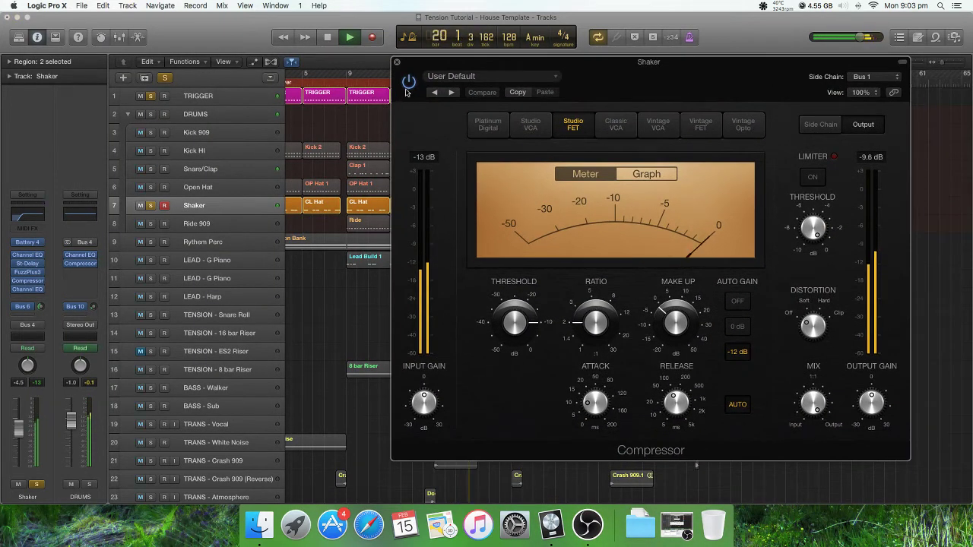
# Compare the Shaker playback with the TRIGGER track out of solo and soloed again, close the Compressor, and stop playback.
pyautogui.click(151, 96)
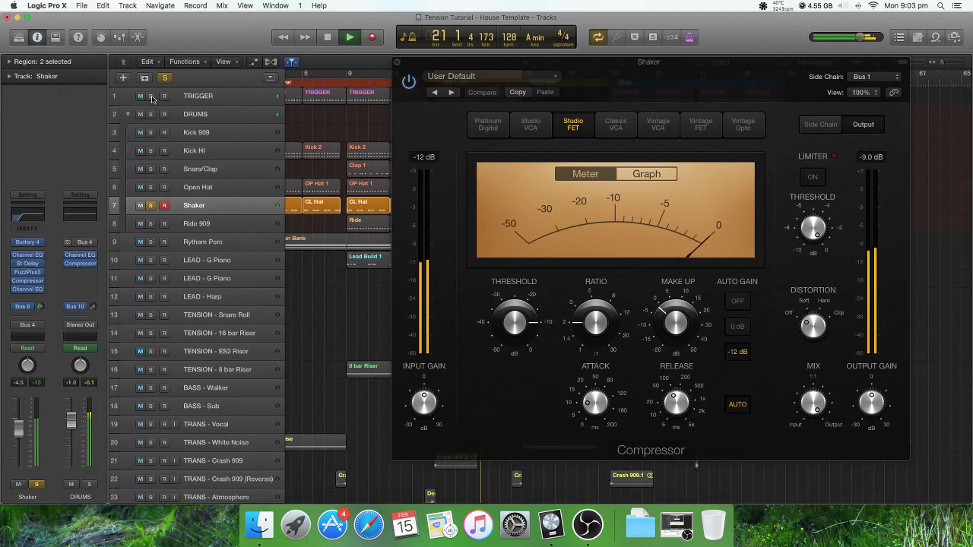
pyautogui.click(151, 96)
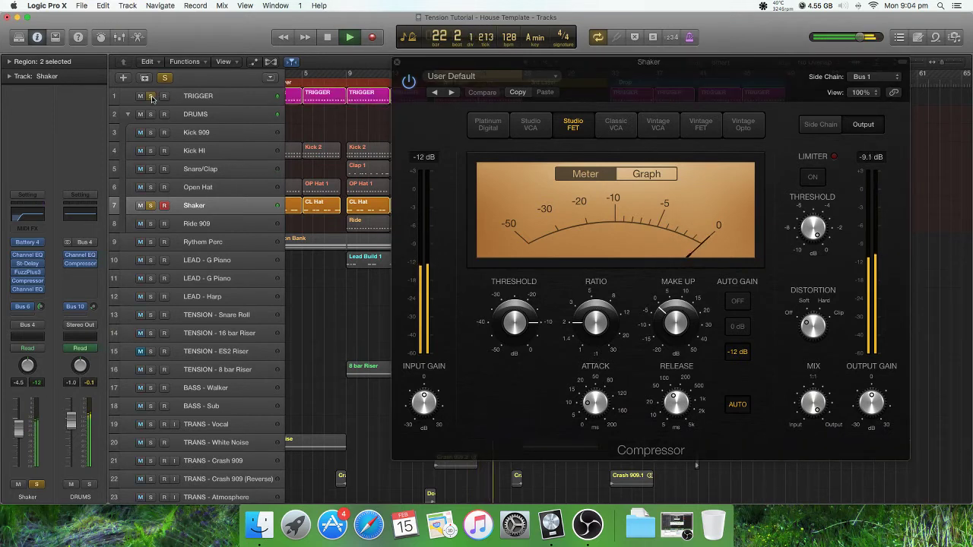
pyautogui.click(397, 62)
pyautogui.press('space')
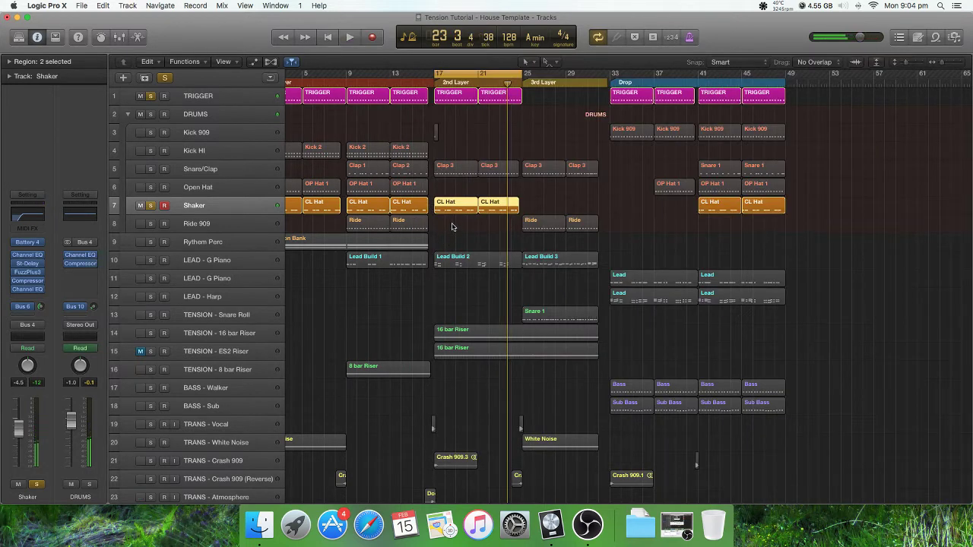
# Solo the Snare/Clap track again, view the CL Hat regions briefly in the Piano Roll, and select the Snare/Clap track.
pyautogui.click(150, 168)
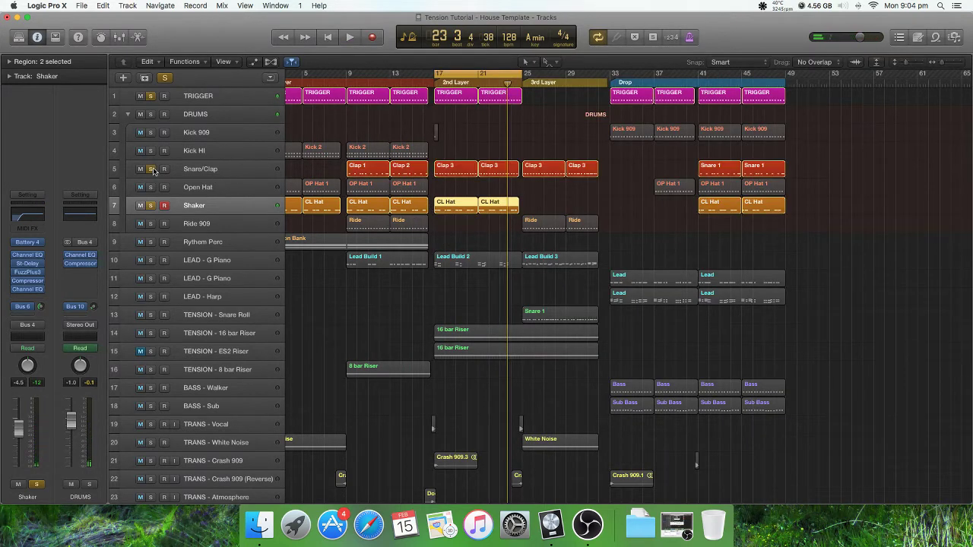
pyautogui.doubleClick(453, 207)
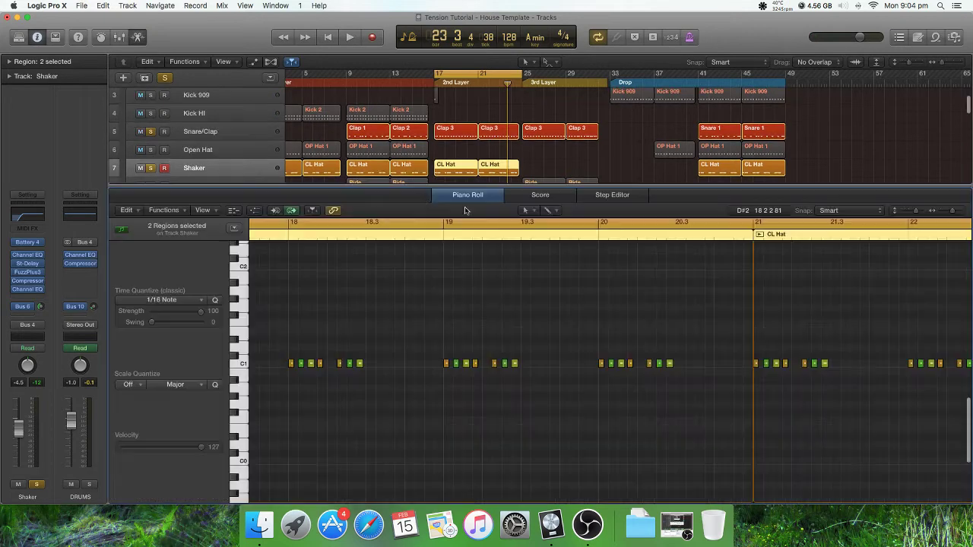
pyautogui.click(138, 37)
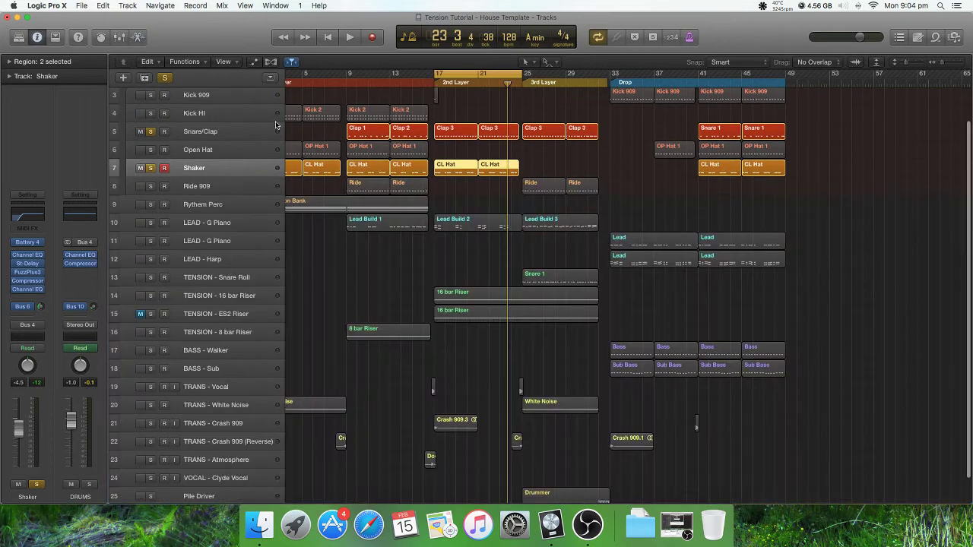
pyautogui.click(244, 133)
pyautogui.scroll(2, 244, 137)
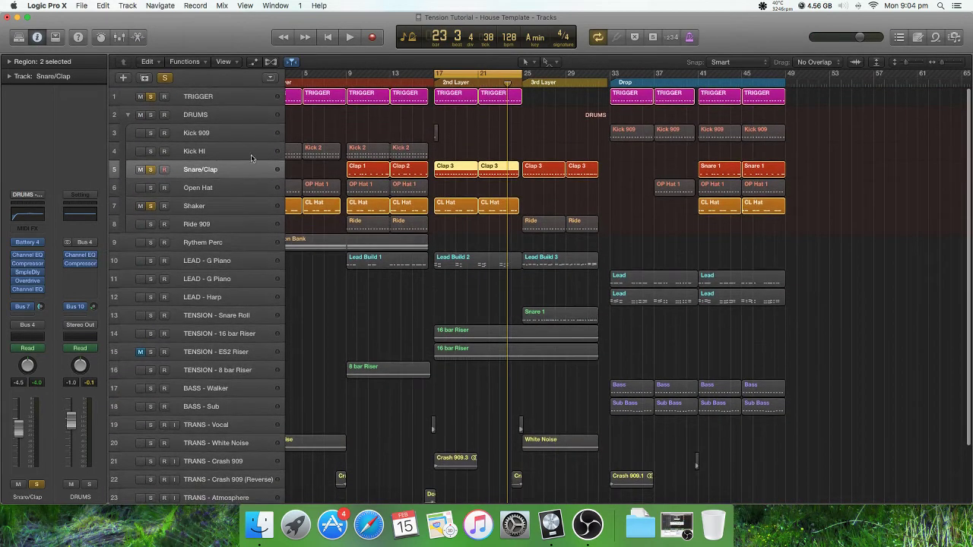
# Extend the cycle range over the 2nd and 3rd Layers, bars 17 to 33, and solo the Ride 909 track.
pyautogui.scroll(-1, 221, 239)
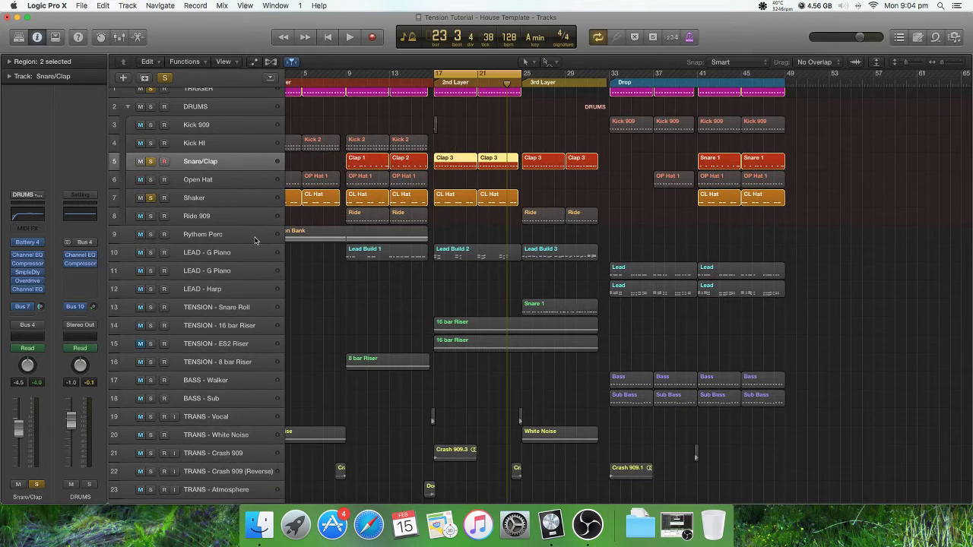
pyautogui.hscroll(3, 287, 174)
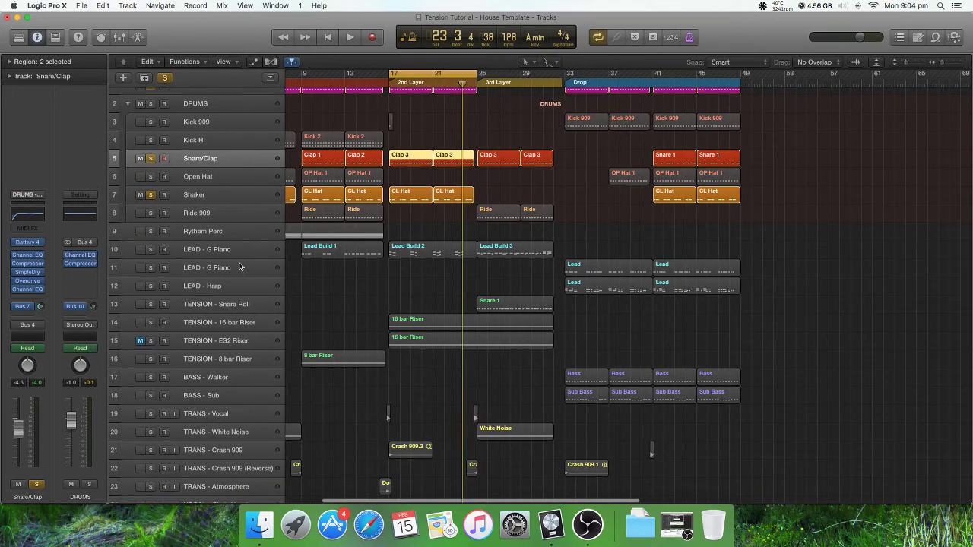
pyautogui.scroll(-2, 323, 279)
pyautogui.scroll(-1, 323, 279)
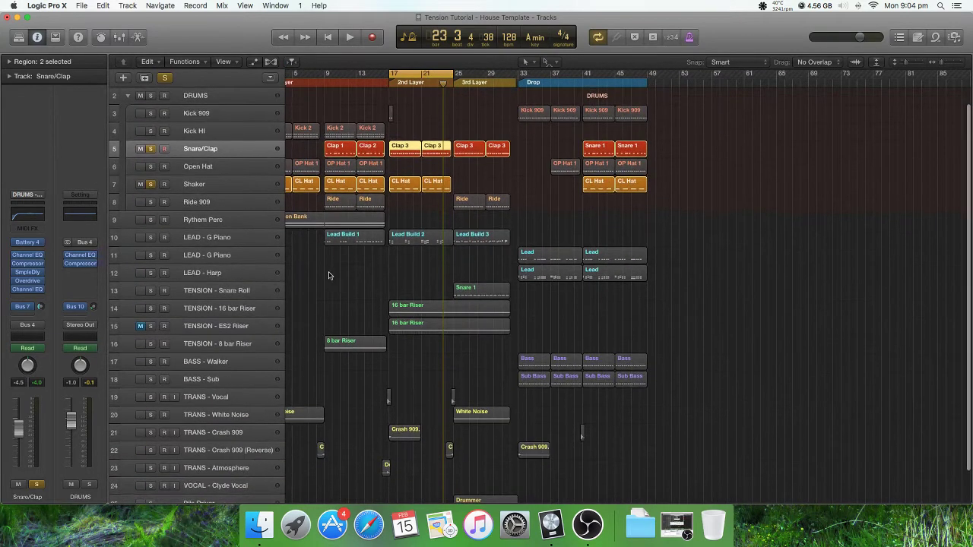
pyautogui.hscroll(-2, 439, 201)
pyautogui.click(463, 73)
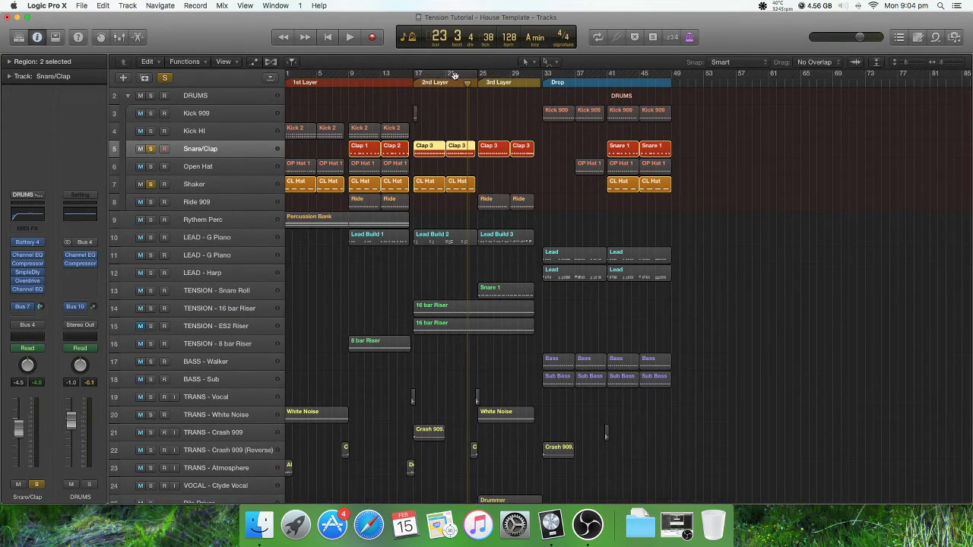
pyautogui.click(454, 74)
pyautogui.moveTo(476, 75); pyautogui.dragTo(541, 75)
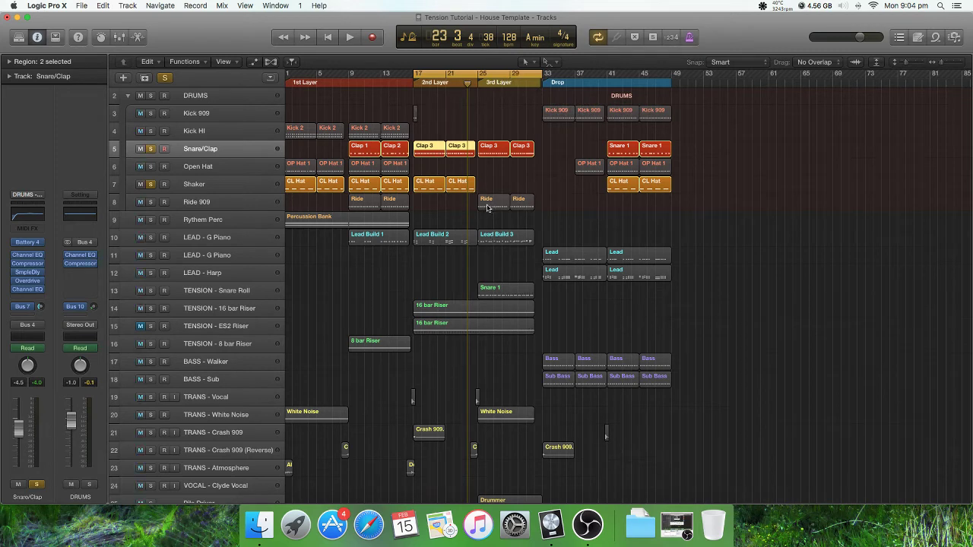
pyautogui.click(151, 201)
pyautogui.hscroll(-1, 456, 204)
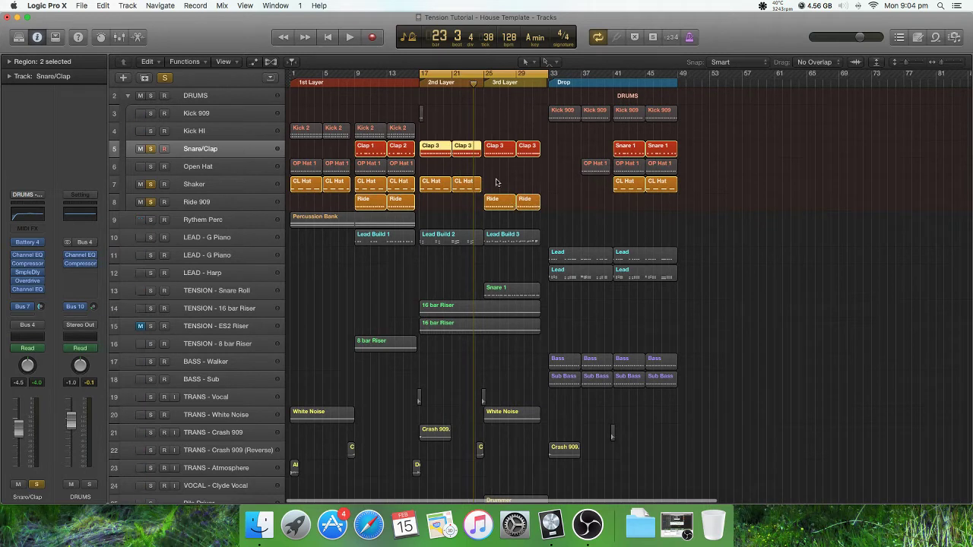
# Set the cycle range to bars 9 to 17, and move it to the 3rd Layer at bars 25 to 33.
pyautogui.moveTo(356, 74); pyautogui.dragTo(418, 82)
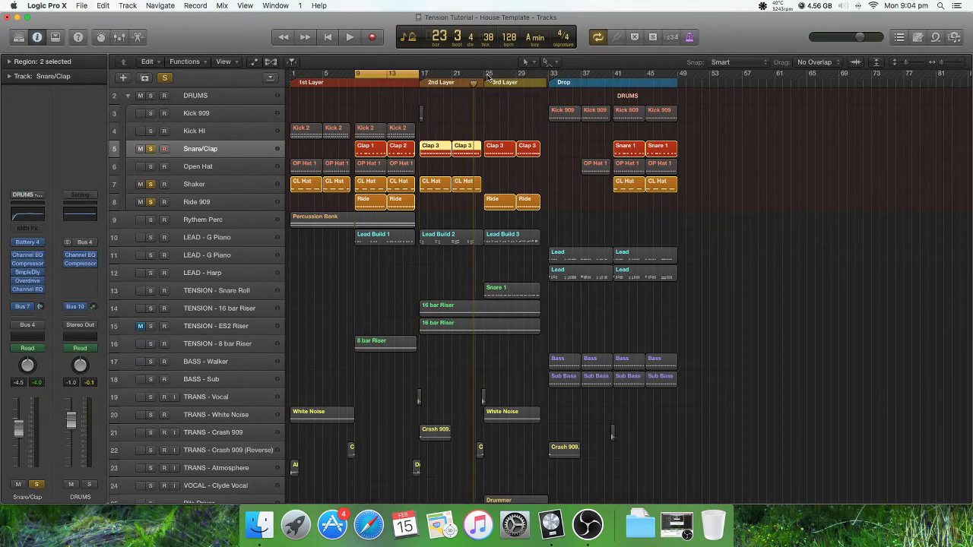
pyautogui.moveTo(486, 73); pyautogui.dragTo(545, 80)
pyautogui.scroll(-2, 467, 218)
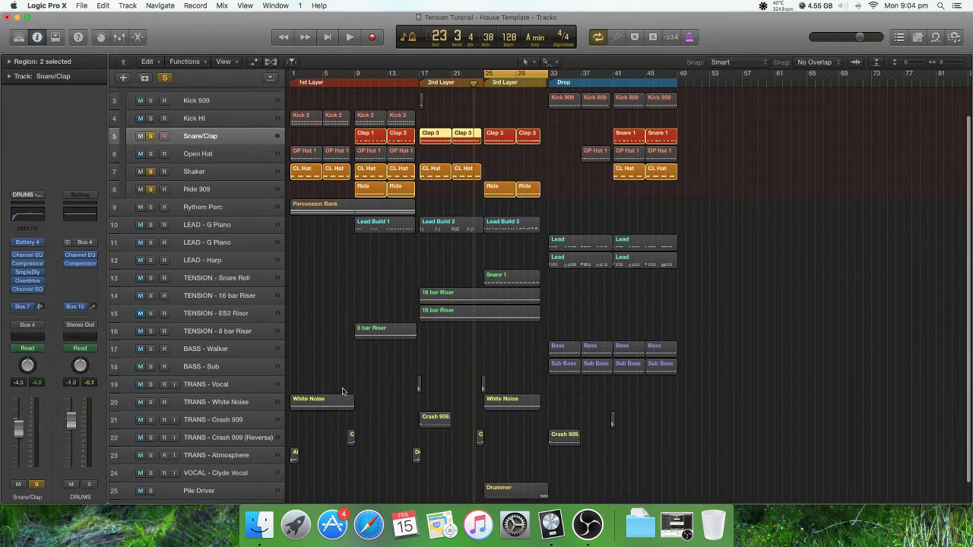
# Solo TRANS - Crash 909 and TRANS - Crash 909 (Reverse), and play the start of the 3rd Layer.
pyautogui.press('super+Right')
pyautogui.press('super+Right')
pyautogui.press('super+Right')
pyautogui.scroll(-2, 433, 395)
pyautogui.hscroll(-5, 433, 396)
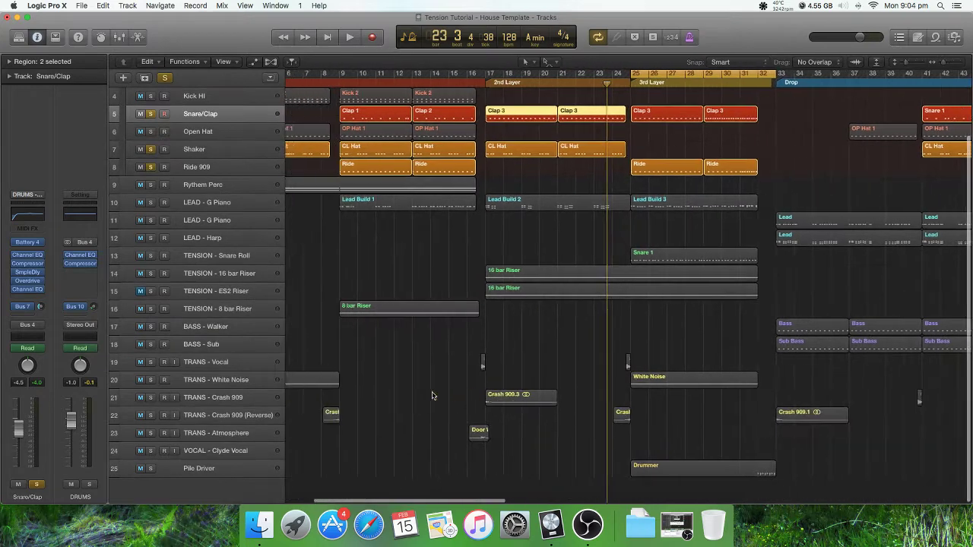
pyautogui.press('super+Left')
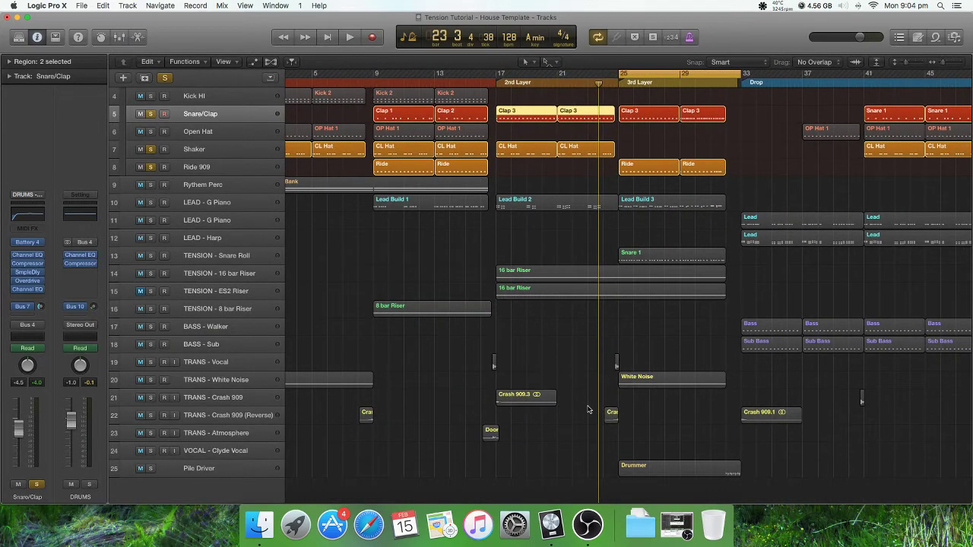
pyautogui.hscroll(3, 590, 409)
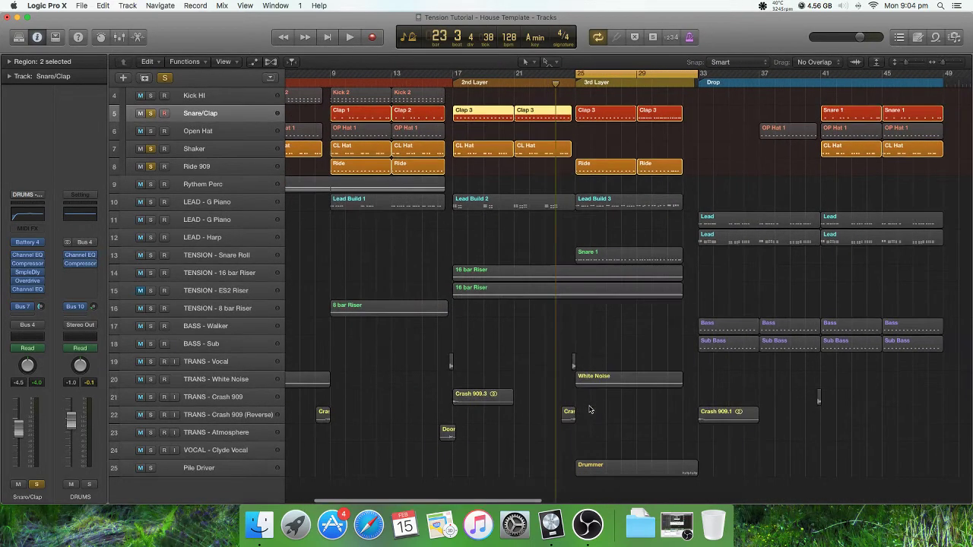
pyautogui.click(151, 397)
pyautogui.click(149, 416)
pyautogui.press('space')
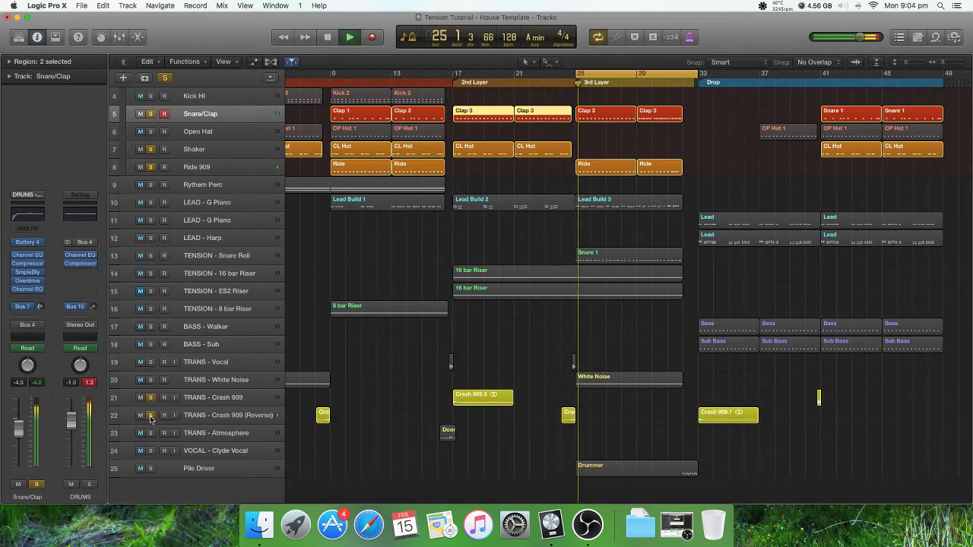
pyautogui.click(555, 81)
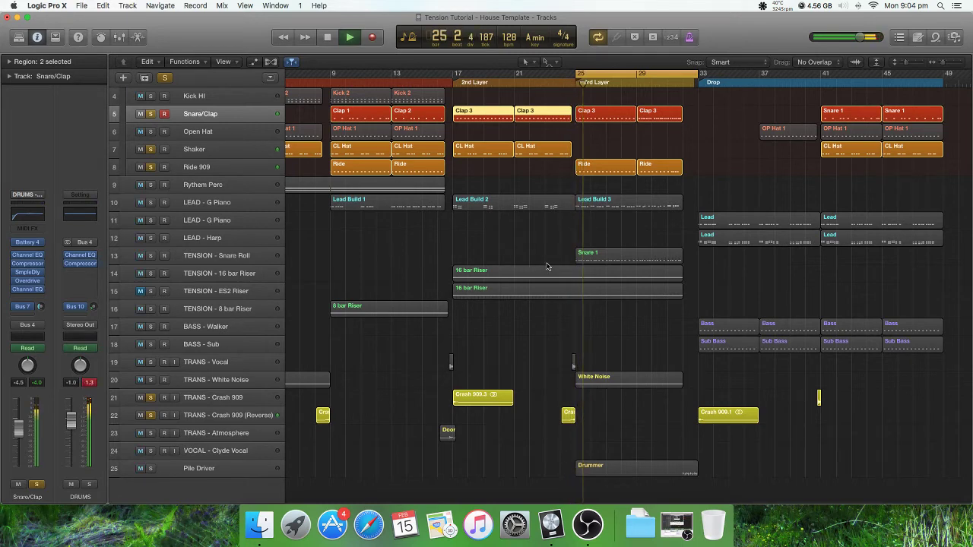
pyautogui.press('space')
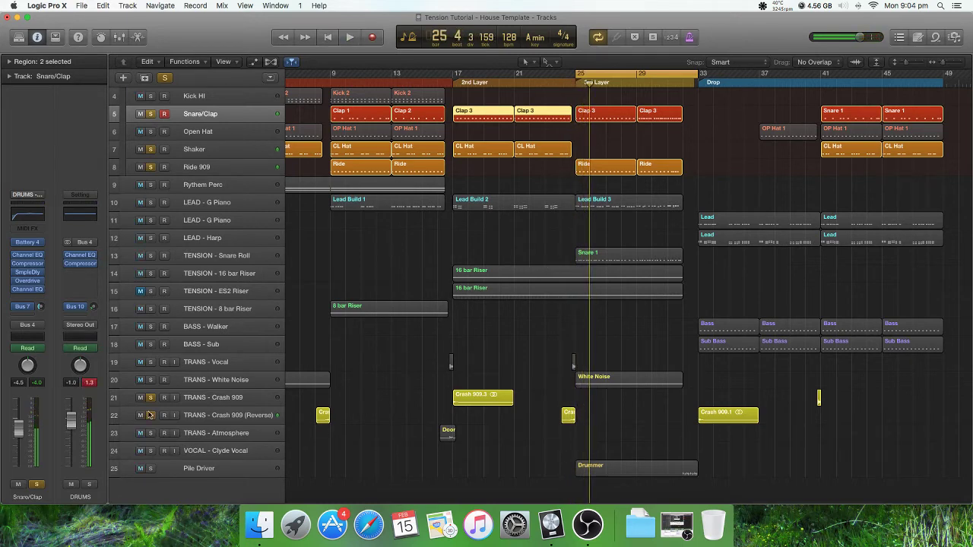
# Solo both LEAD - G Piano tracks and set the cycle range to the 2nd and 3rd Layers, bars 17 to 33.
pyautogui.press('super+Left')
pyautogui.press('super+Up')
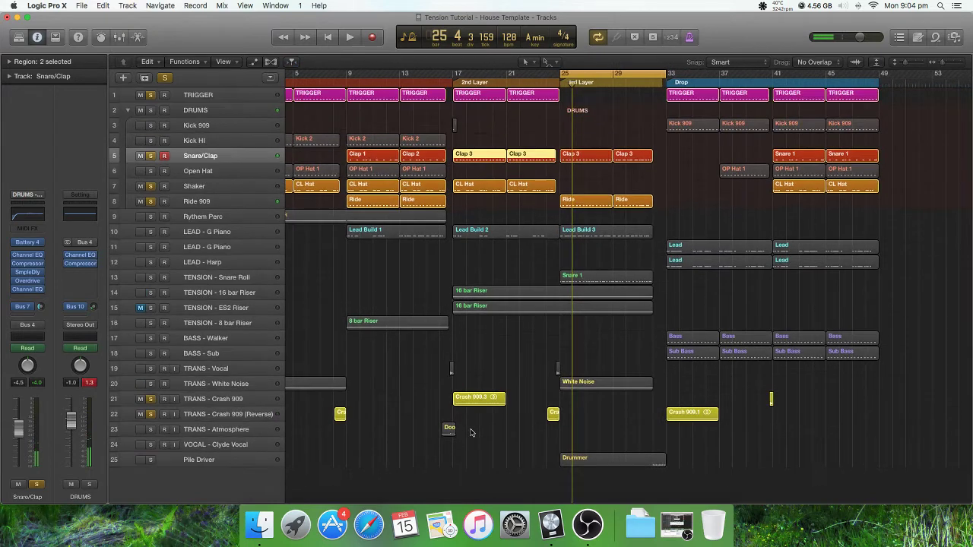
pyautogui.press('super+Left')
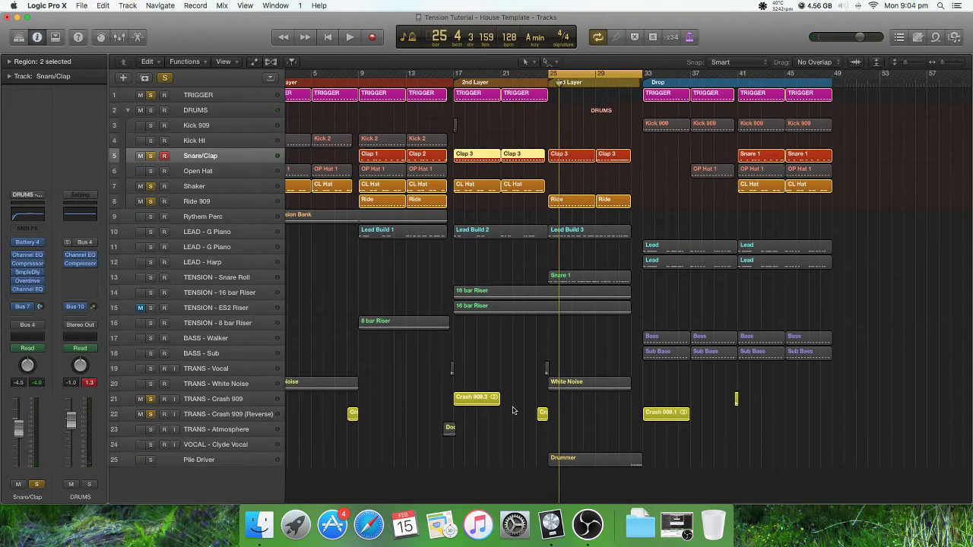
pyautogui.hscroll(-3, 456, 399)
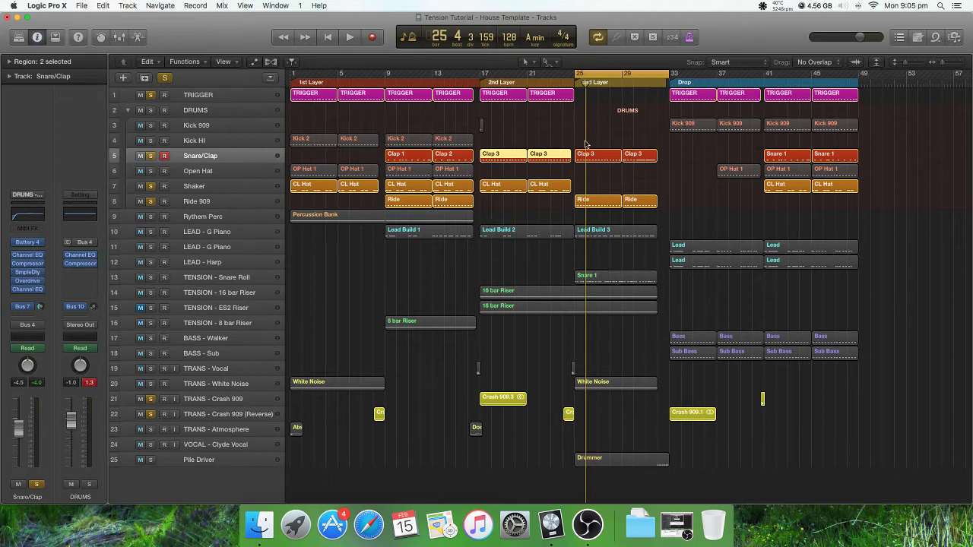
pyautogui.click(150, 247)
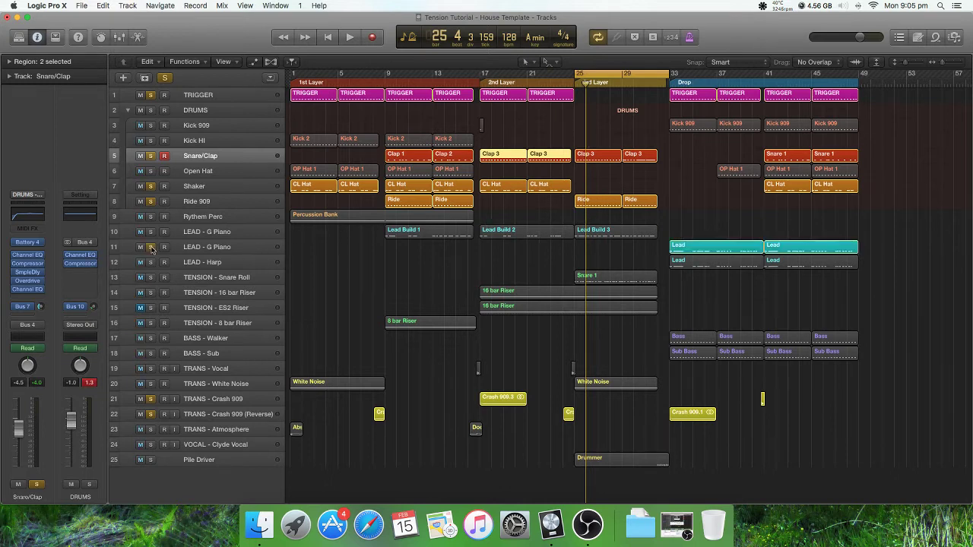
pyautogui.click(150, 232)
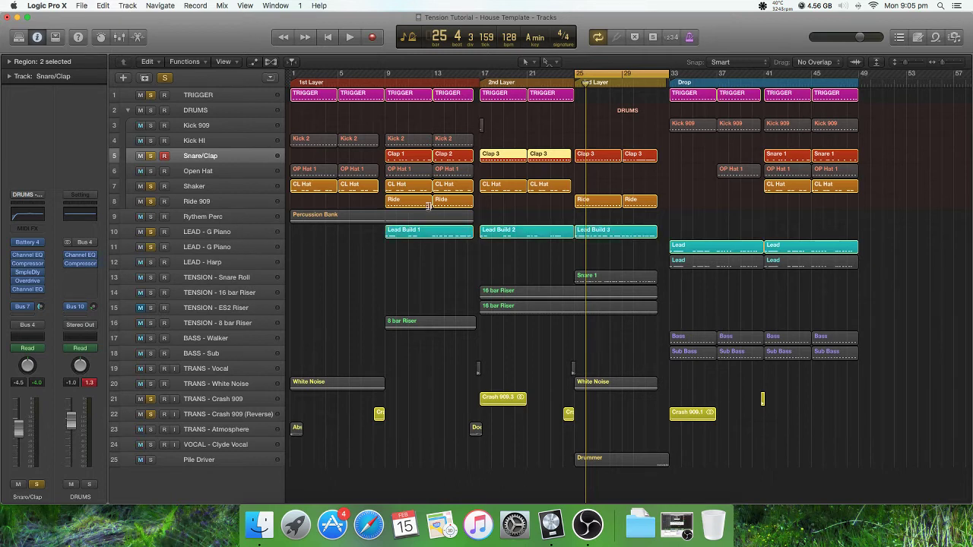
pyautogui.moveTo(482, 76); pyautogui.dragTo(664, 93)
# Examine the note patterns of Lead Build 2, Lead Build 1 and Lead Build 3 in the Piano Roll.
pyautogui.moveTo(603, 263); pyautogui.dragTo(541, 237)
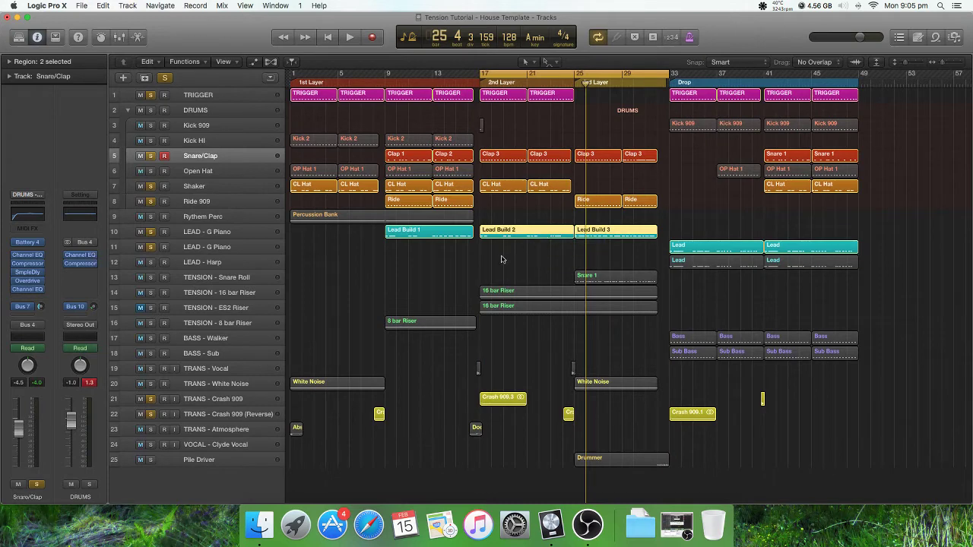
pyautogui.click(501, 260)
pyautogui.doubleClick(526, 232)
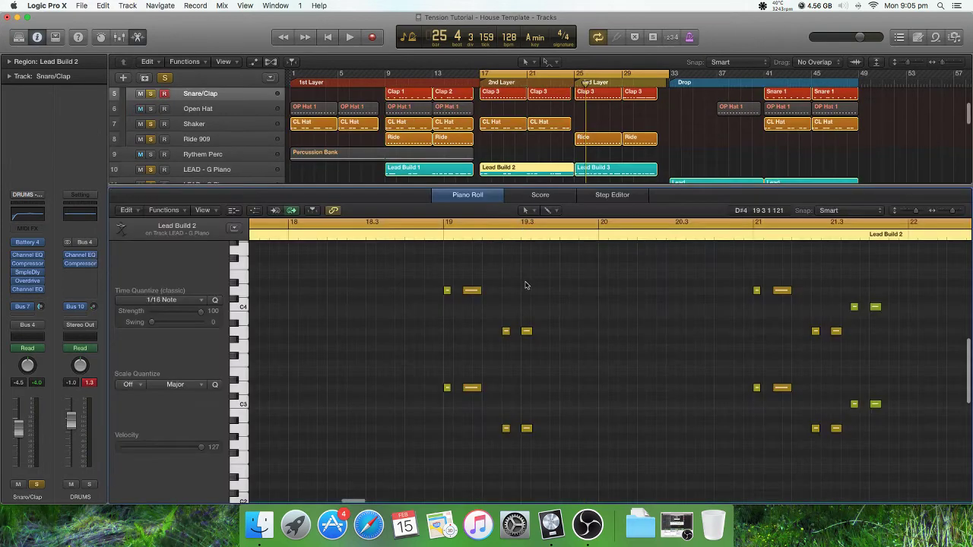
pyautogui.press('Left')
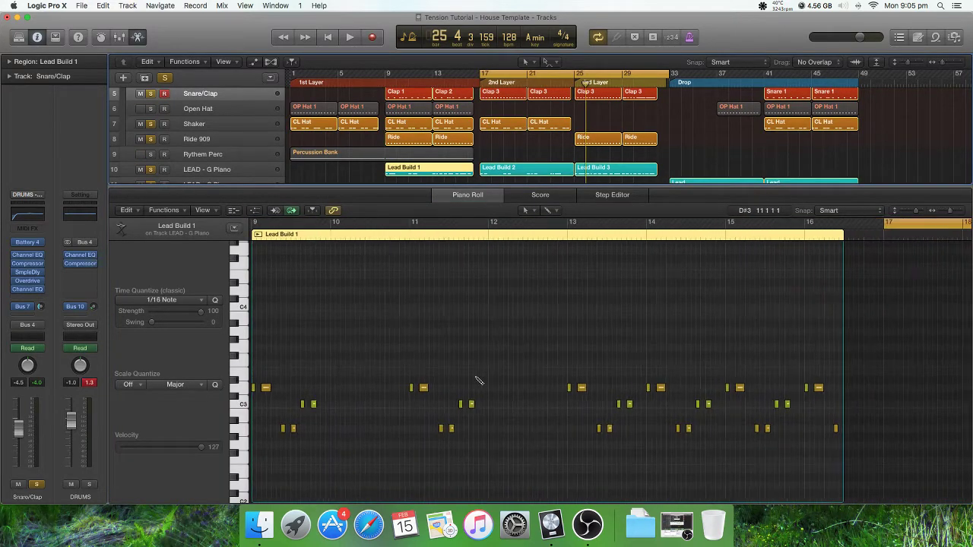
pyautogui.scroll(3, 499, 371)
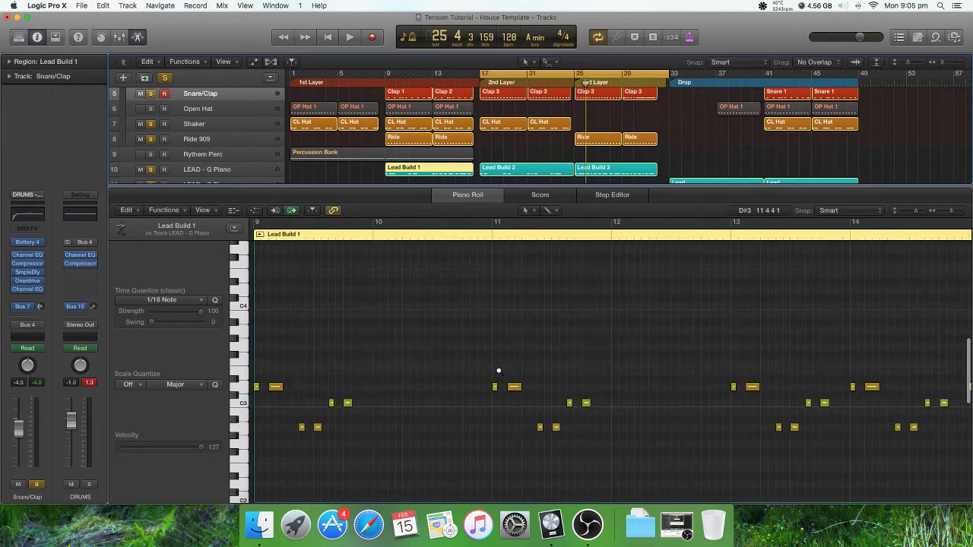
pyautogui.scroll(-3, 501, 389)
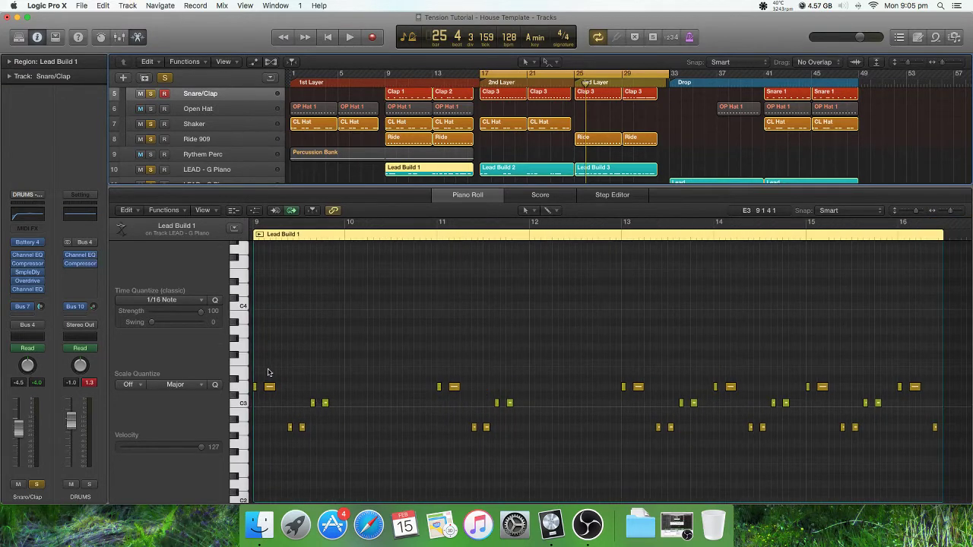
pyautogui.click(610, 169)
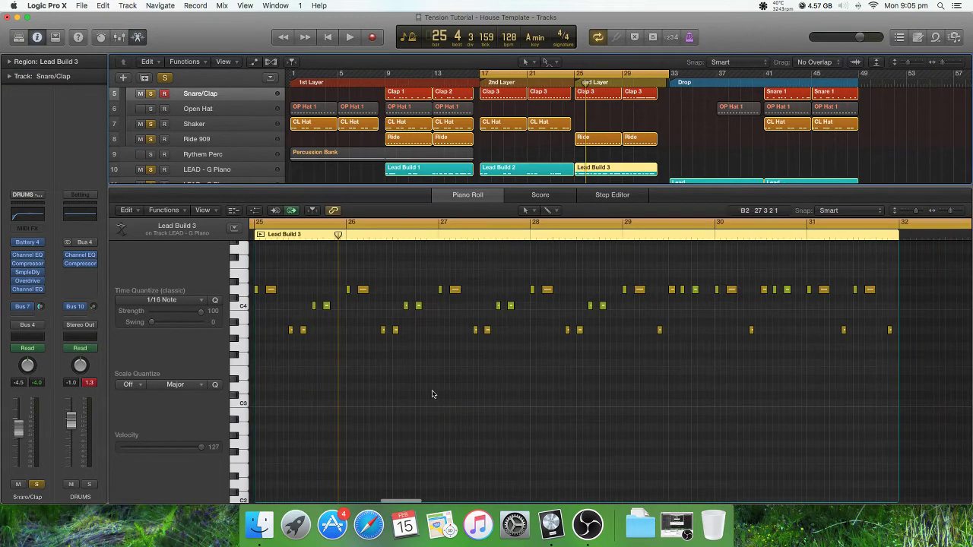
# Examine the note pattern of the Drop's first Lead region on LEAD - G Piano, marking out its opening notes in the Piano Roll.
pyautogui.scroll(-2, 702, 160)
pyautogui.click(702, 155)
pyautogui.scroll(-3, 448, 413)
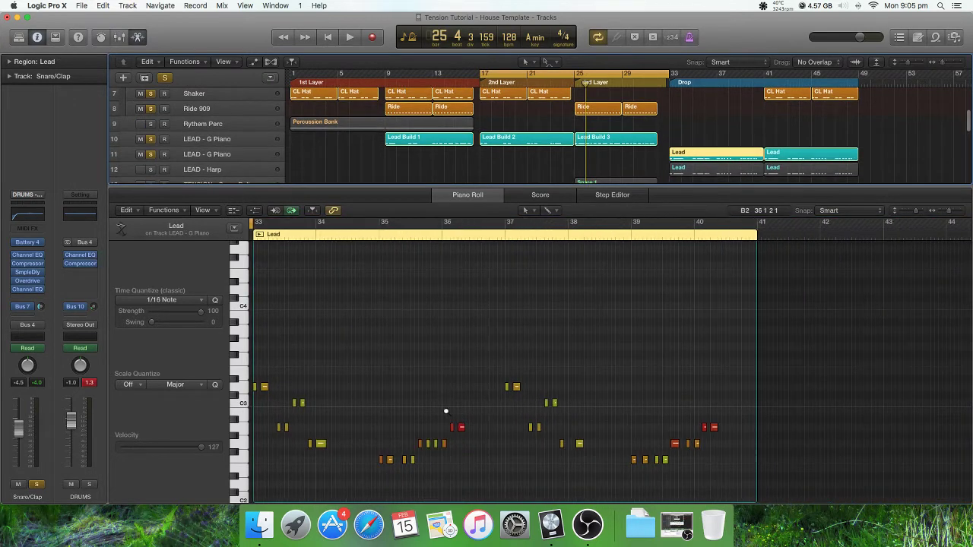
pyautogui.scroll(4, 466, 407)
pyautogui.scroll(-3, 487, 413)
pyautogui.scroll(-2, 489, 415)
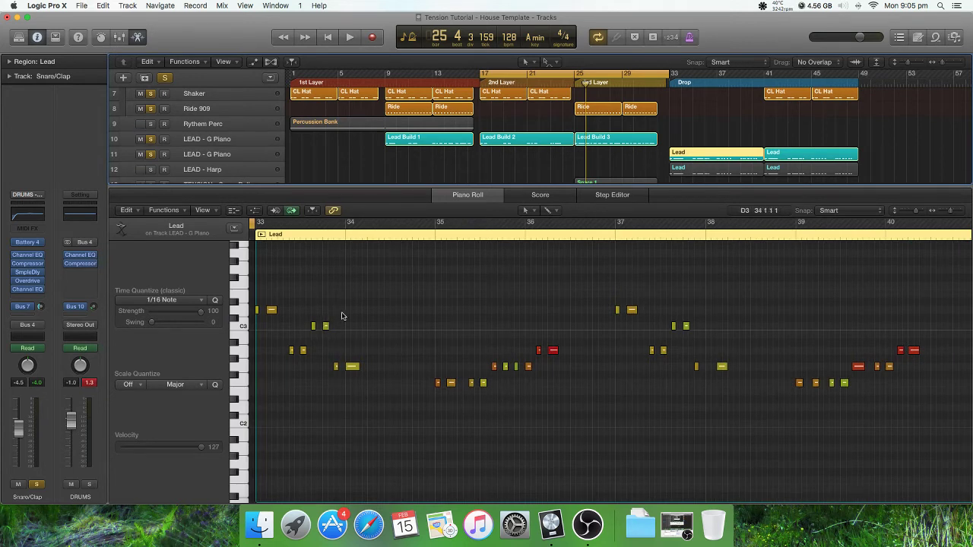
pyautogui.moveTo(380, 380); pyautogui.dragTo(256, 292)
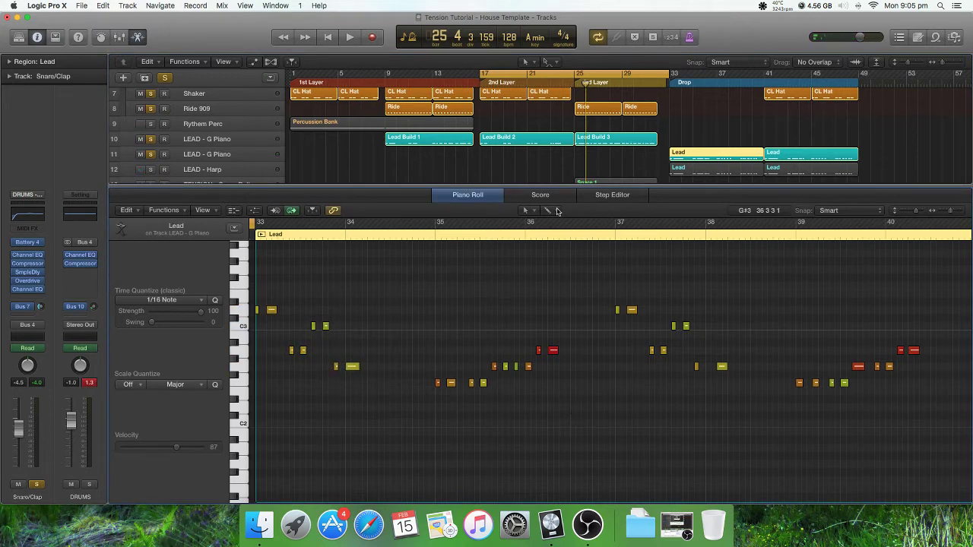
# Compare the note patterns of Lead Build 1, Lead Build 2 and the Drop's first Lead region in the Piano Roll.
pyautogui.click(434, 142)
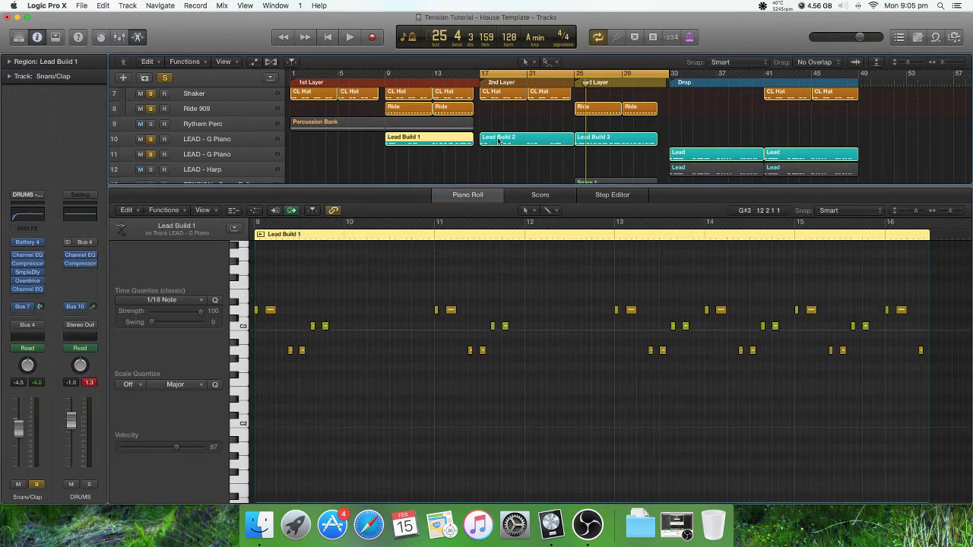
pyautogui.click(539, 143)
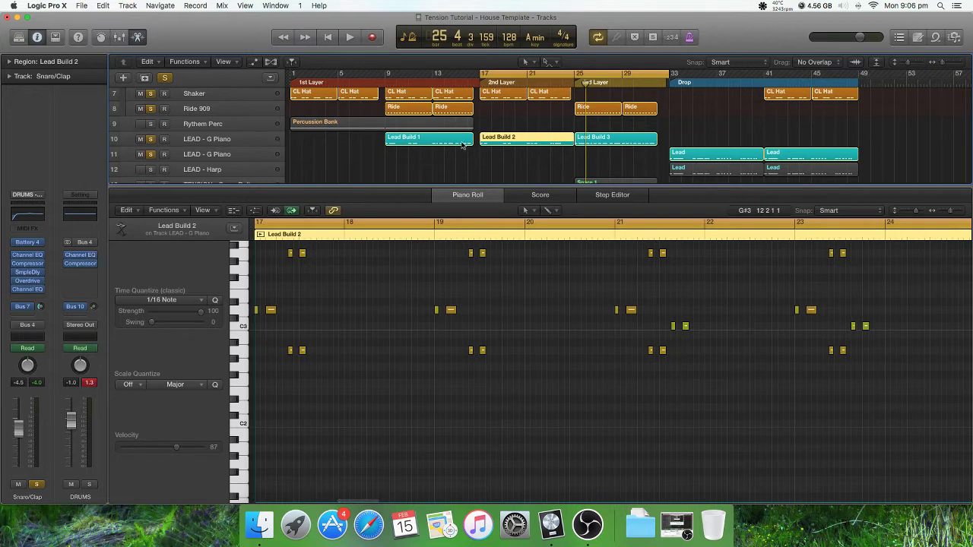
pyautogui.click(462, 145)
pyautogui.click(524, 137)
pyautogui.click(458, 142)
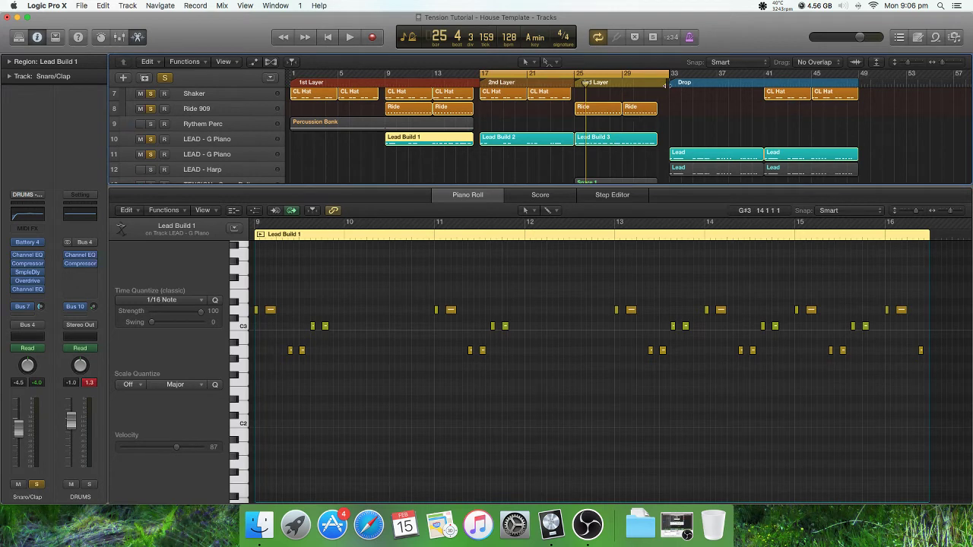
pyautogui.click(696, 152)
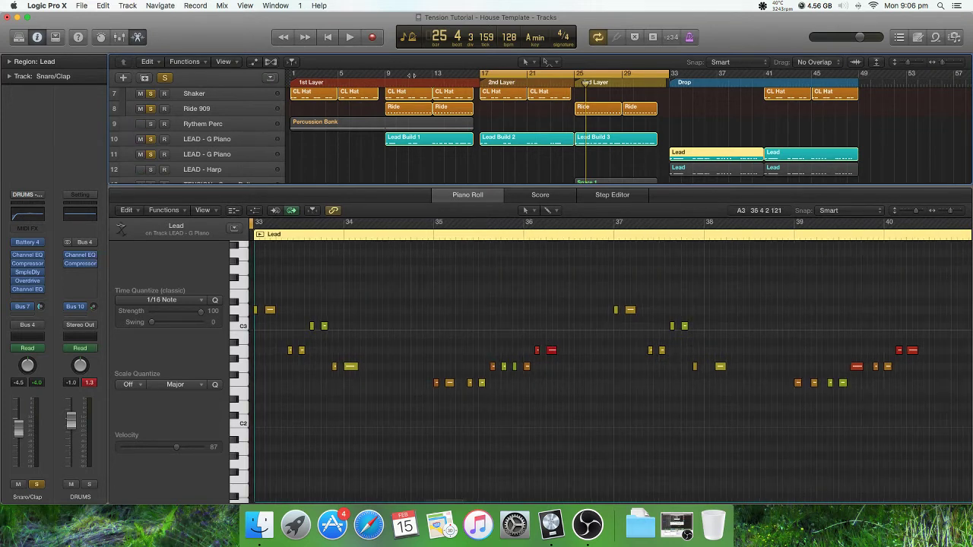
pyautogui.click(139, 37)
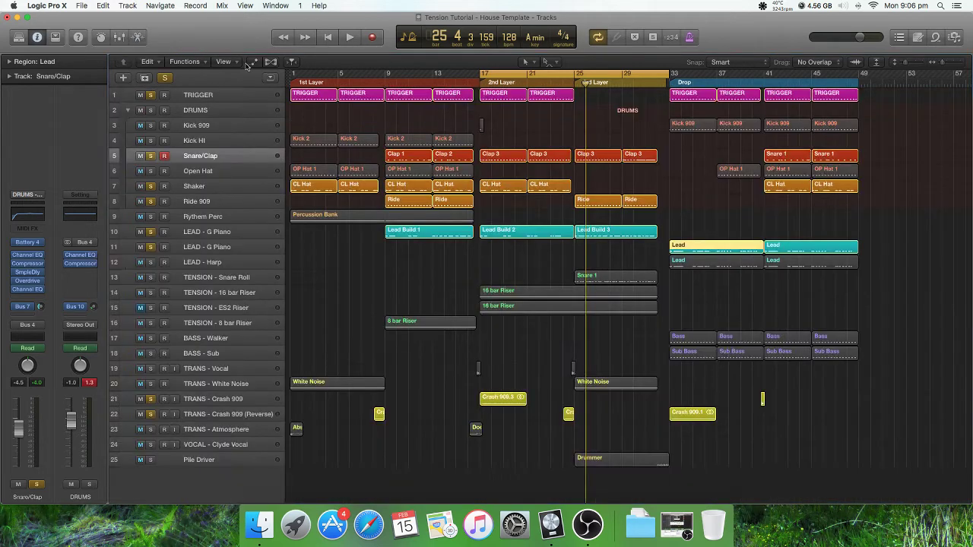
# Reopen Lead Build 2 in the Piano Roll and compare its octave-layered notes with those of Lead Build 3.
pyautogui.click(536, 234)
pyautogui.doubleClick(531, 234)
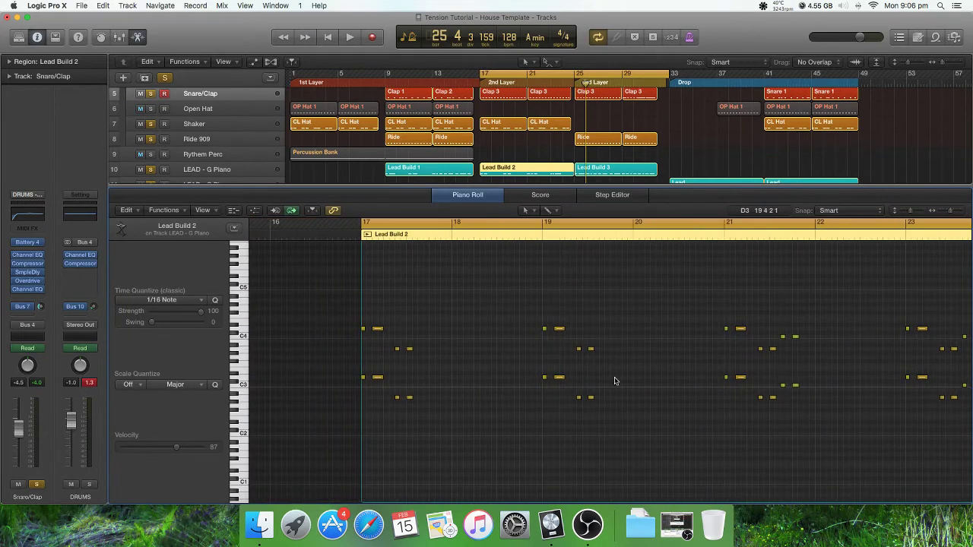
pyautogui.hscroll(3, 613, 381)
pyautogui.hscroll(2, 528, 155)
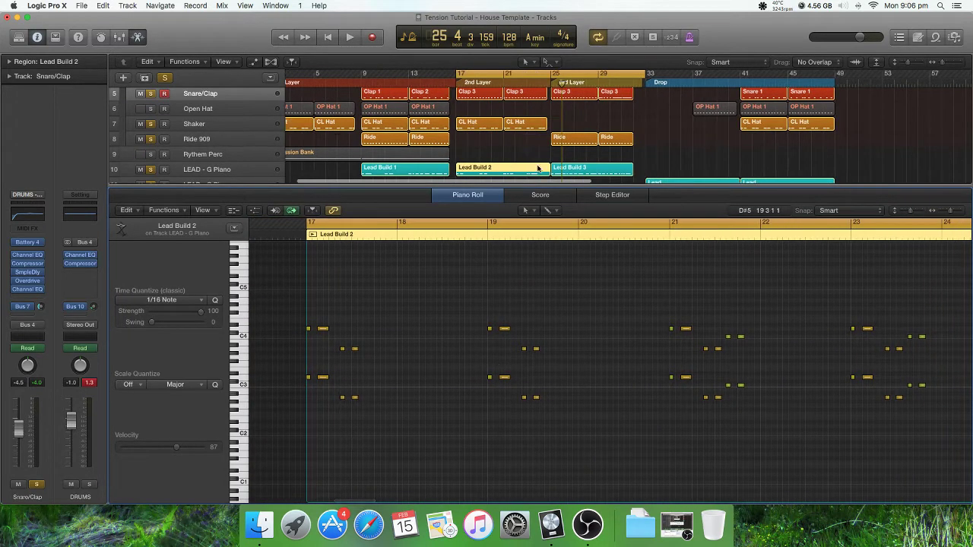
pyautogui.click(574, 172)
pyautogui.hscroll(-1, 441, 355)
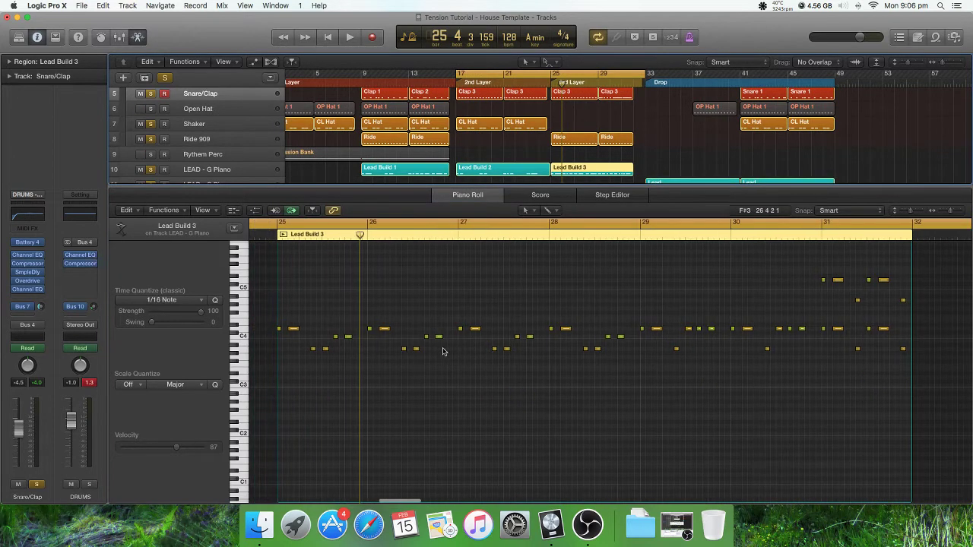
# Set the cycle range to the 3rd Layer, bars 25 to 33, and solo only the LEAD - G Piano track holding the Lead Build regions.
pyautogui.click(560, 72)
pyautogui.moveTo(551, 73); pyautogui.dragTo(645, 76)
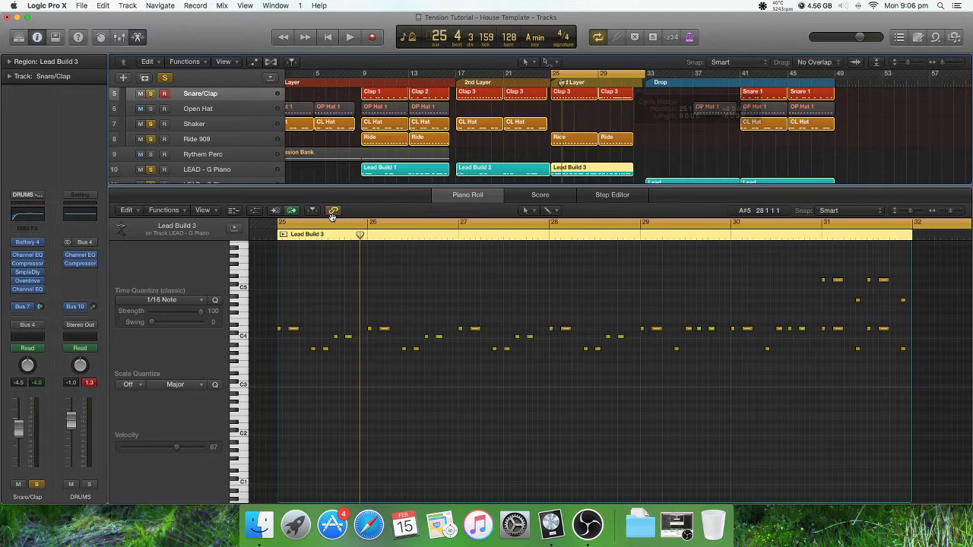
pyautogui.keyDown('alt'); pyautogui.click(151, 169); pyautogui.keyUp('alt')
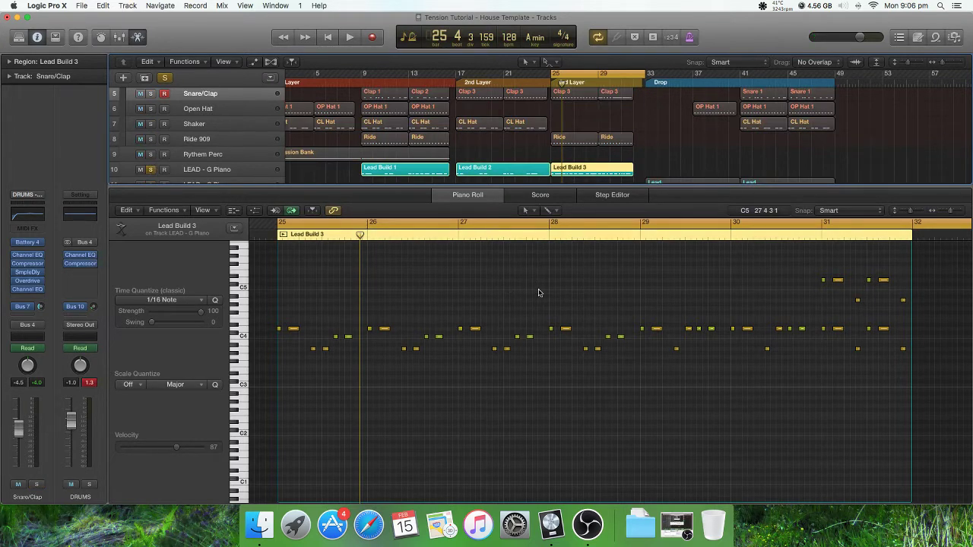
# Play Lead Build 3 through to its end while following its notes in the Piano Roll.
pyautogui.press('space')
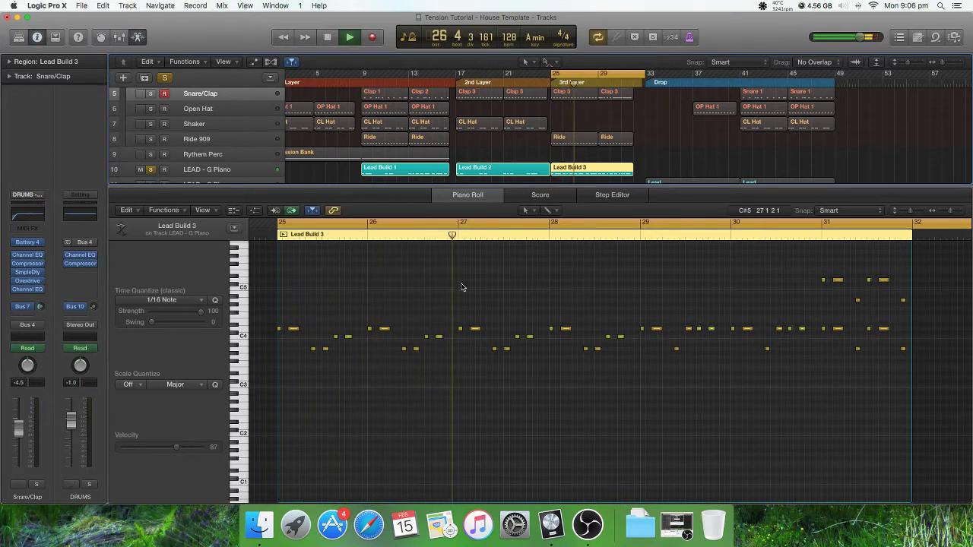
pyautogui.hscroll(3, 568, 362)
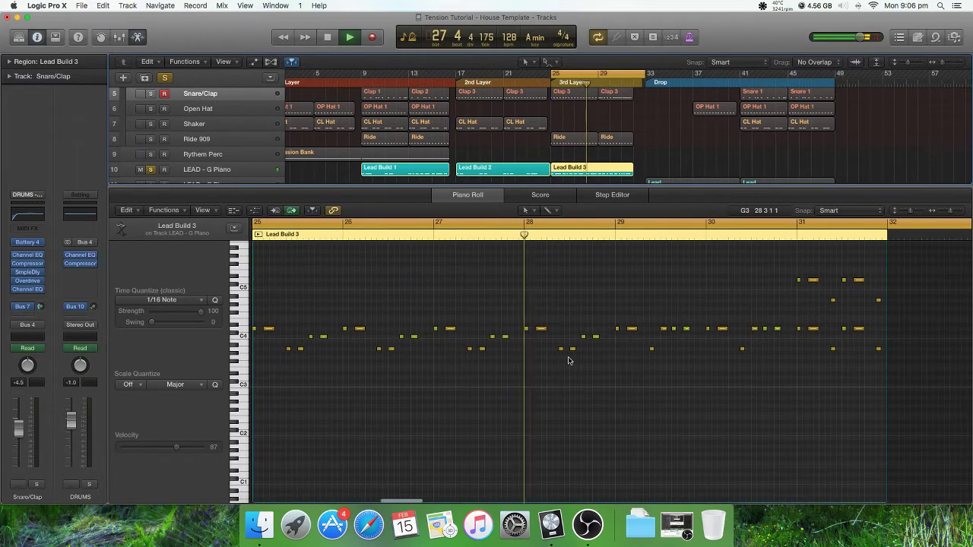
pyautogui.hscroll(3, 577, 355)
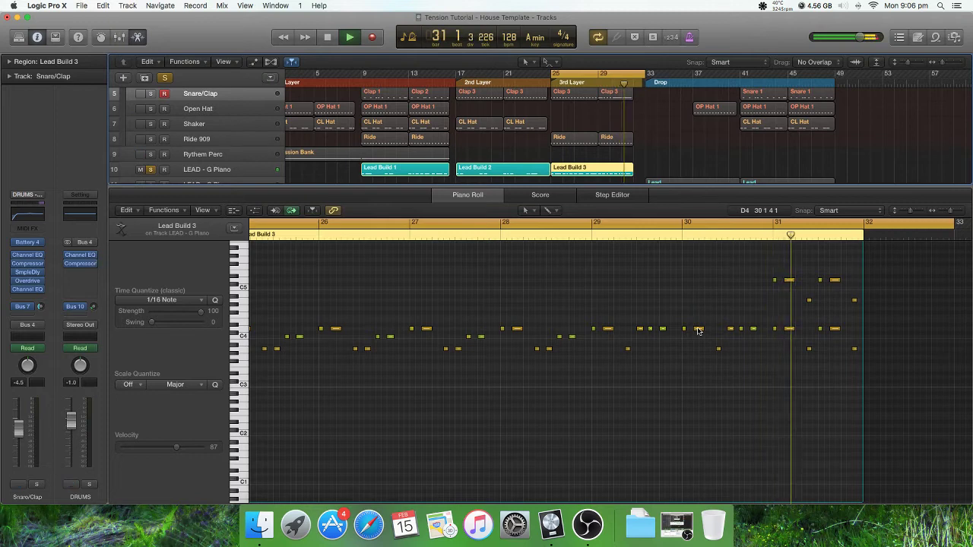
pyautogui.moveTo(698, 332)
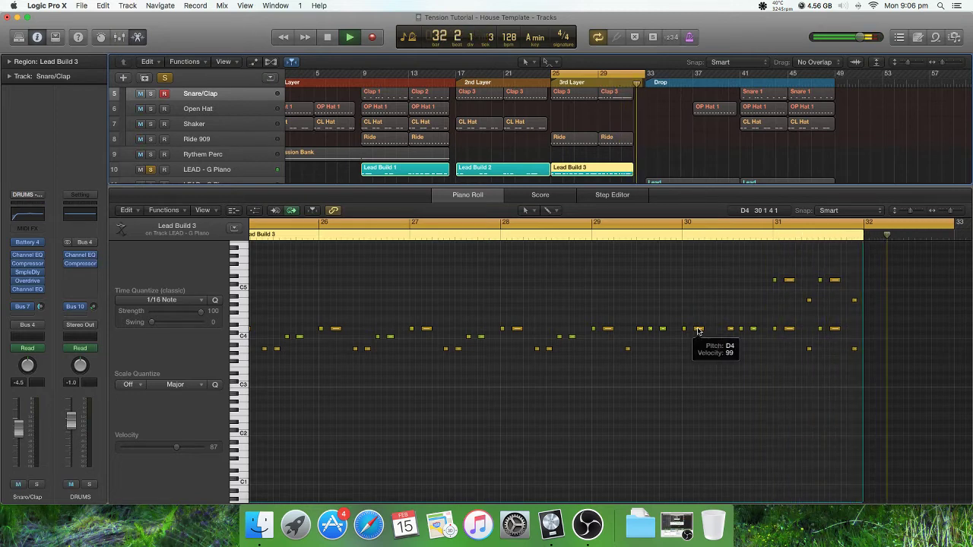
pyautogui.press('space')
# Examine how Lead Build 3's note pattern changes from bar 25 through the closing notes of bar 31.
pyautogui.hscroll(-5, 653, 342)
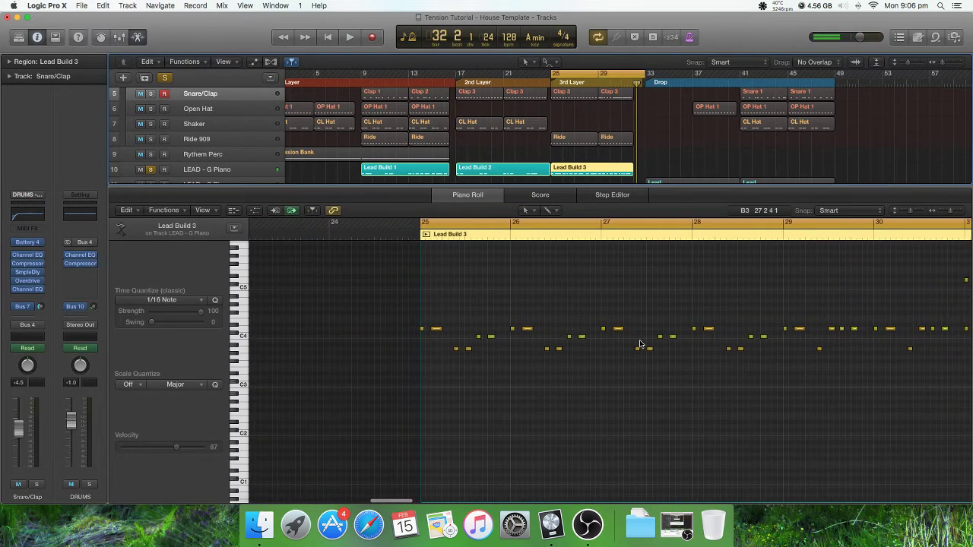
pyautogui.hscroll(5, 640, 344)
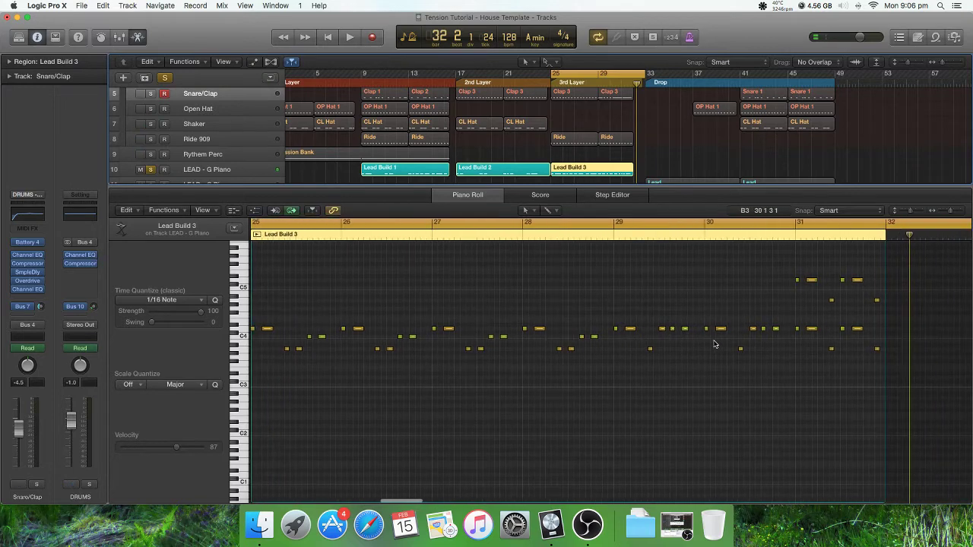
pyautogui.hscroll(2, 714, 344)
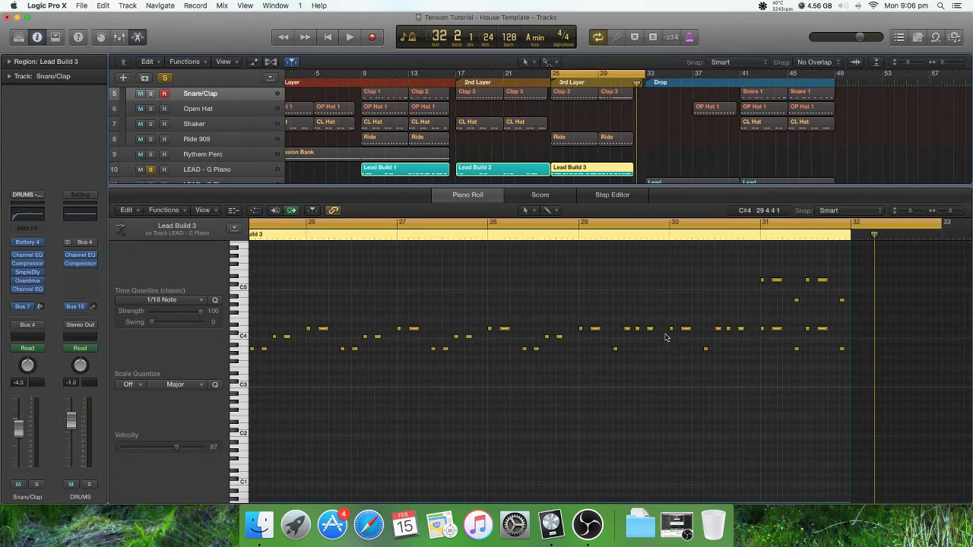
pyautogui.hscroll(-3, 642, 334)
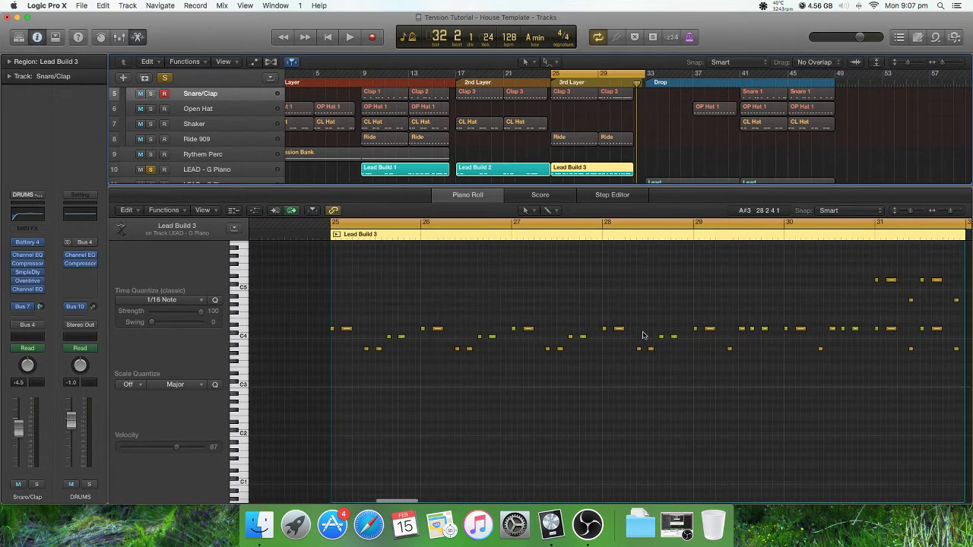
pyautogui.hscroll(3, 642, 334)
pyautogui.hscroll(1, 642, 334)
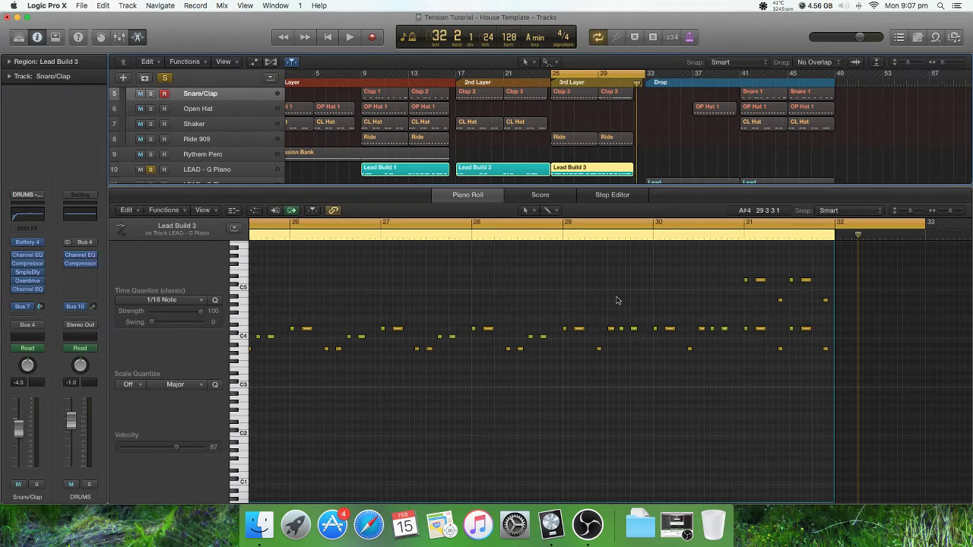
pyautogui.hscroll(2, 625, 324)
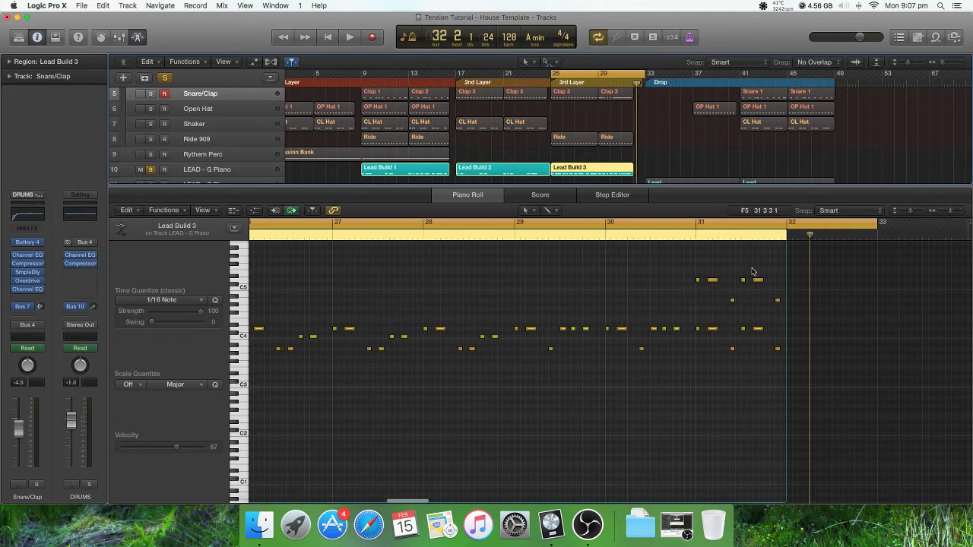
pyautogui.hscroll(-6, 640, 366)
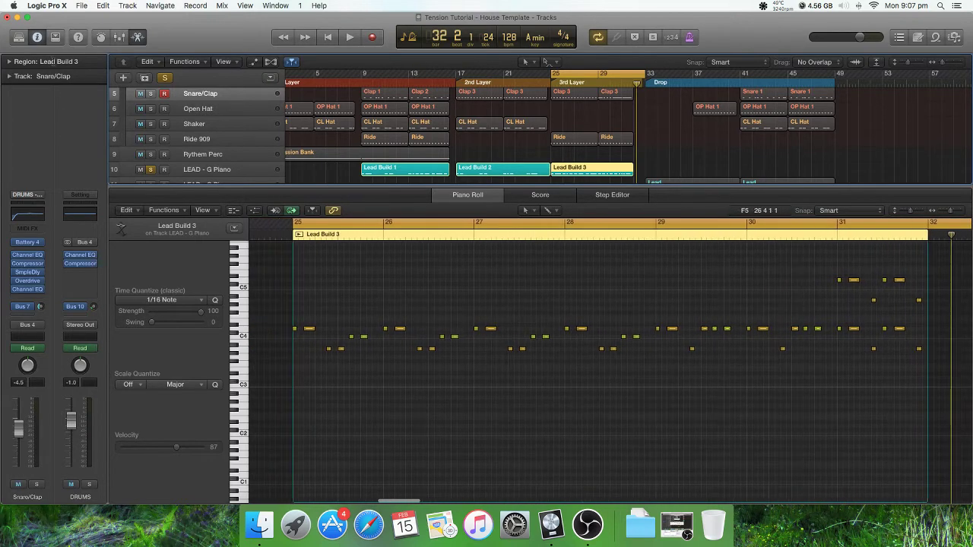
# Close the Piano Roll, select the LEAD - G Piano track with the Lead Build regions, and show the track automation.
pyautogui.click(135, 38)
pyautogui.click(260, 232)
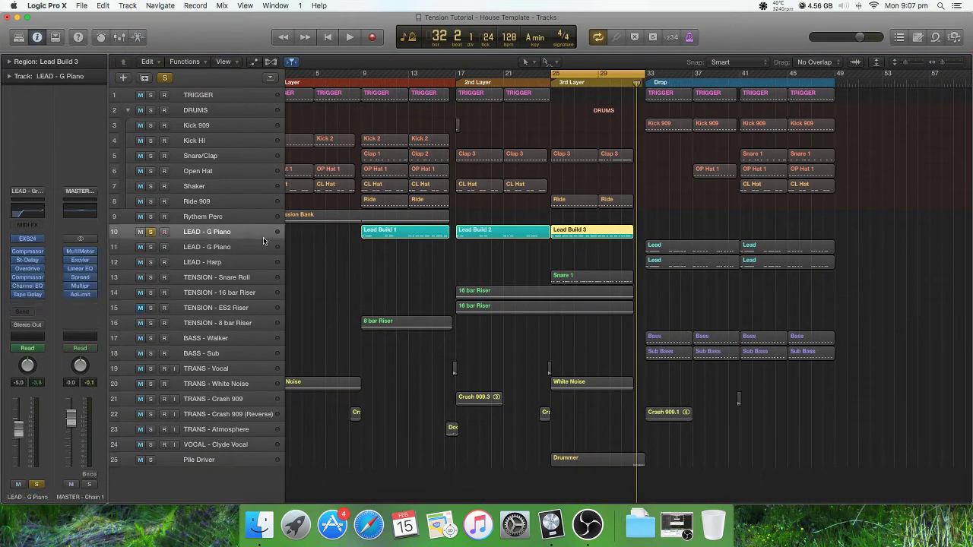
pyautogui.press('a')
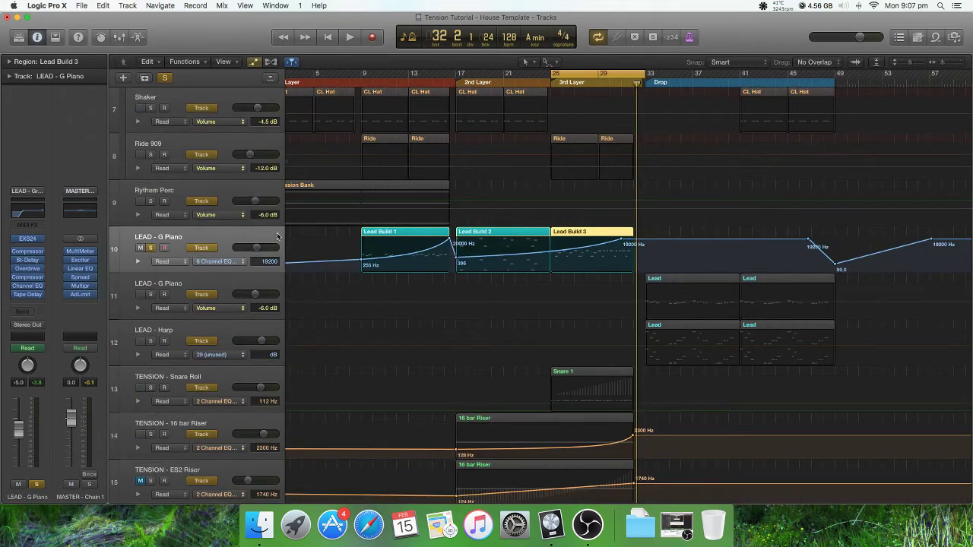
# Extend the cycle range to cover the 2nd and 3rd Layer sections and open the LEAD - G Piano track's Channel EQ.
pyautogui.moveTo(456, 78); pyautogui.dragTo(644, 77)
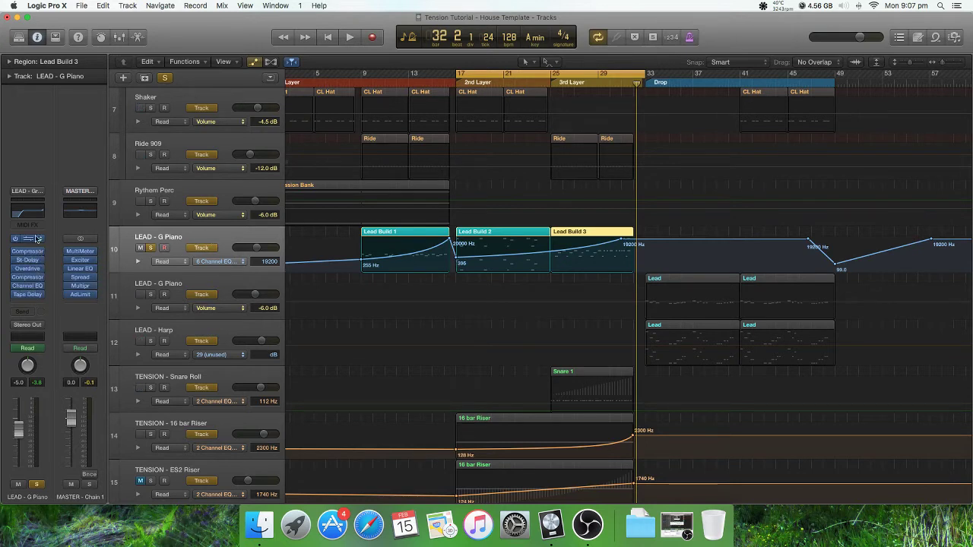
pyautogui.click(35, 209)
pyautogui.moveTo(455, 57)
pyautogui.mouseDown()
pyautogui.moveTo(377, 74)
pyautogui.moveTo(457, 43)
pyautogui.mouseUp()
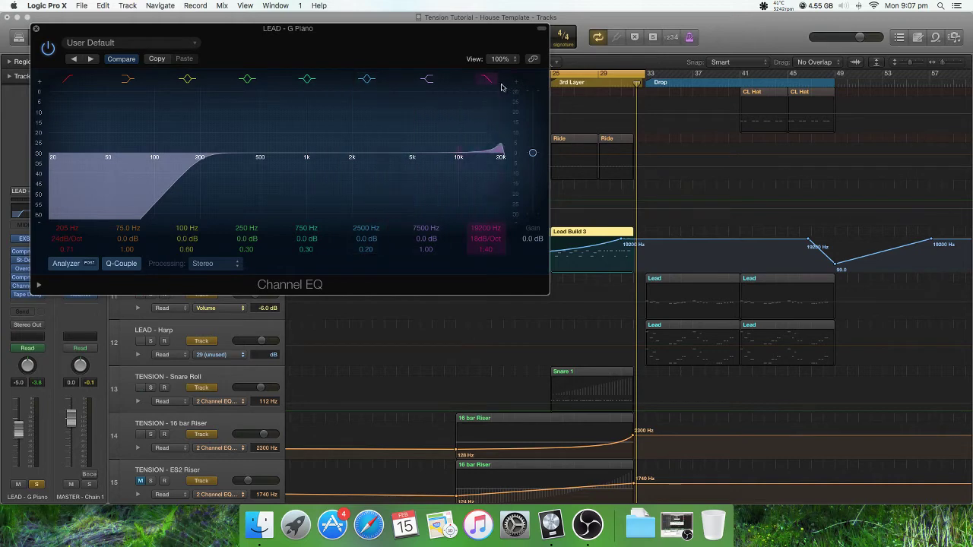
pyautogui.moveTo(127, 29); pyautogui.dragTo(421, 263)
# Select High Cut Frequency of 6 Channel EQ as the automation parameter for the LEAD - G Piano track.
pyautogui.click(207, 262)
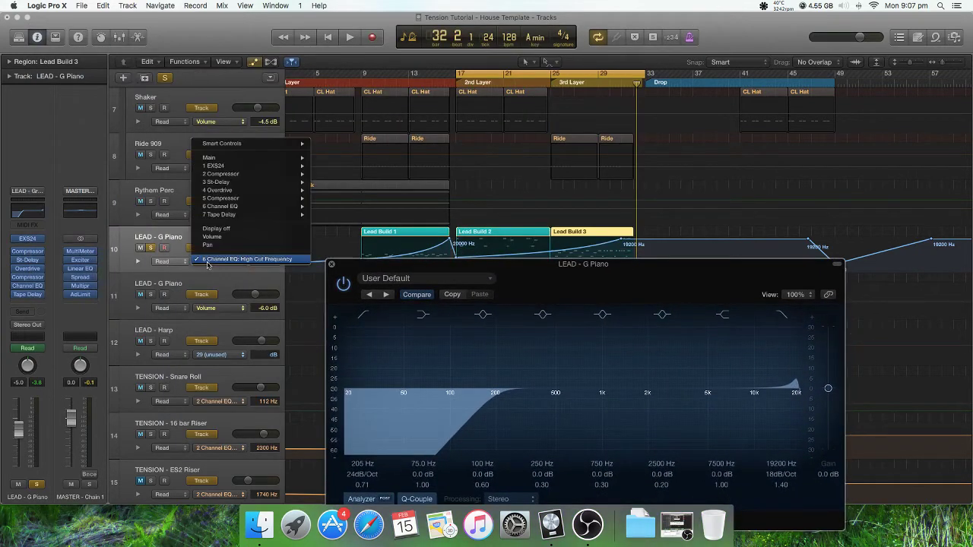
pyautogui.moveTo(251, 206)
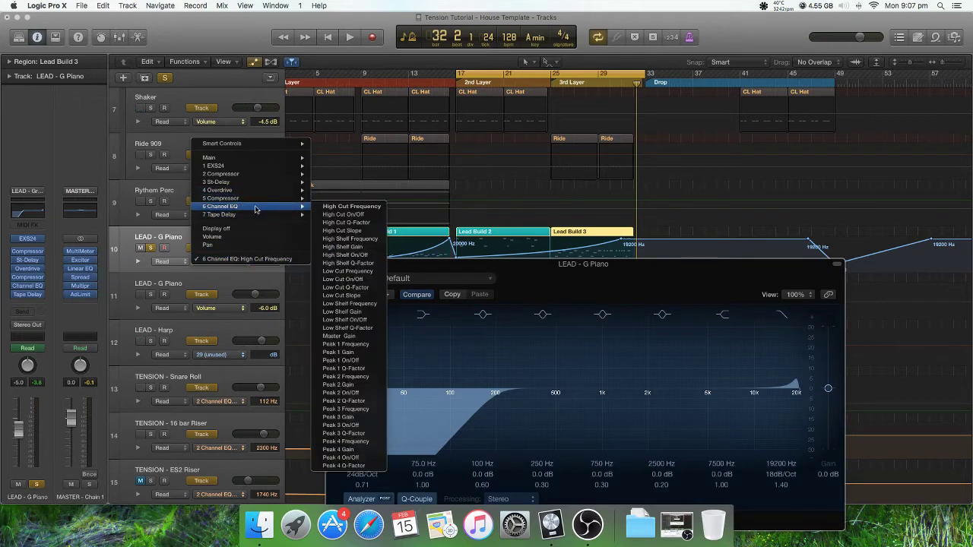
pyautogui.click(351, 206)
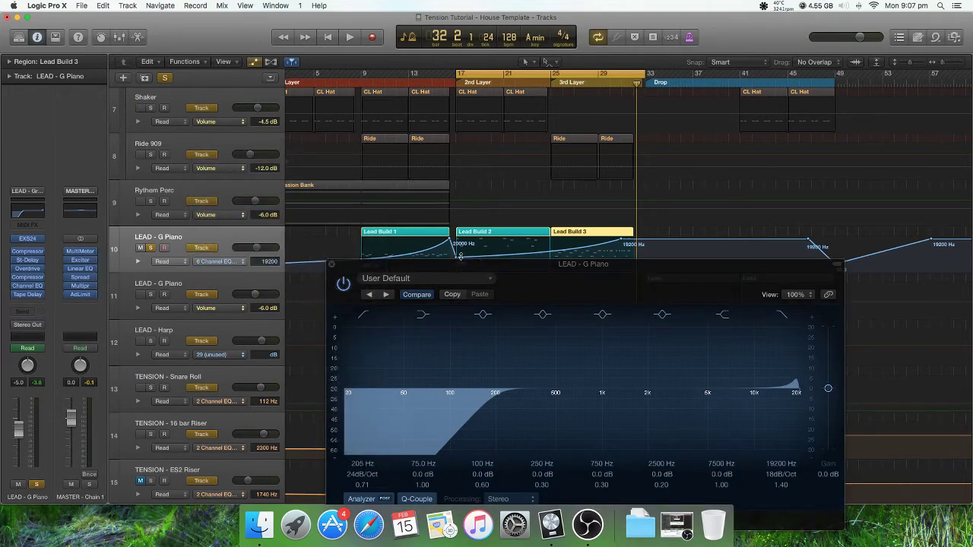
# Lower the high cut automation point at the start of the Lead Build 2 region to 140 Hz.
pyautogui.moveTo(460, 263); pyautogui.dragTo(516, 255)
pyautogui.press('a')
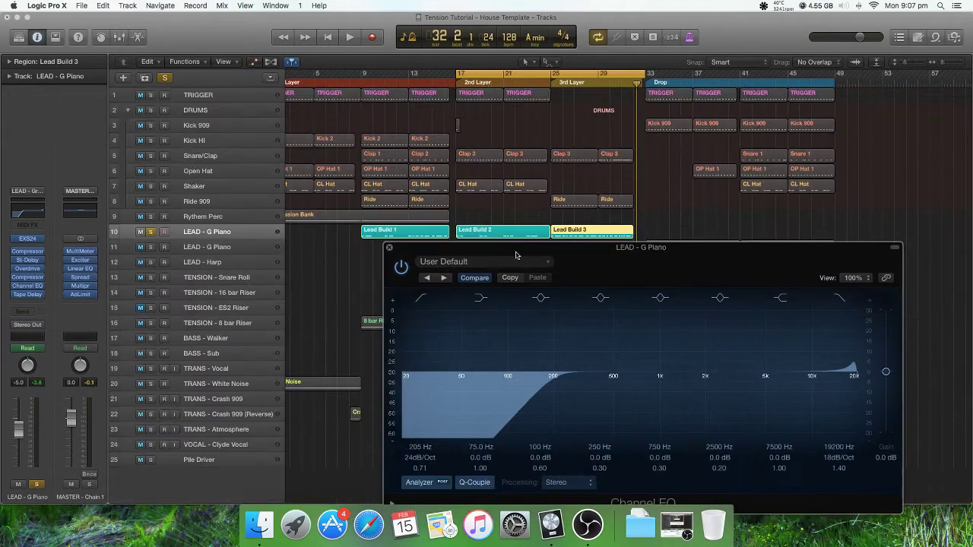
pyautogui.press('a')
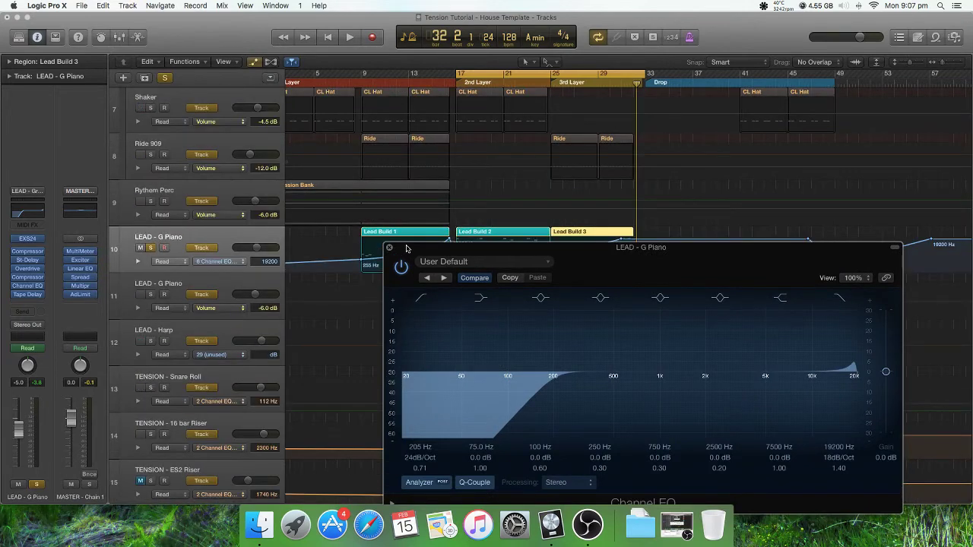
pyautogui.moveTo(407, 247); pyautogui.dragTo(302, 311)
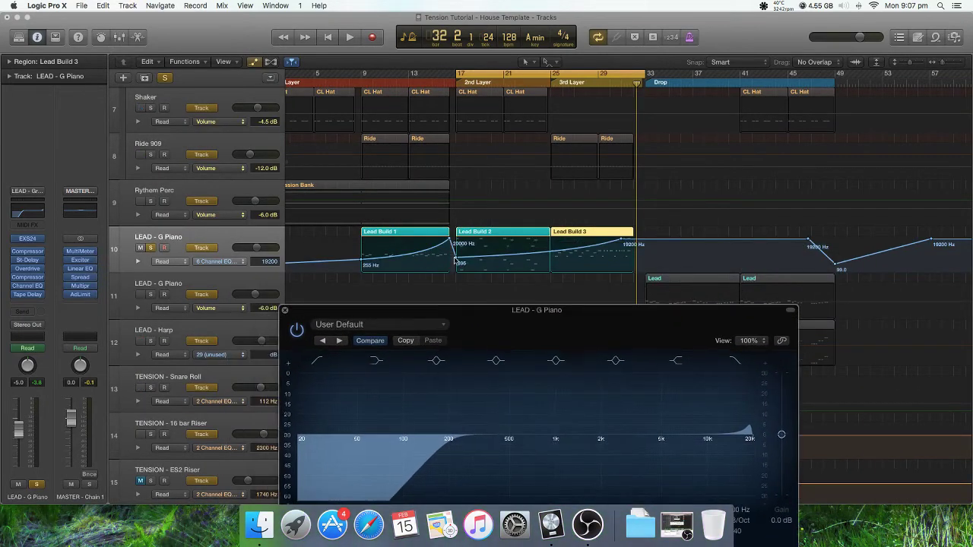
pyautogui.moveTo(454, 261); pyautogui.dragTo(456, 267)
# Play the cycled section, set the Channel EQ's high cut slope to 36 dB/Oct and close the EQ.
pyautogui.moveTo(503, 327); pyautogui.dragTo(261, 184)
pyautogui.press('space')
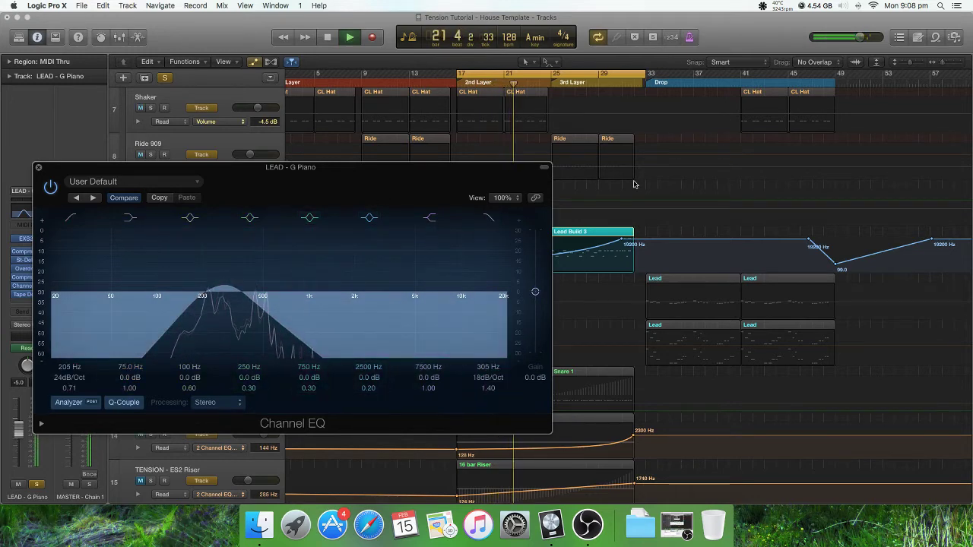
pyautogui.moveTo(514, 171); pyautogui.dragTo(563, 140)
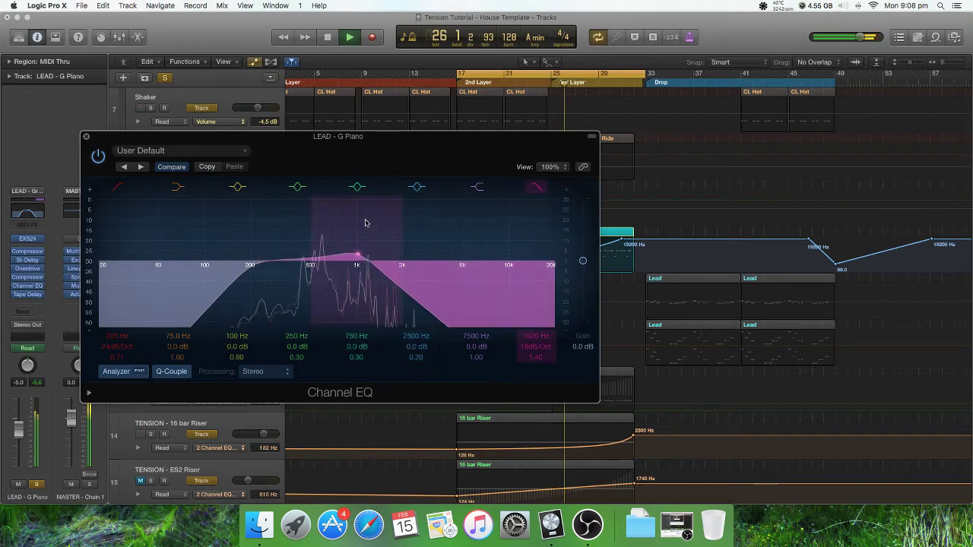
pyautogui.moveTo(353, 150); pyautogui.dragTo(303, 82)
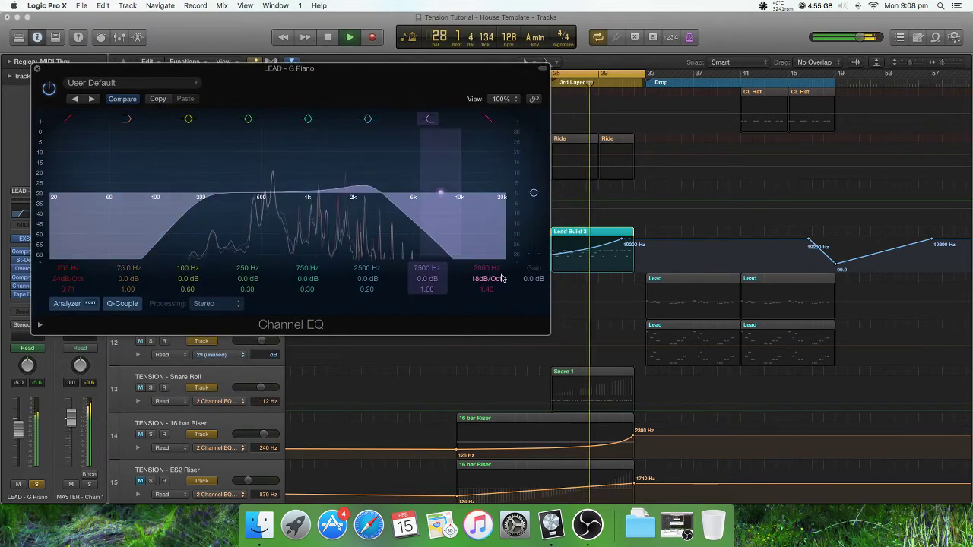
pyautogui.moveTo(502, 279); pyautogui.dragTo(501, 259)
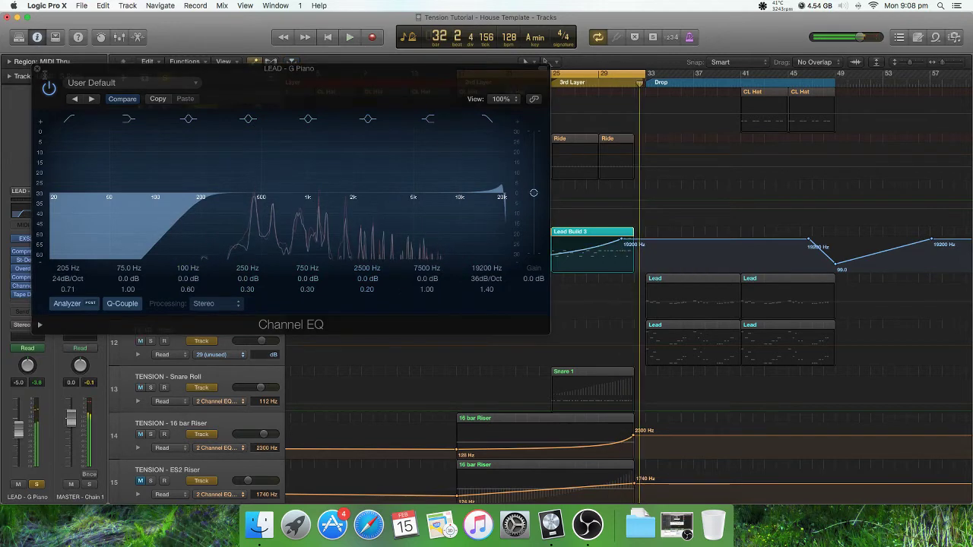
pyautogui.click(36, 68)
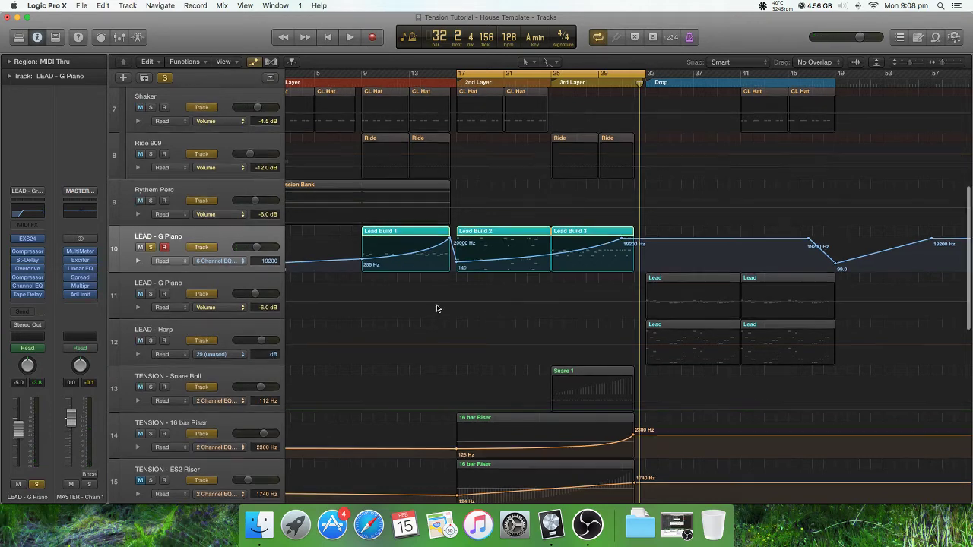
# Examine the regions and automation curves of the drum, lead, tension and bass tracks across the arrangement.
pyautogui.scroll(-2, 494, 272)
pyautogui.scroll(10, 495, 262)
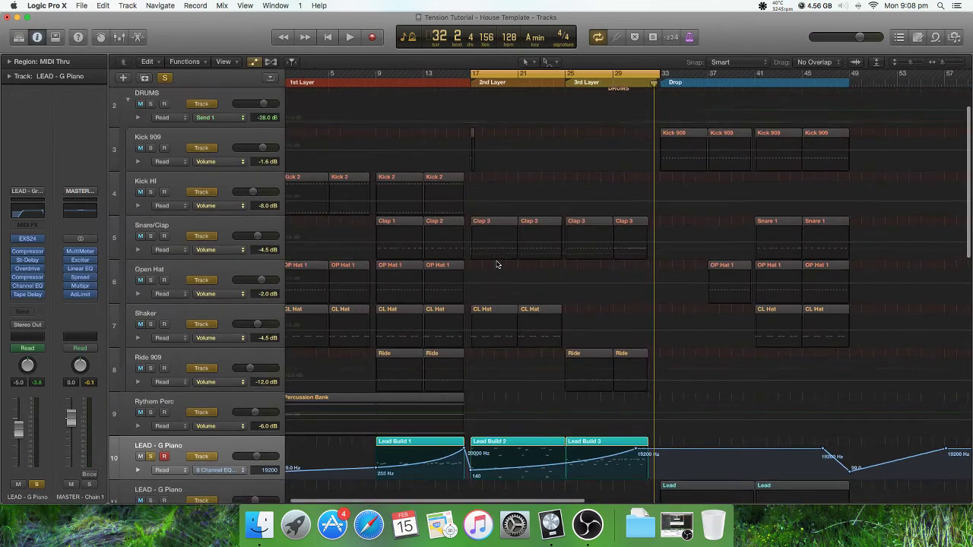
pyautogui.press('a')
pyautogui.scroll(-5, 500, 263)
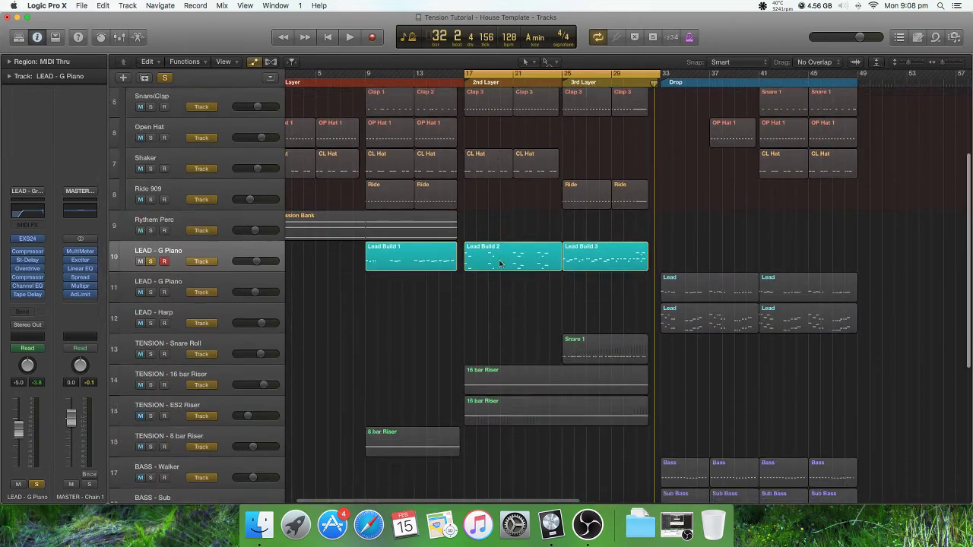
pyautogui.scroll(2, 500, 261)
pyautogui.press('a')
pyautogui.scroll(-5, 497, 263)
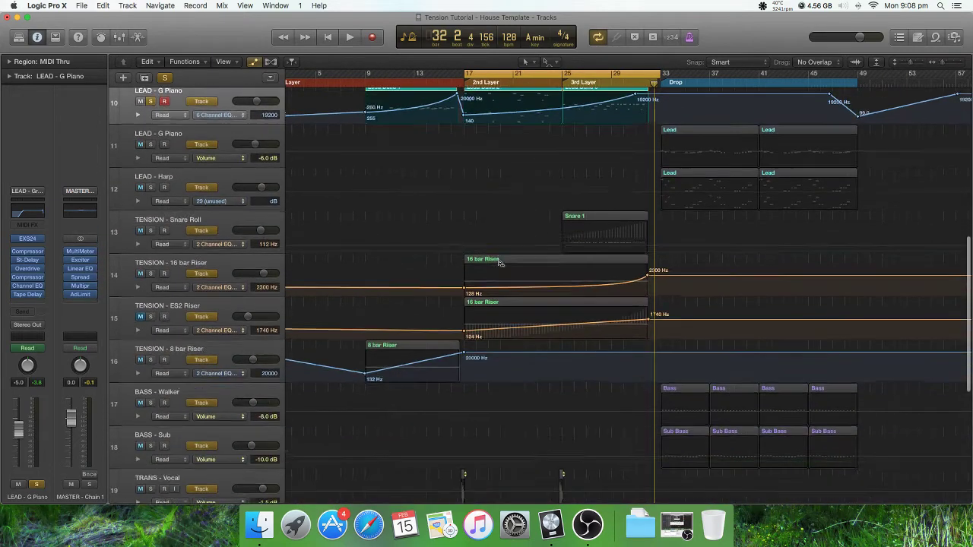
pyautogui.press('a')
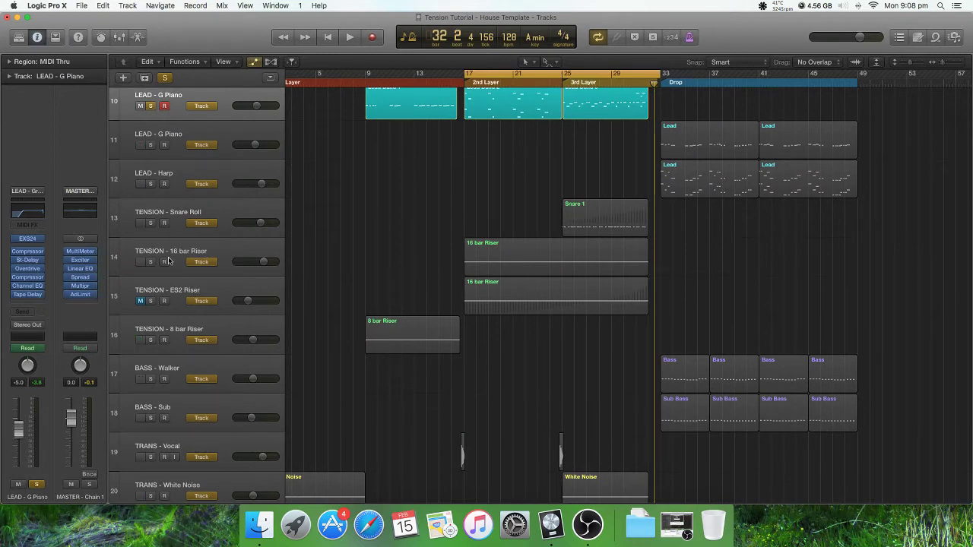
# Solo the TENSION - 16 bar Riser and TENSION - ES2 Riser tracks.
pyautogui.click(244, 242)
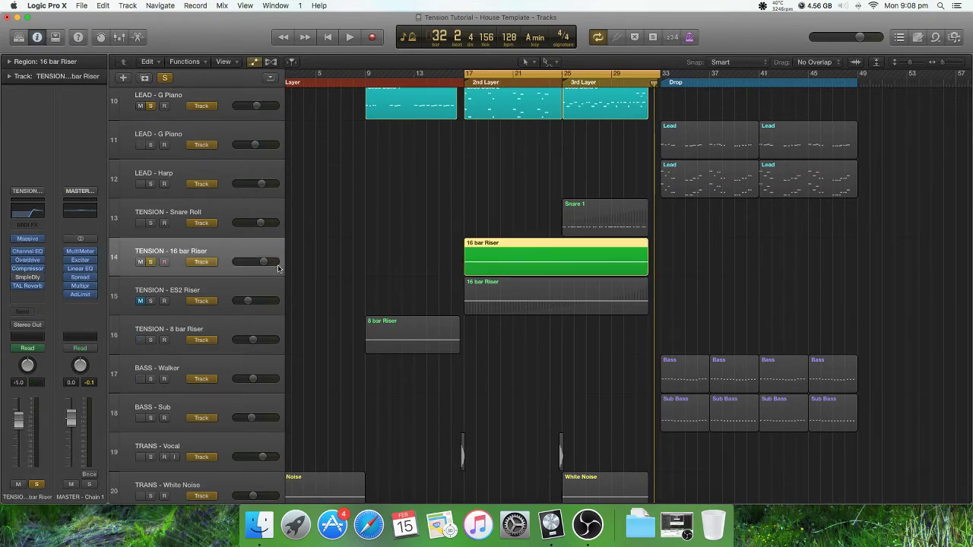
pyautogui.click(151, 301)
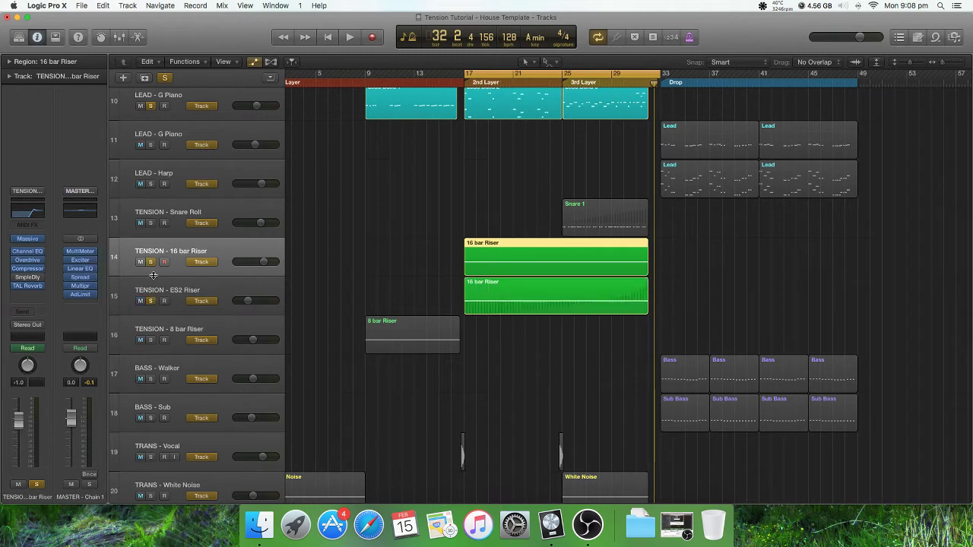
pyautogui.moveTo(28, 240)
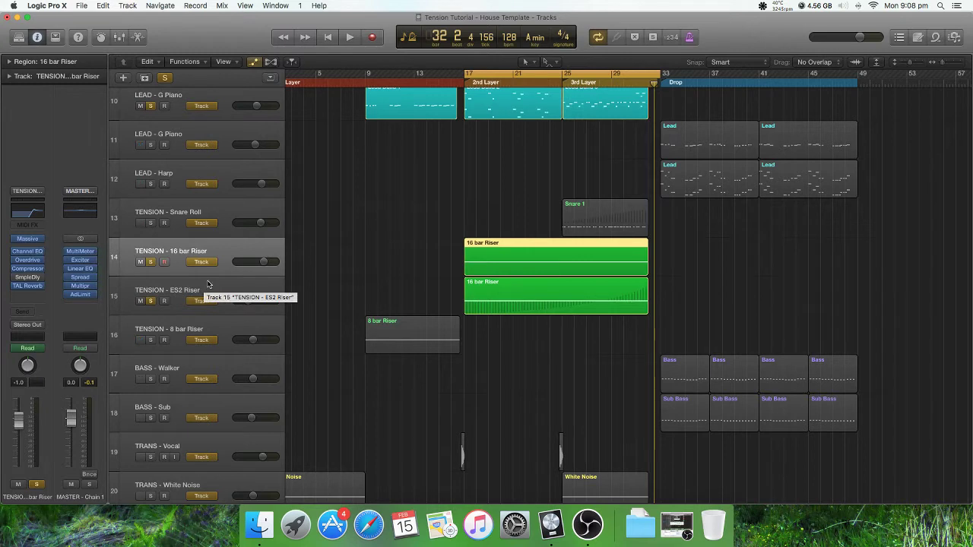
# Take the TENSION - ES2 Riser track out of solo and select the TENSION - 16 bar Riser track.
pyautogui.click(210, 285)
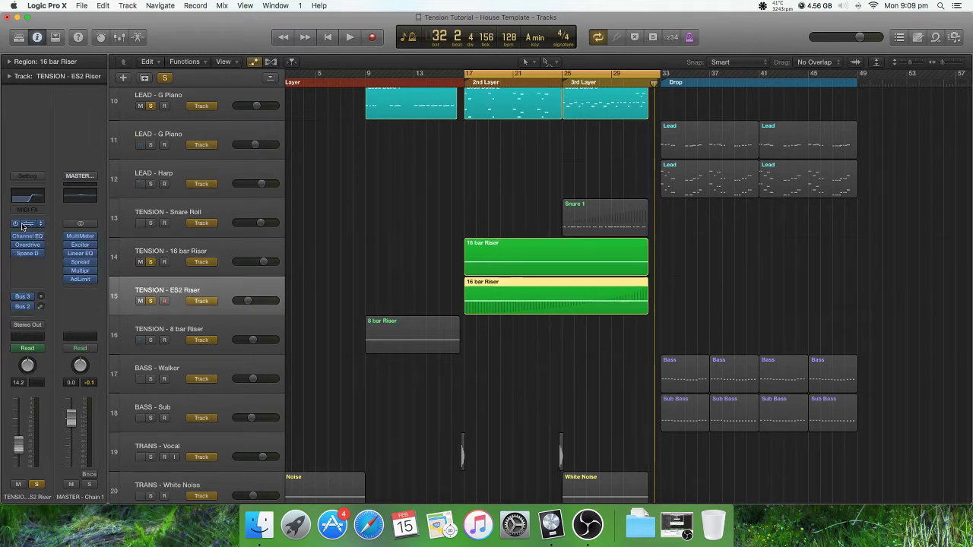
pyautogui.click(150, 301)
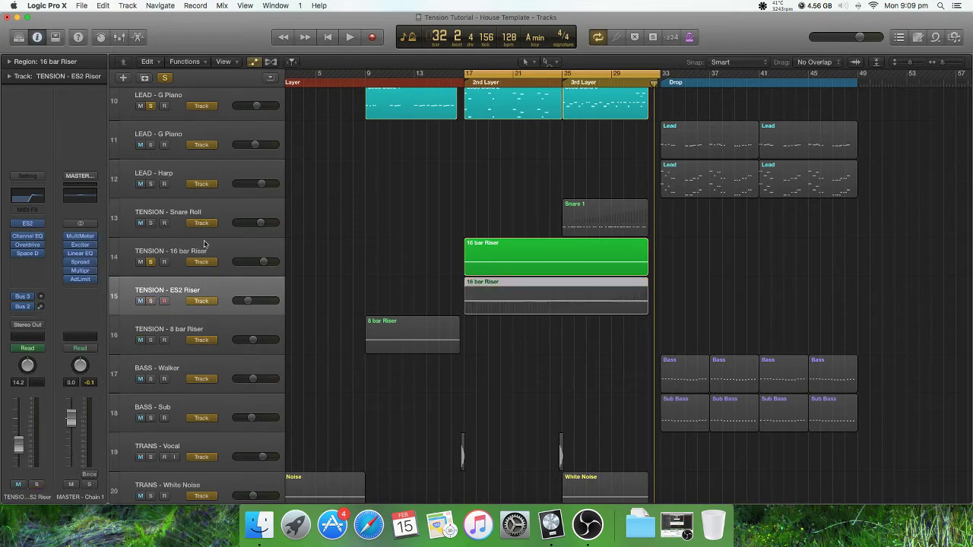
pyautogui.click(235, 248)
# Open the Massive synthesizer on the TENSION - 16 bar Riser track and place its window clear of the track headers.
pyautogui.press('super+Left')
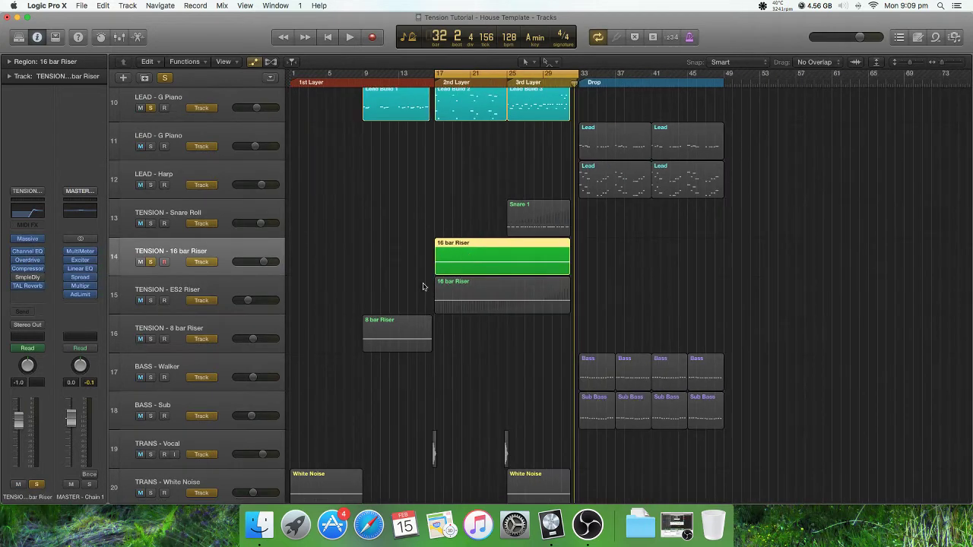
pyautogui.press('a')
pyautogui.press('a')
pyautogui.press('super+Left')
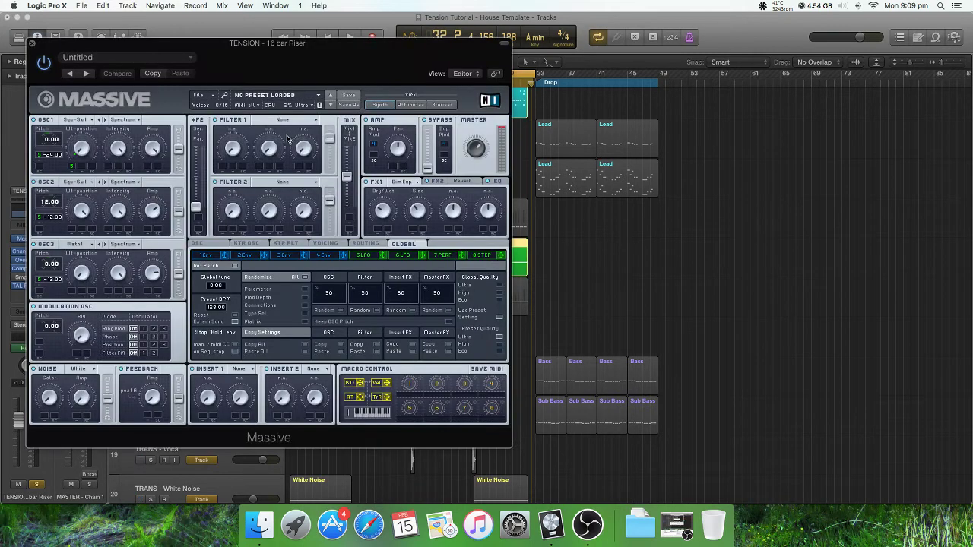
pyautogui.moveTo(330, 50); pyautogui.dragTo(599, 37)
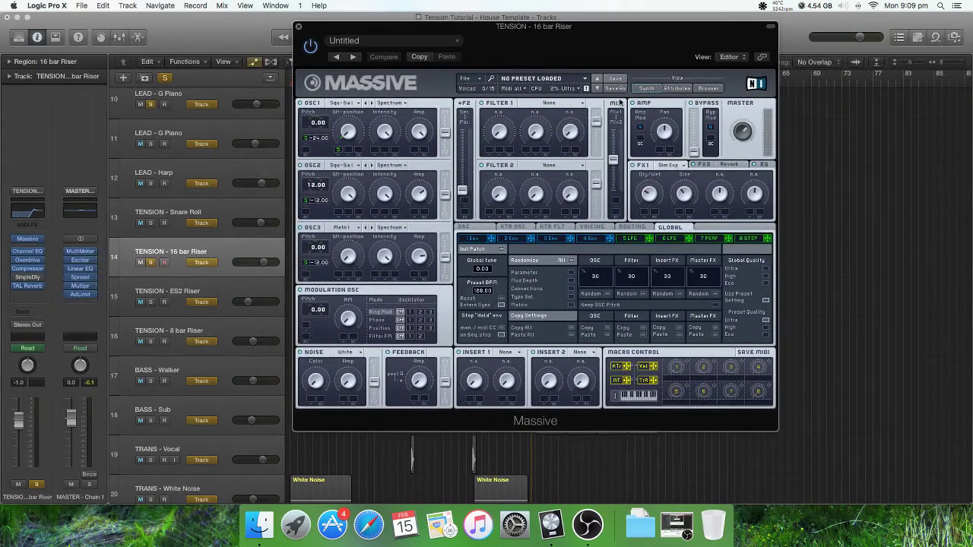
pyautogui.click(466, 79)
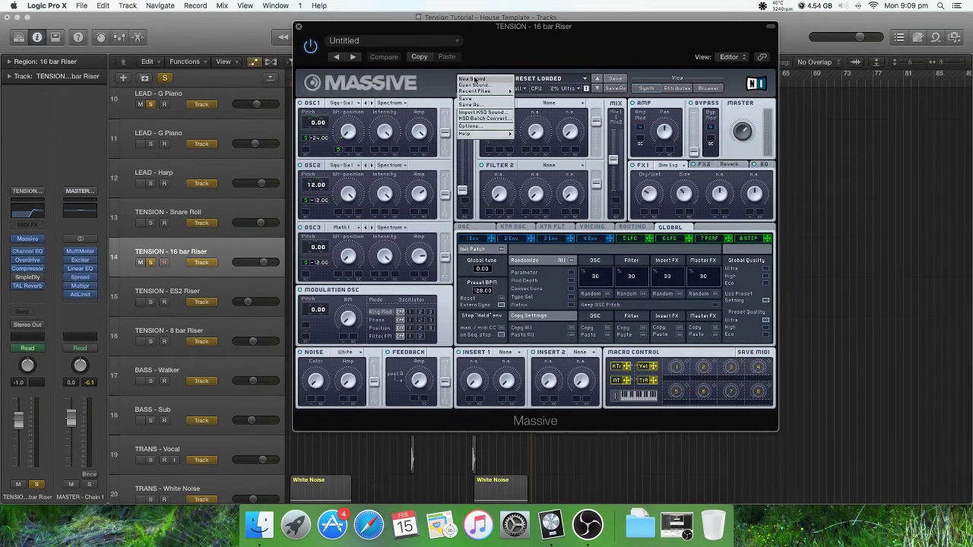
pyautogui.click(646, 79)
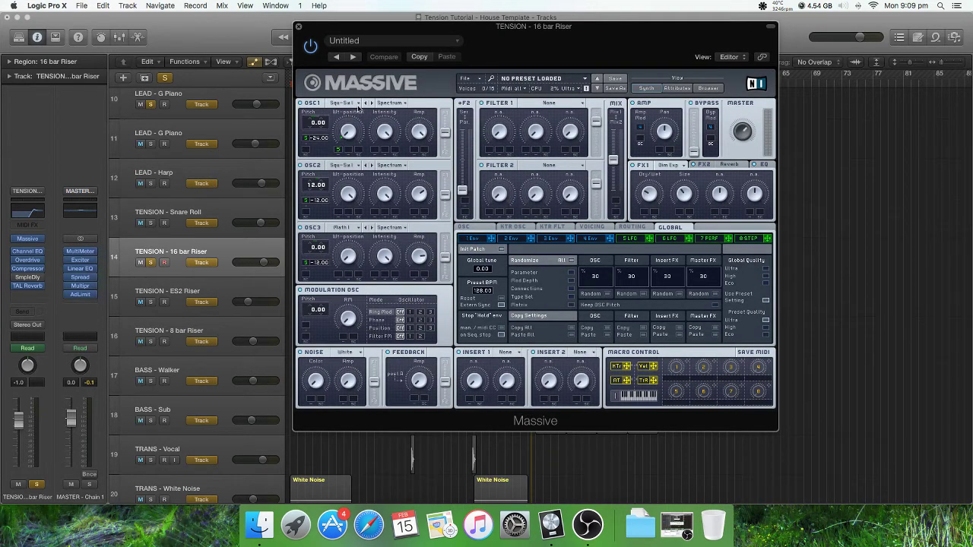
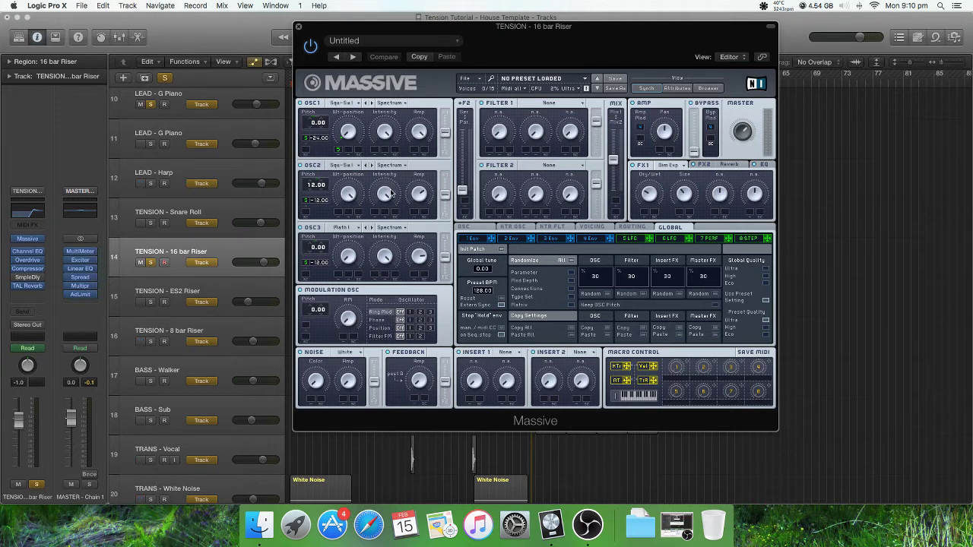
# Show Massive's LFO 5 settings, disable its sync and choose the sine wave for its upper curve.
pyautogui.click(630, 239)
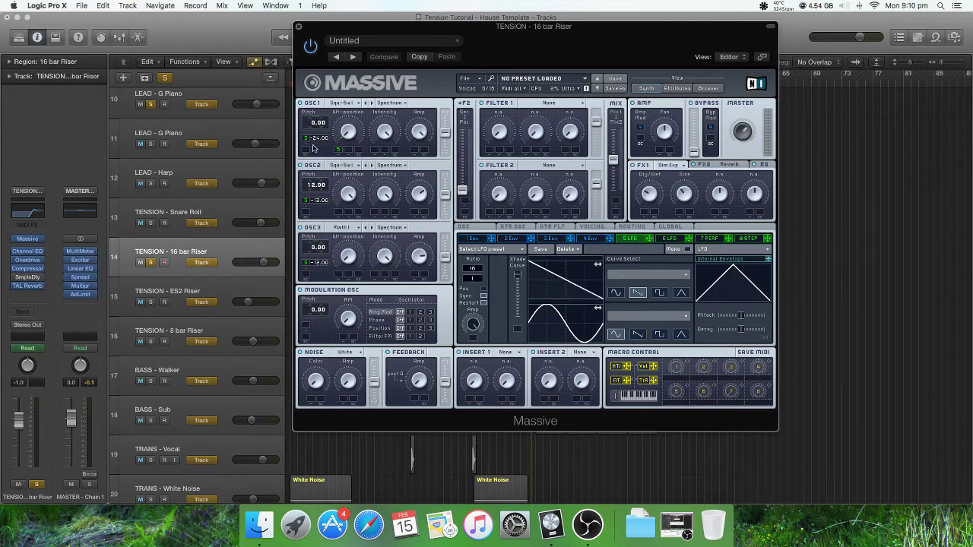
pyautogui.click(484, 296)
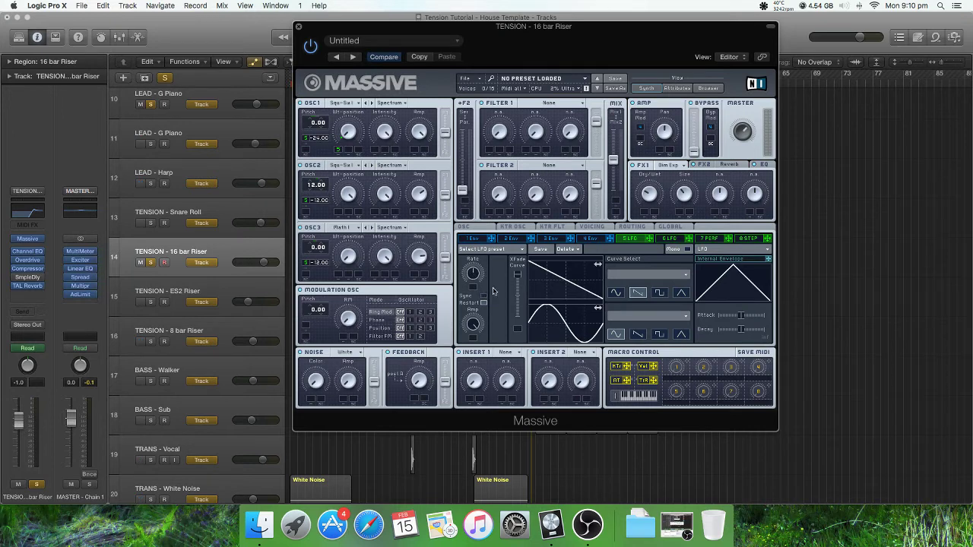
pyautogui.click(618, 294)
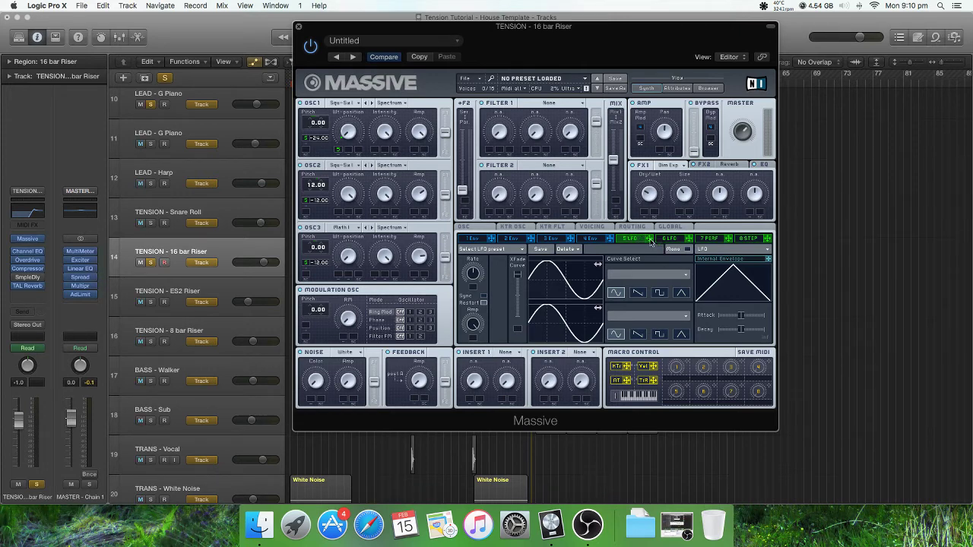
# Assign LFO 5 to the pitch modulation of OSC1 with an amount of -24.00.
pyautogui.moveTo(651, 241)
pyautogui.mouseDown()
pyautogui.moveTo(527, 191)
pyautogui.moveTo(306, 140)
pyautogui.mouseUp()
pyautogui.moveTo(314, 141)
pyautogui.mouseDown()
pyautogui.moveTo(319, 163)
pyautogui.moveTo(327, 142)
pyautogui.mouseUp()
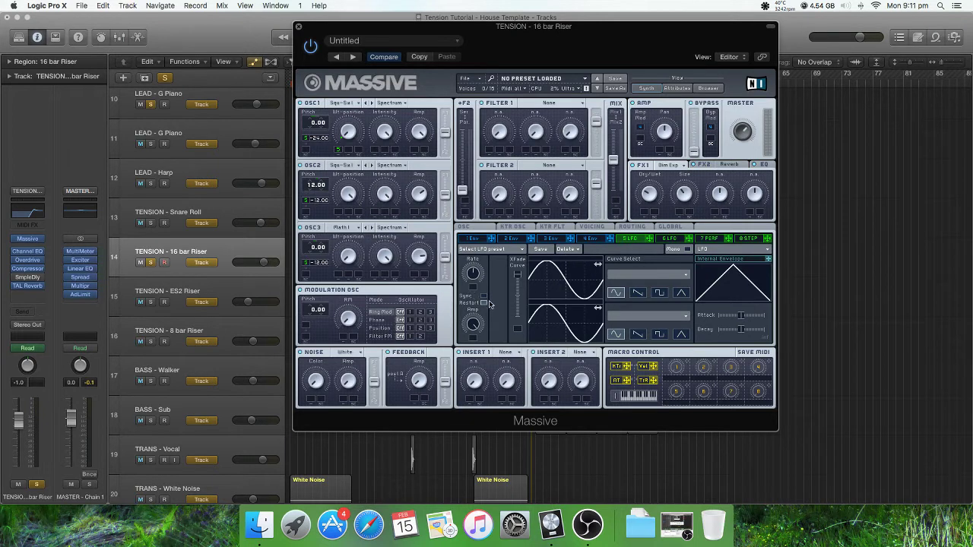
# Enable sync for LFO 5 and set its ratio to 16/1.
pyautogui.click(484, 297)
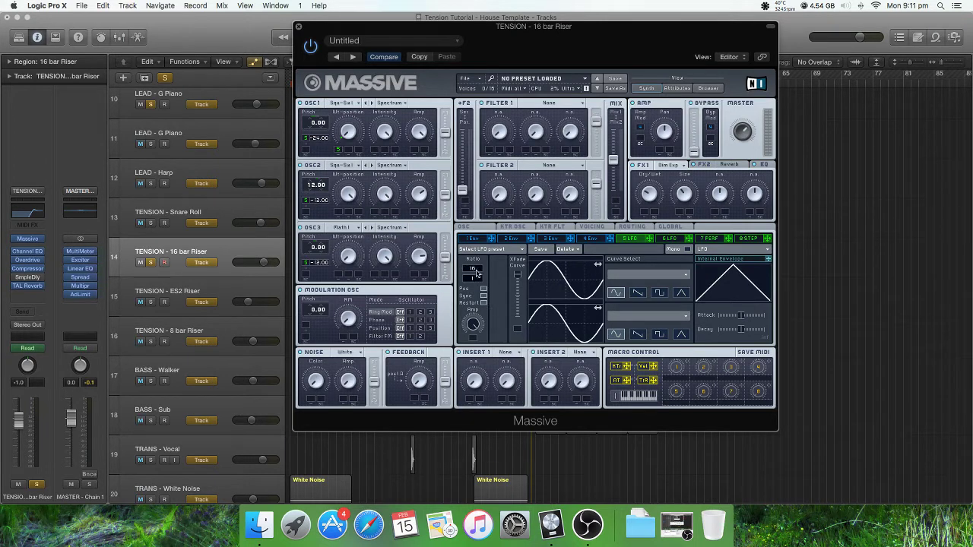
pyautogui.moveTo(476, 269); pyautogui.dragTo(476, 320)
pyautogui.moveTo(475, 283); pyautogui.dragTo(476, 314)
pyautogui.moveTo(477, 269); pyautogui.dragTo(483, 238)
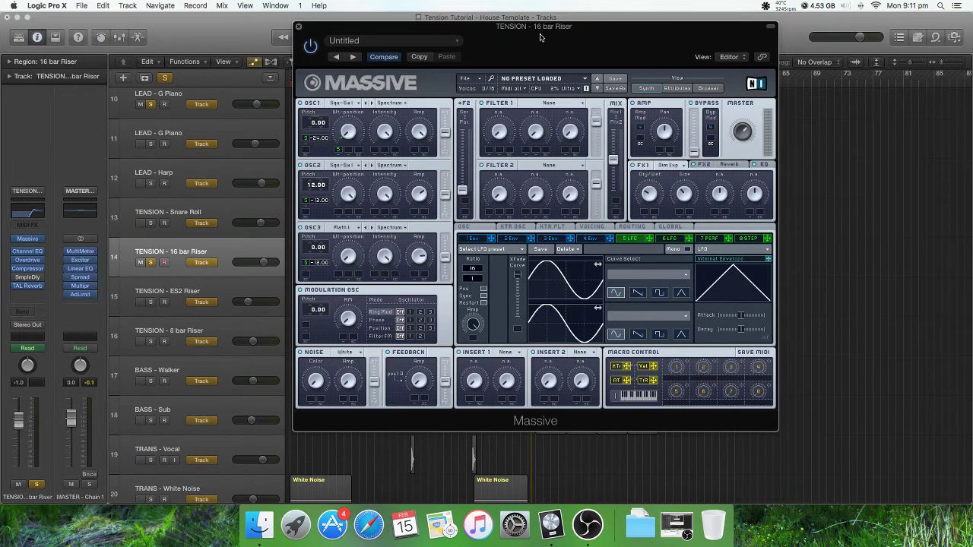
pyautogui.moveTo(543, 38); pyautogui.dragTo(582, 47)
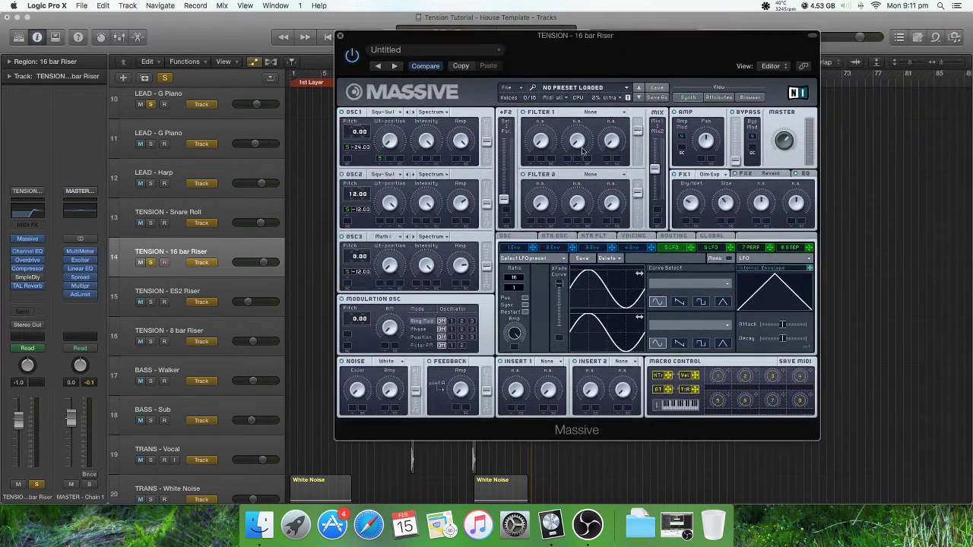
# Set LFO 5's upper curve to the falling sawtooth, and close Massive after viewing its FX2 and EQ settings.
pyautogui.click(681, 302)
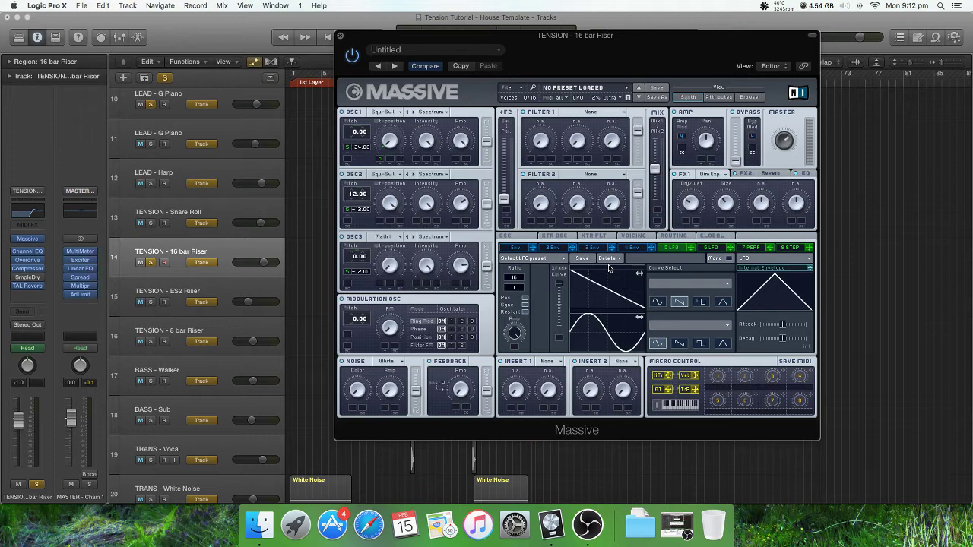
pyautogui.click(769, 175)
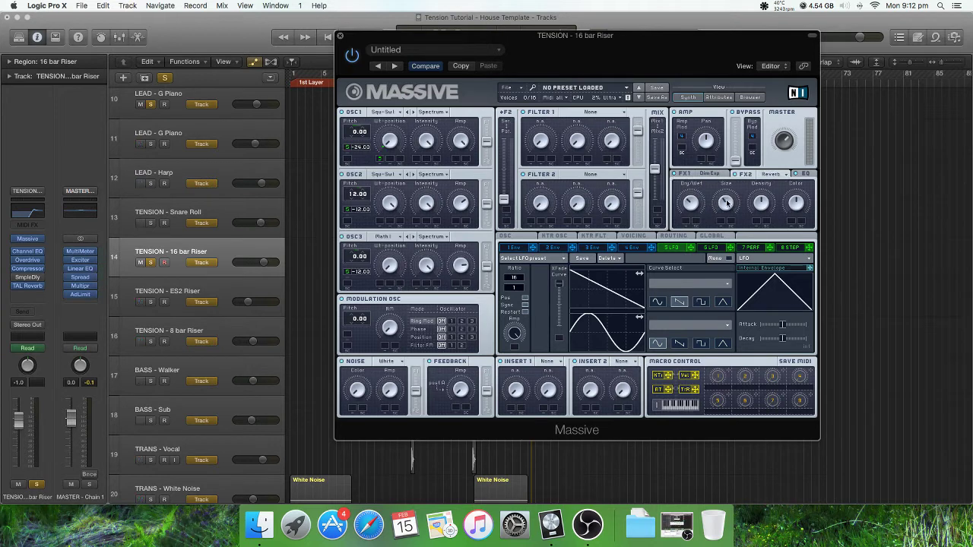
pyautogui.click(806, 174)
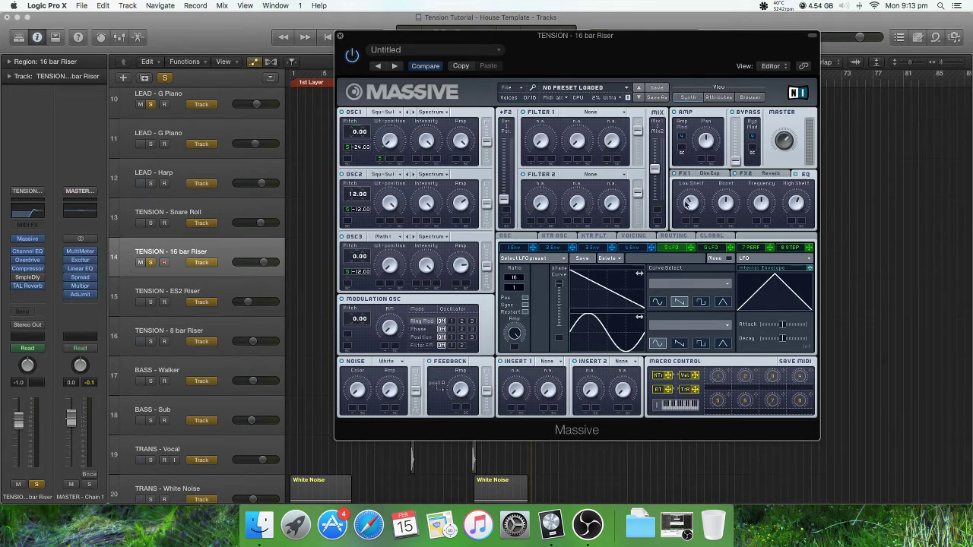
pyautogui.click(341, 36)
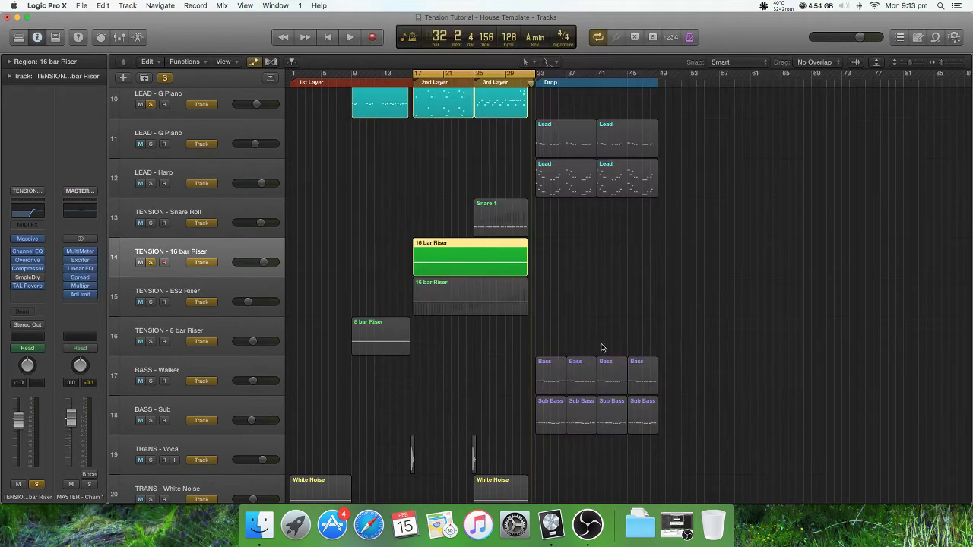
# Examine the sustained note of the 16 bar Riser region in the Piano Roll, and close the editor.
pyautogui.click(585, 307)
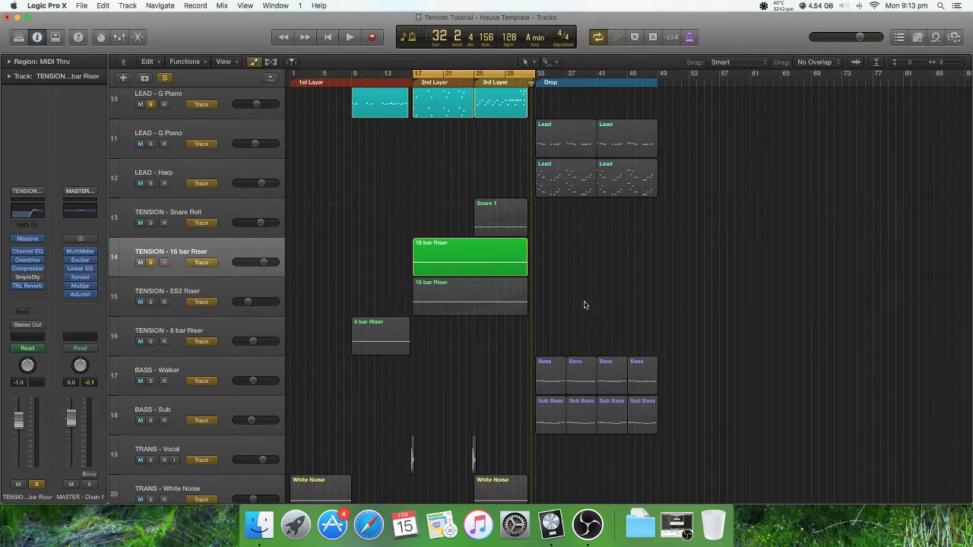
pyautogui.click(460, 255)
pyautogui.doubleClick(477, 259)
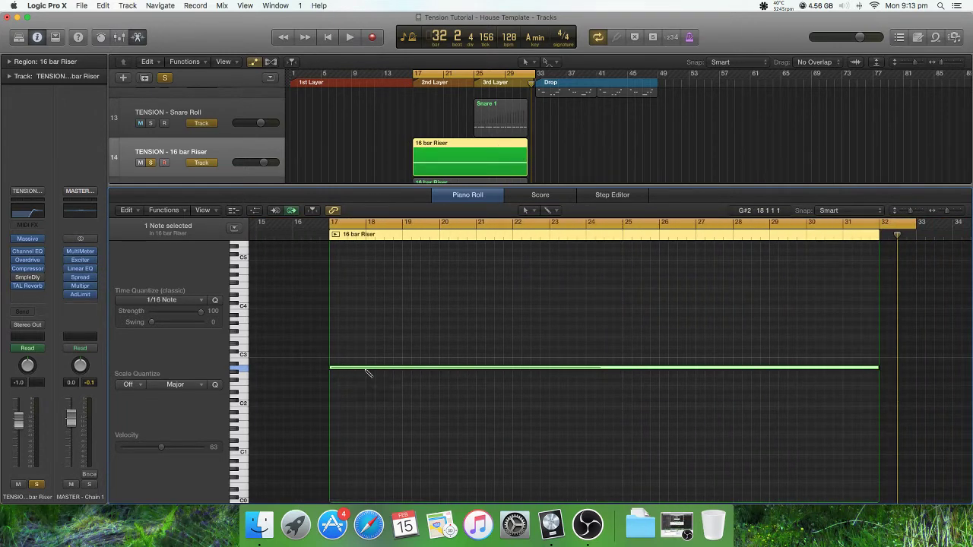
pyautogui.press('super+Down')
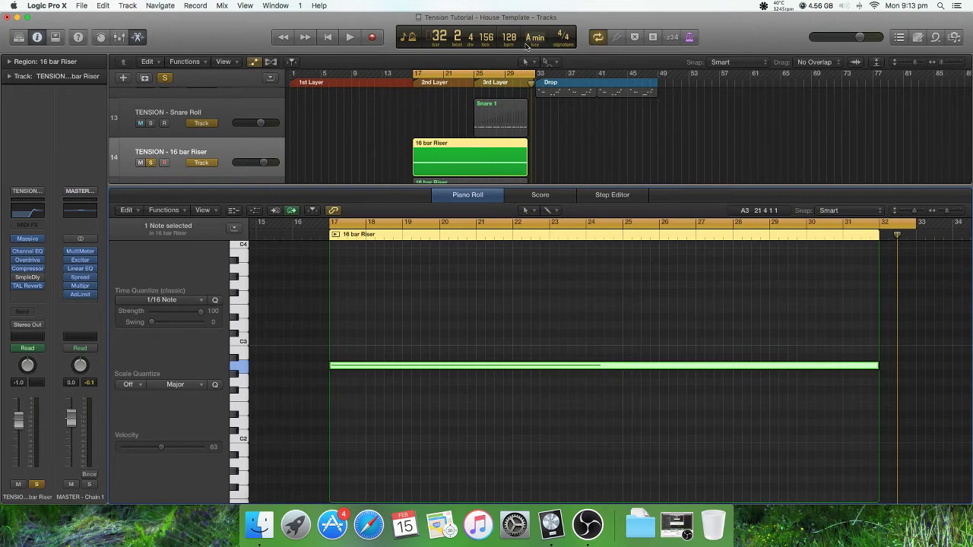
pyautogui.hscroll(-1, 374, 369)
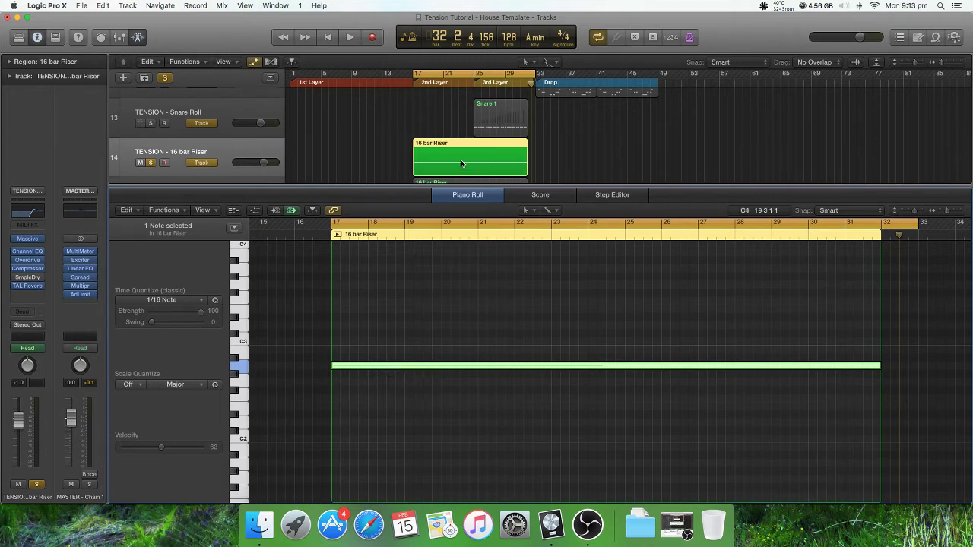
pyautogui.click(414, 368)
pyautogui.moveTo(427, 370)
pyautogui.click(137, 37)
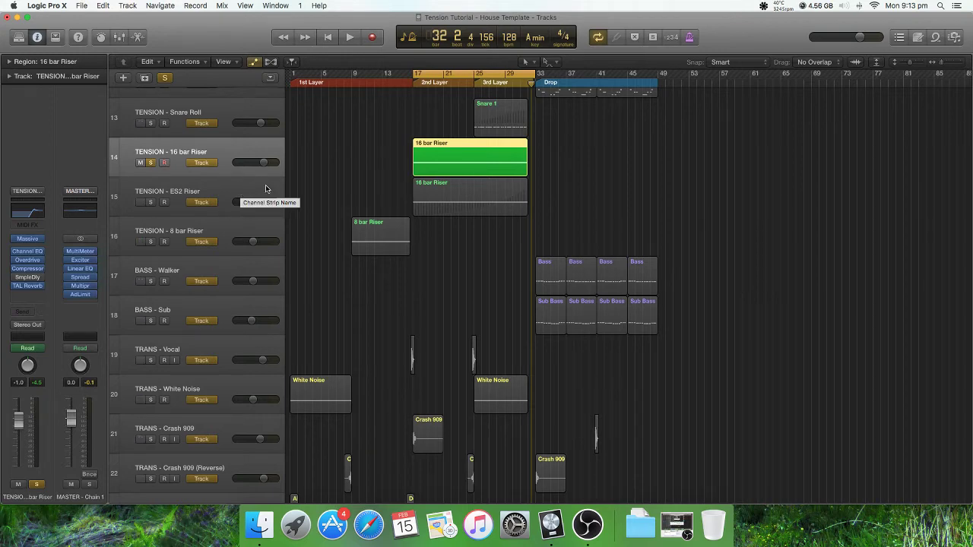
# Show track automation and check which parameter is automated on the TENSION - 16 bar Riser track.
pyautogui.scroll(1, 268, 204)
pyautogui.scroll(2, 267, 204)
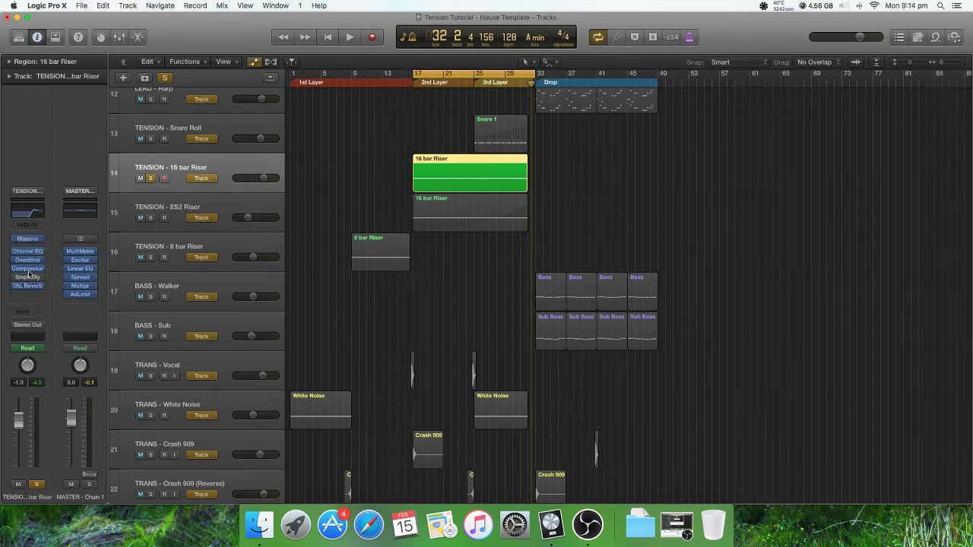
pyautogui.press('a')
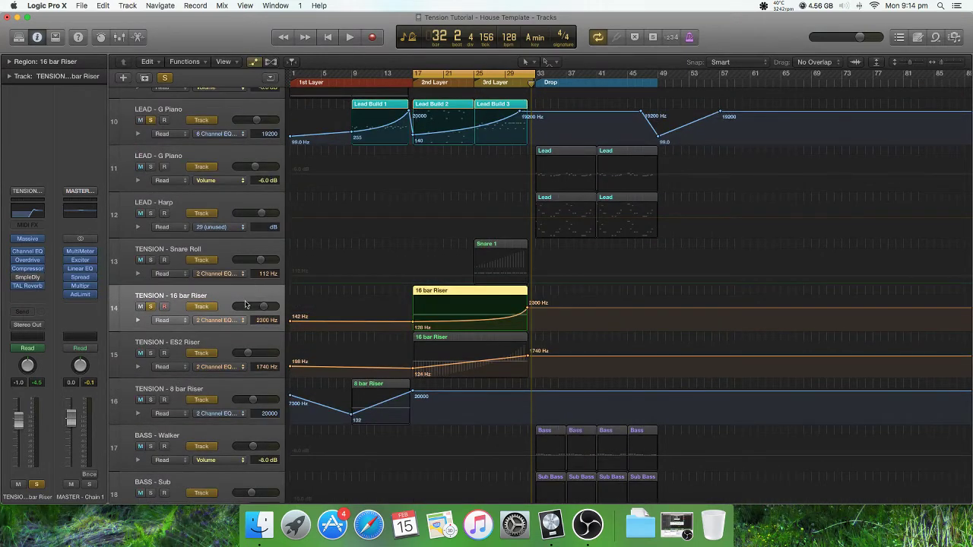
pyautogui.click(236, 320)
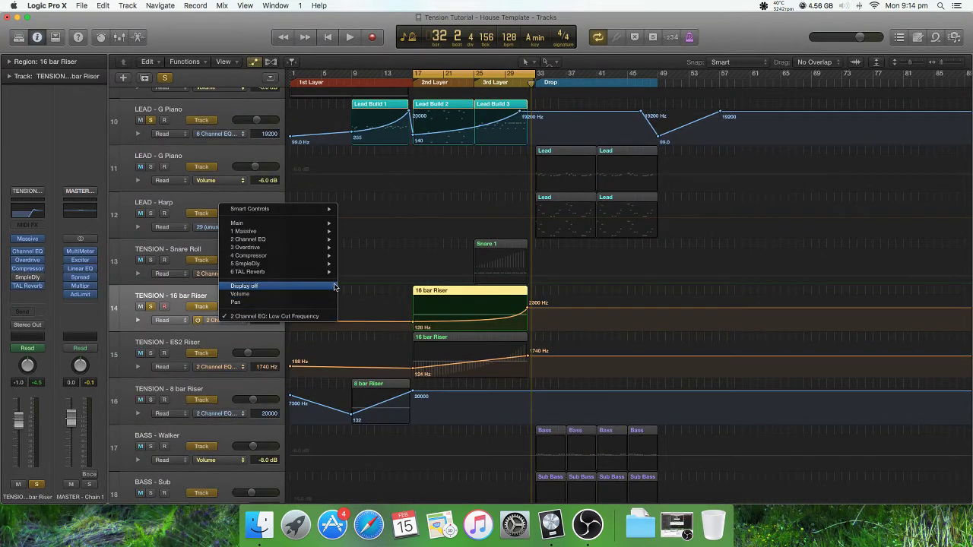
pyautogui.click(393, 237)
pyautogui.scroll(2, 426, 137)
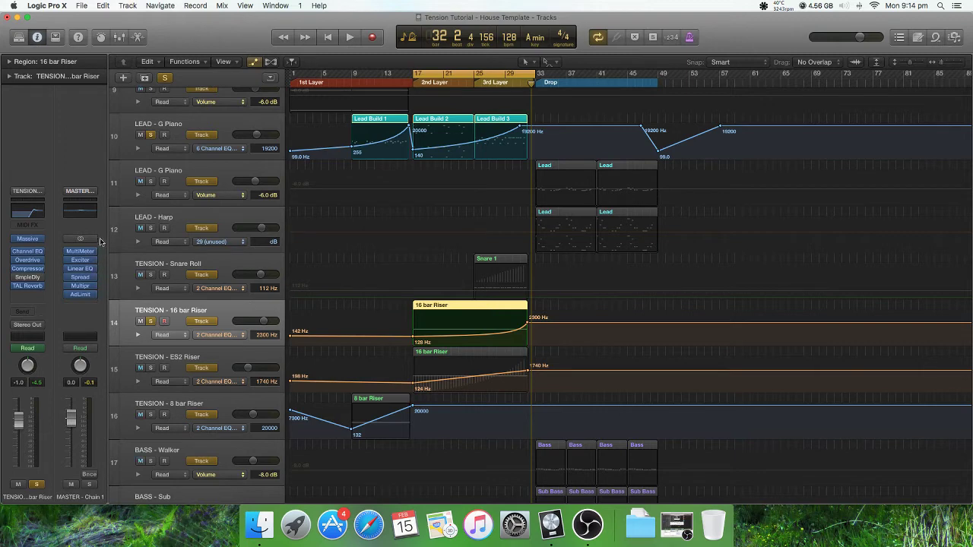
# Examine the low cut filter in the 16 bar Riser track's Channel EQ with playback at the start of the region.
pyautogui.click(25, 205)
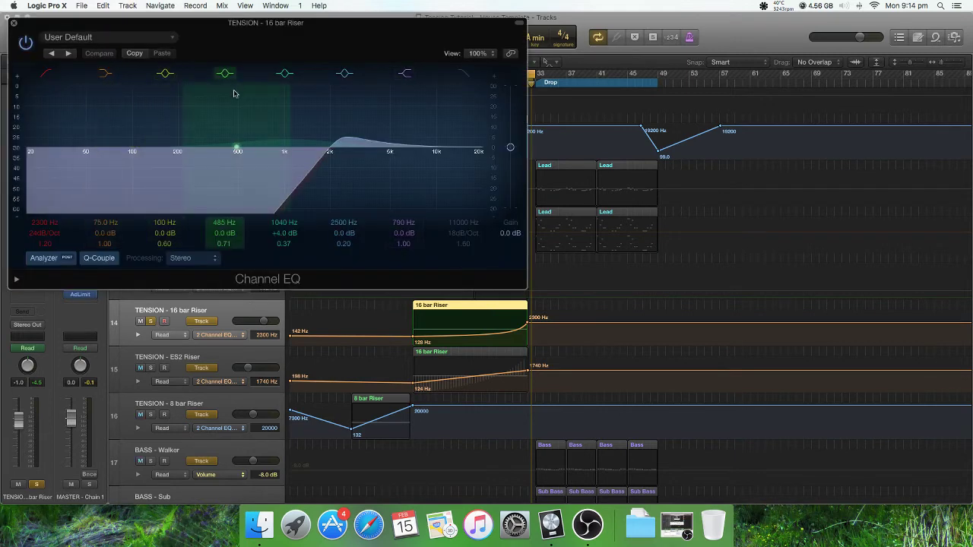
pyautogui.moveTo(372, 35); pyautogui.dragTo(405, 215)
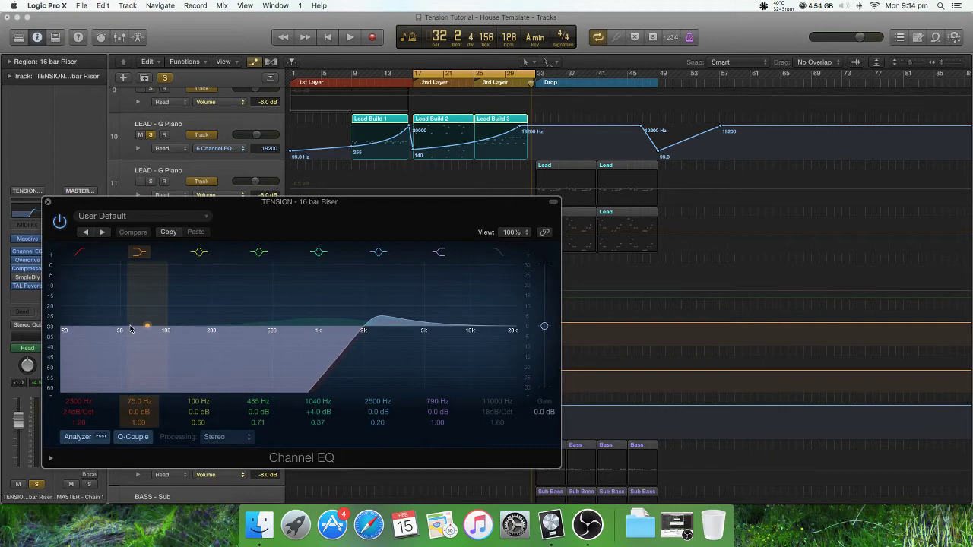
pyautogui.press('space')
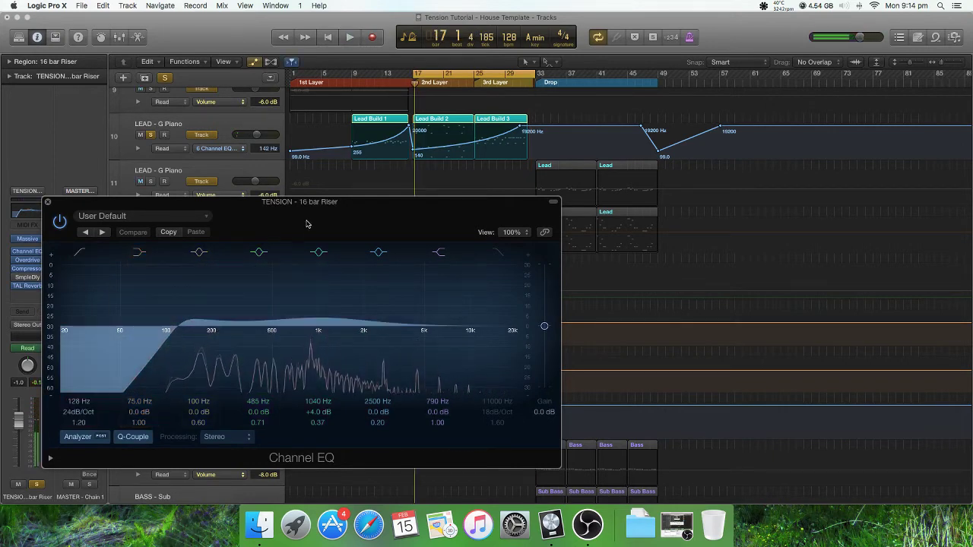
pyautogui.moveTo(307, 224); pyautogui.dragTo(424, 128)
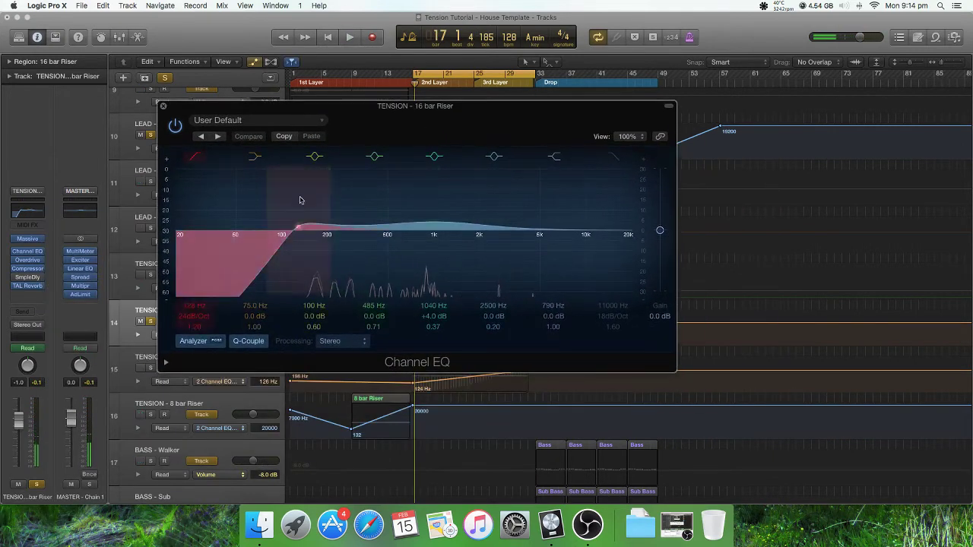
pyautogui.click(164, 106)
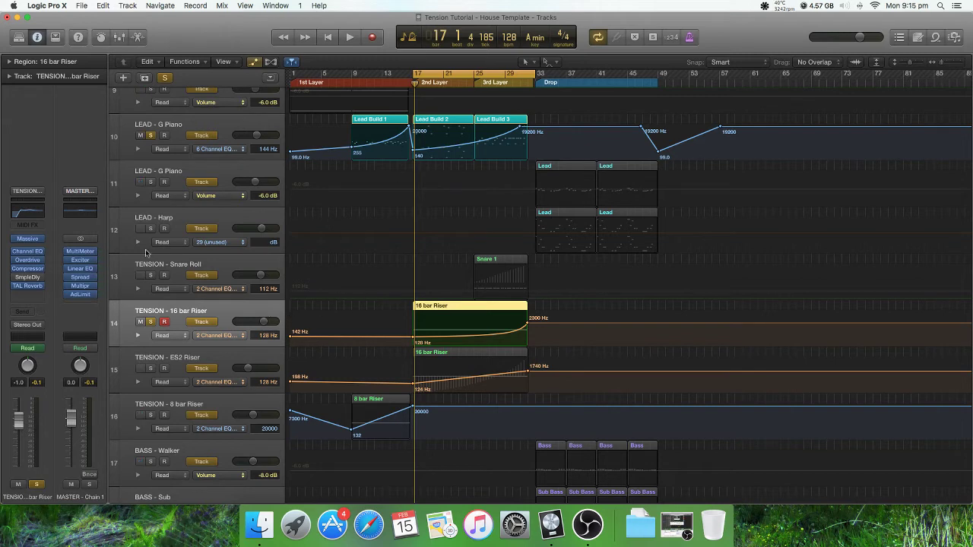
pyautogui.click(37, 214)
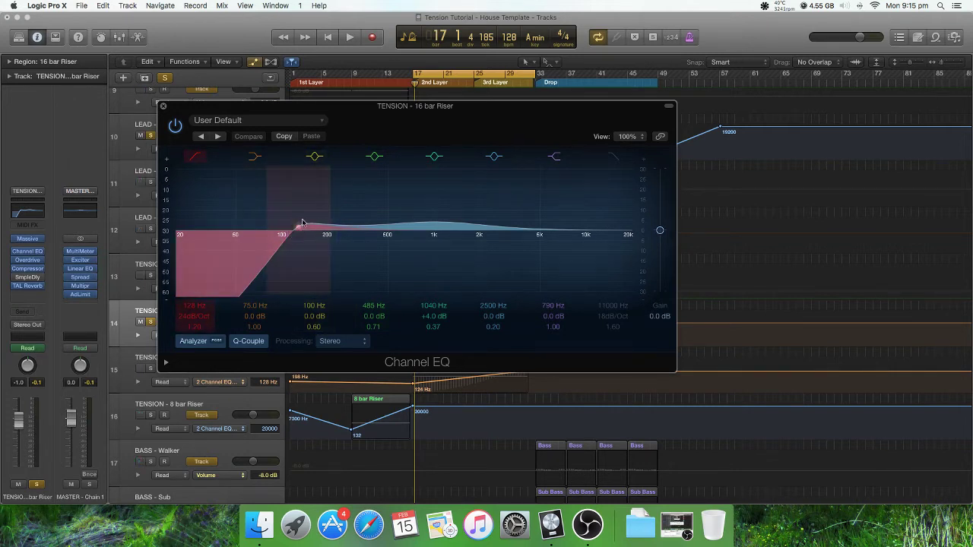
pyautogui.moveTo(428, 114); pyautogui.dragTo(510, 113)
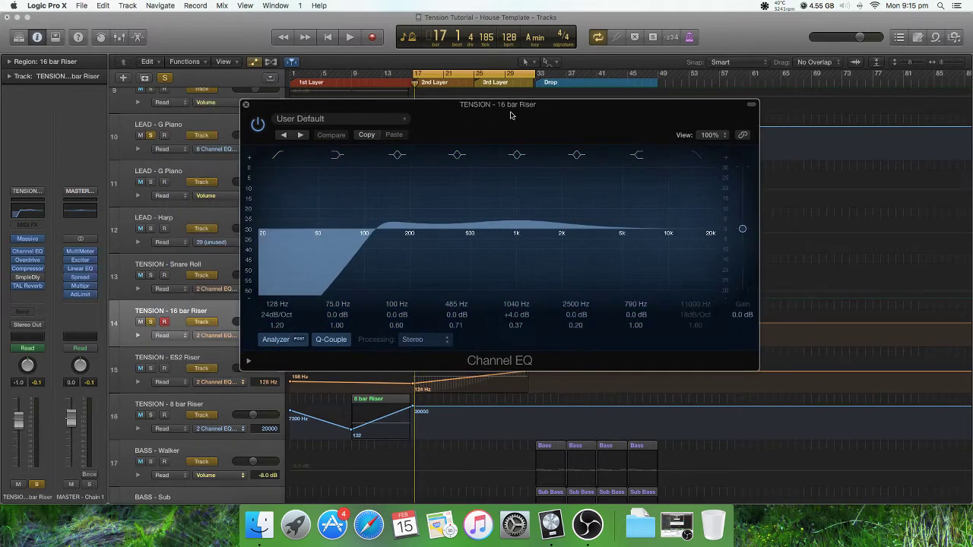
pyautogui.click(245, 105)
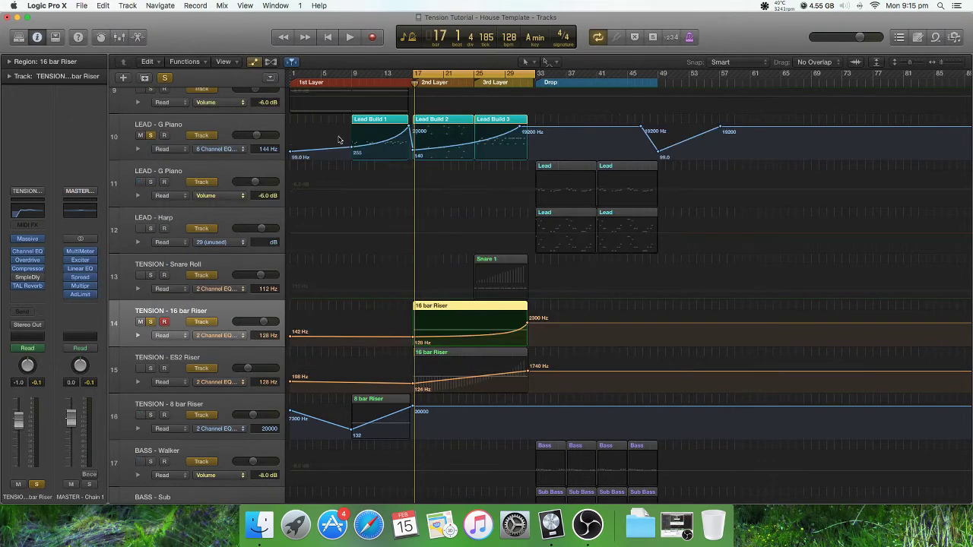
# During playback, set the 16 bar Riser track's volume to -2.2 dB and its Channel EQ low cut Q to 1.40.
pyautogui.press('space')
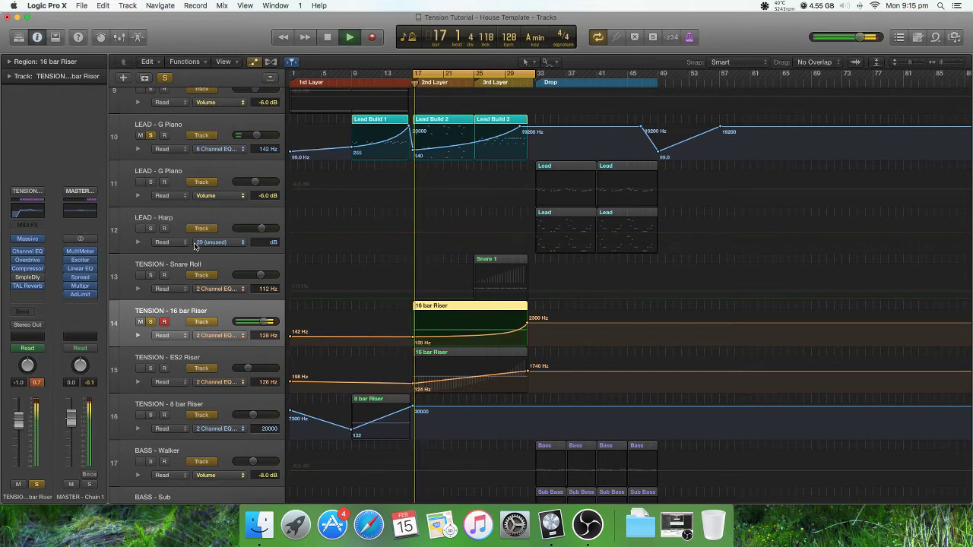
pyautogui.moveTo(263, 322); pyautogui.dragTo(261, 321)
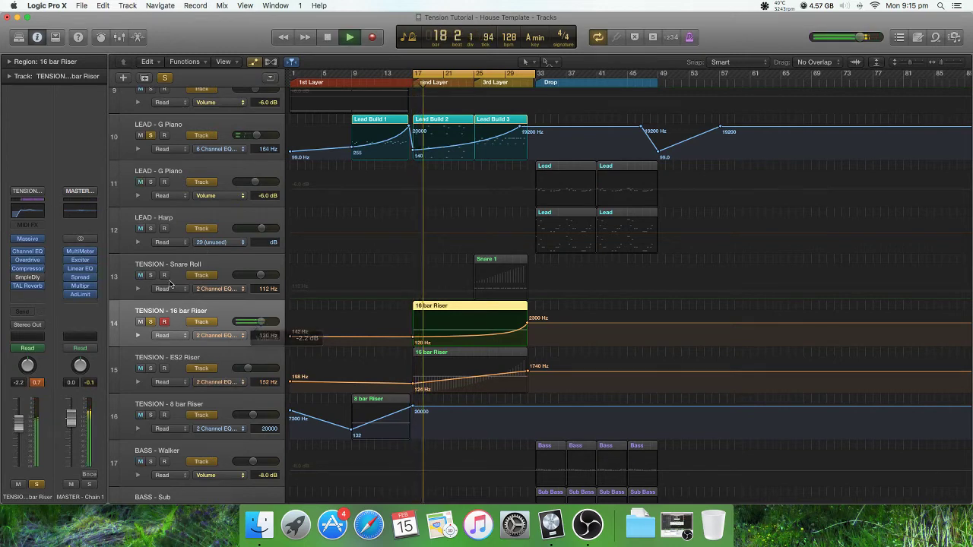
pyautogui.click(29, 212)
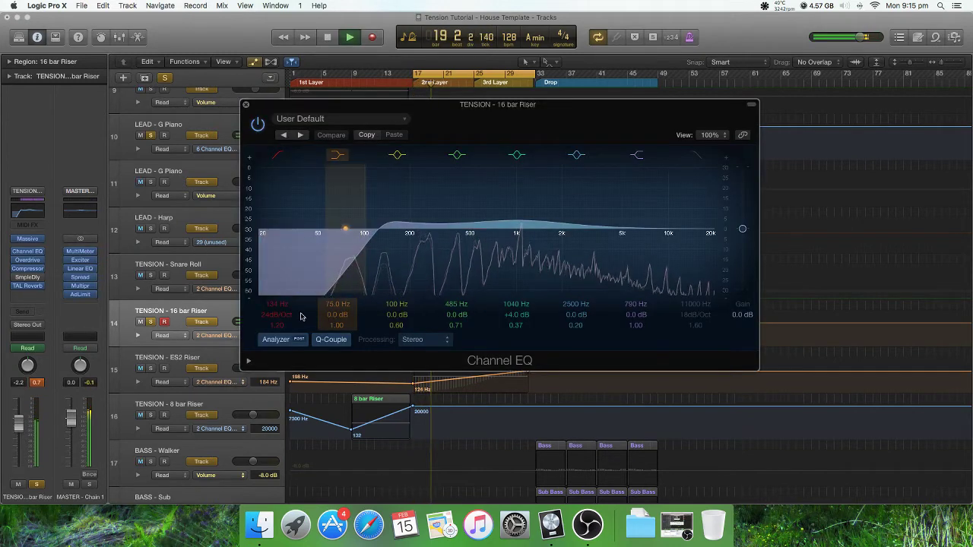
pyautogui.click(321, 284)
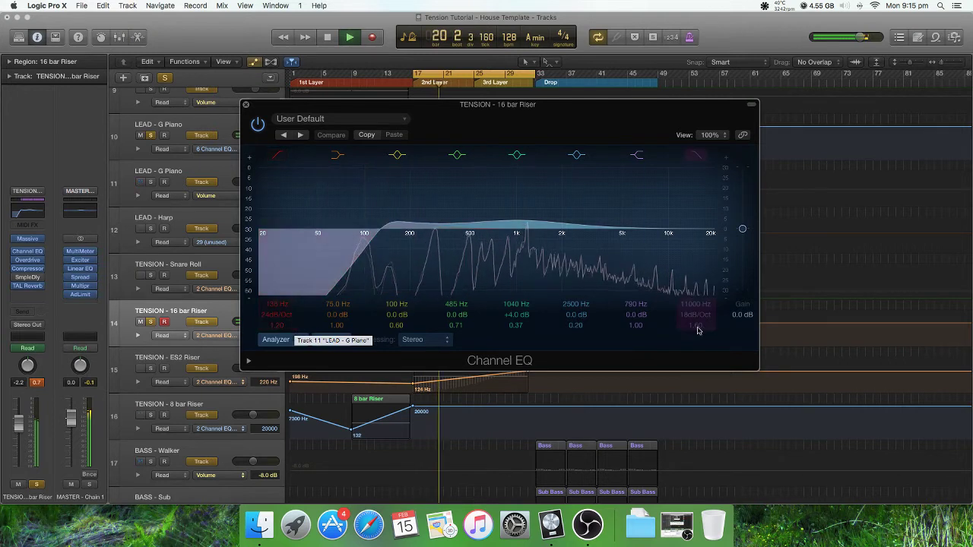
pyautogui.moveTo(295, 329); pyautogui.dragTo(295, 304)
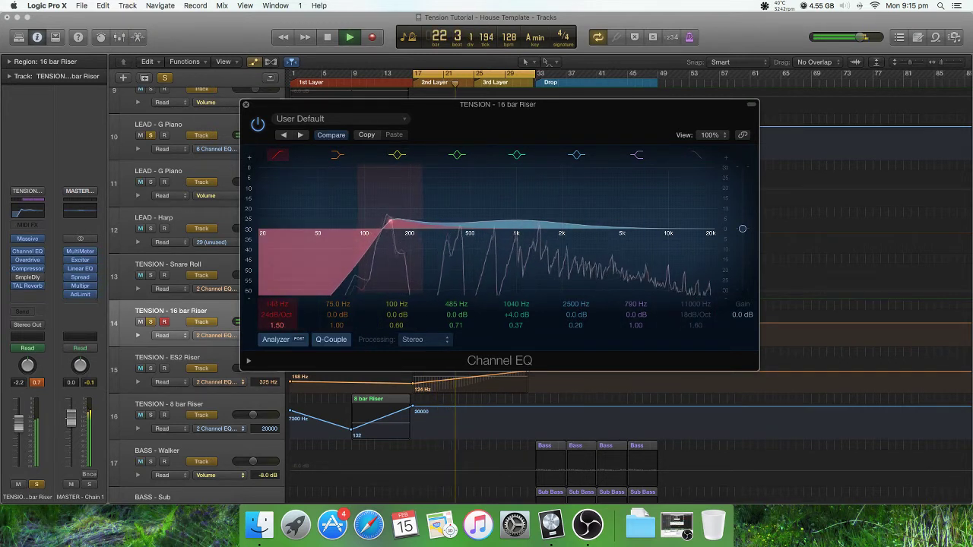
pyautogui.moveTo(423, 117); pyautogui.dragTo(726, 105)
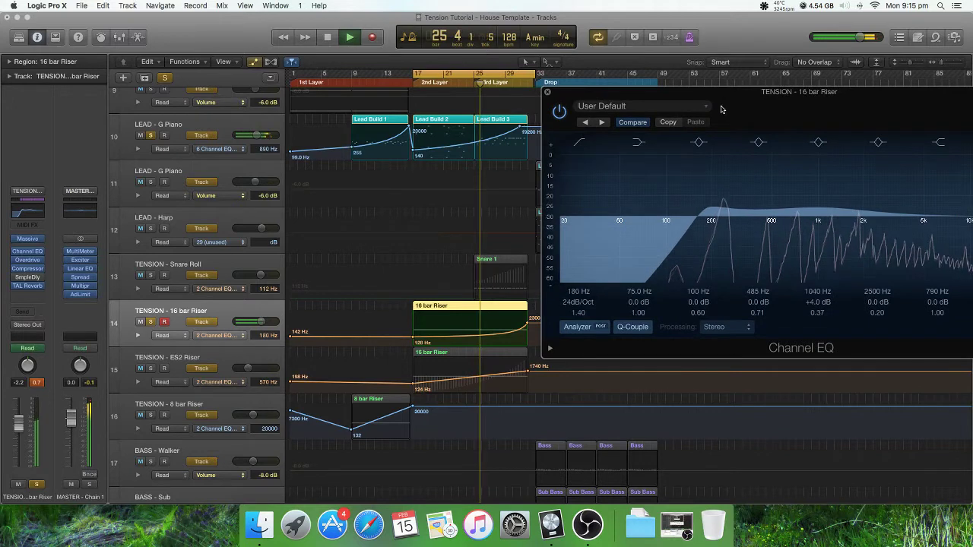
# Raise the riser's final low cut automation point to 10400 Hz and close the Channel EQ.
pyautogui.moveTo(526, 323); pyautogui.dragTo(527, 316)
pyautogui.moveTo(736, 99); pyautogui.dragTo(205, 37)
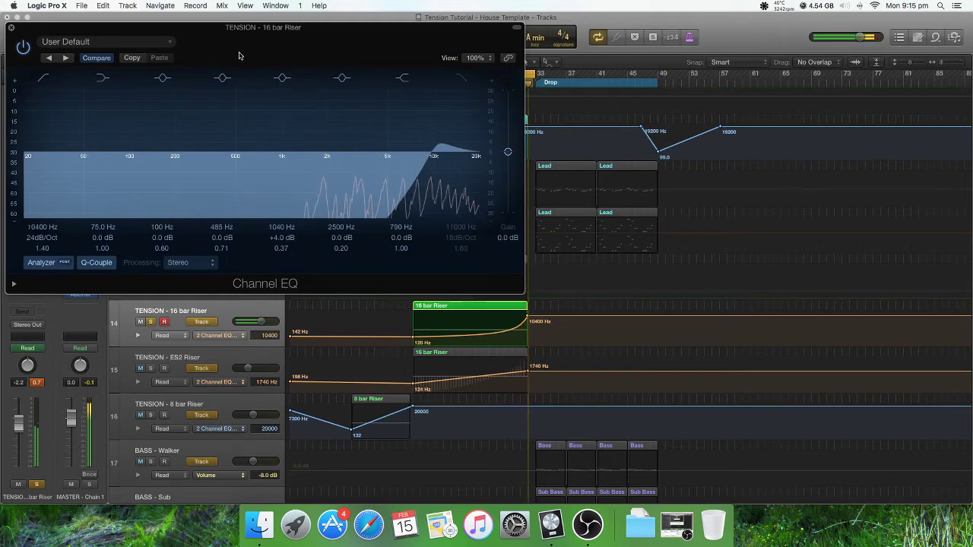
pyautogui.click(11, 26)
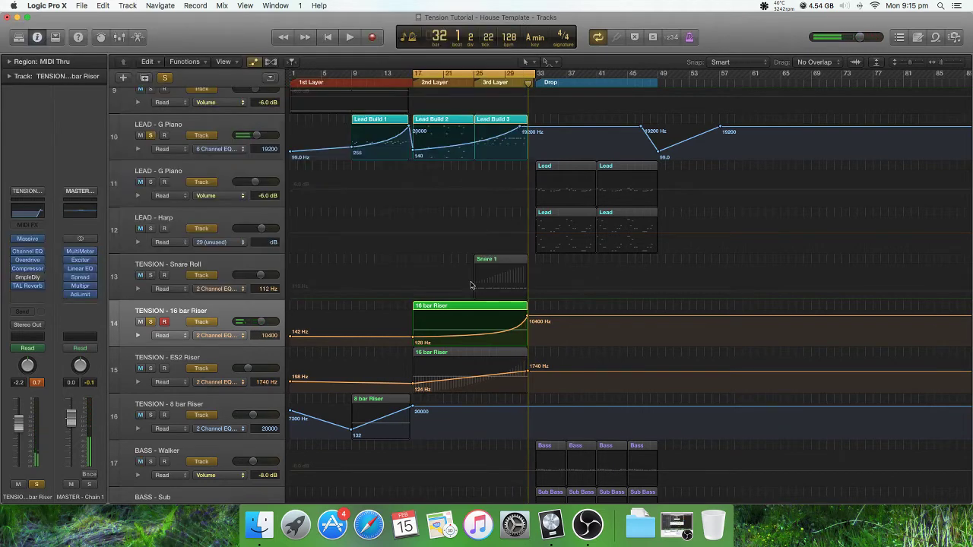
# View the low cut in the TENSION - Snare Roll track's Channel EQ, move its window off the build-up regions and reselect the 16 bar Riser track.
pyautogui.click(241, 265)
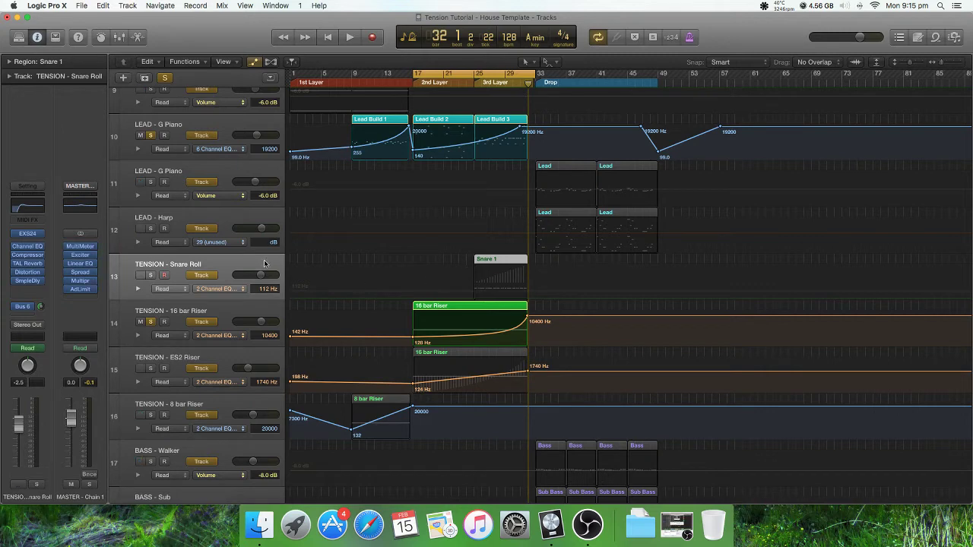
pyautogui.click(36, 209)
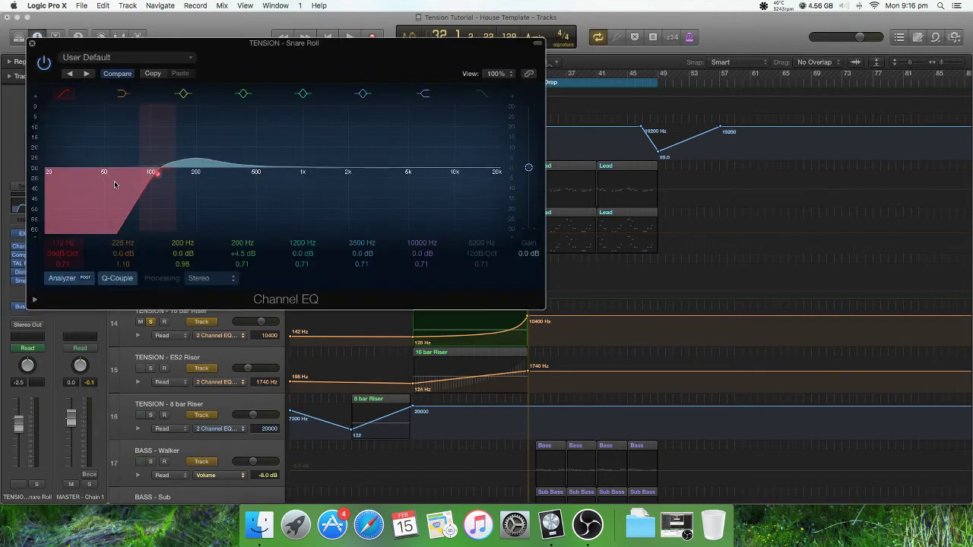
pyautogui.moveTo(321, 43); pyautogui.dragTo(731, 72)
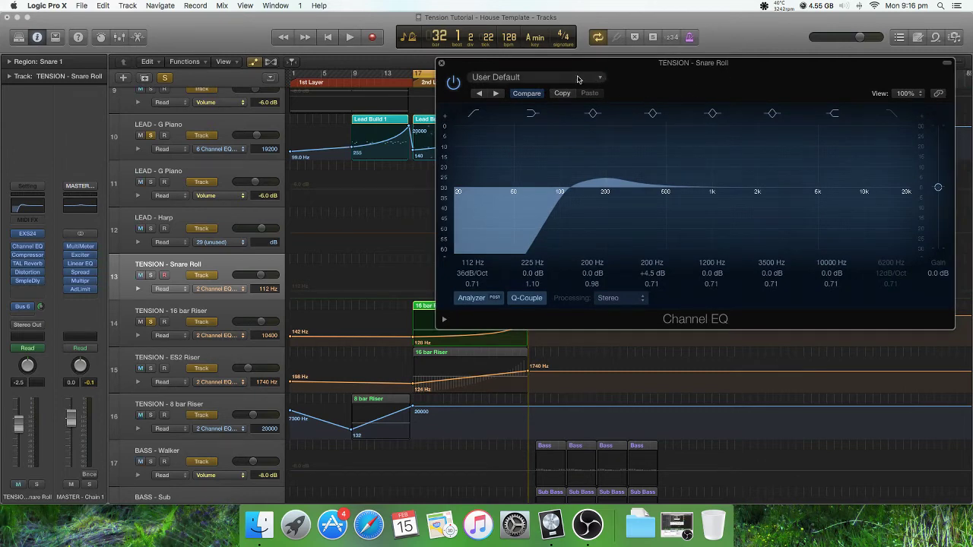
pyautogui.moveTo(642, 77); pyautogui.dragTo(575, 95)
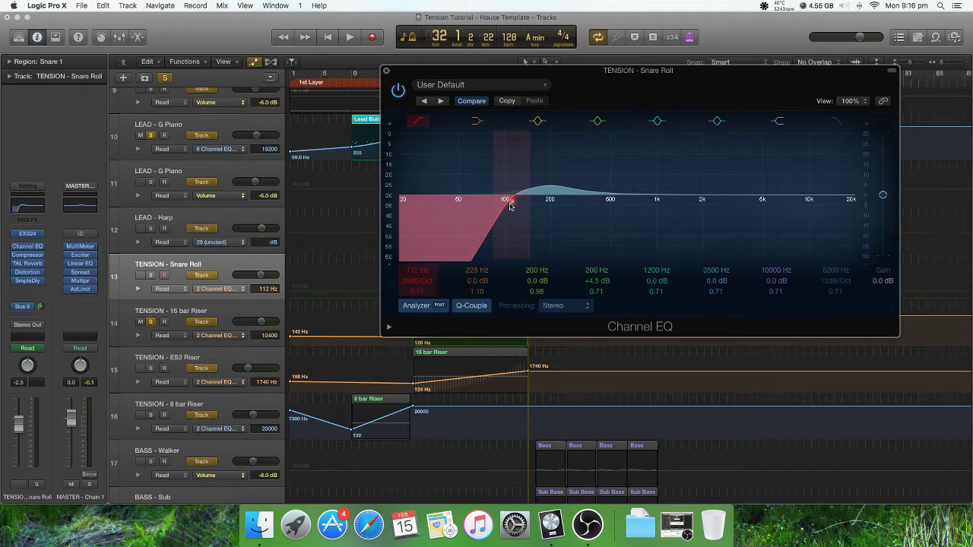
pyautogui.moveTo(577, 92); pyautogui.dragTo(733, 91)
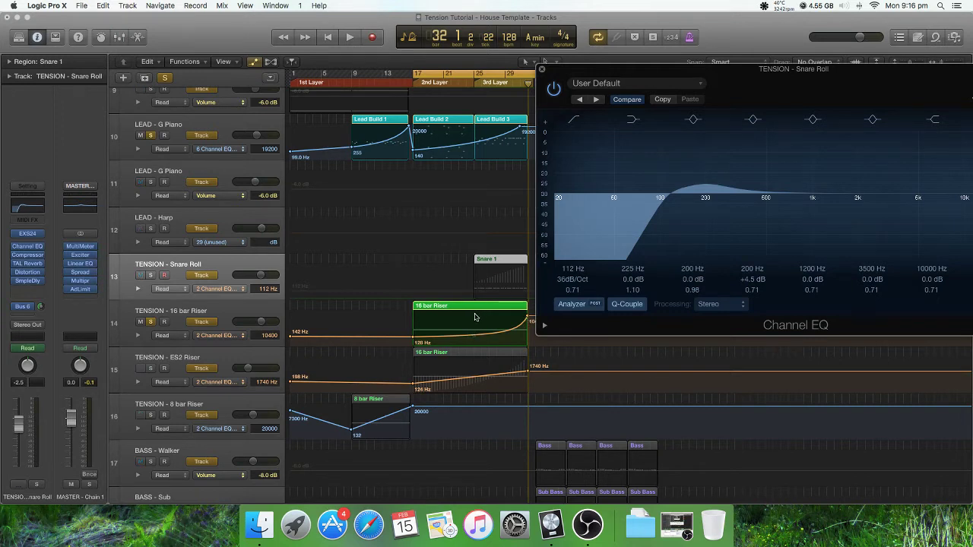
pyautogui.click(264, 321)
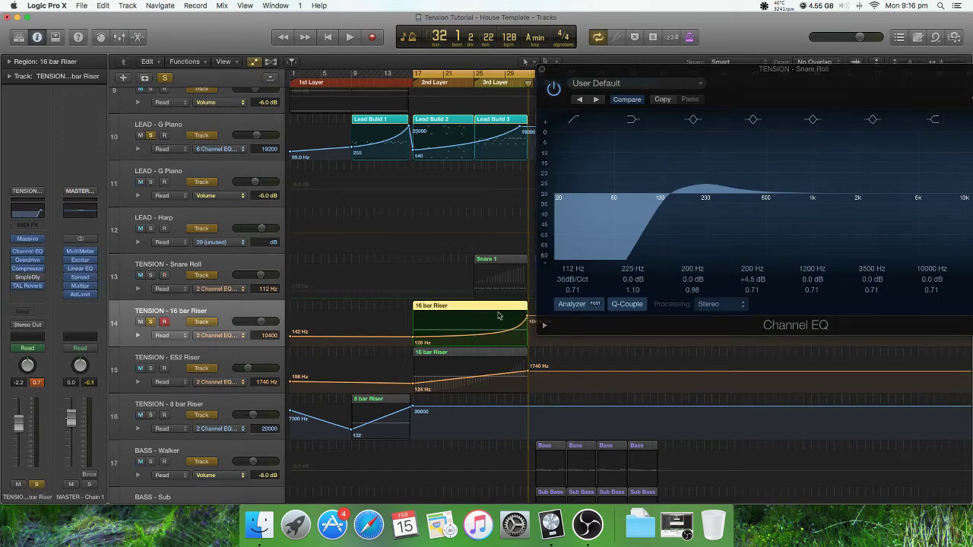
# Close the Snare Roll's Channel EQ, solo the TENSION - Snare Roll track and set the cycle range to bars 25 to 33.
pyautogui.click(201, 280)
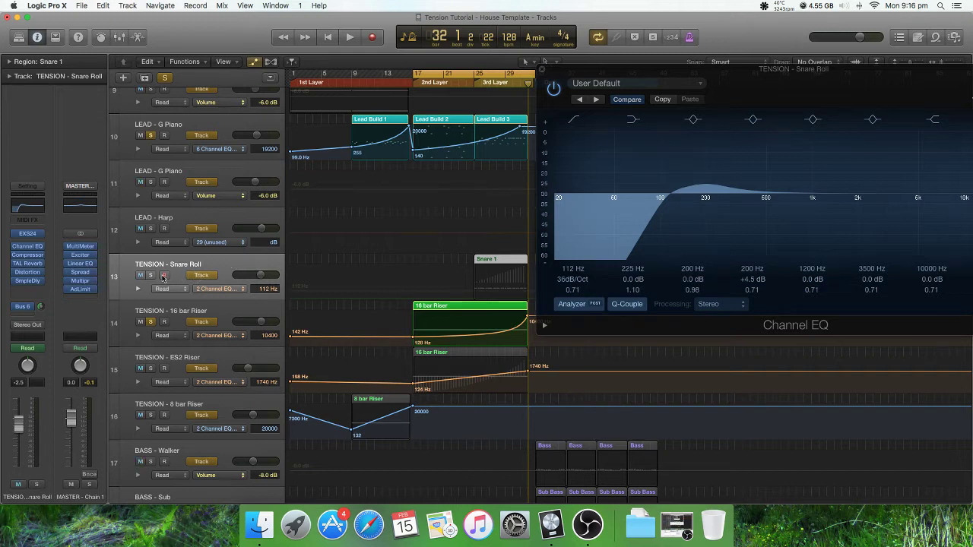
pyautogui.click(541, 70)
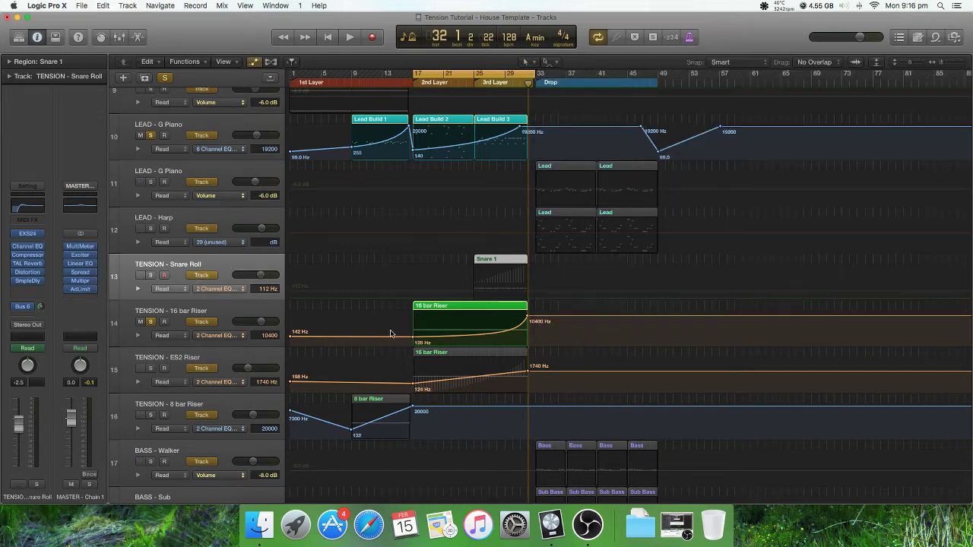
pyautogui.click(151, 275)
pyautogui.moveTo(479, 75); pyautogui.dragTo(532, 75)
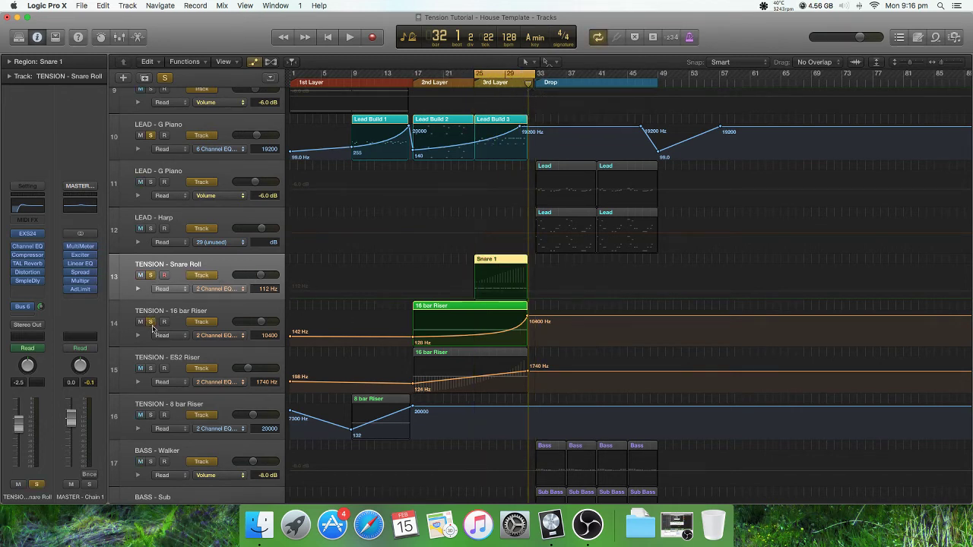
# Unsolo the TENSION - 16 bar Riser and track 10 LEAD - G Piano, hide track automation and play the soloed snare roll.
pyautogui.click(151, 323)
pyautogui.press('a')
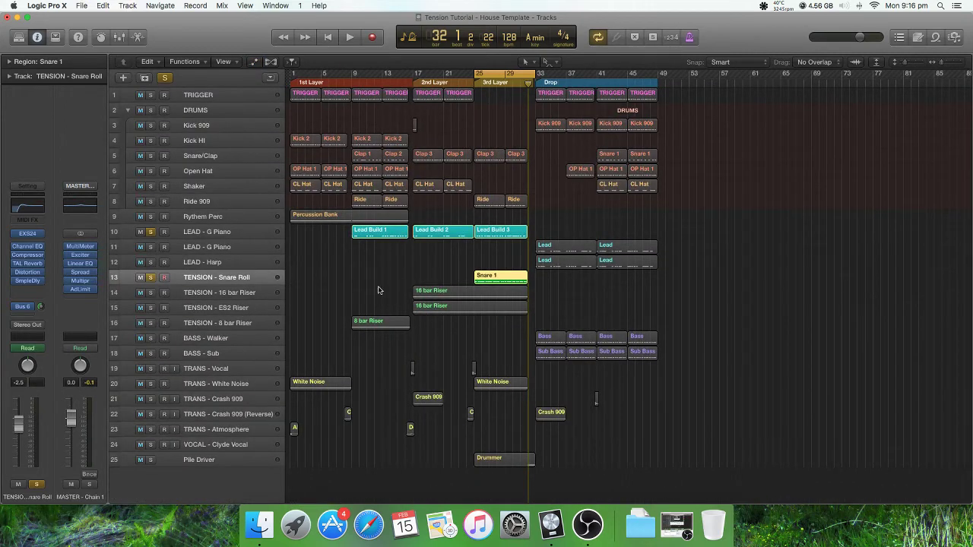
pyautogui.click(151, 232)
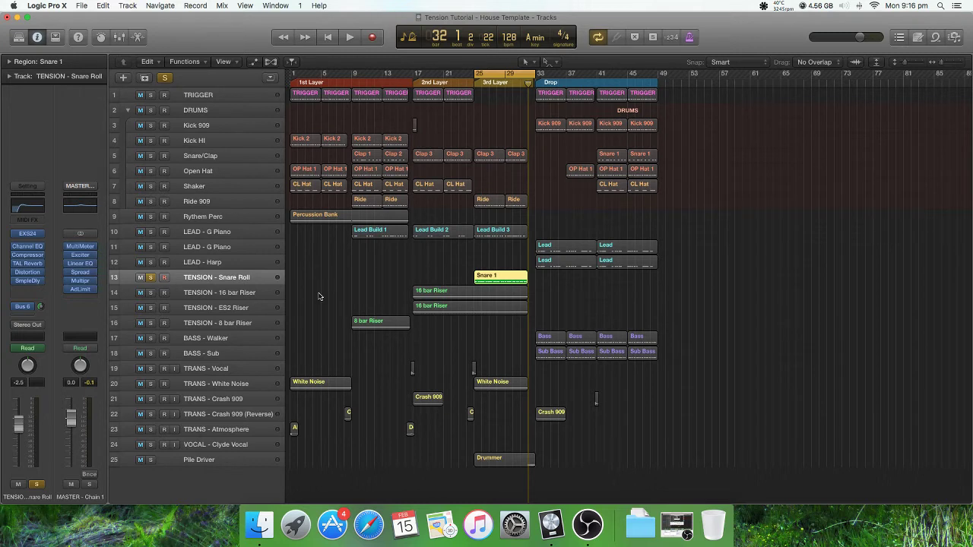
pyautogui.press('space')
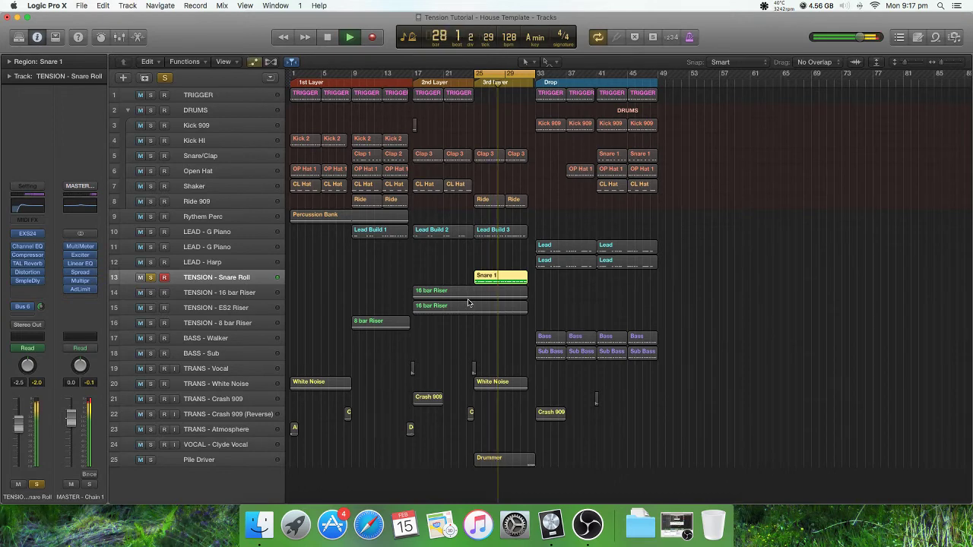
pyautogui.press('a')
pyautogui.press('a')
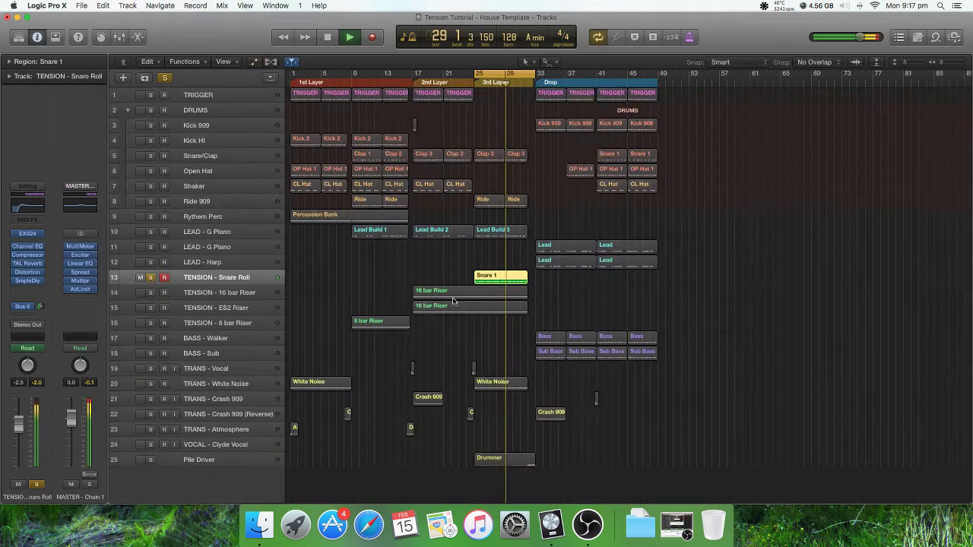
# Open the Snare 1 region in the Piano Roll and examine its full note pattern during playback, ending with playback stopped.
pyautogui.press('p')
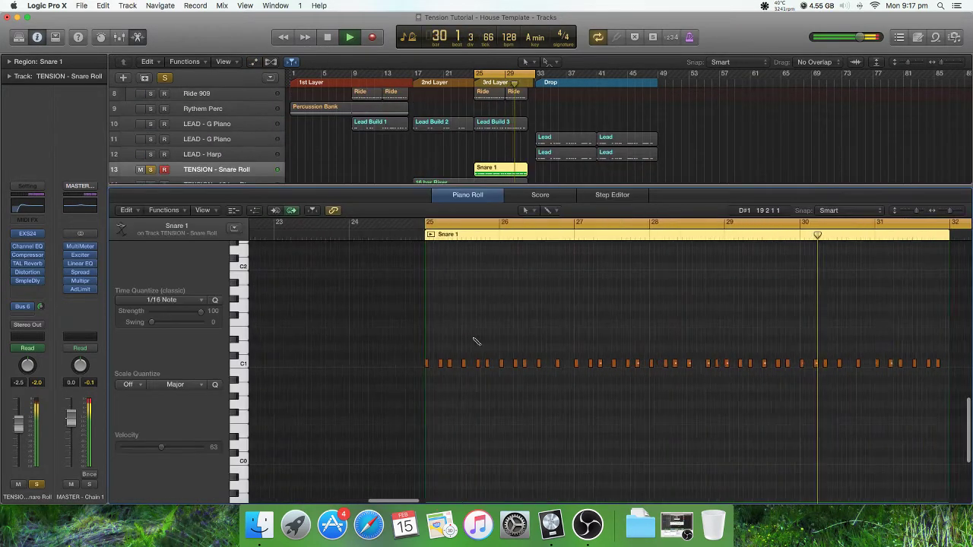
pyautogui.press('super+Right')
pyautogui.hscroll(5, 478, 336)
pyautogui.press('super+Left')
pyautogui.press('super+Left')
pyautogui.hscroll(-1, 478, 336)
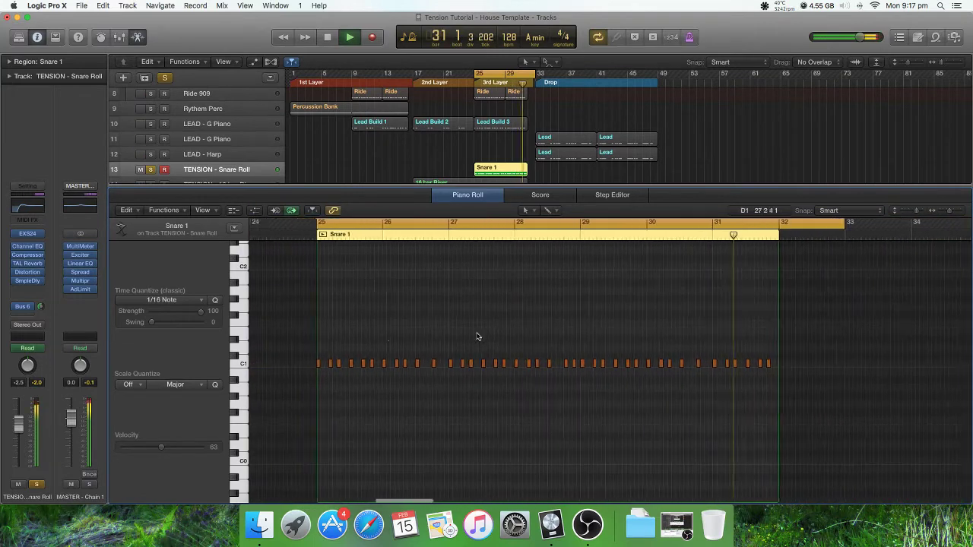
pyautogui.hscroll(-1, 477, 336)
pyautogui.scroll(-2, 414, 270)
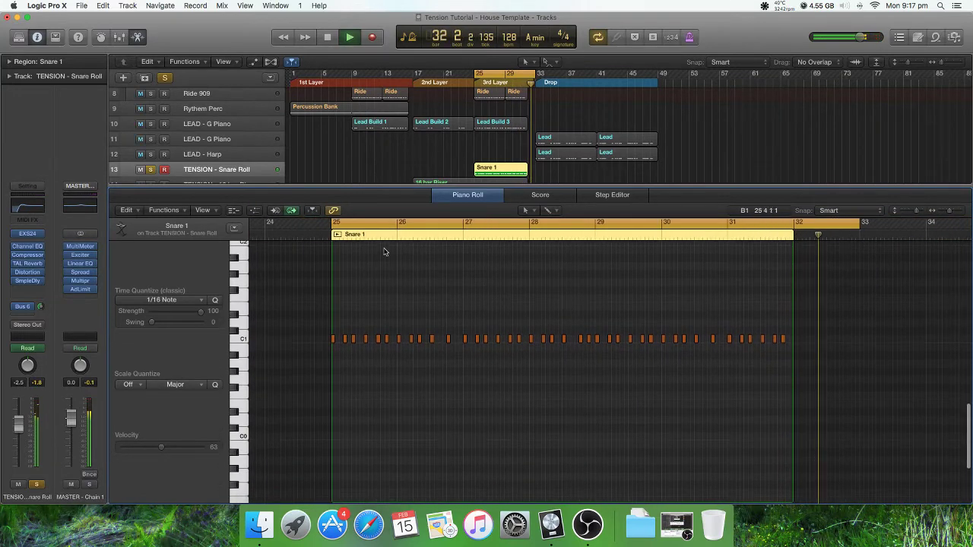
pyautogui.press('space')
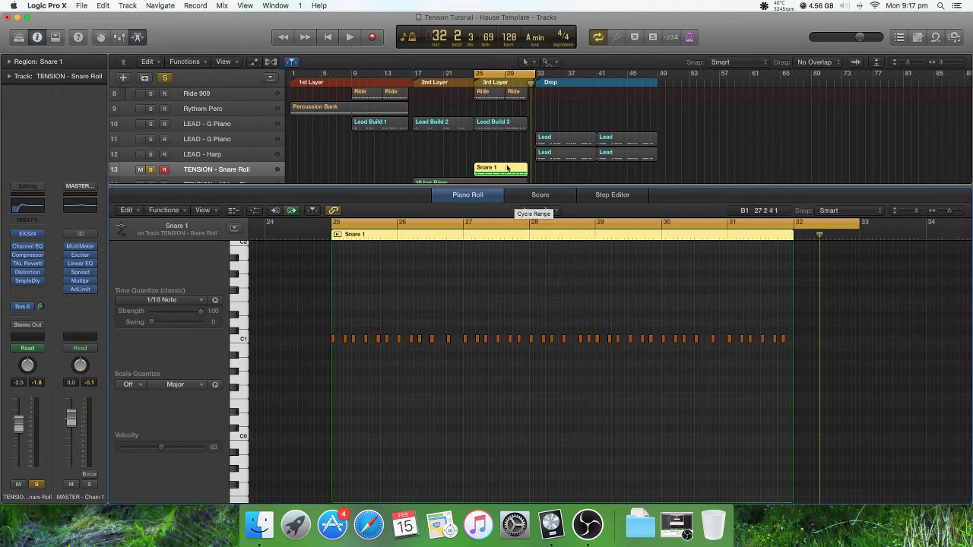
# Select the first six notes of the Snare 1 region, covering bar 25.
pyautogui.scroll(5, 504, 172)
pyautogui.scroll(1, 504, 172)
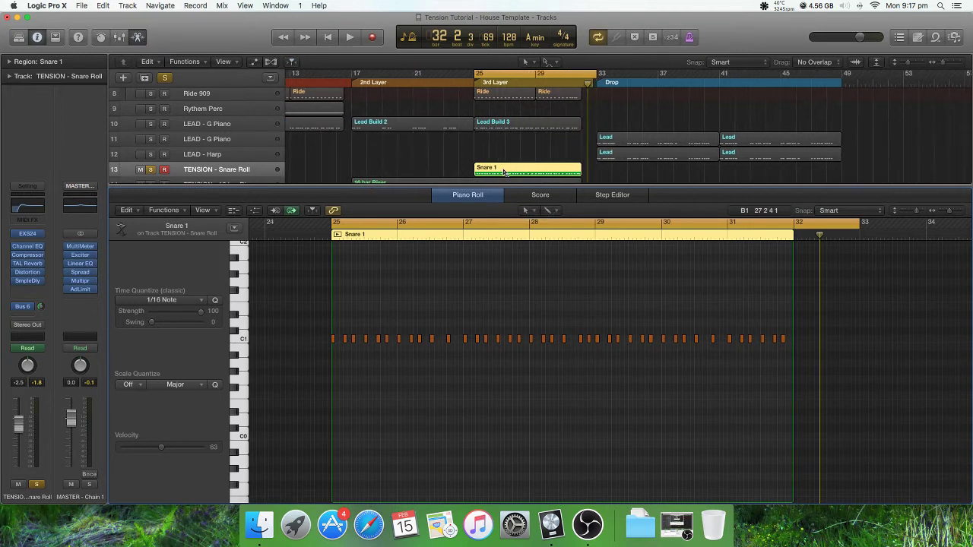
pyautogui.scroll(-2, 504, 173)
pyautogui.scroll(5, 476, 344)
pyautogui.hscroll(-10, 473, 344)
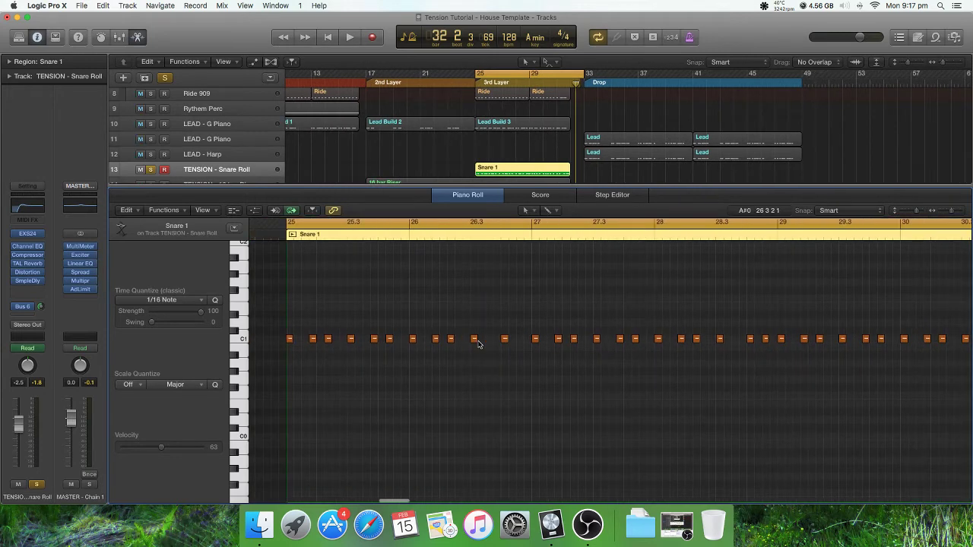
pyautogui.hscroll(-1, 478, 344)
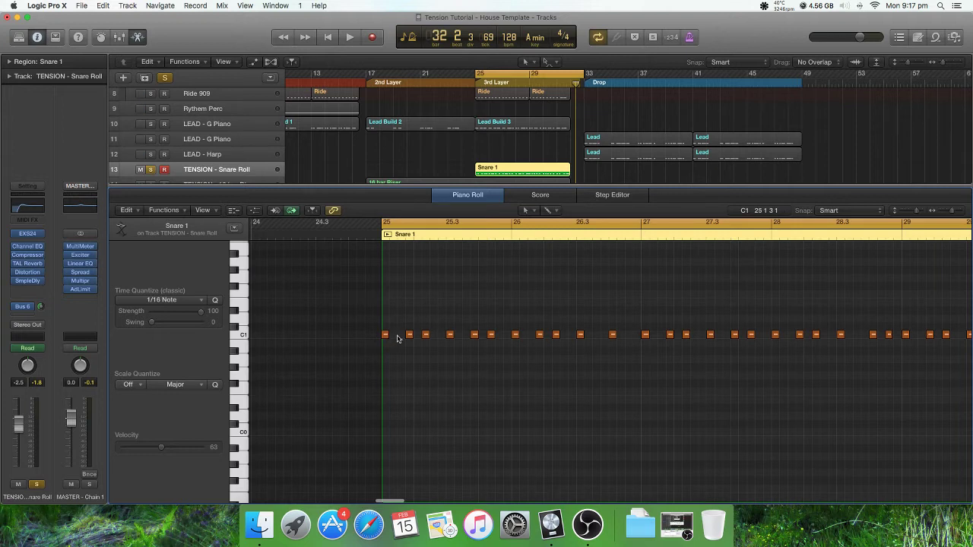
pyautogui.click(386, 335)
pyautogui.moveTo(498, 348); pyautogui.dragTo(370, 327)
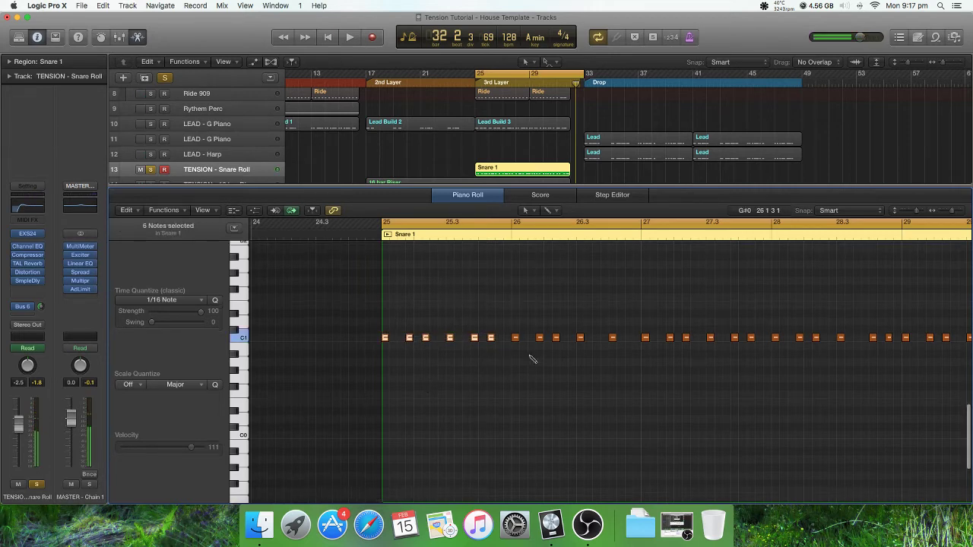
# Examine the note rhythm along the rest of the Snare 1 region and close the Piano Roll.
pyautogui.hscroll(3, 532, 358)
pyautogui.press('super+Left')
pyautogui.press('super+Left')
pyautogui.press('super+Left')
pyautogui.press('super+Left')
pyautogui.press('super+Left')
pyautogui.press('super+Right')
pyautogui.press('super+Right')
pyautogui.press('super+Right')
pyautogui.press('super+Right')
pyautogui.press('super+Right')
pyautogui.hscroll(-3, 531, 358)
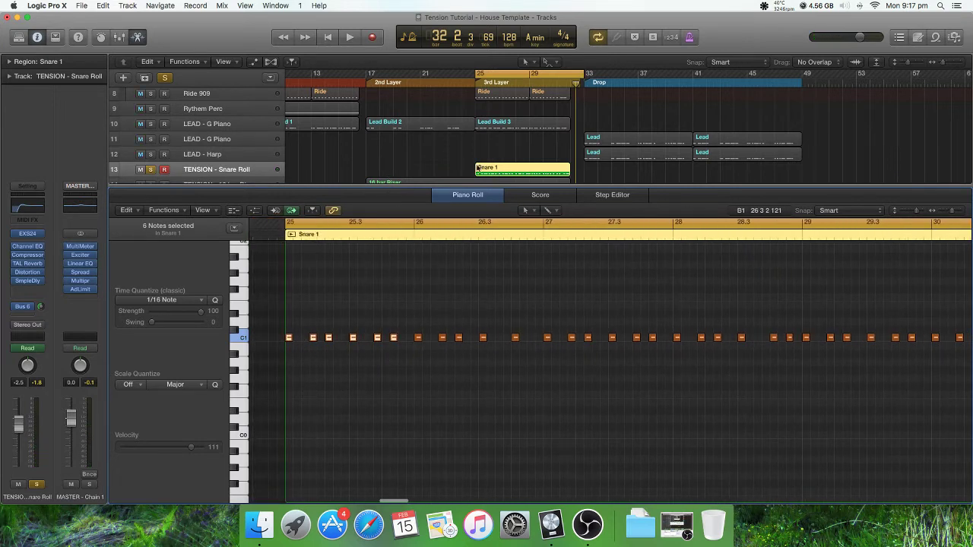
pyautogui.click(142, 40)
pyautogui.click(521, 257)
pyautogui.click(526, 279)
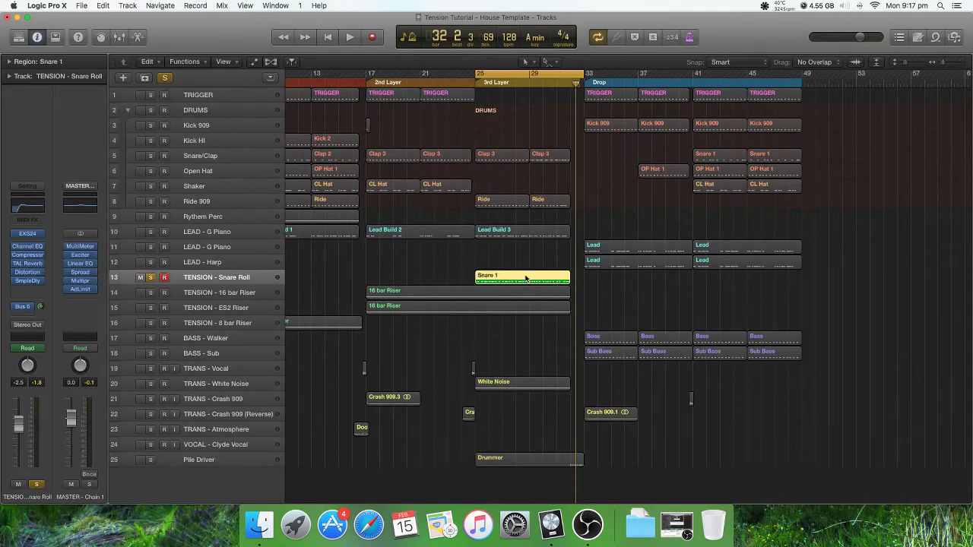
# Open the Snare Roll track's EXS24 and look up its loaded instrument among the single acoustic snares without changing it.
pyautogui.press('super+Down')
pyautogui.press('super+Down')
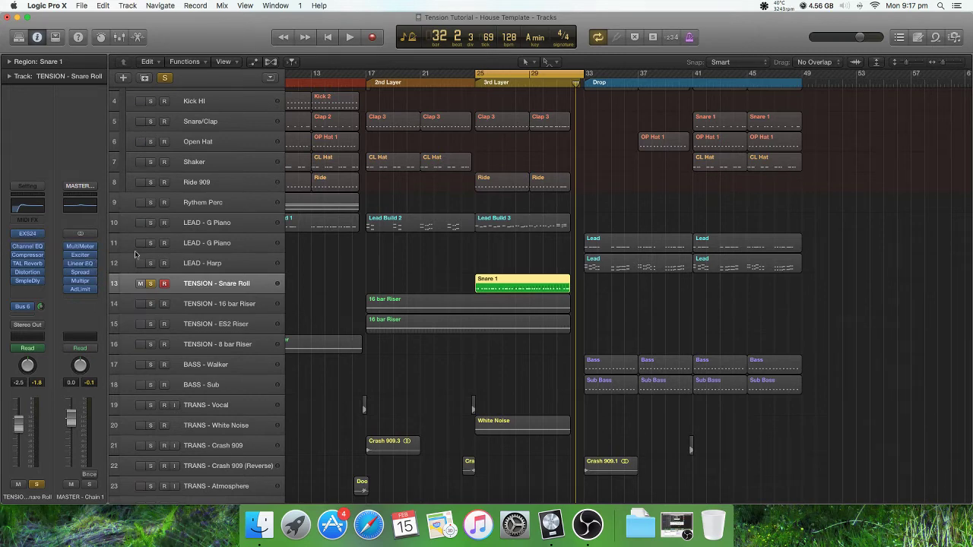
pyautogui.click(34, 237)
pyautogui.moveTo(285, 60); pyautogui.dragTo(324, 44)
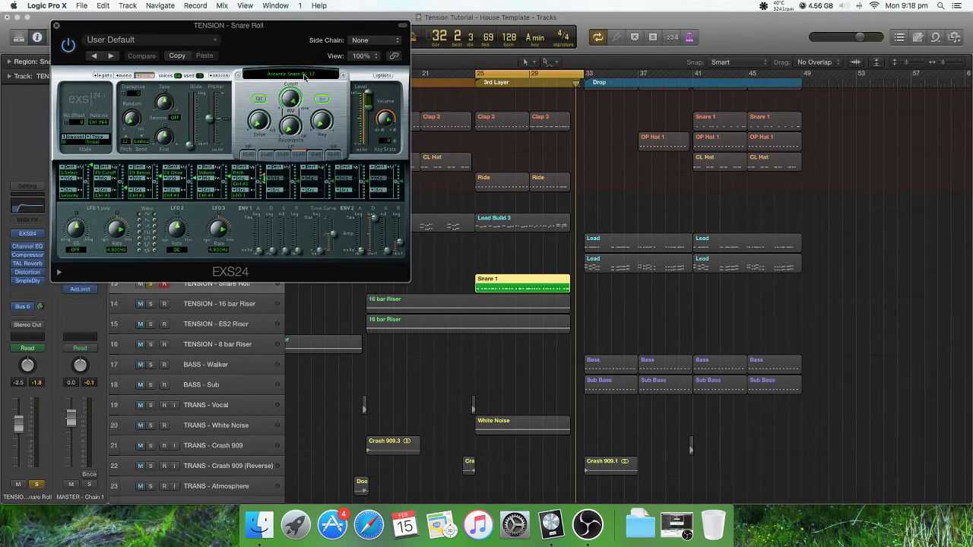
pyautogui.click(304, 76)
pyautogui.moveTo(327, 179)
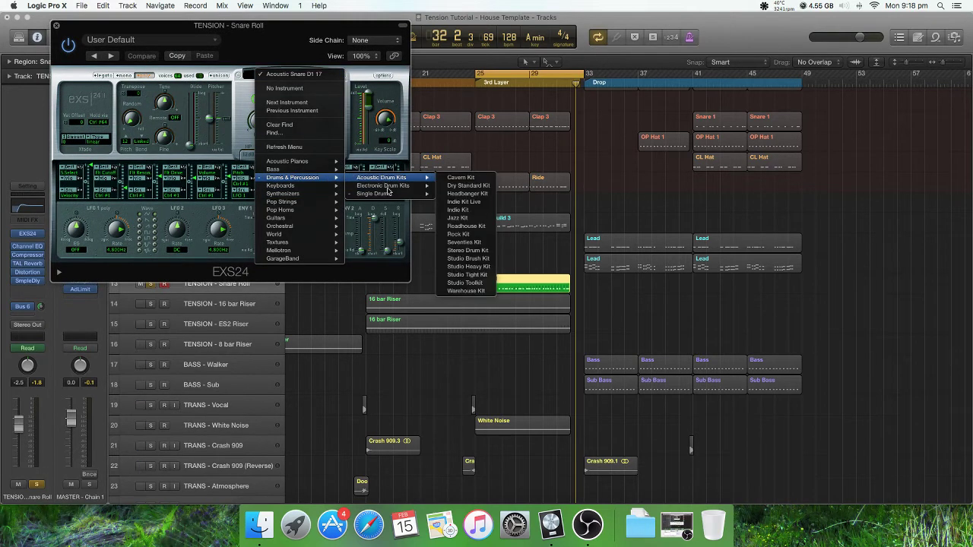
pyautogui.moveTo(388, 195)
pyautogui.moveTo(456, 202)
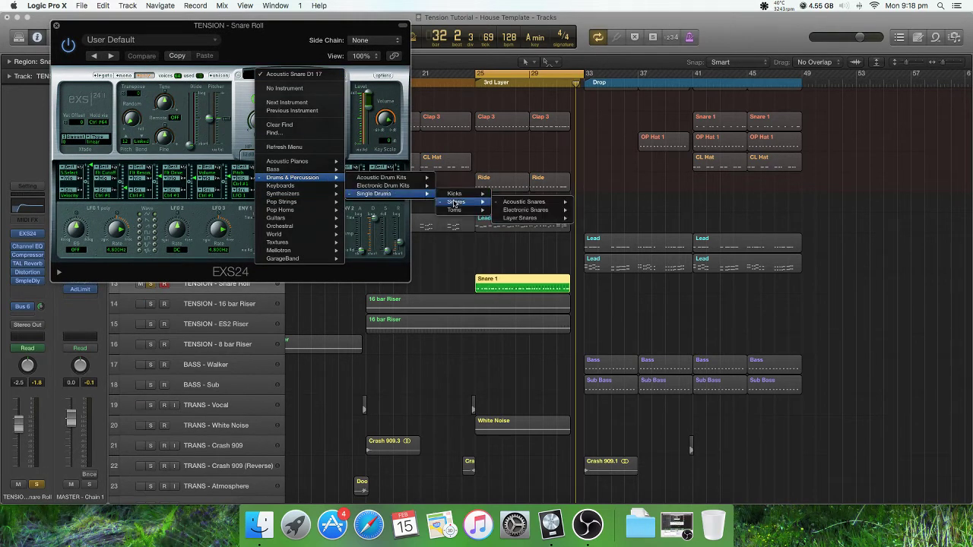
pyautogui.moveTo(532, 204)
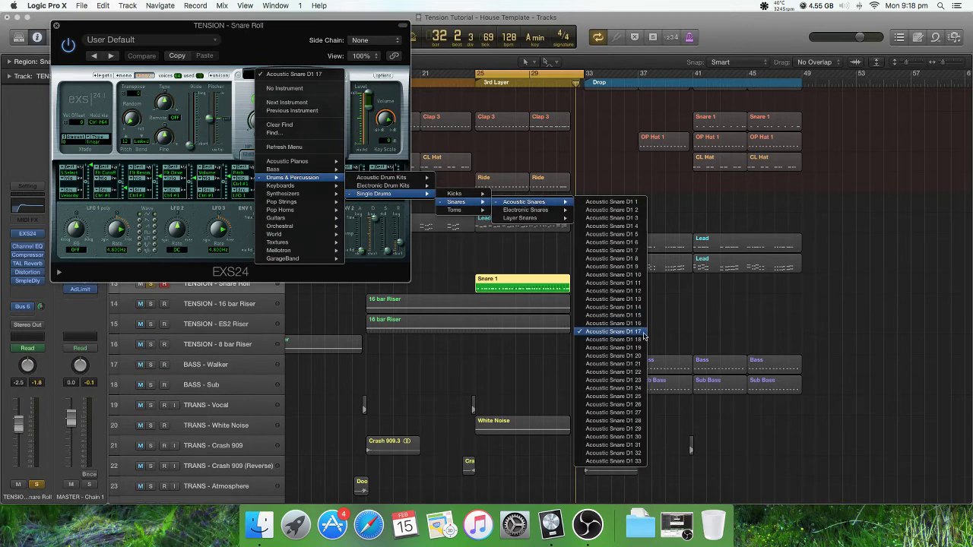
pyautogui.click(693, 332)
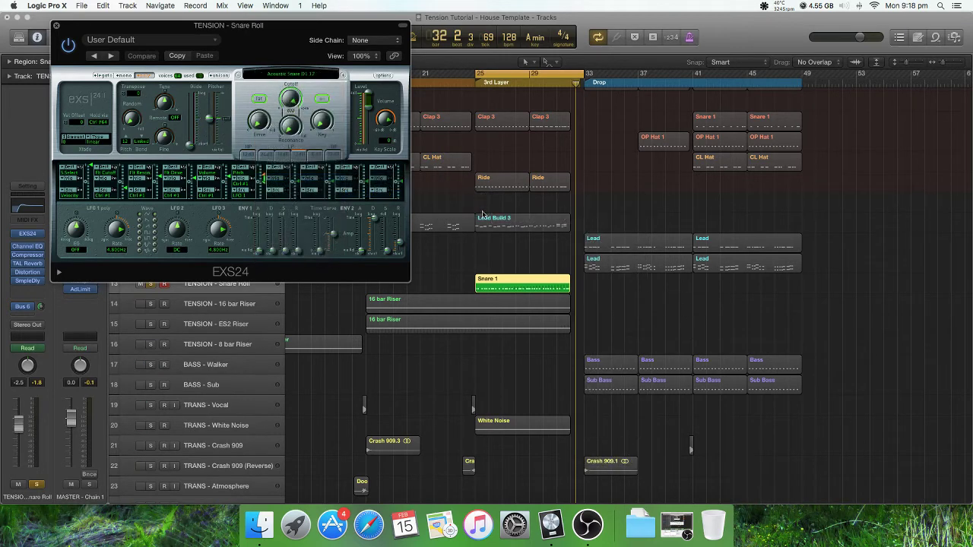
# Check the EXS24's upward pitch bend range, keep it at 12 and close the instrument window.
pyautogui.moveTo(305, 20); pyautogui.dragTo(287, 18)
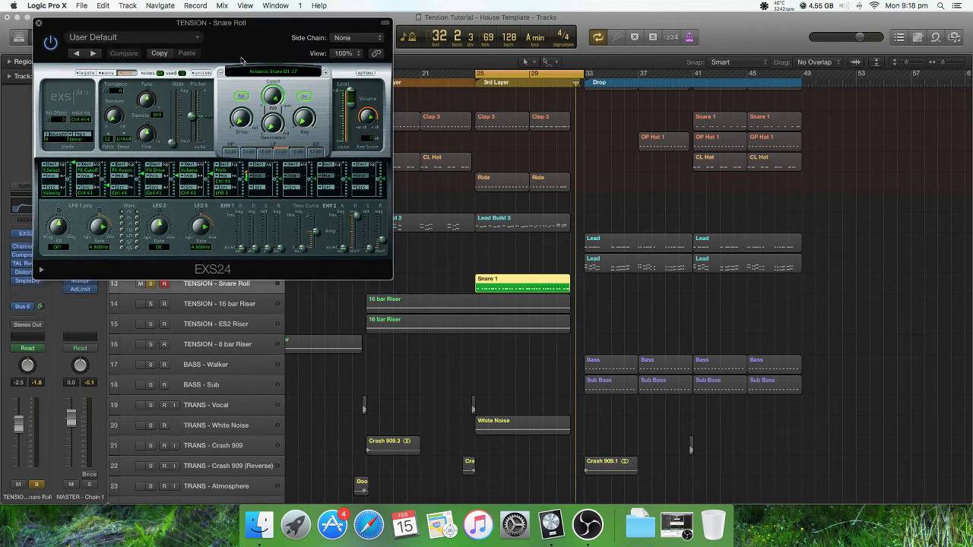
pyautogui.click(111, 141)
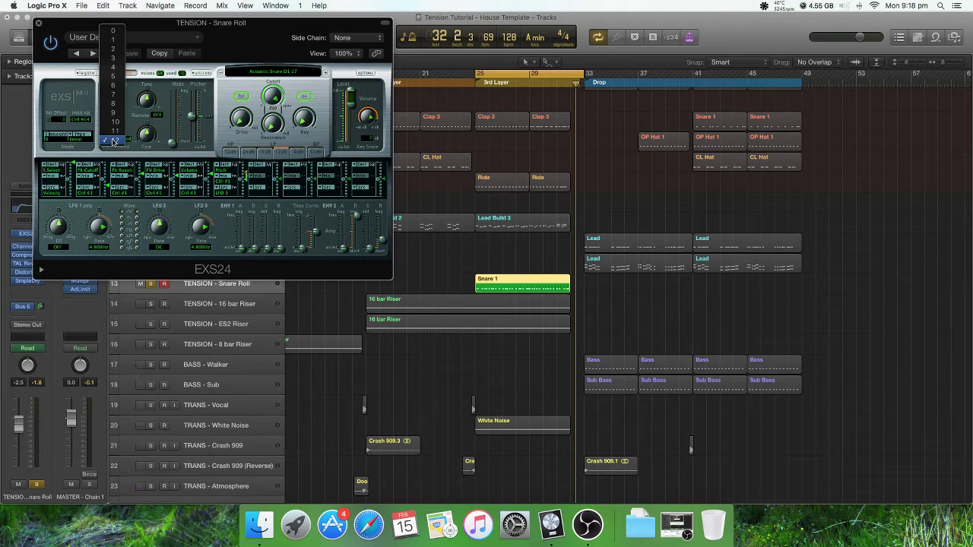
pyautogui.click(112, 141)
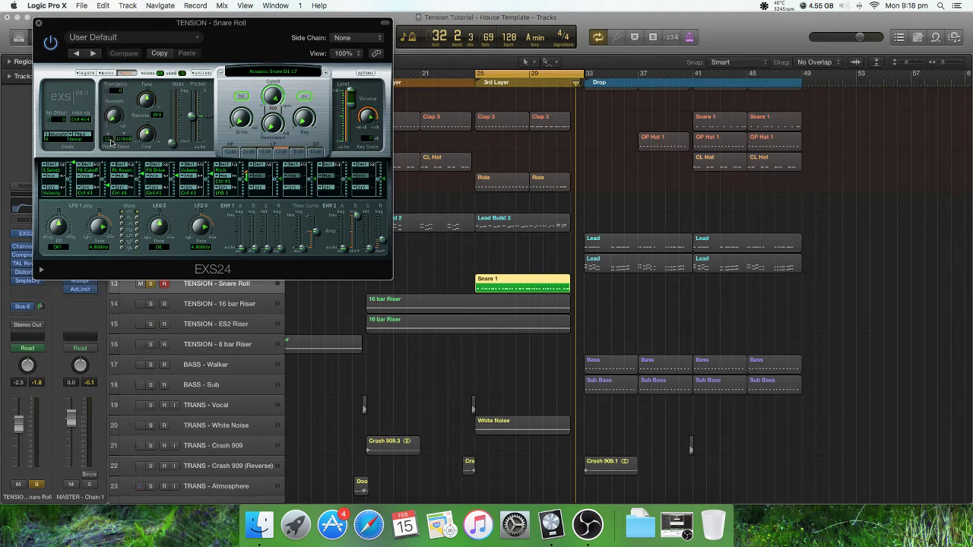
pyautogui.click(111, 141)
pyautogui.click(113, 143)
pyautogui.click(38, 22)
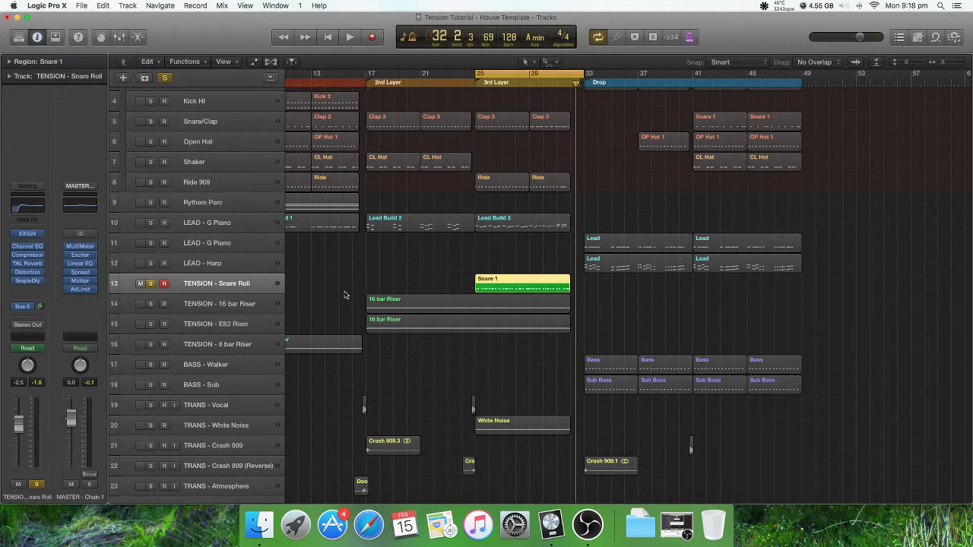
# Reopen Snare 1 in the Piano Roll and show its MIDI Draw area with Pitch Bend as the controller.
pyautogui.doubleClick(508, 286)
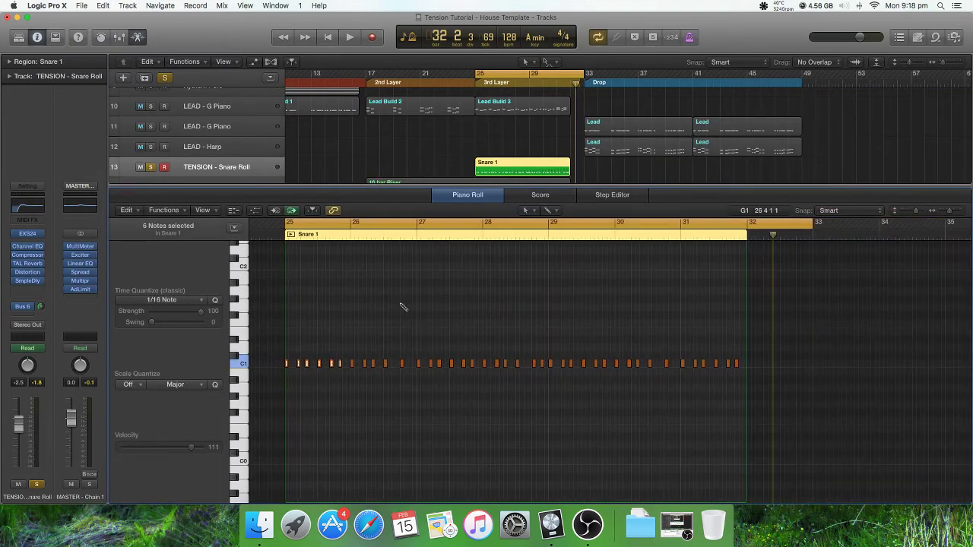
pyautogui.scroll(4, 397, 307)
pyautogui.scroll(-4, 372, 311)
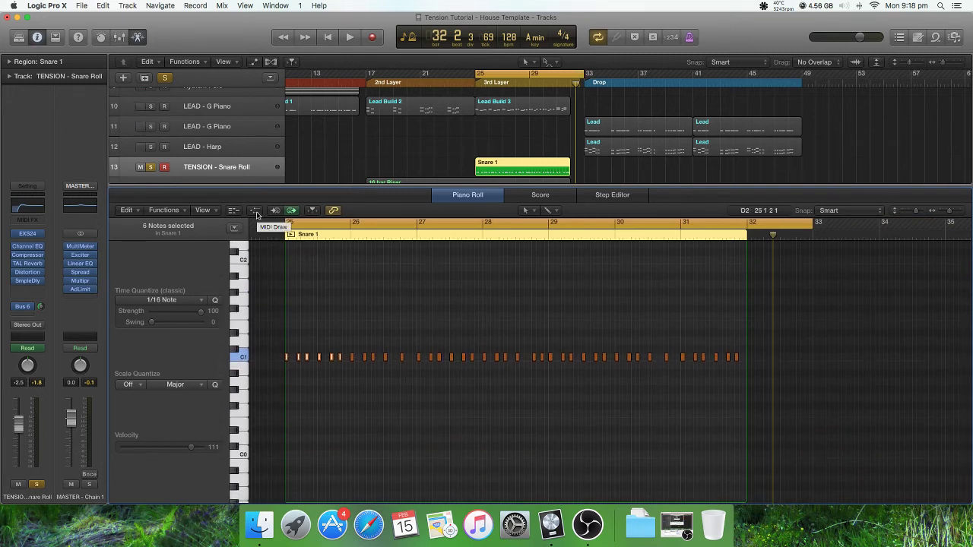
pyautogui.click(255, 211)
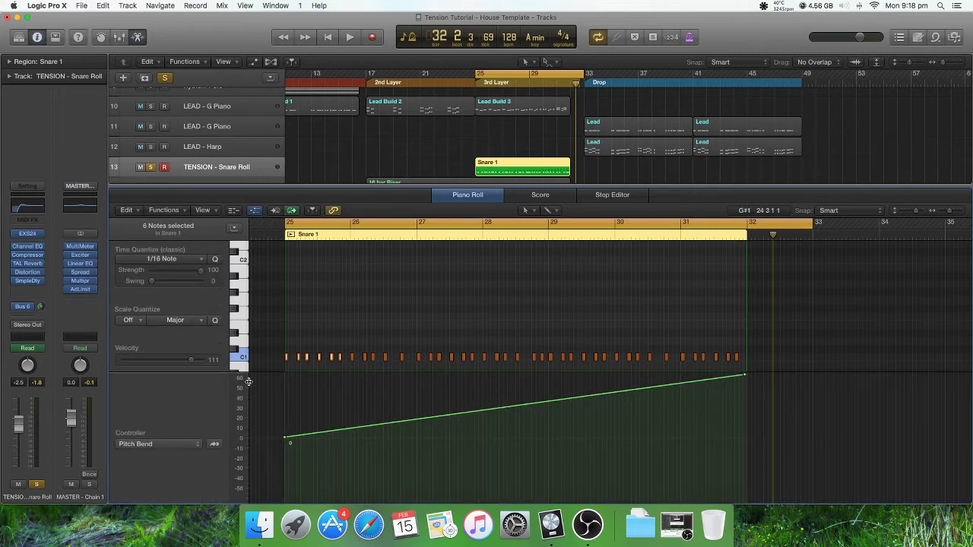
pyautogui.click(190, 443)
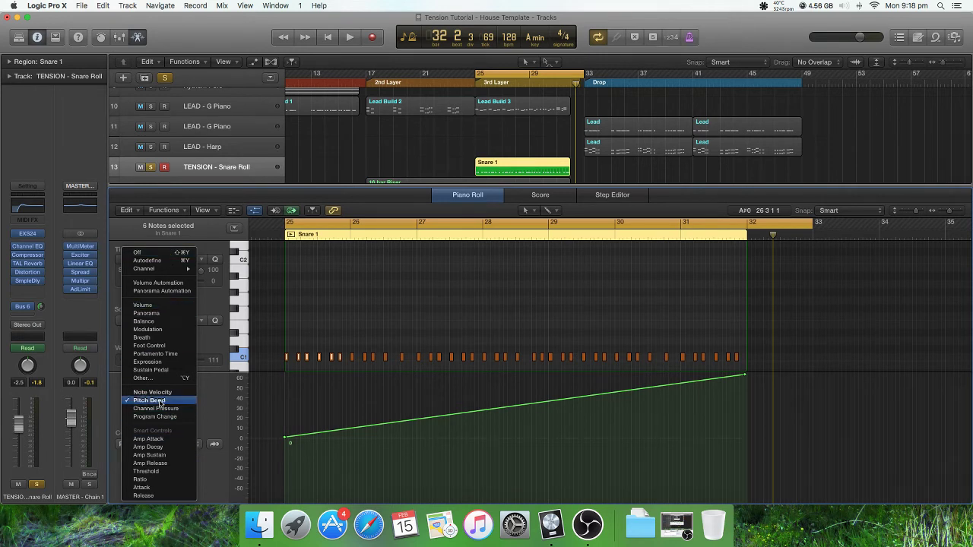
pyautogui.click(149, 401)
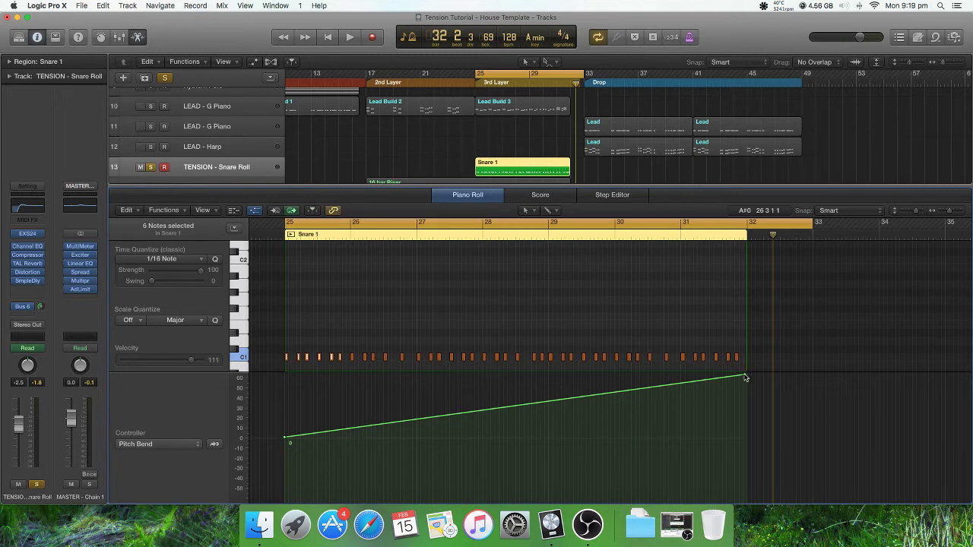
# Lower the pitch bend point at the end of Snare 1 to 0 and raise it back to recreate the rising curve.
pyautogui.moveTo(745, 377); pyautogui.dragTo(742, 438)
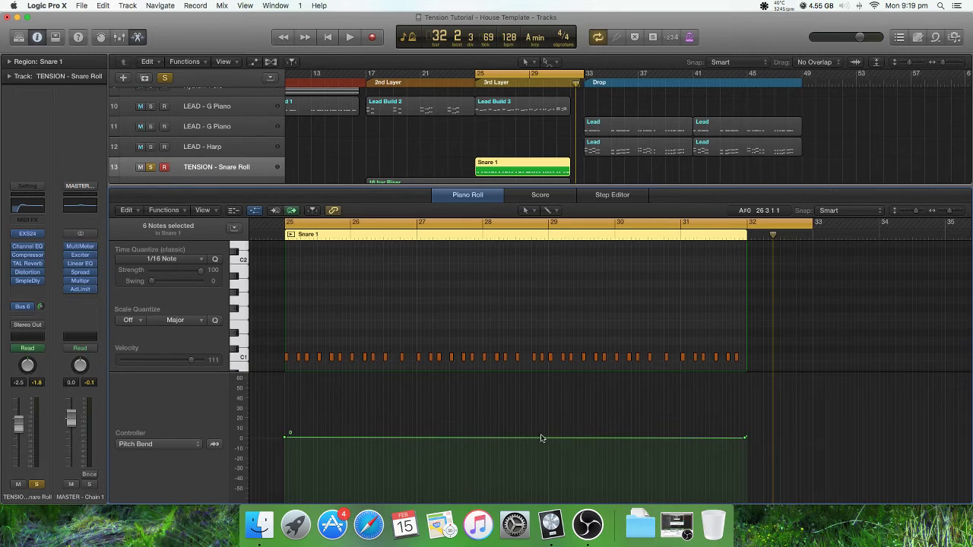
pyautogui.click(744, 440)
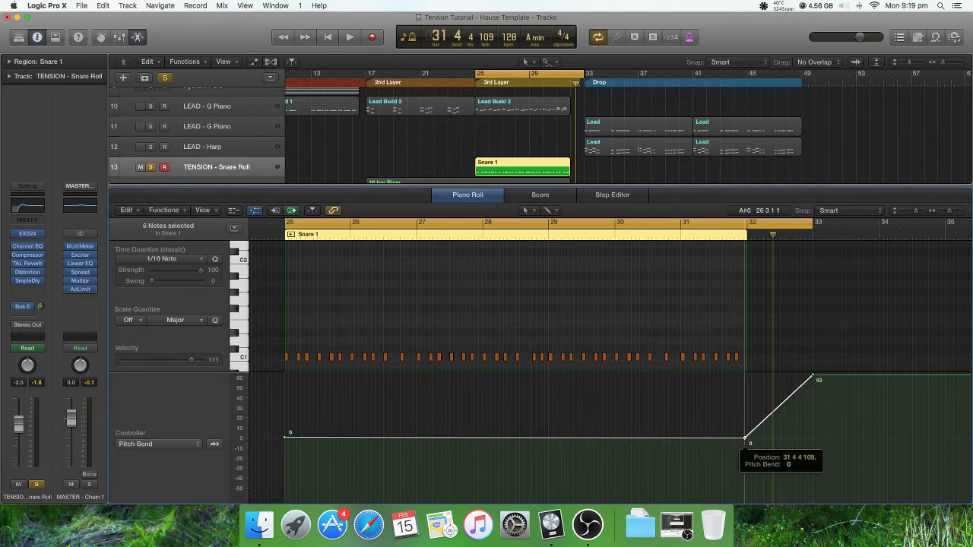
pyautogui.moveTo(745, 439); pyautogui.dragTo(745, 378)
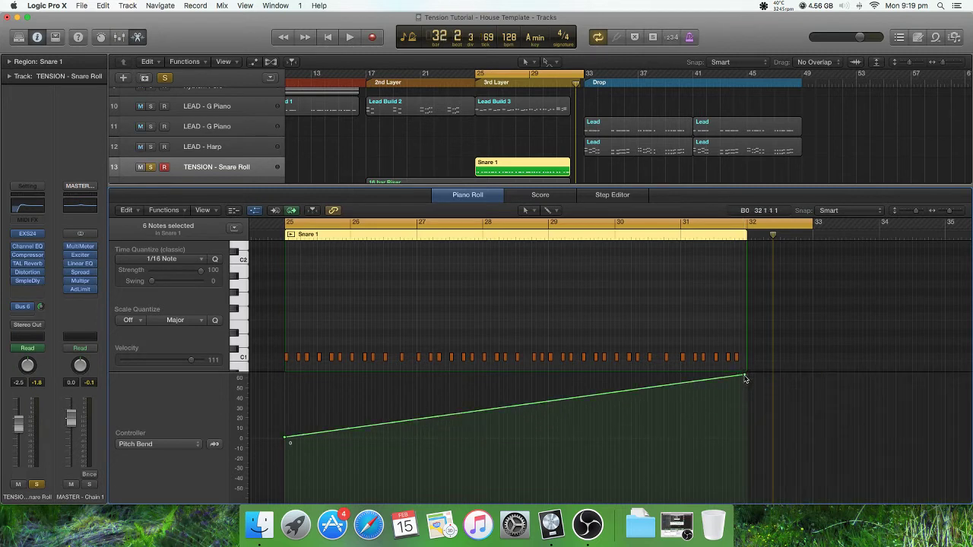
# Reopen the Snare Roll track's EXS24 and play the soloed snare roll to hear its rising pitch bend.
pyautogui.click(745, 377)
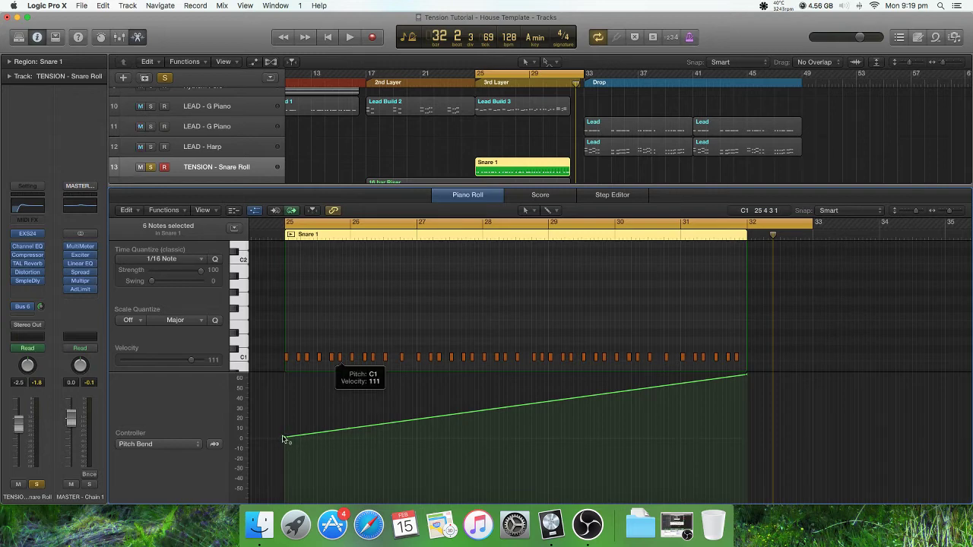
pyautogui.click(27, 234)
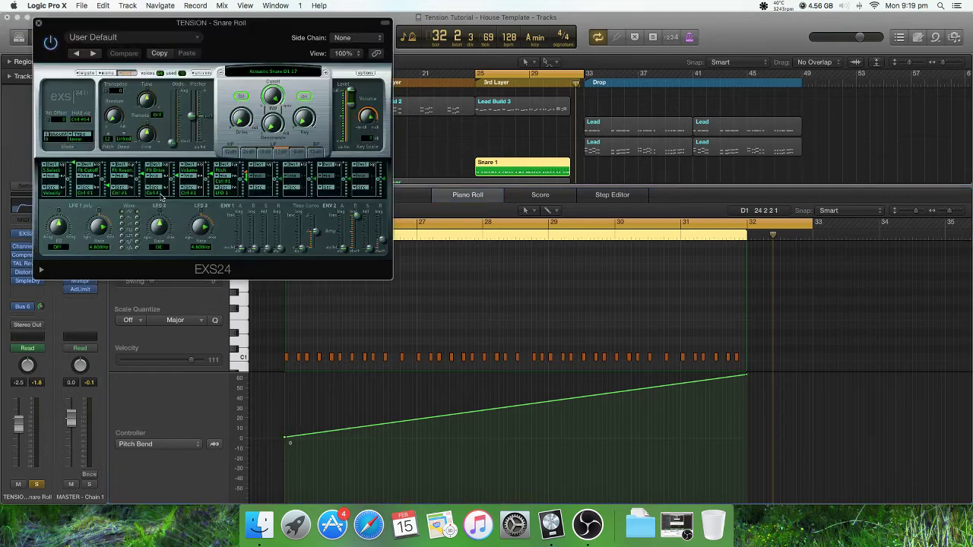
pyautogui.moveTo(274, 49); pyautogui.dragTo(250, 45)
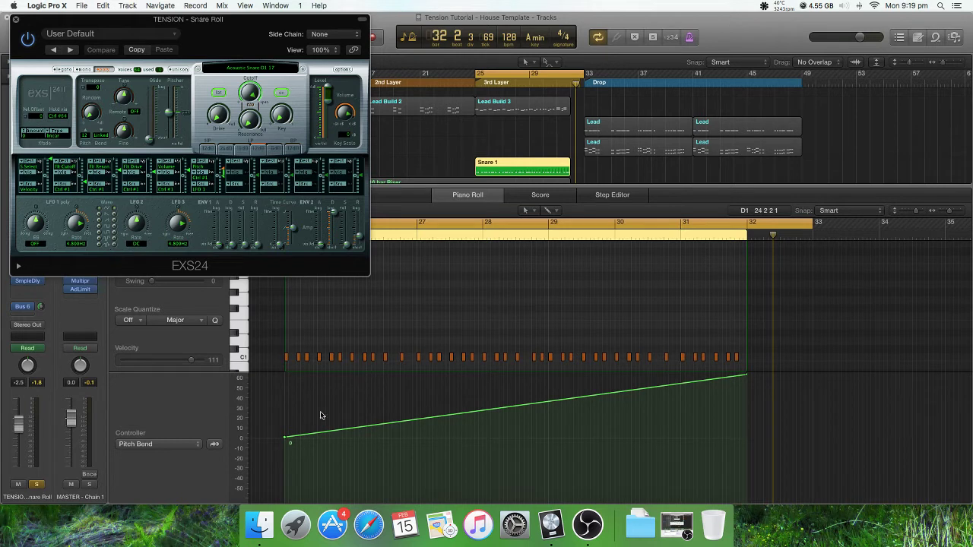
pyautogui.press('space')
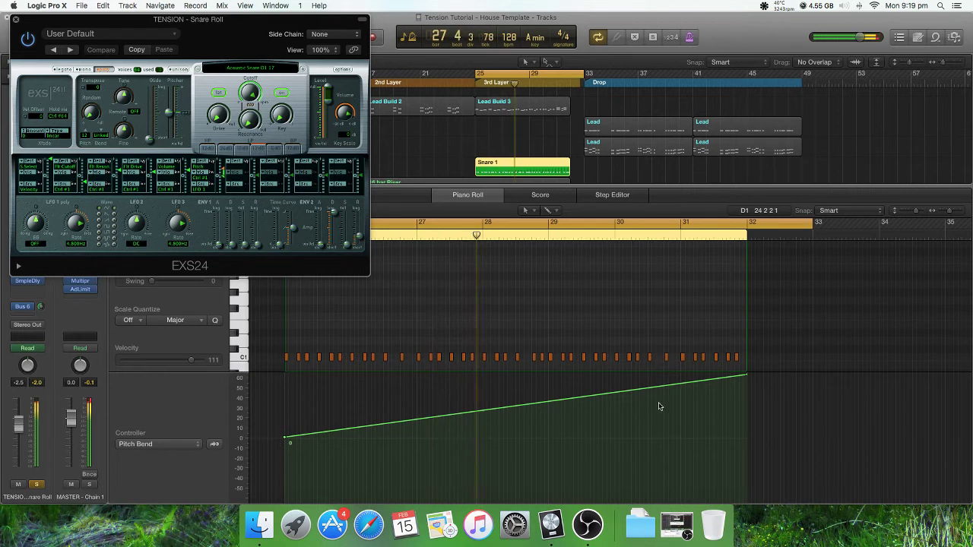
pyautogui.moveTo(588, 398)
pyautogui.mouseDown()
pyautogui.moveTo(587, 432)
pyautogui.moveTo(586, 401)
pyautogui.mouseUp()
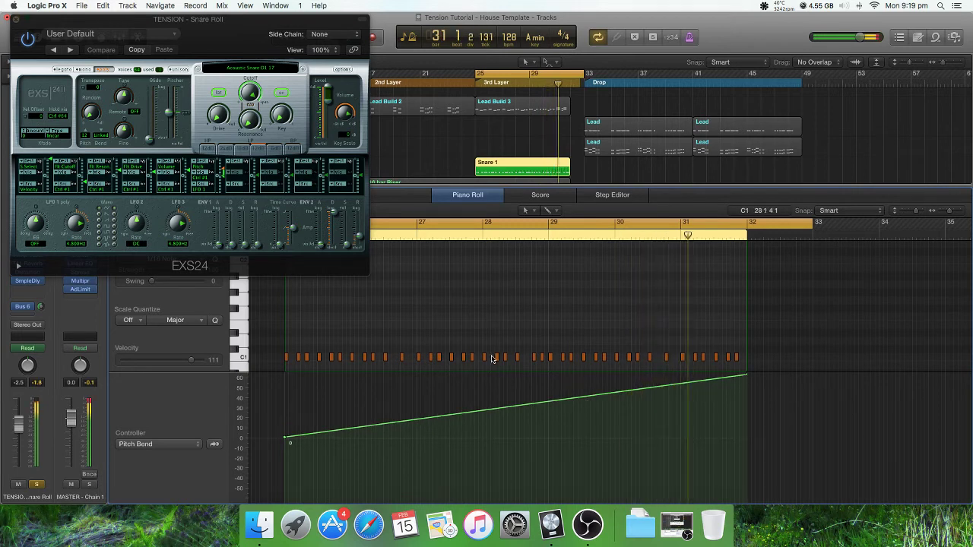
pyautogui.press('space')
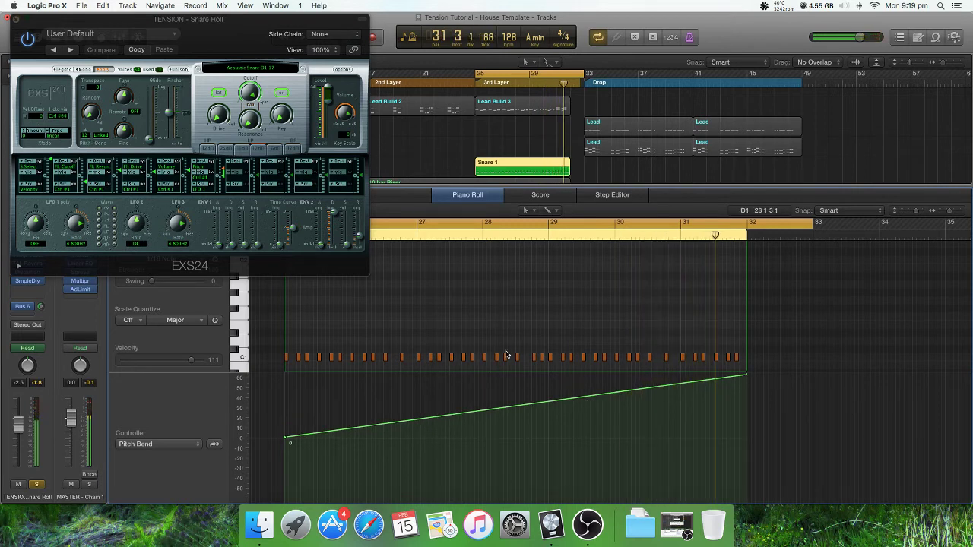
# Try the EXS24's upward pitch bend range at 0 during playback, restore it to 12 and close the instrument window.
pyautogui.click(88, 134)
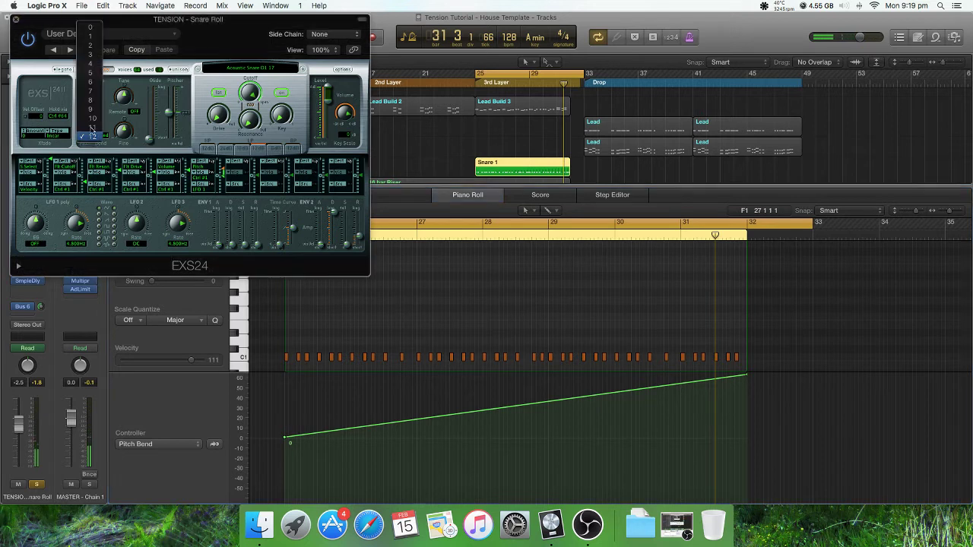
pyautogui.click(90, 28)
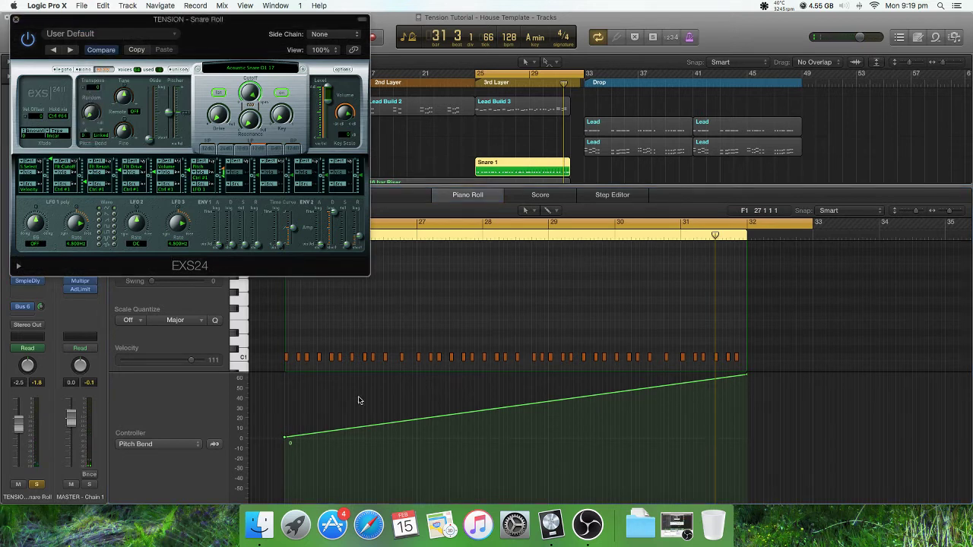
pyautogui.press('space')
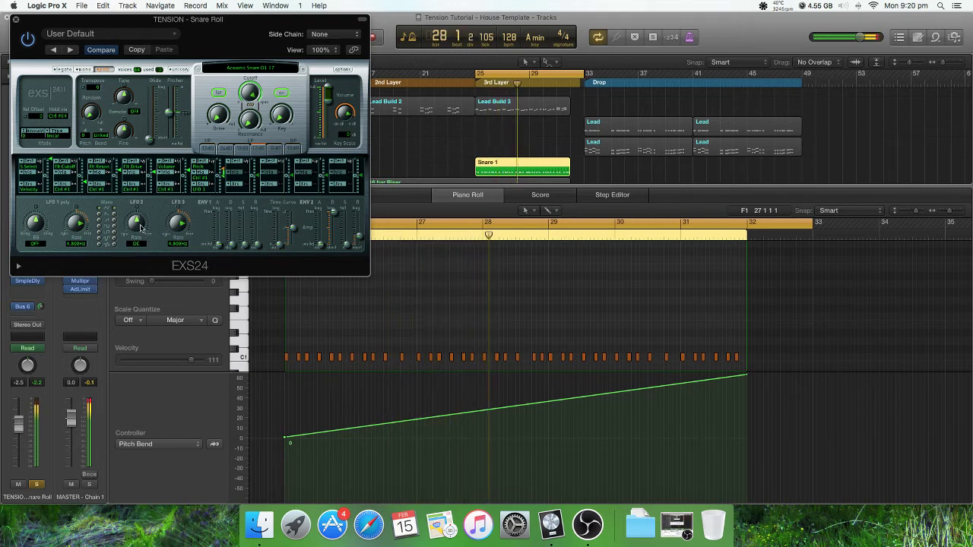
pyautogui.click(86, 136)
pyautogui.click(89, 242)
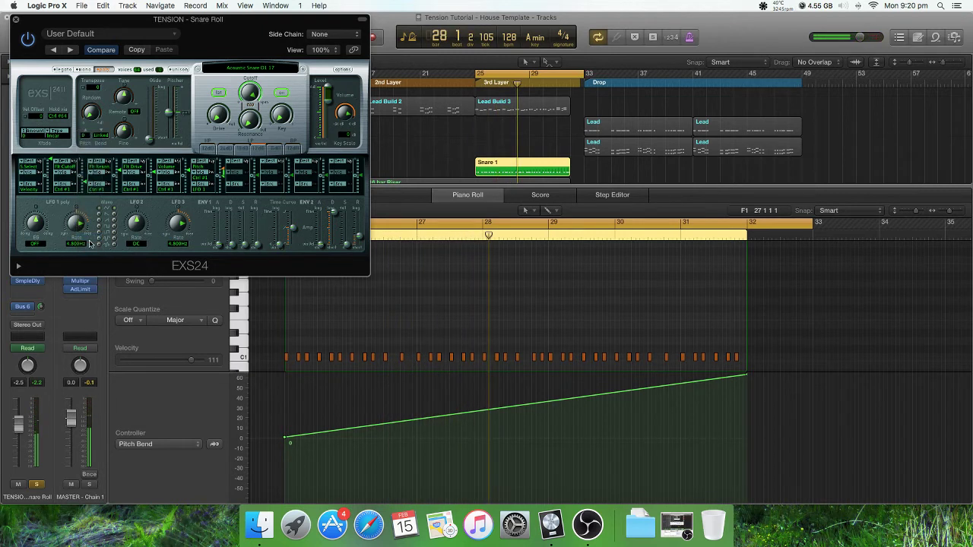
pyautogui.click(87, 137)
pyautogui.click(94, 146)
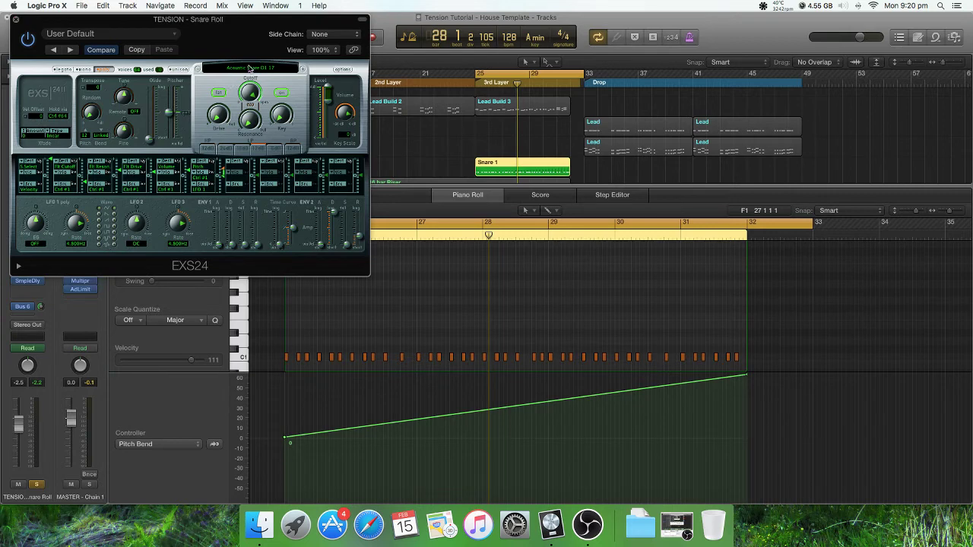
pyautogui.click(15, 19)
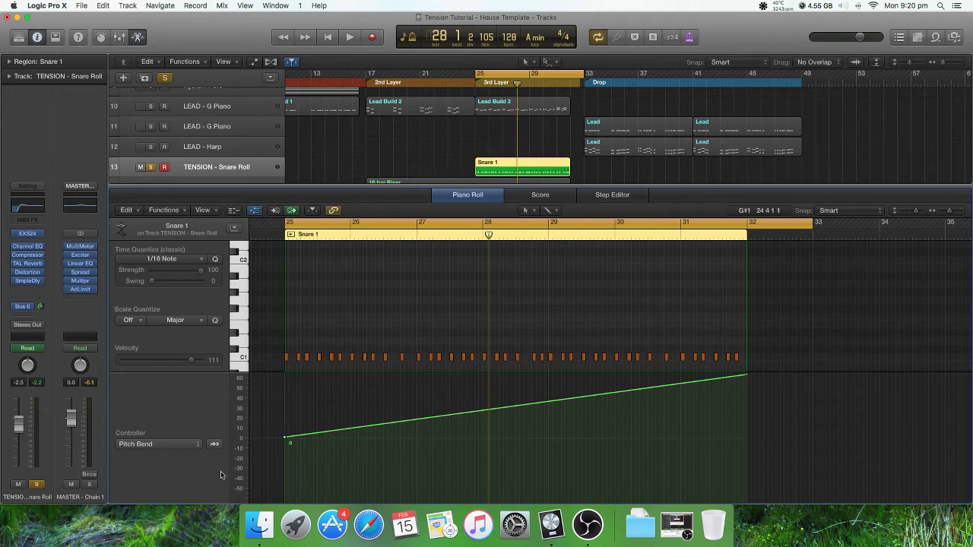
# Check the controller selection, keep Pitch Bend, and close the Piano Roll to return to the full arrangement.
pyautogui.click(186, 444)
pyautogui.click(312, 412)
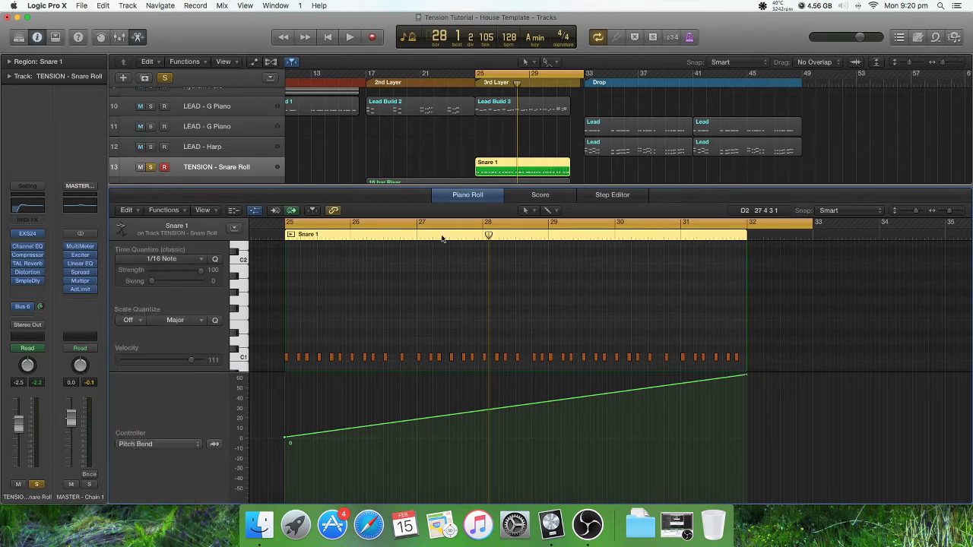
pyautogui.click(138, 38)
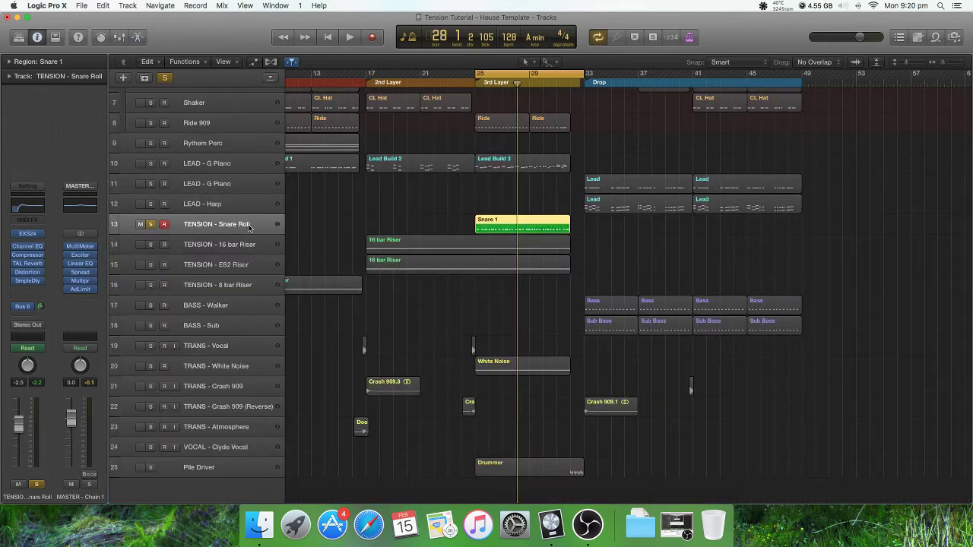
pyautogui.hscroll(-1, 241, 230)
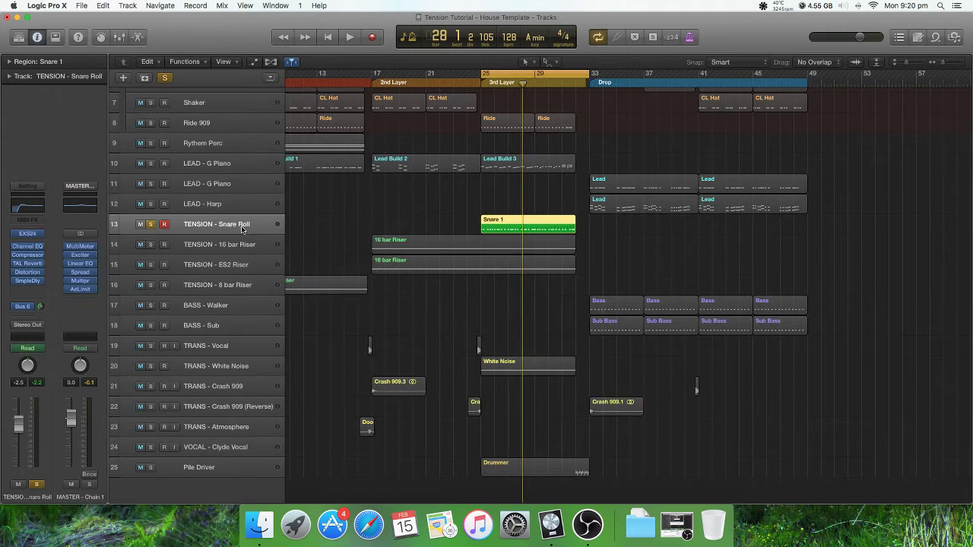
pyautogui.hscroll(1, 430, 215)
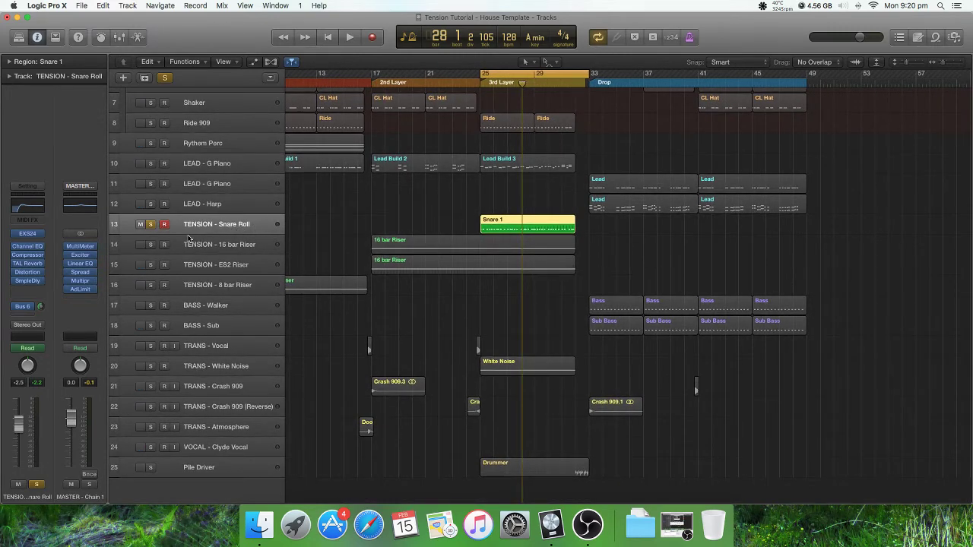
# Open the Snare Roll track's Sample Delay to view its left and right delays, and select the TENSION - 16 bar Riser track.
pyautogui.click(27, 280)
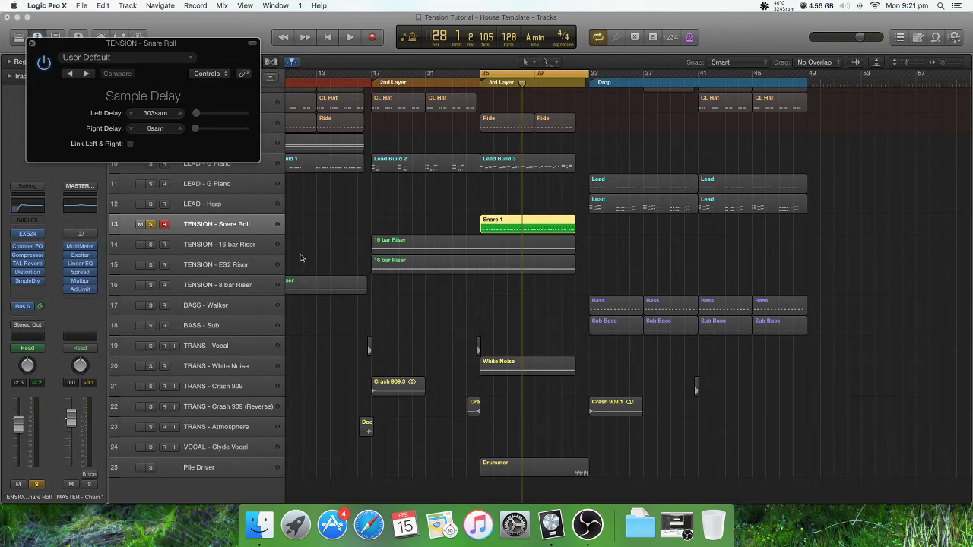
pyautogui.click(243, 248)
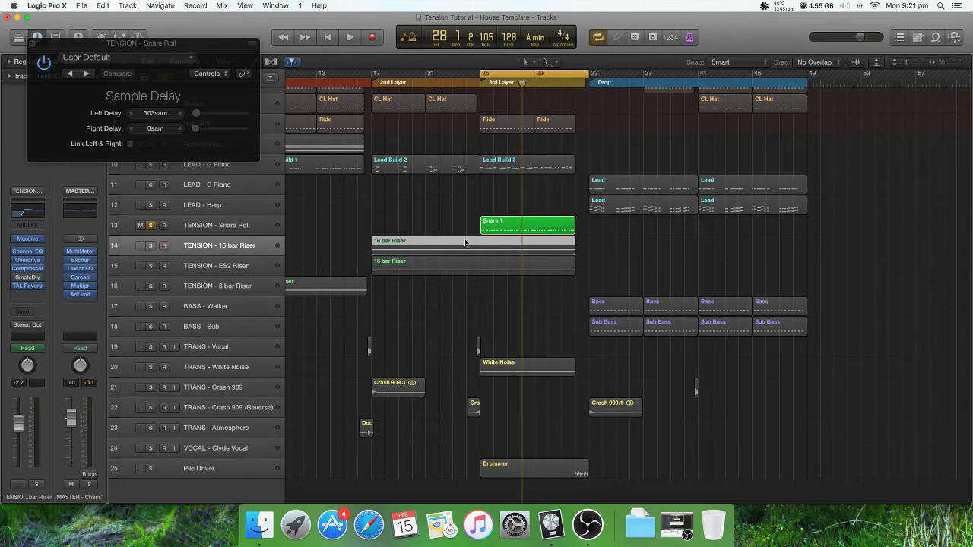
pyautogui.scroll(1, 465, 243)
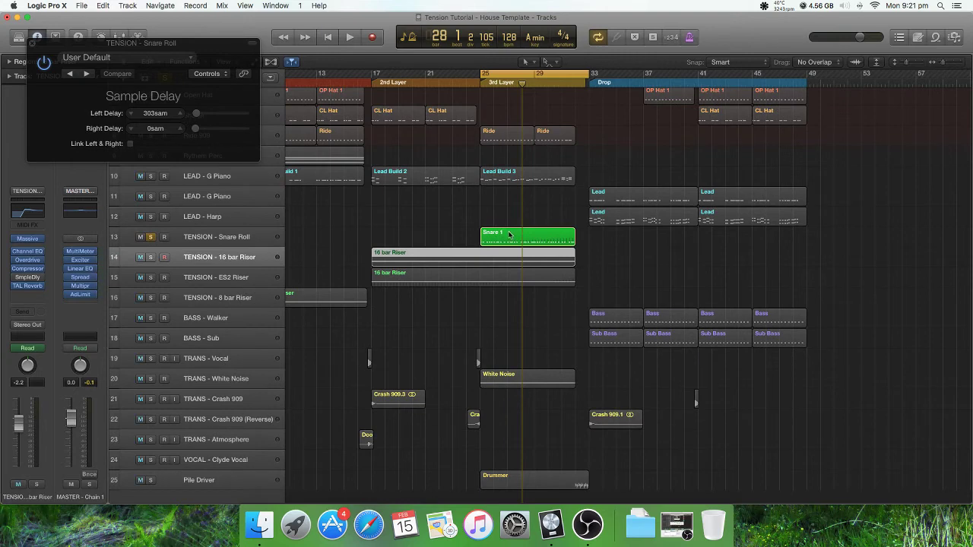
pyautogui.scroll(4, 509, 235)
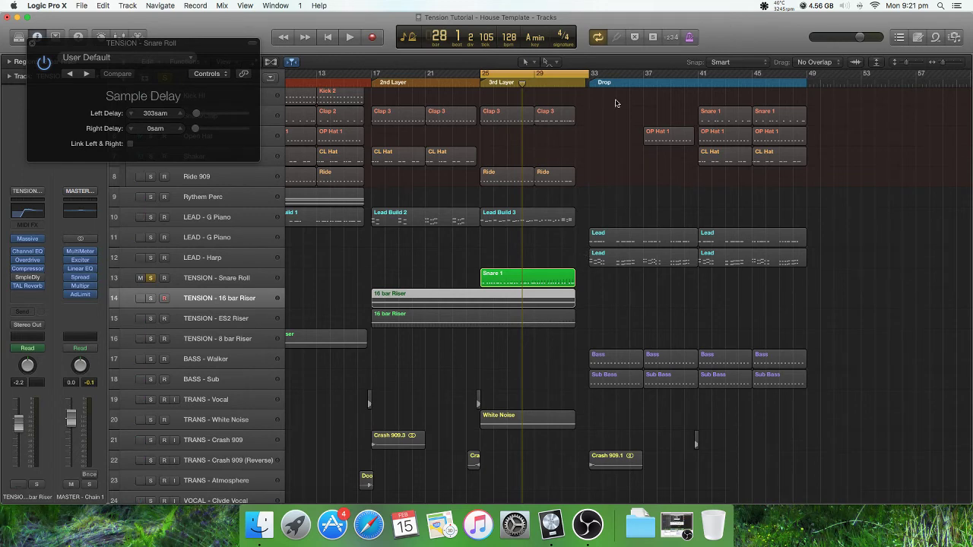
# Turn off the cycle range over the 3rd Layer and close the Sample Delay window.
pyautogui.click(585, 73)
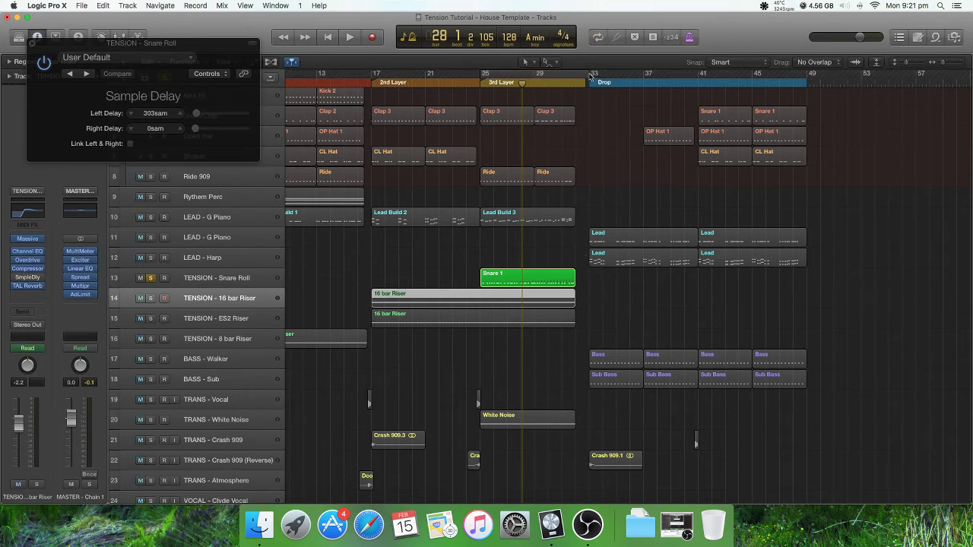
pyautogui.scroll(3, 520, 228)
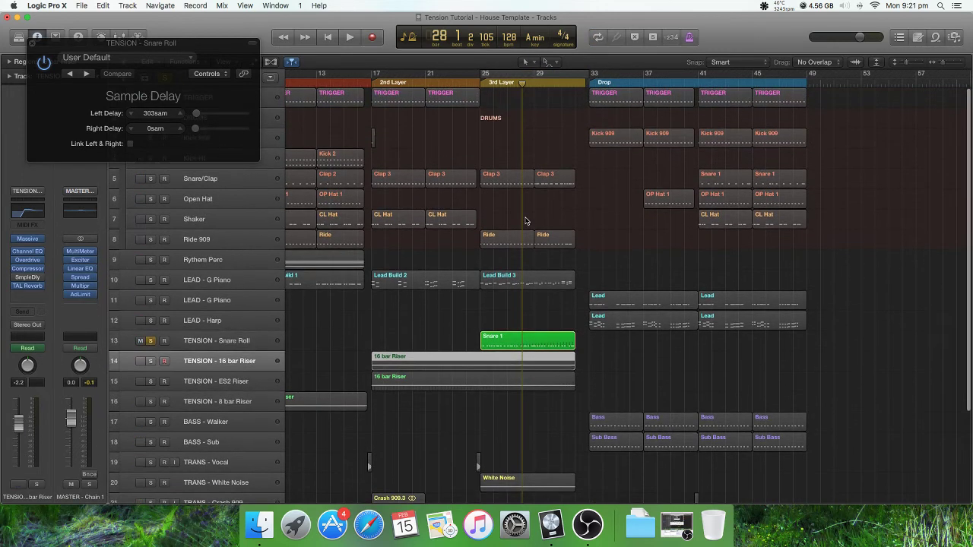
pyautogui.scroll(-2, 512, 217)
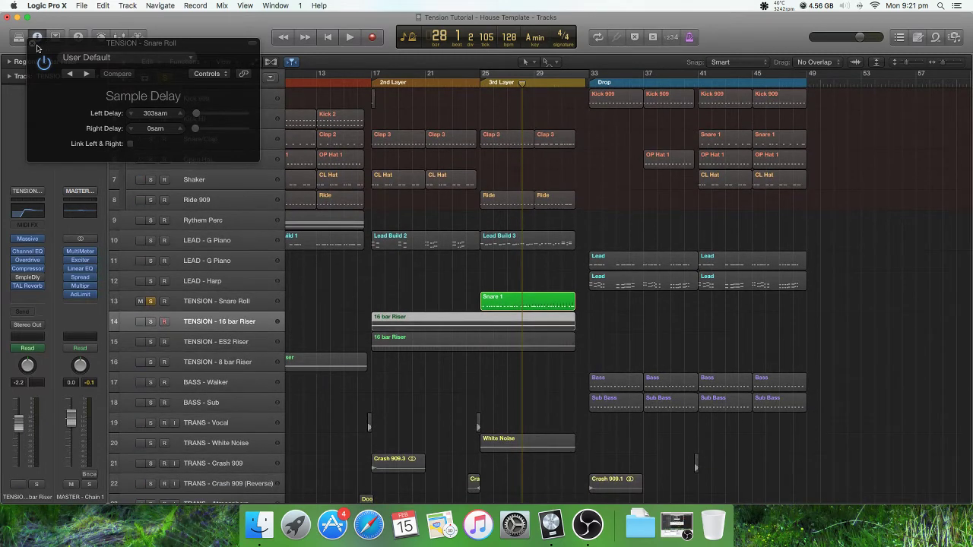
pyautogui.click(35, 45)
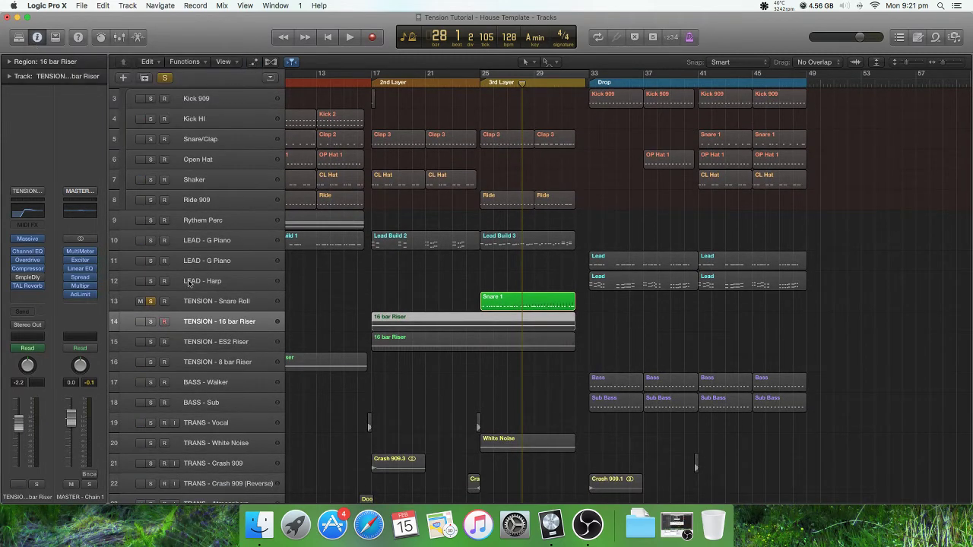
# Solo only the TENSION - ES2 Riser track and open its 16 bar Riser region in the Piano Roll.
pyautogui.click(150, 322)
pyautogui.click(157, 342)
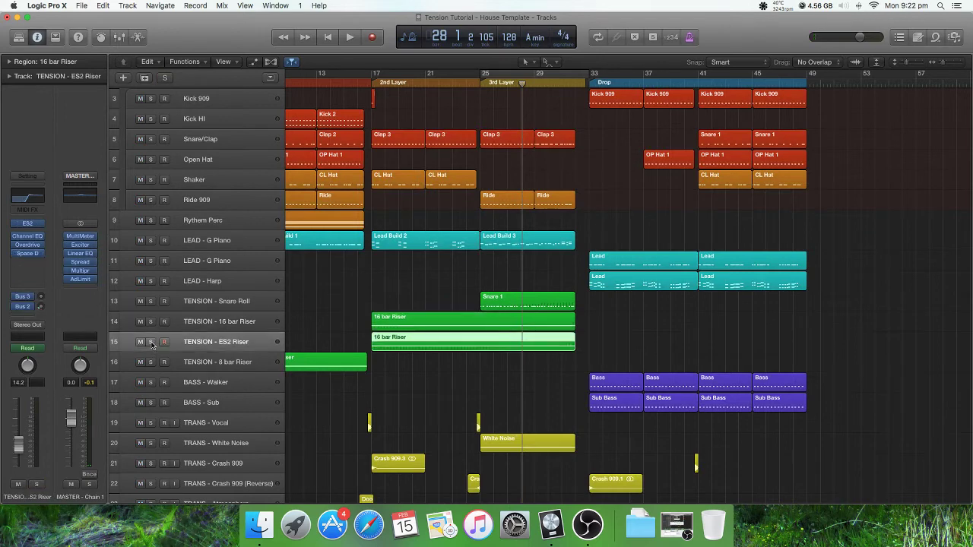
pyautogui.click(151, 342)
pyautogui.scroll(-2, 242, 344)
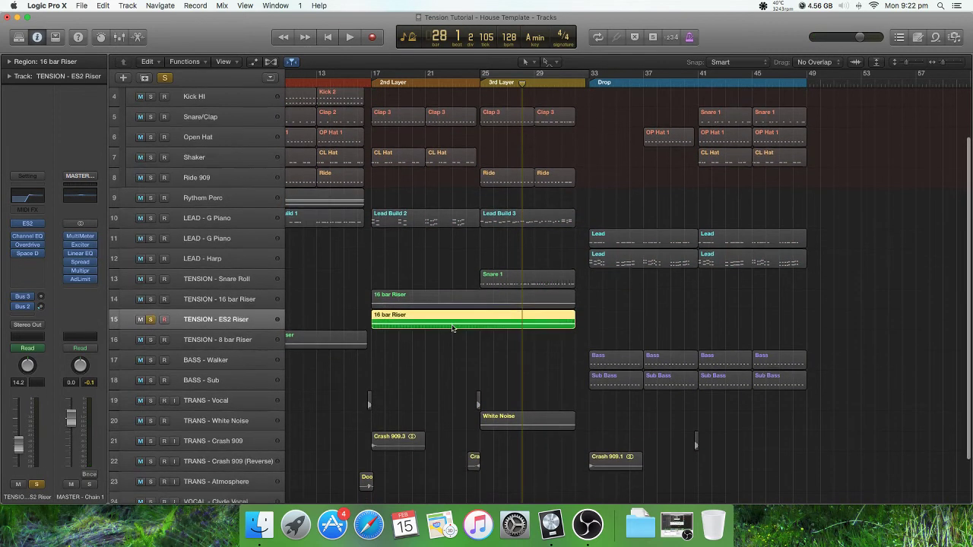
pyautogui.doubleClick(457, 321)
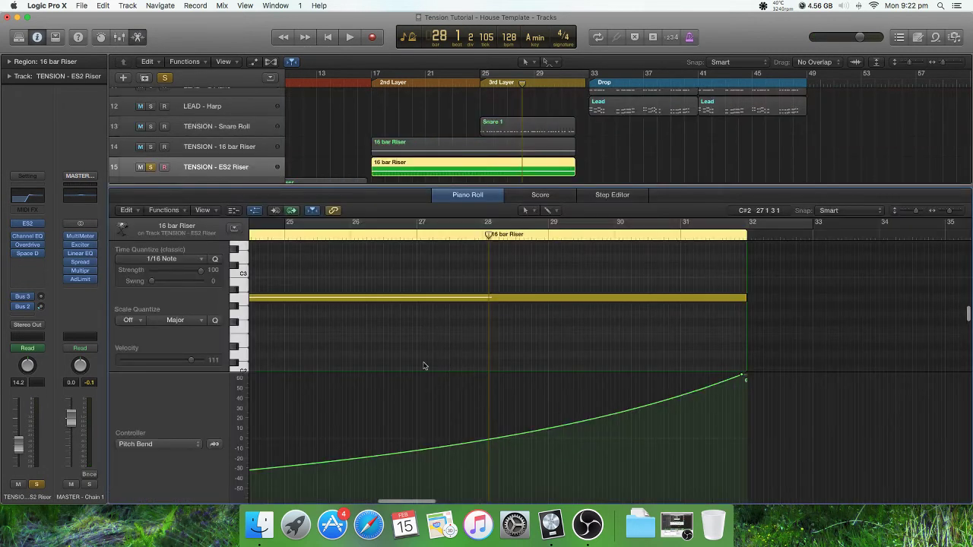
# Hide the Piano Roll's MIDI Draw area and select the long A2 note in the ES2 Riser's 16 bar Riser region.
pyautogui.scroll(3, 394, 355)
pyautogui.scroll(-8, 388, 334)
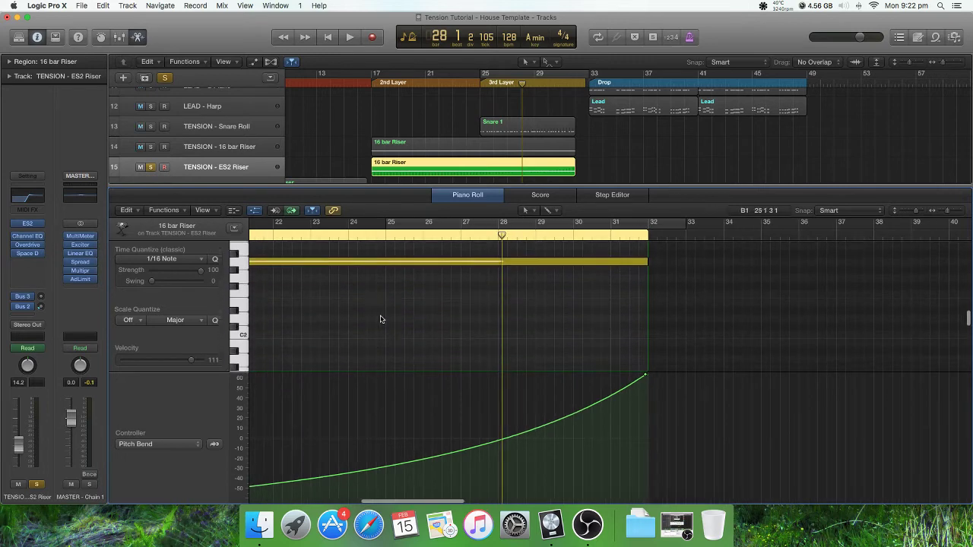
pyautogui.click(260, 212)
pyautogui.click(259, 214)
pyautogui.hscroll(-10, 400, 293)
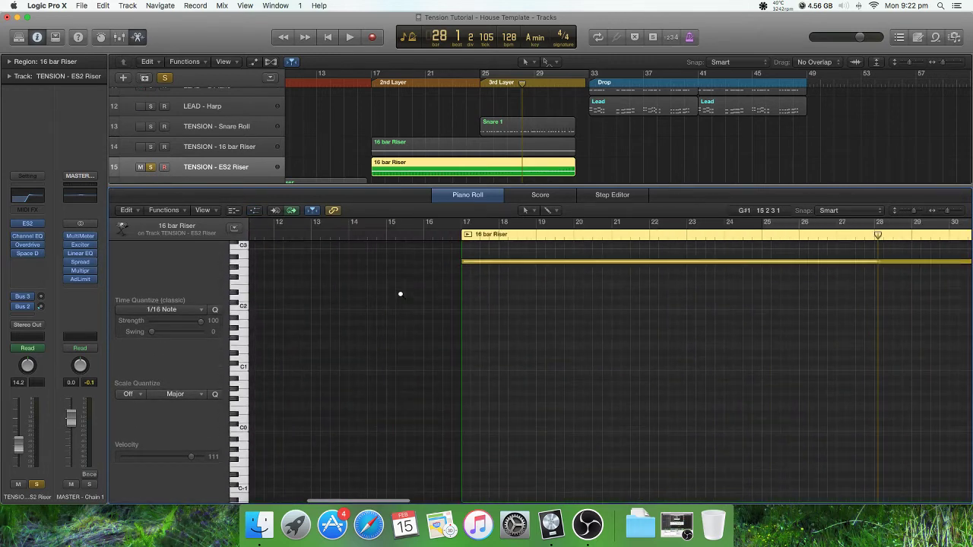
pyautogui.scroll(3, 406, 289)
pyautogui.hscroll(7, 407, 292)
pyautogui.scroll(-3, 405, 291)
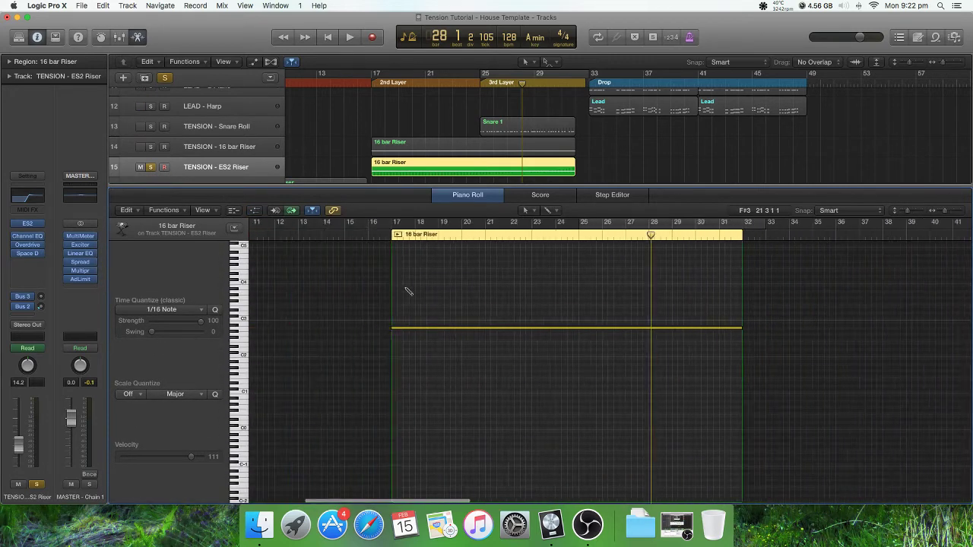
pyautogui.scroll(-2, 468, 306)
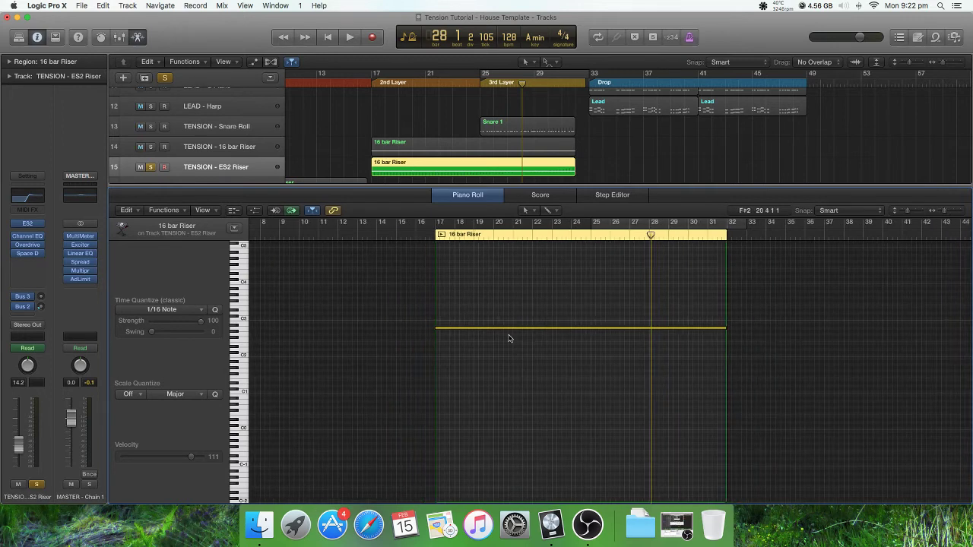
pyautogui.click(509, 329)
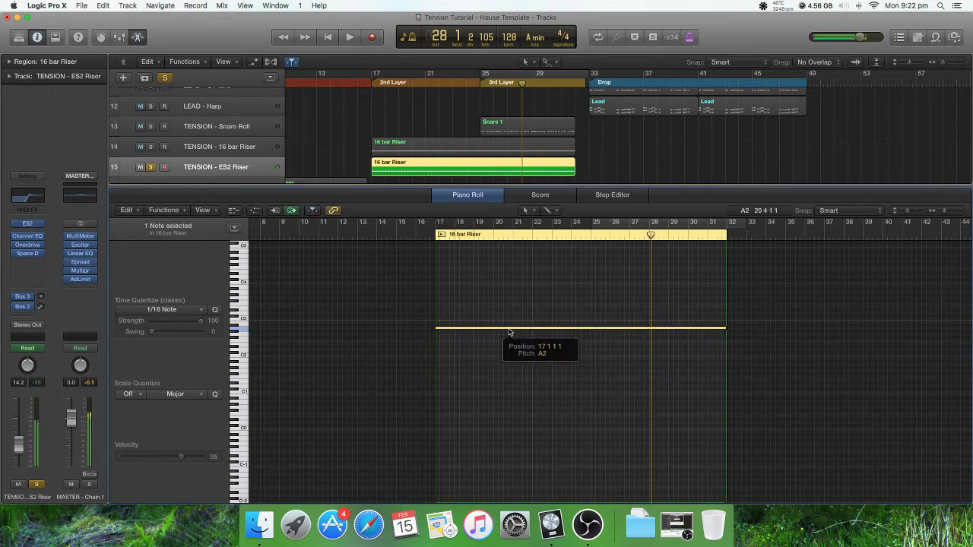
pyautogui.scroll(-1, 423, 239)
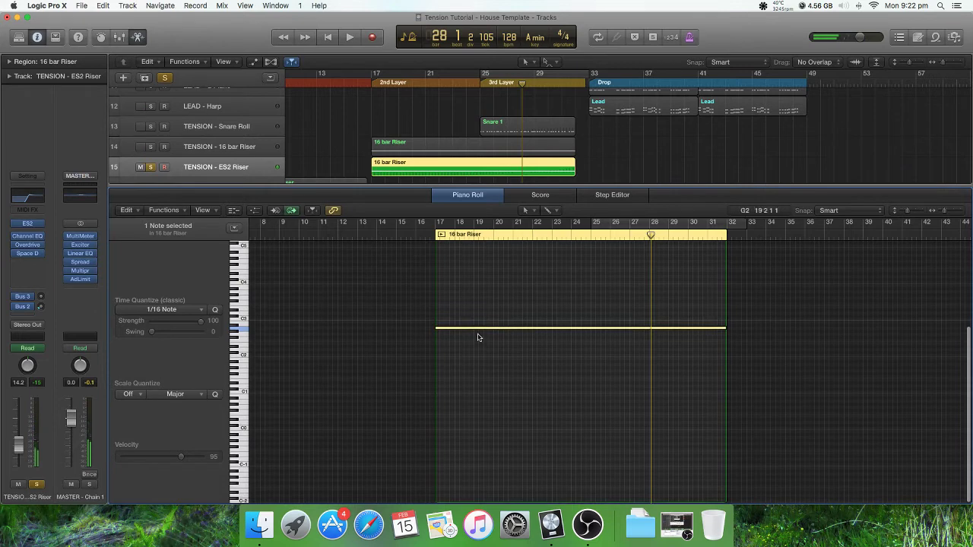
# Open the ES2 Riser track's Channel EQ to examine its low cut, and reposition the plug-in window slightly.
pyautogui.click(29, 199)
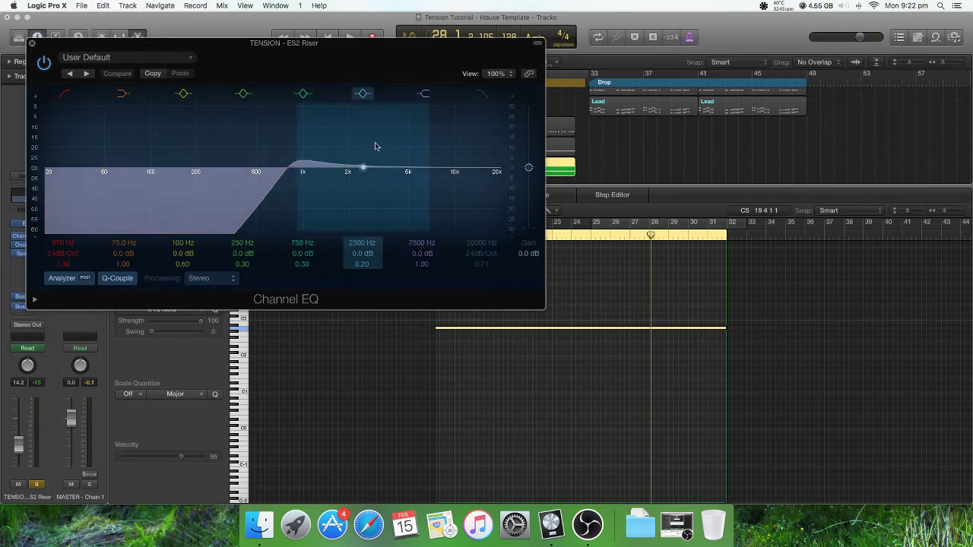
pyautogui.moveTo(342, 50); pyautogui.dragTo(361, 59)
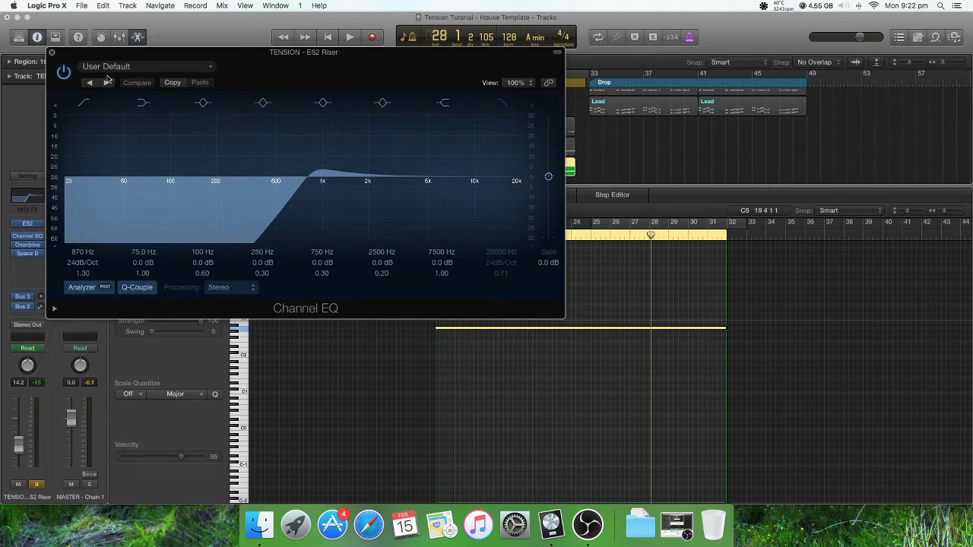
# Close the Channel EQ, open the ES2 on the TENSION - ES2 Riser track and choose the Vintage Mix preset from Synth Leads.
pyautogui.click(53, 55)
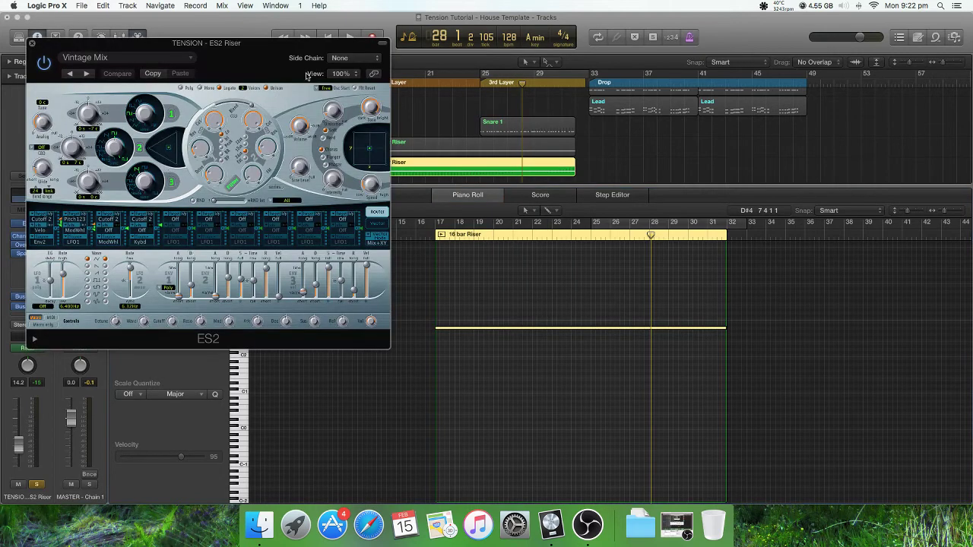
pyautogui.moveTo(273, 53)
pyautogui.mouseDown()
pyautogui.moveTo(395, 38)
pyautogui.moveTo(265, 36)
pyautogui.moveTo(279, 36)
pyautogui.mouseUp()
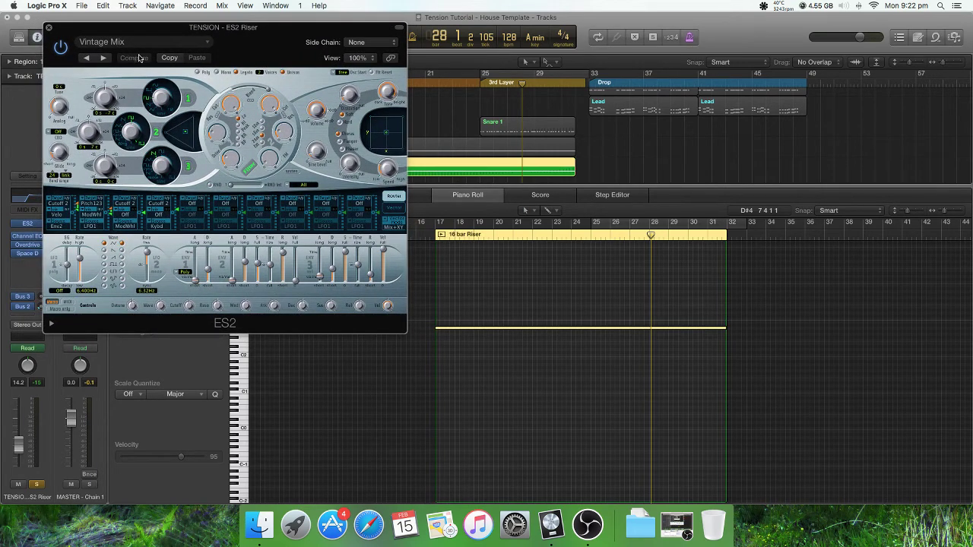
pyautogui.click(164, 41)
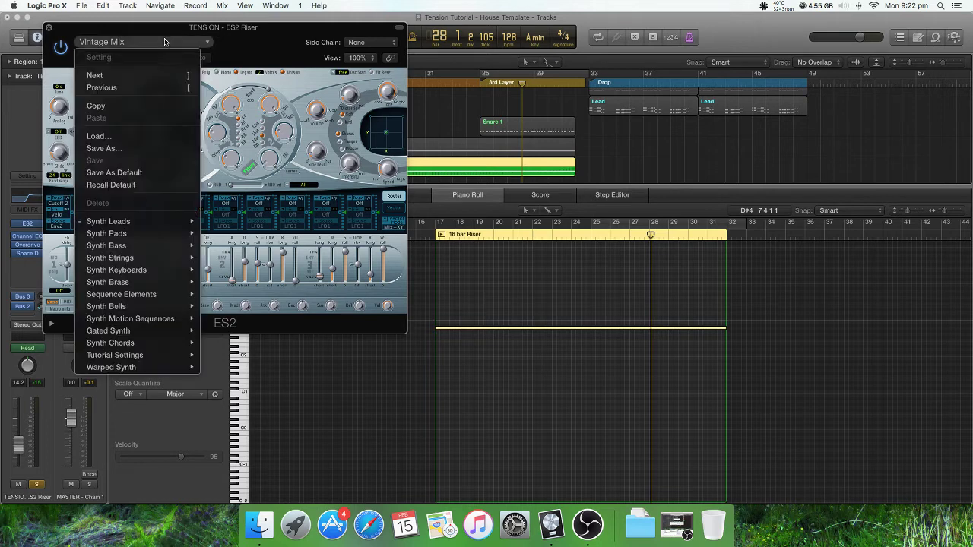
pyautogui.moveTo(157, 220)
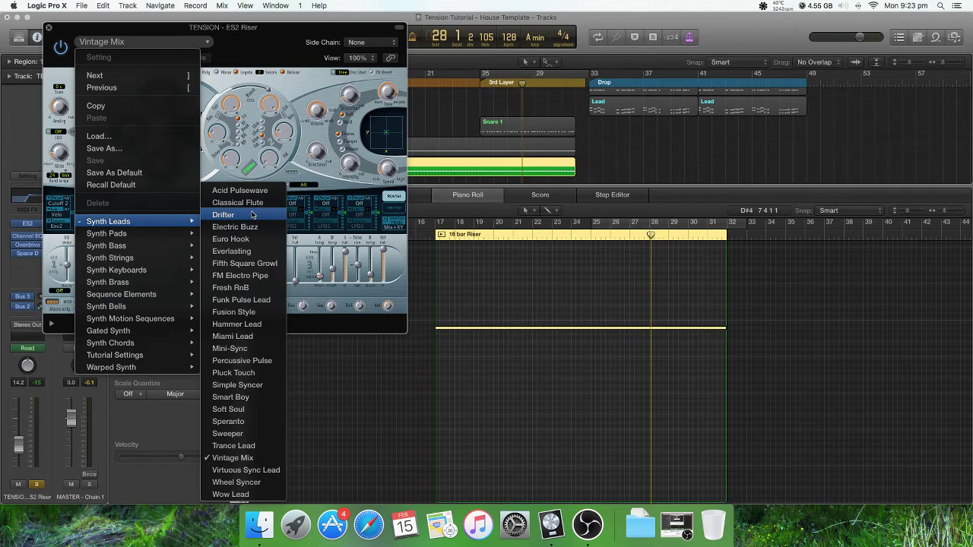
pyautogui.click(268, 460)
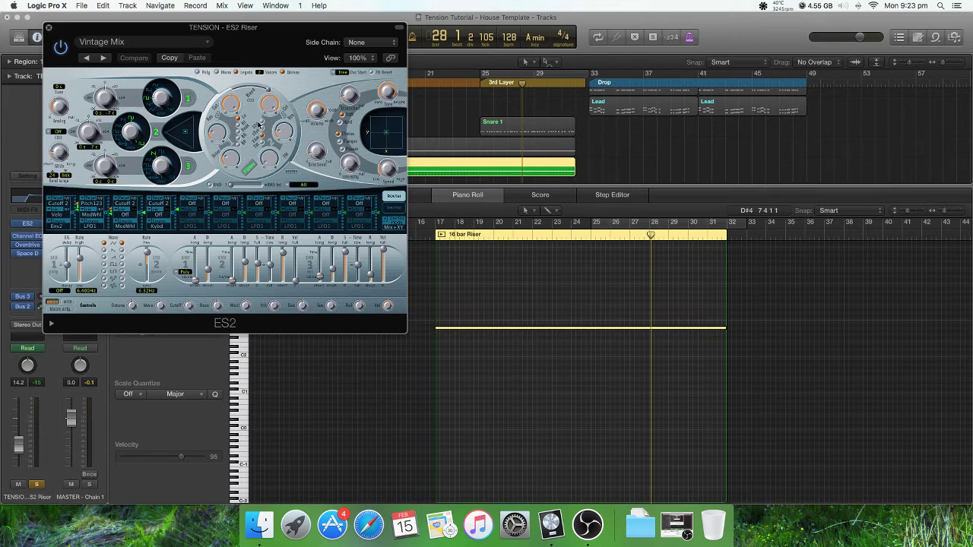
# Adjust the ES2's bend range values and close the synth window.
pyautogui.moveTo(204, 32); pyautogui.dragTo(226, 24)
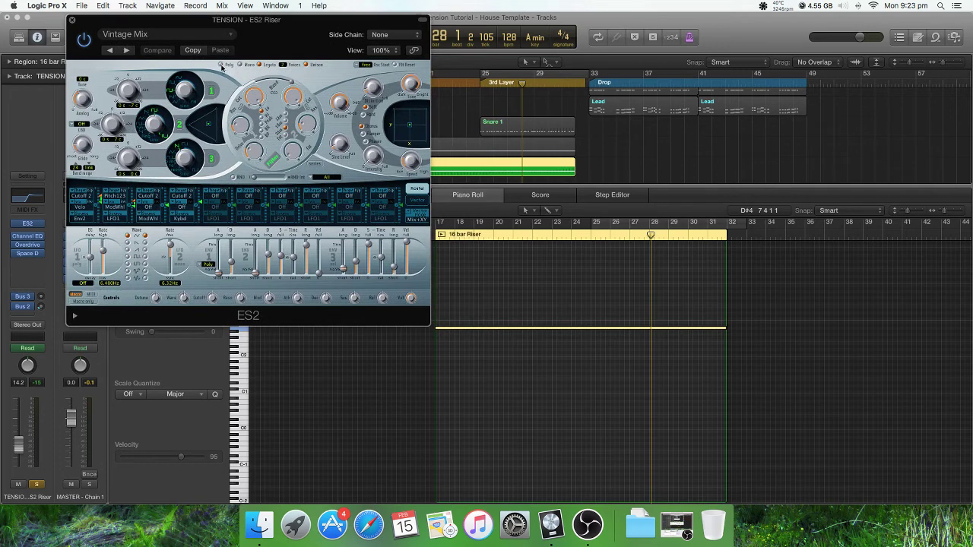
pyautogui.moveTo(76, 169); pyautogui.dragTo(76, 166)
pyautogui.moveTo(77, 171); pyautogui.dragTo(86, 173)
pyautogui.click(72, 20)
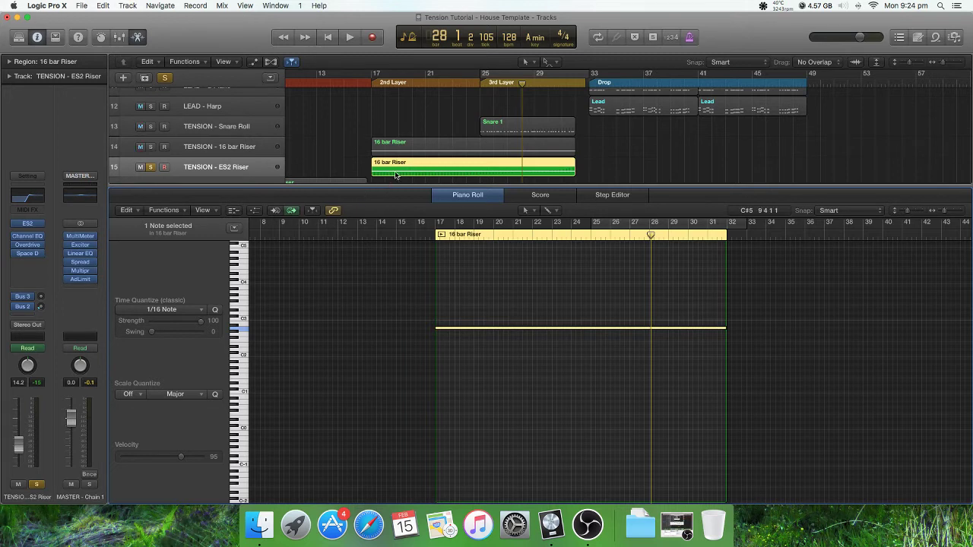
# Show the Piano Roll's MIDI Draw area with Pitch Bend as the controller for the 16 bar Riser region.
pyautogui.scroll(5, 337, 272)
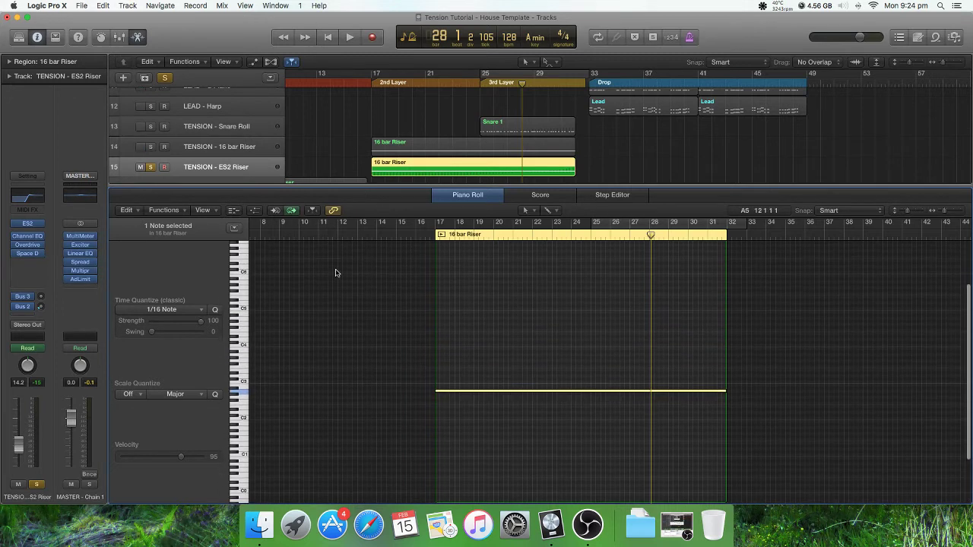
pyautogui.click(255, 210)
pyautogui.scroll(-3, 382, 352)
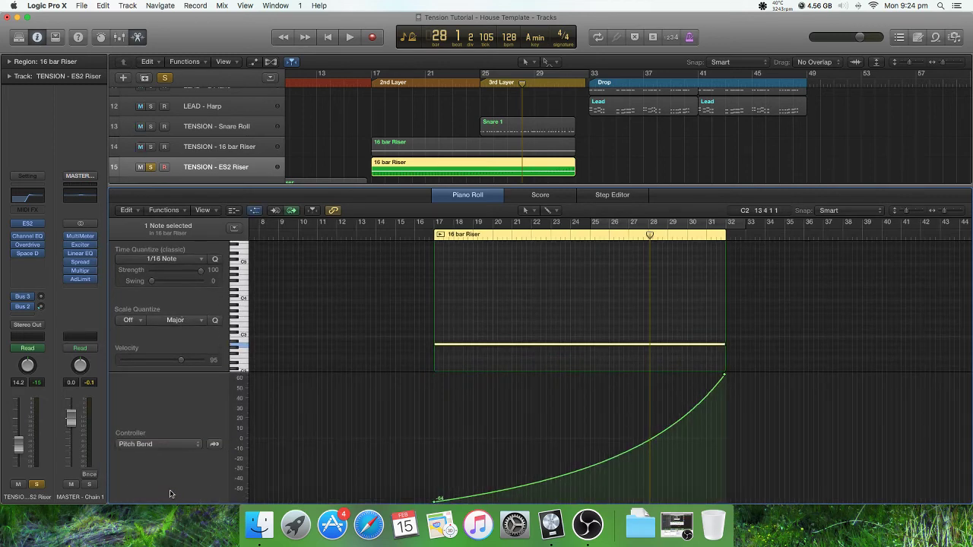
pyautogui.click(173, 444)
pyautogui.click(187, 368)
pyautogui.scroll(1, 437, 444)
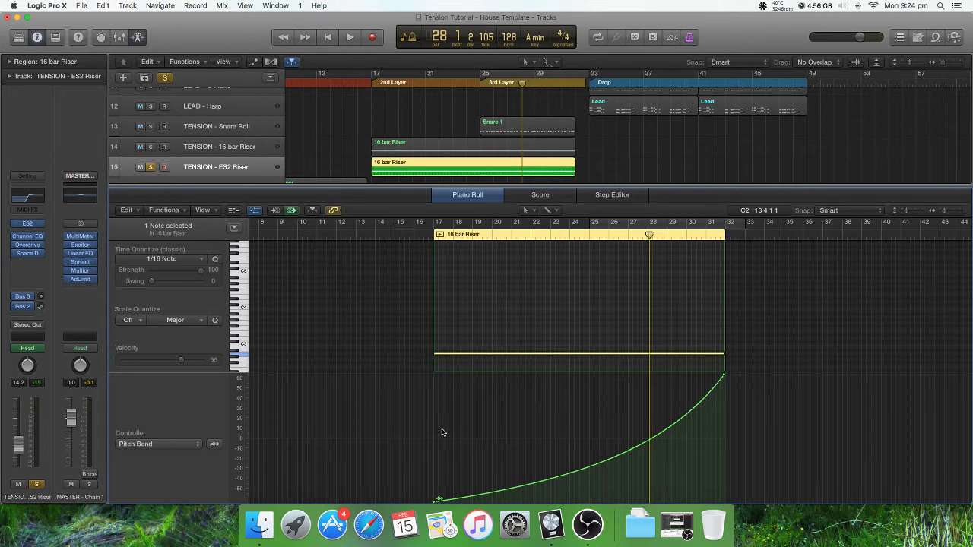
# Cycle bars 17 to 33, play the ES2 riser and raise the Q of its Channel EQ low cut to 1.70.
pyautogui.moveTo(374, 76); pyautogui.dragTo(588, 106)
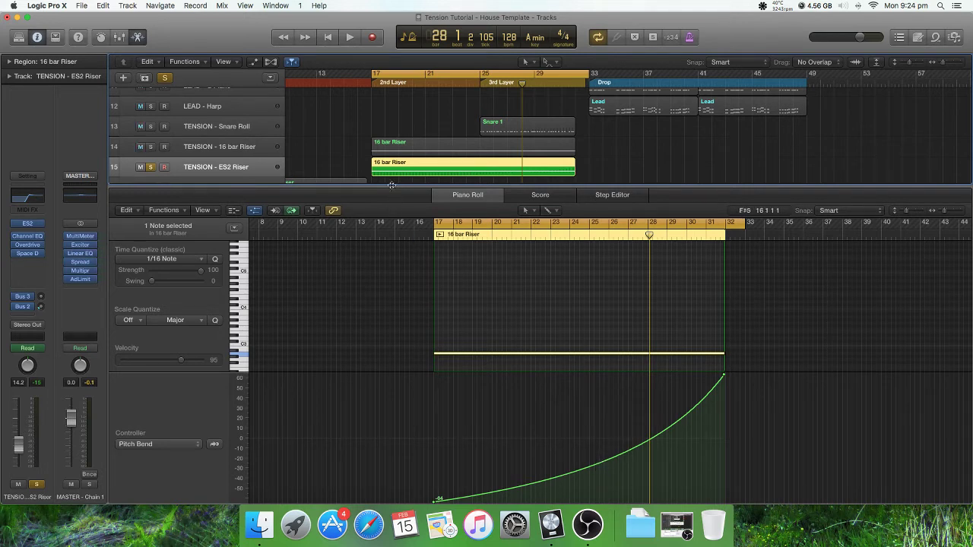
pyautogui.press('space')
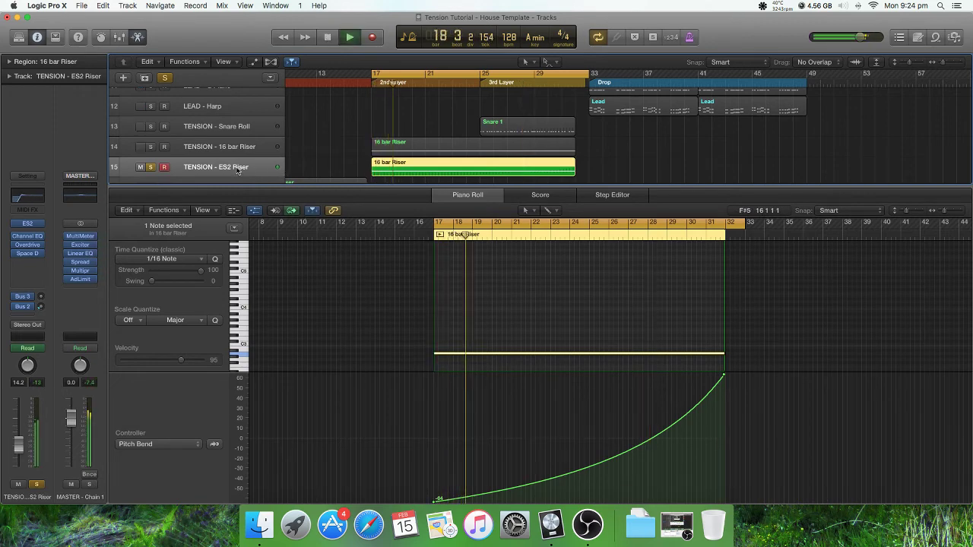
pyautogui.click(33, 196)
pyautogui.moveTo(316, 83); pyautogui.dragTo(282, 44)
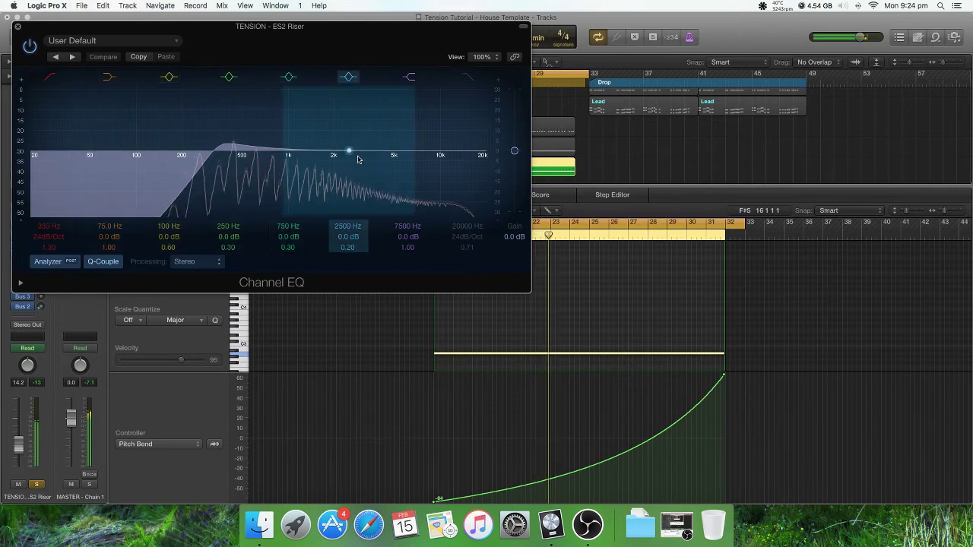
pyautogui.moveTo(63, 247); pyautogui.dragTo(63, 227)
pyautogui.moveTo(234, 130); pyautogui.dragTo(265, 139)
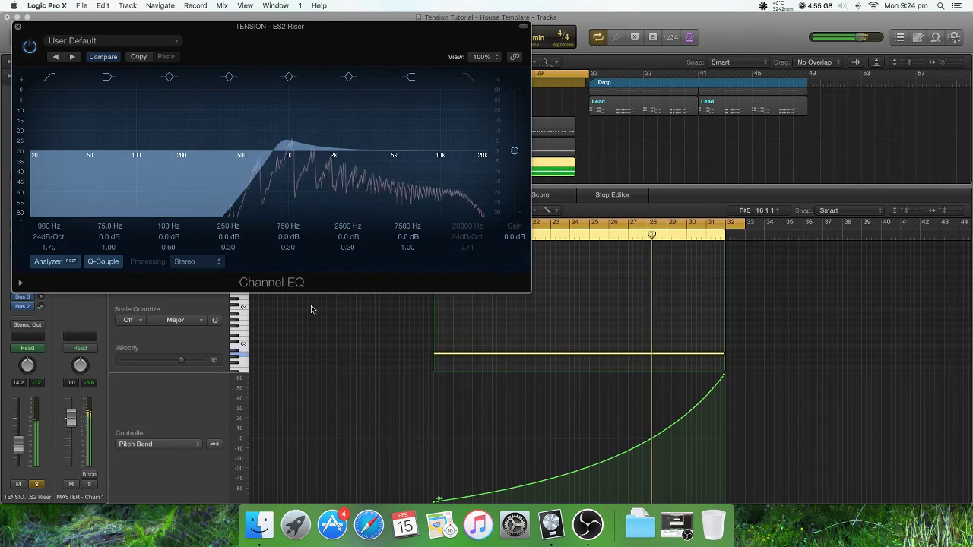
# Reshape the riser's Pitch Bend curve into a straight ramp across the whole region, audition it and close the Channel EQ.
pyautogui.click(724, 376)
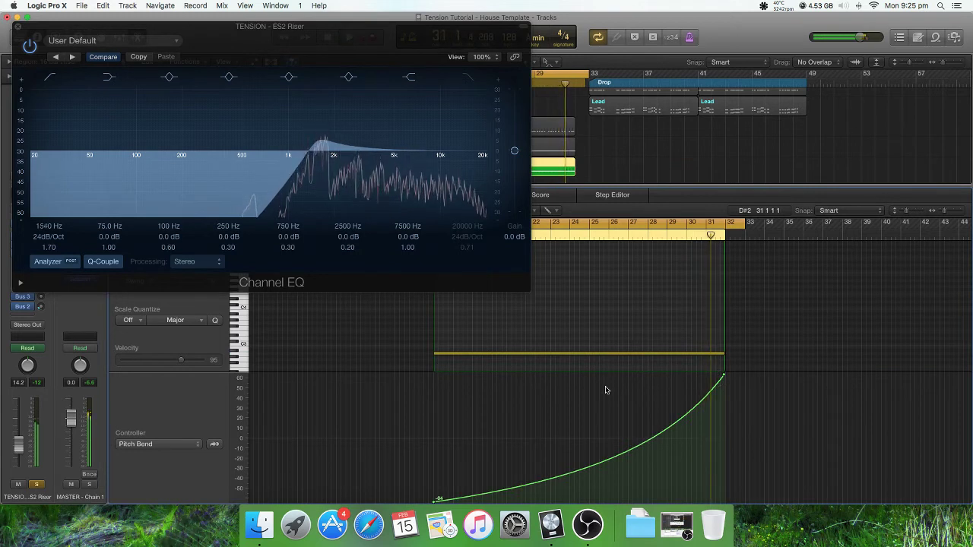
pyautogui.click(602, 463)
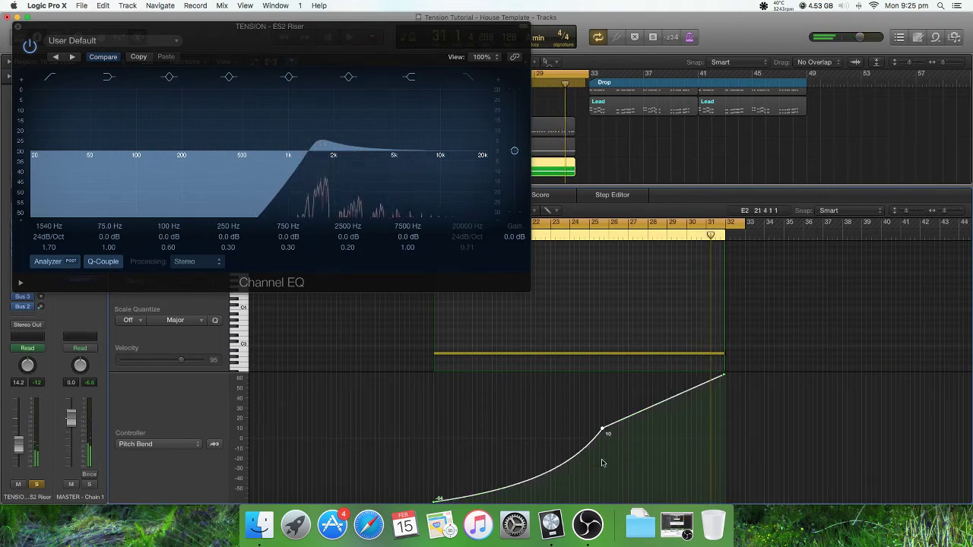
pyautogui.moveTo(602, 431); pyautogui.dragTo(434, 502)
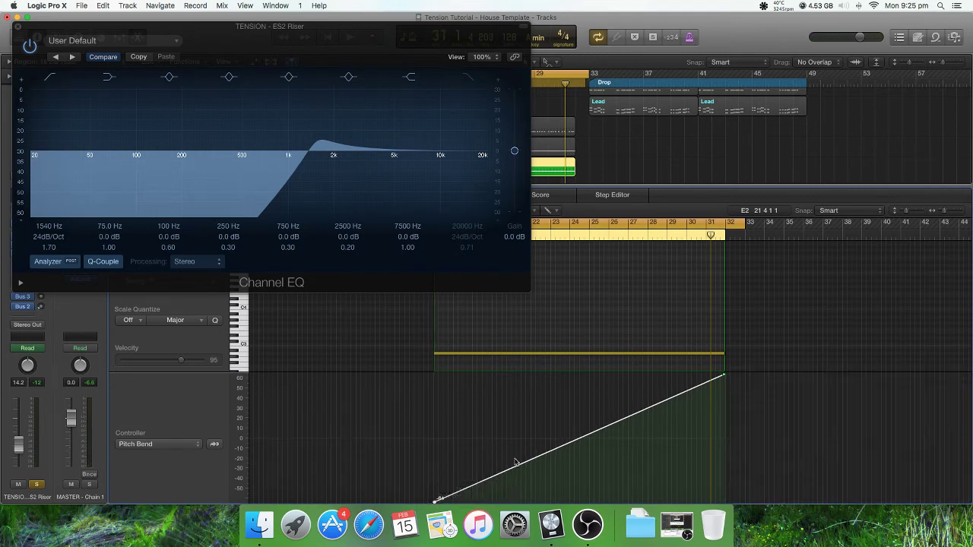
pyautogui.press('space')
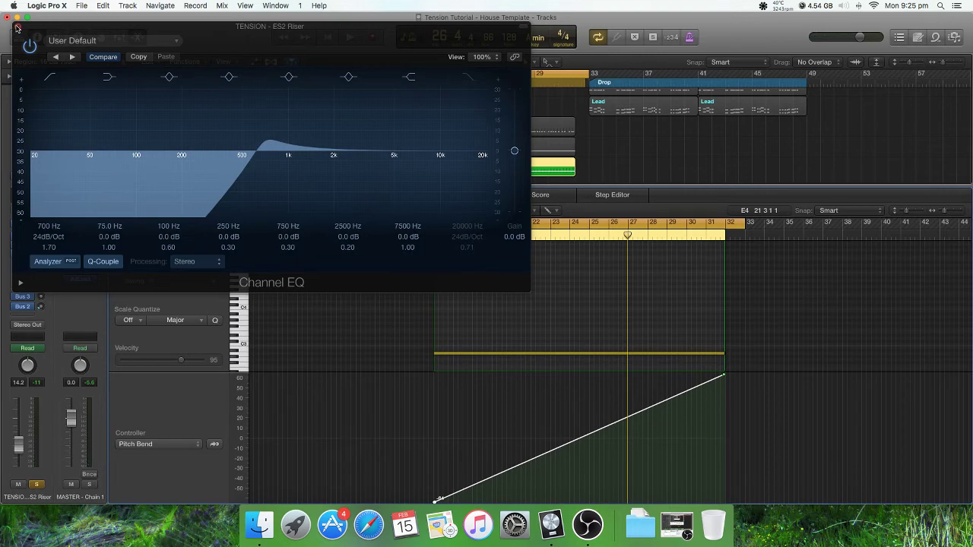
pyautogui.click(15, 28)
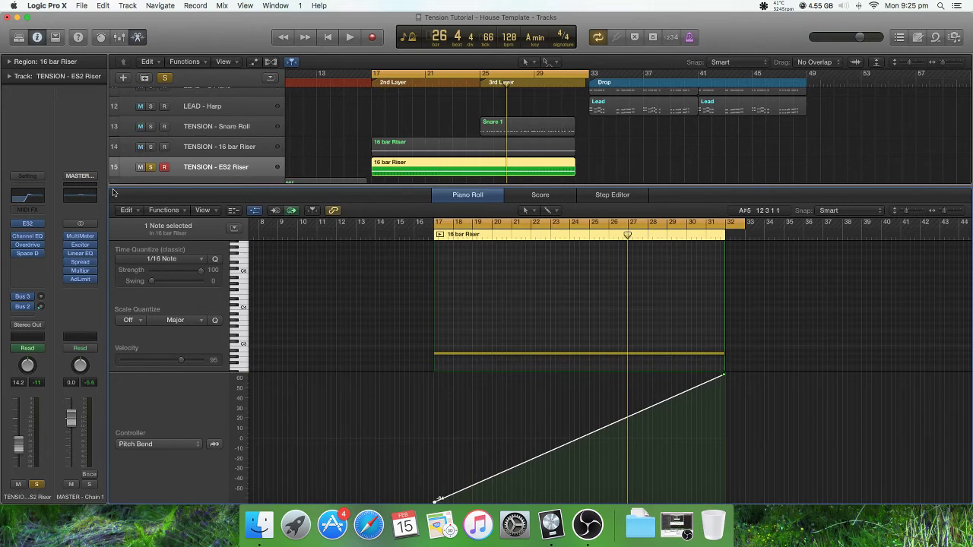
# Review the ES2's bend range and the MIDI Draw controller options, keeping Pitch Bend as the controller.
pyautogui.click(28, 224)
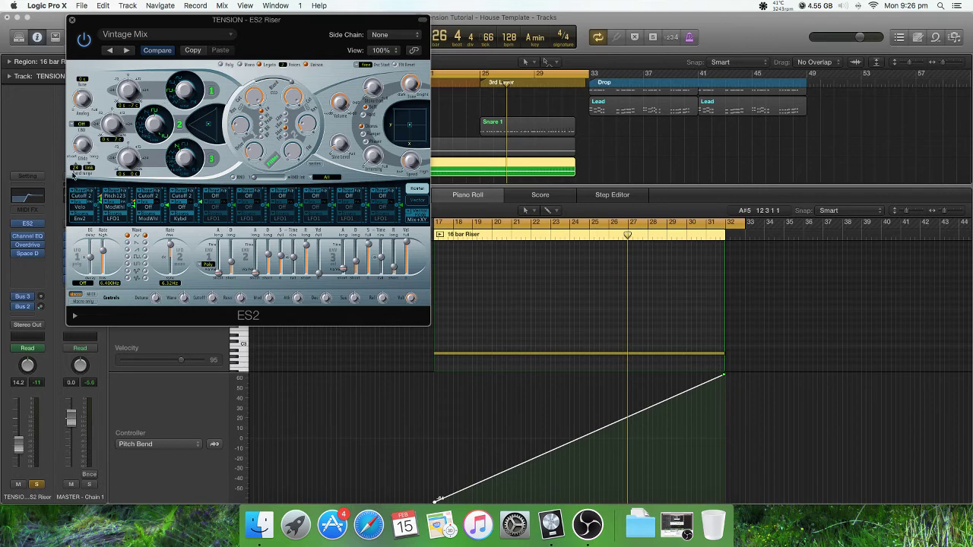
pyautogui.click(73, 21)
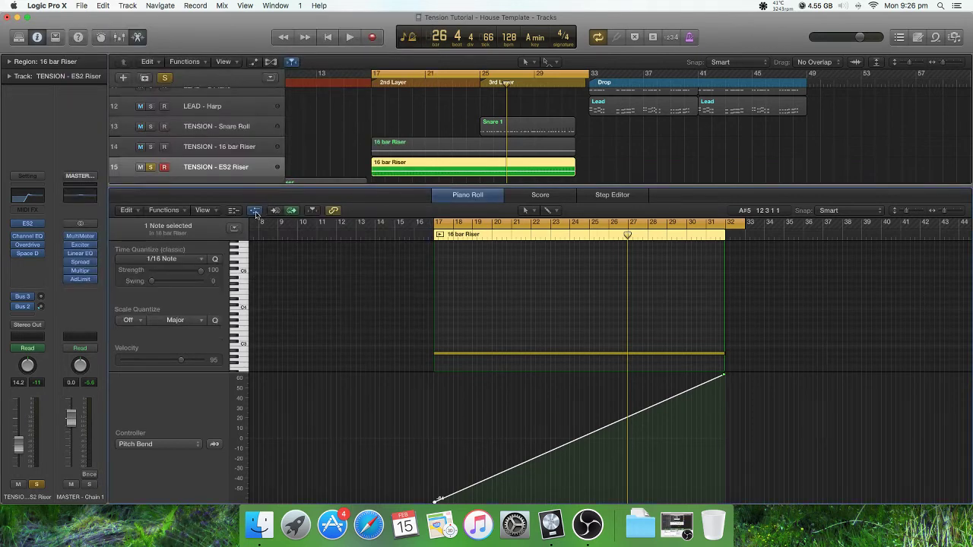
pyautogui.click(256, 213)
pyautogui.click(257, 213)
pyautogui.click(168, 445)
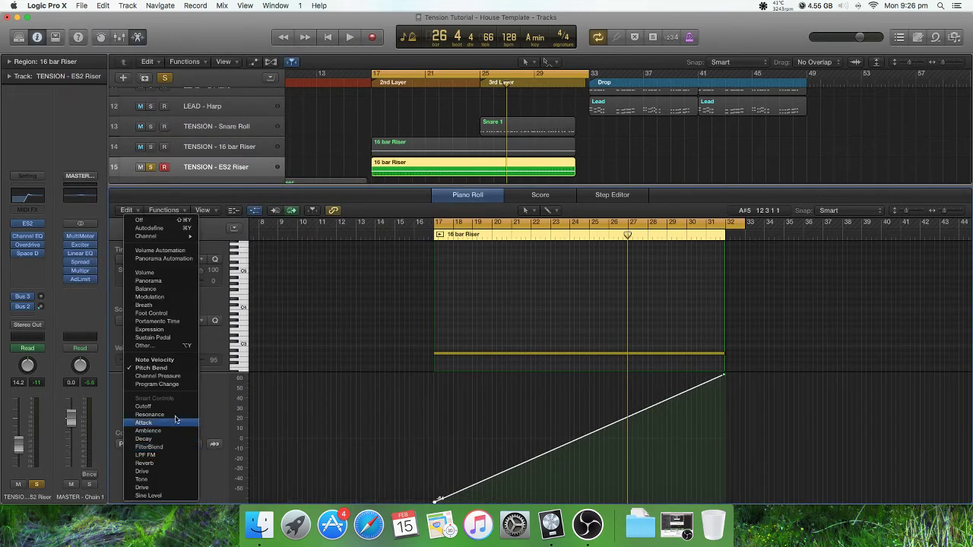
pyautogui.click(227, 371)
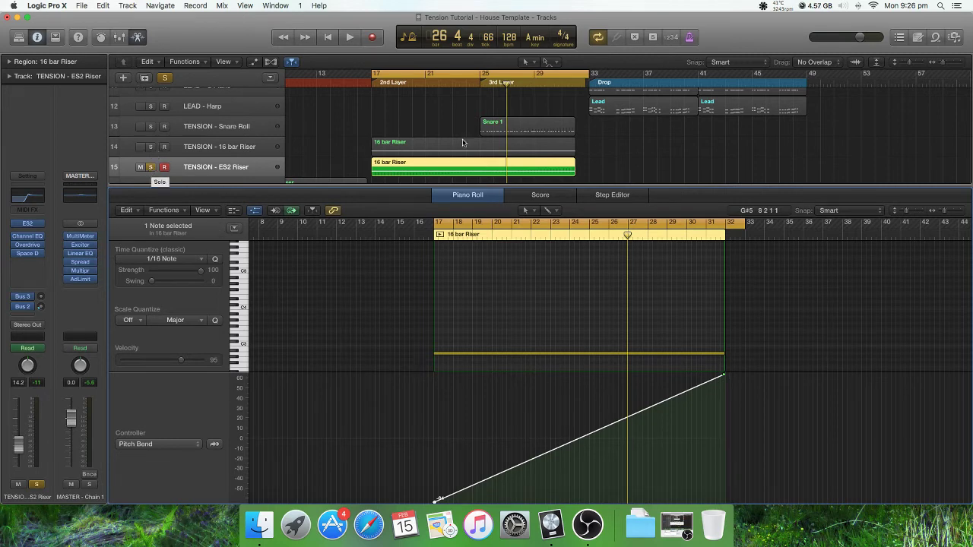
# Hide the Piano Roll, solo the TRIGGER track alongside the ES2 Riser and play both from bar 17.
pyautogui.scroll(5, 462, 143)
pyautogui.click(138, 37)
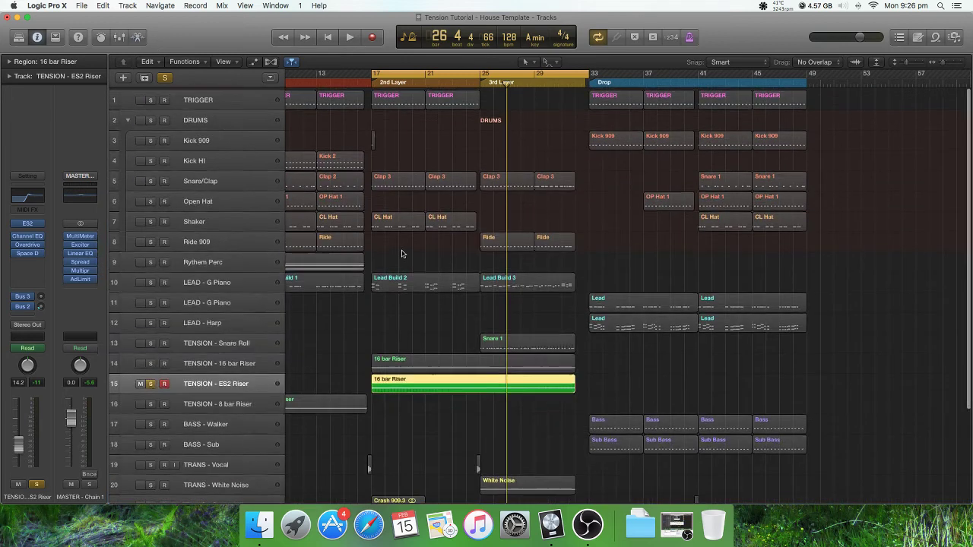
pyautogui.click(259, 97)
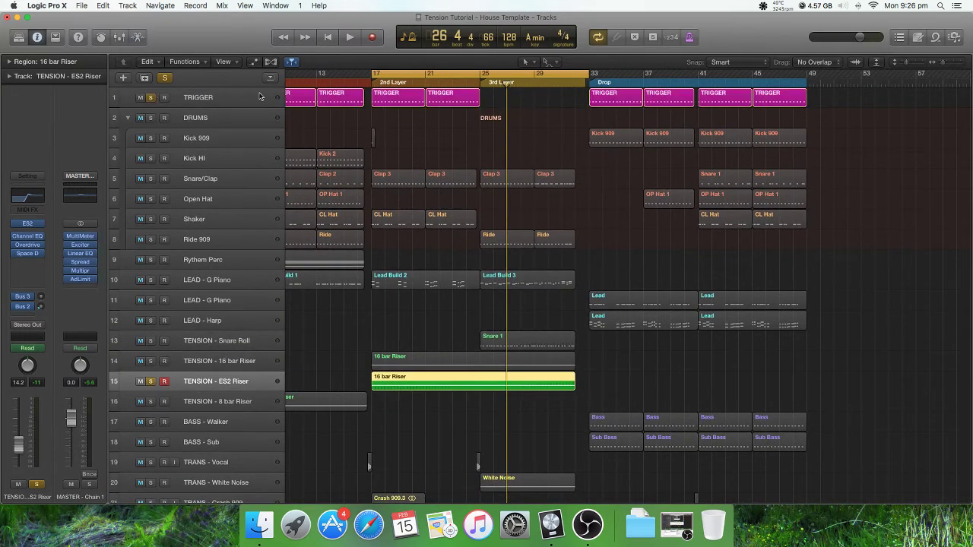
pyautogui.click(254, 96)
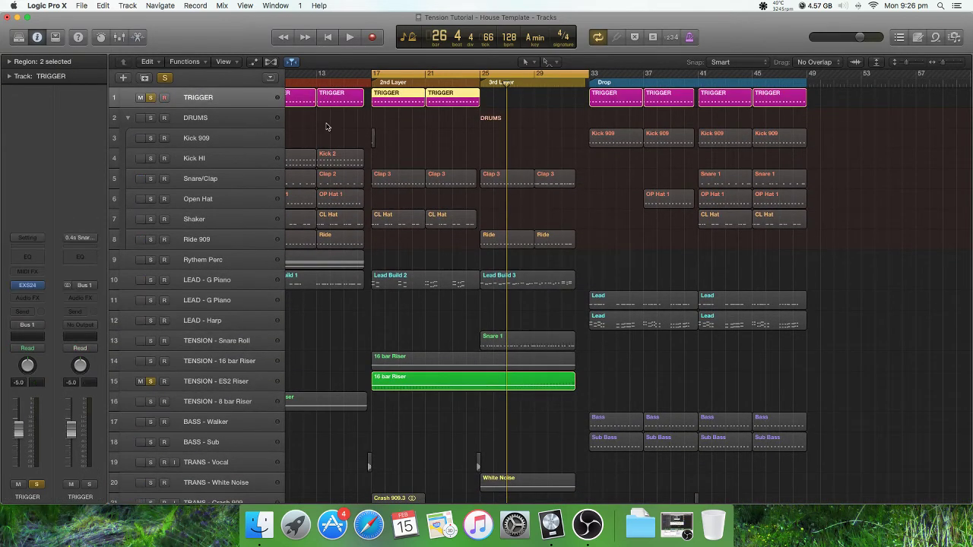
pyautogui.scroll(-1, 438, 255)
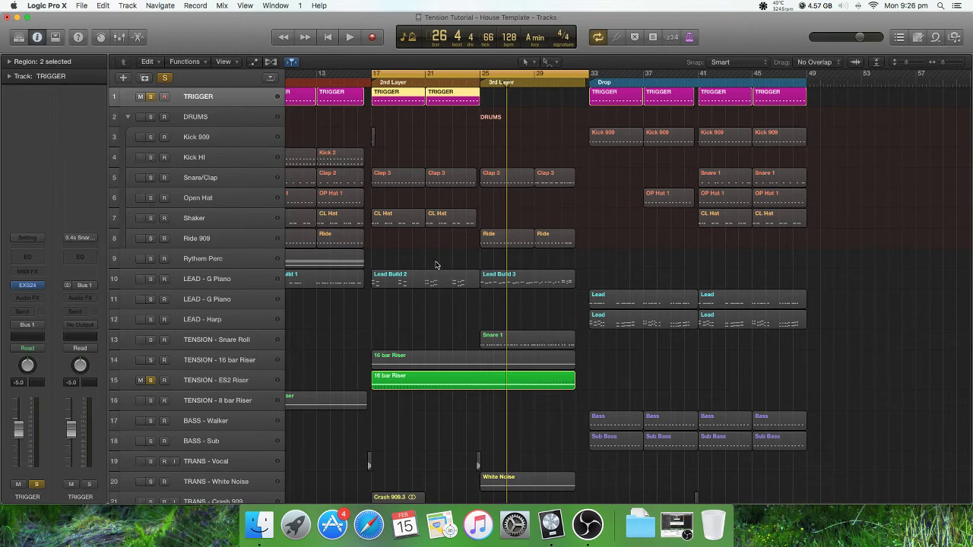
pyautogui.press('space')
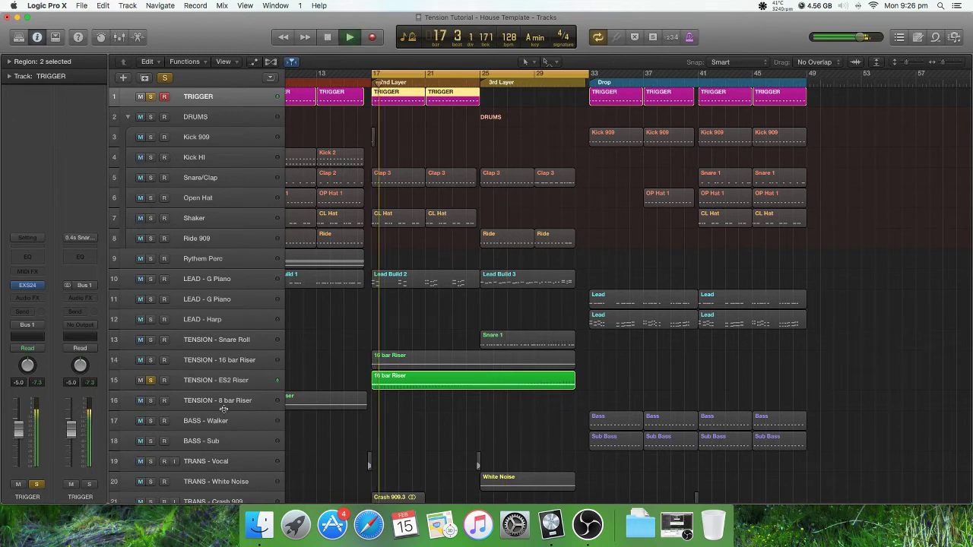
# Stop playback and insert a stereo Compressor after Space D on the TENSION - ES2 Riser track.
pyautogui.click(237, 381)
pyautogui.press('space')
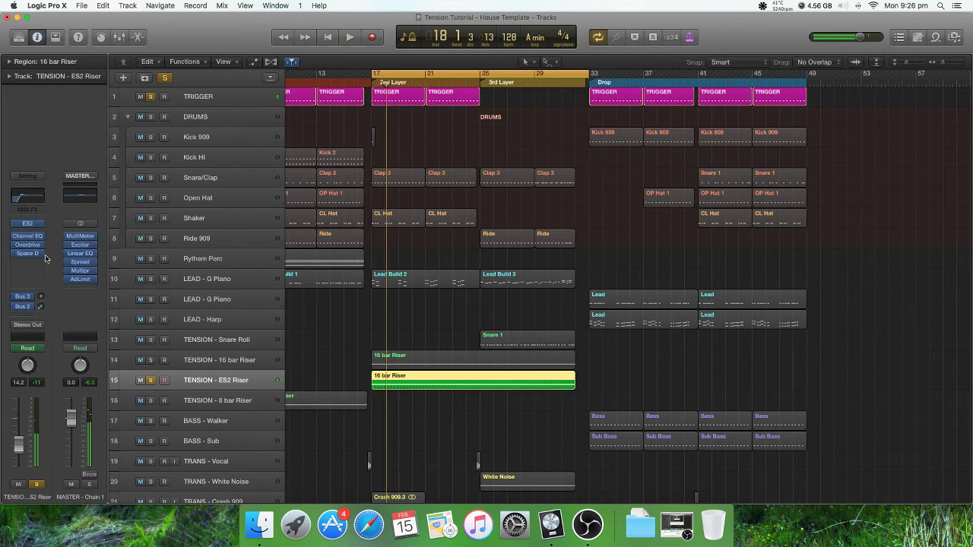
pyautogui.click(43, 262)
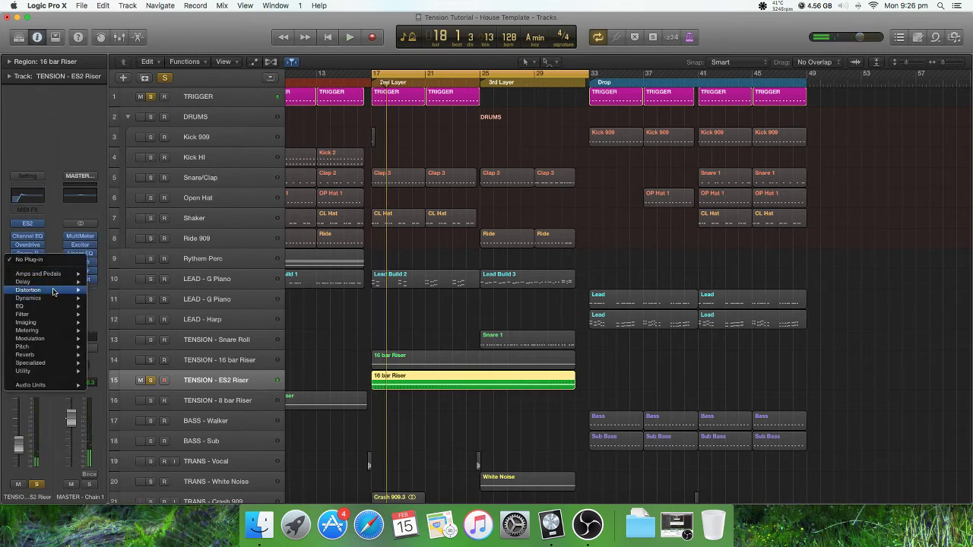
pyautogui.moveTo(34, 298)
pyautogui.moveTo(122, 306)
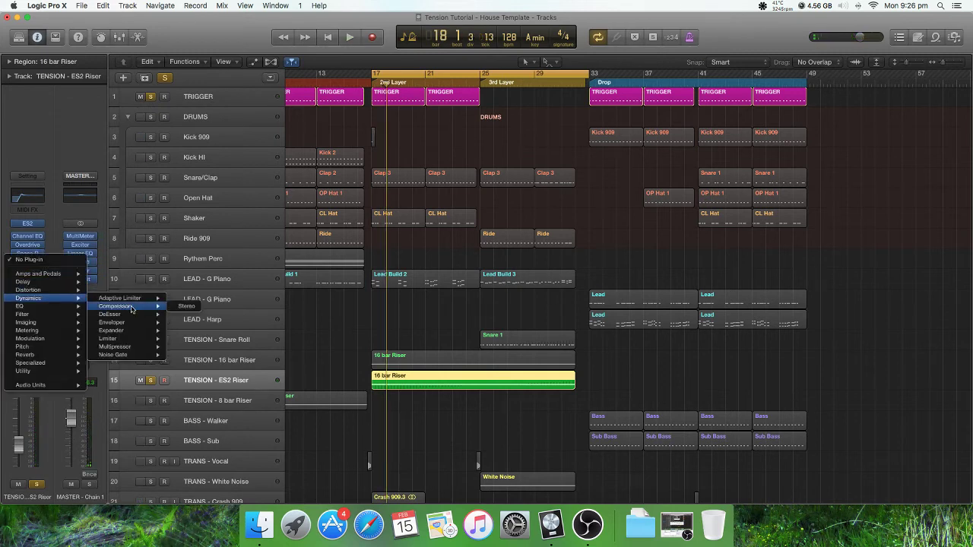
pyautogui.click(185, 307)
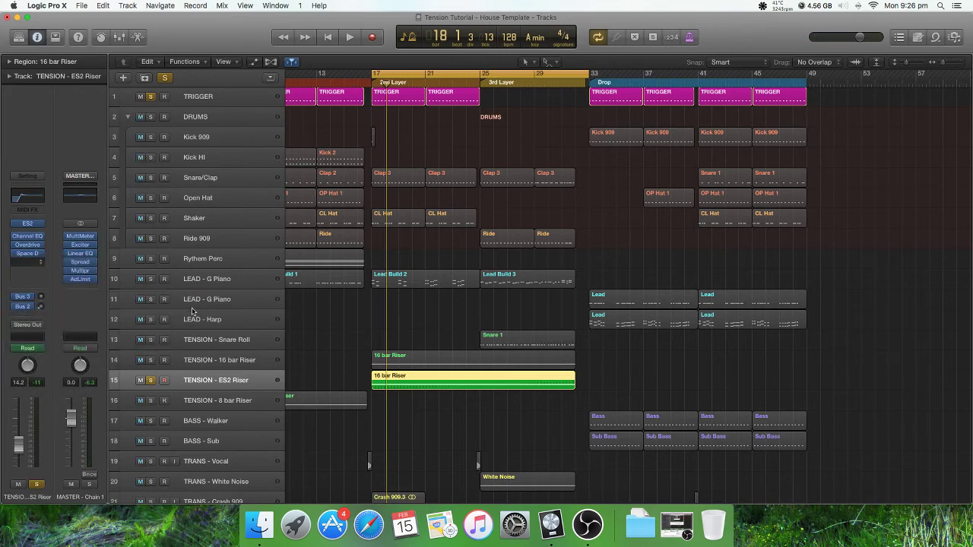
# Set the Compressor's side chain to Bus 1 and its circuit type to Studio FET, with its window moved off the track headers.
pyautogui.click(525, 58)
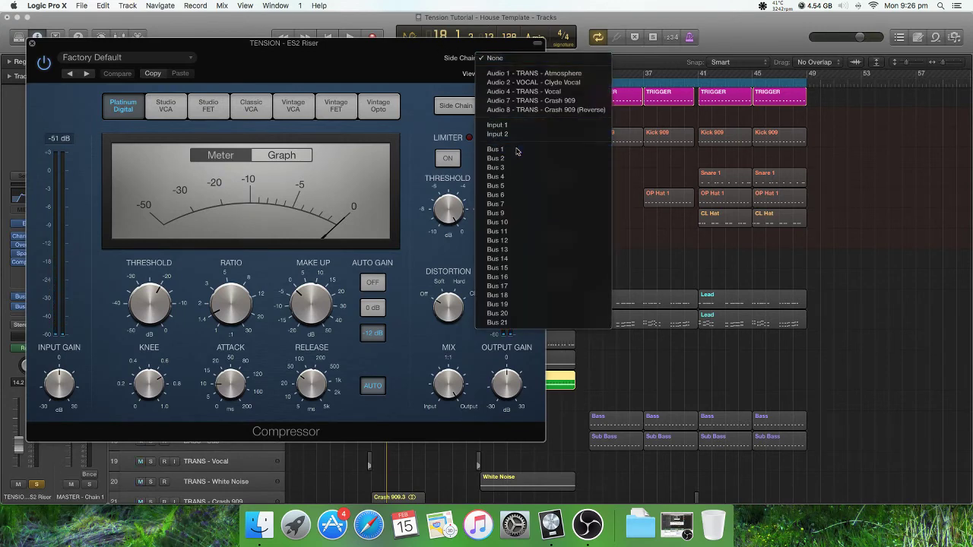
pyautogui.click(516, 150)
pyautogui.moveTo(412, 50); pyautogui.dragTo(819, 57)
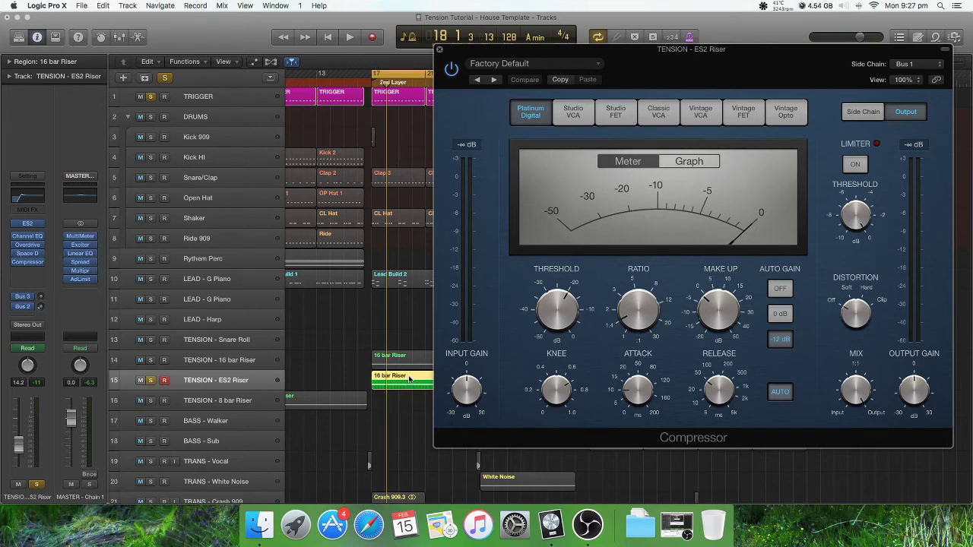
pyautogui.click(614, 112)
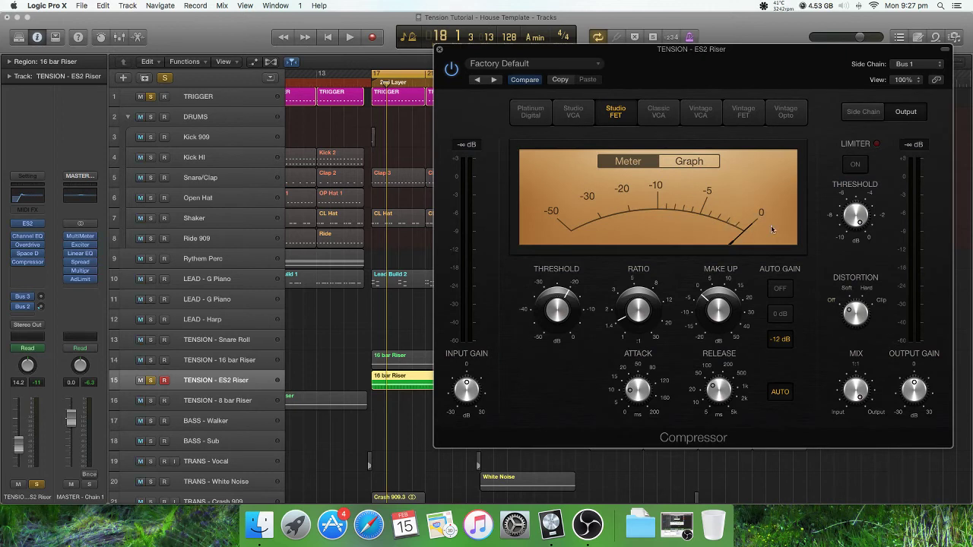
# Set the Compressor's ratio to 5.8:1 and threshold to about -16 dB during playback, compare its graph and meter views, and close it.
pyautogui.moveTo(647, 302)
pyautogui.press('space')
pyautogui.moveTo(630, 312); pyautogui.dragTo(638, 262)
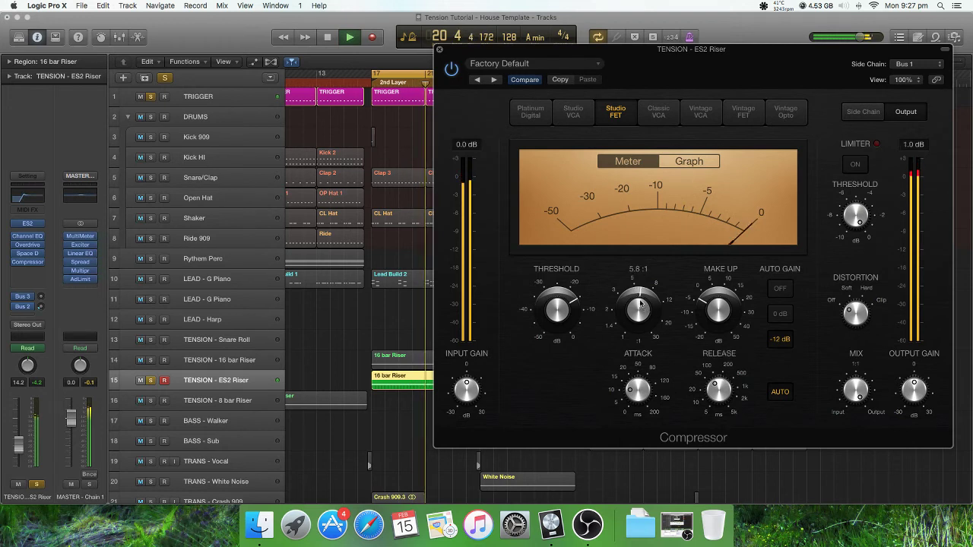
pyautogui.click(702, 162)
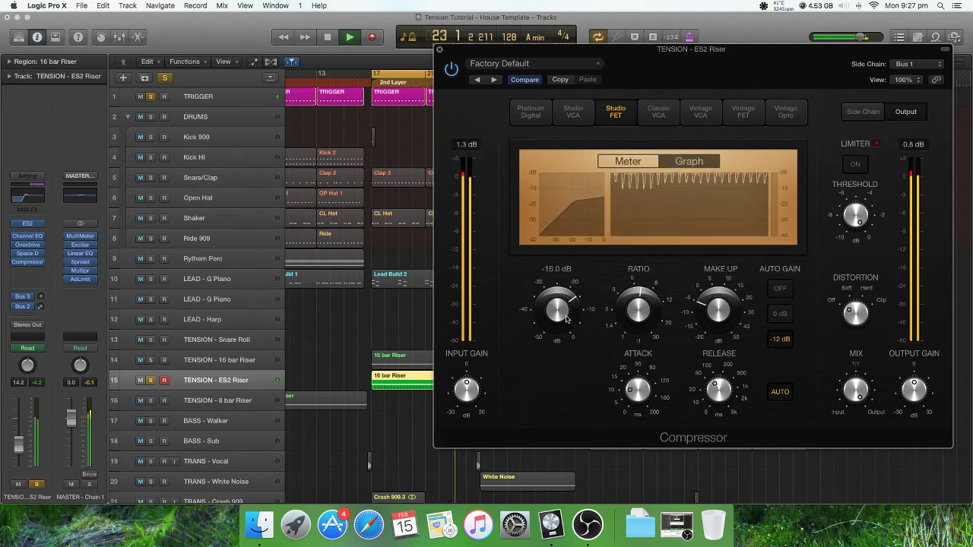
pyautogui.click(650, 162)
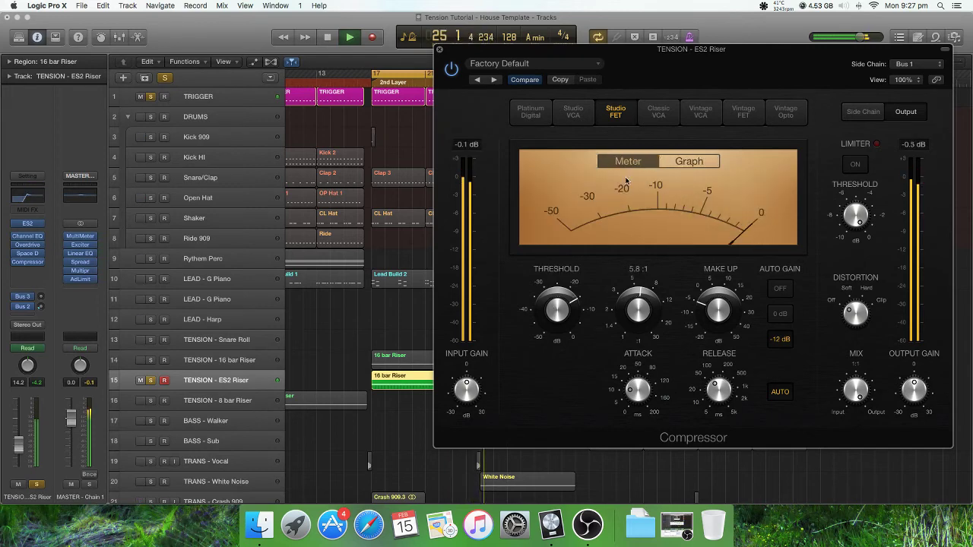
pyautogui.press('space')
pyautogui.click(438, 49)
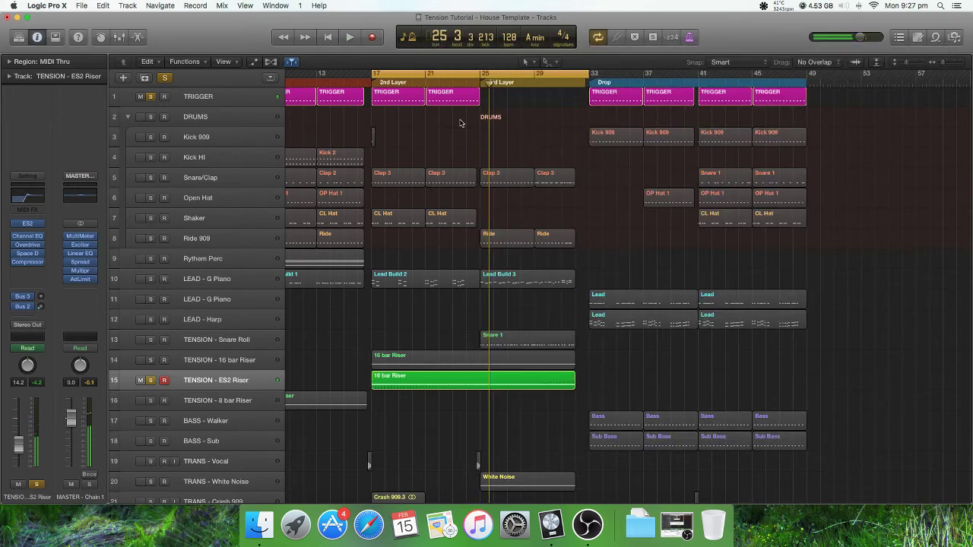
# Copy the two TRIGGER regions to bars 25 and 29, shorten the last one to bar 32, and start playback from bar 17.
pyautogui.moveTo(458, 125); pyautogui.dragTo(519, 109)
pyautogui.moveTo(587, 105); pyautogui.dragTo(575, 107)
pyautogui.press('space')
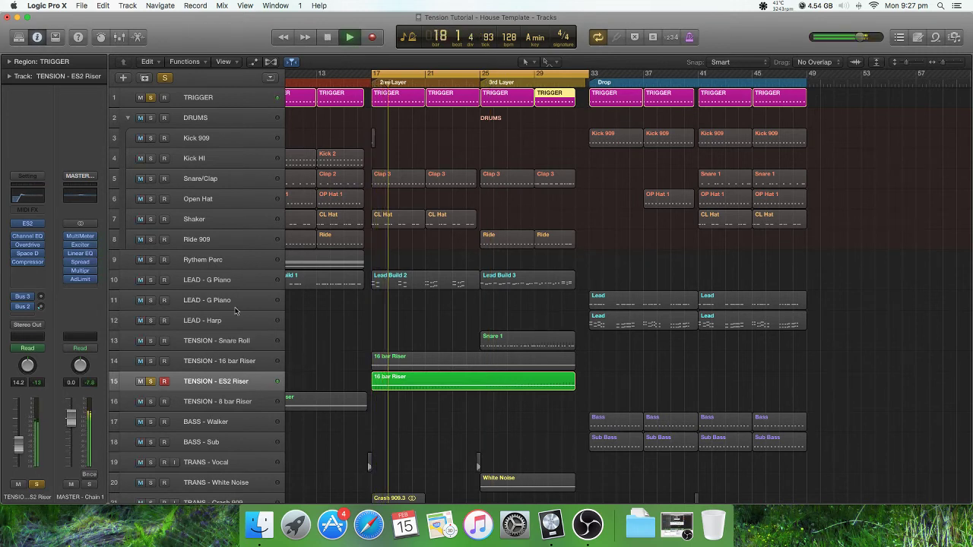
# Also solo LEAD - G Piano (track 10), Shaker, Snare/Clap, Ride 909, TENSION - Snare Roll, TRANS - Vocal and TRANS - Crash 909 (Reverse) during playback.
pyautogui.click(150, 279)
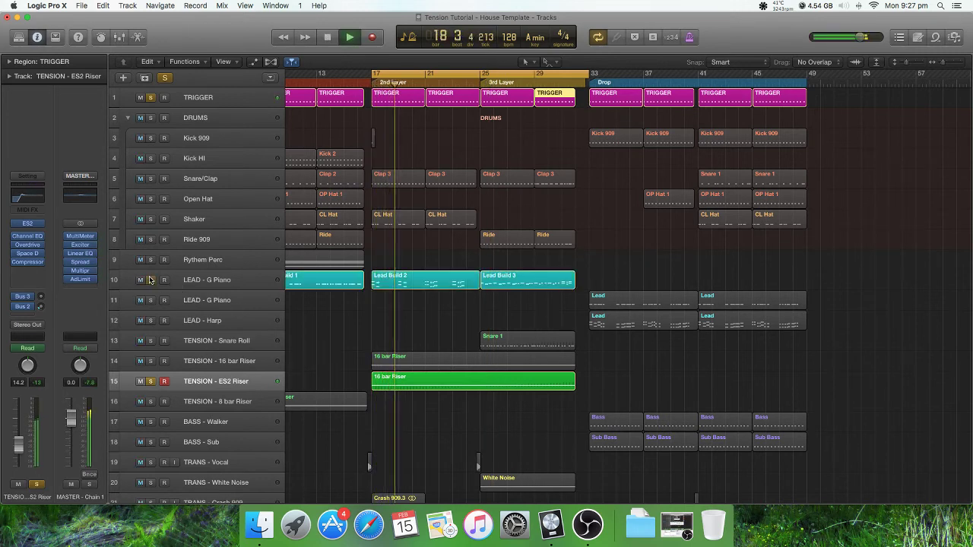
pyautogui.click(150, 219)
pyautogui.click(151, 179)
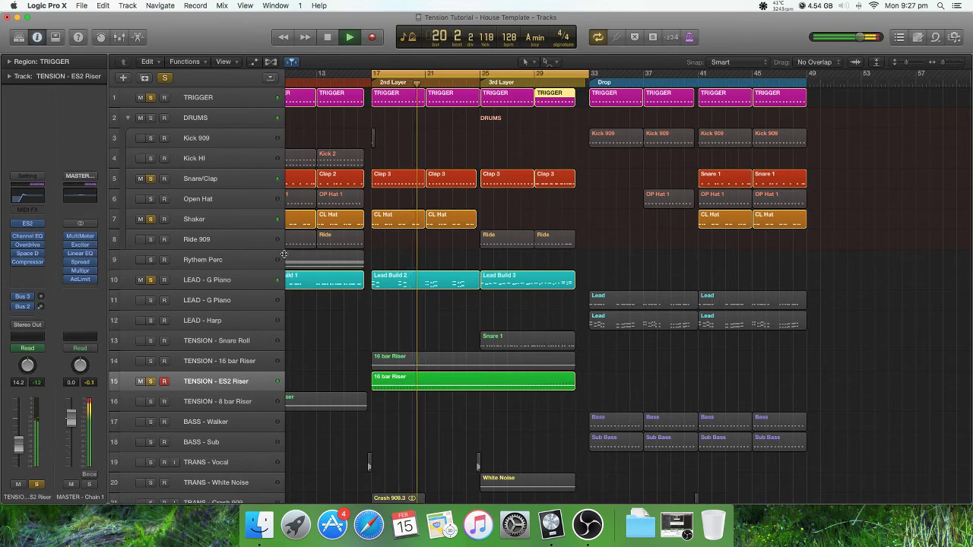
pyautogui.click(151, 240)
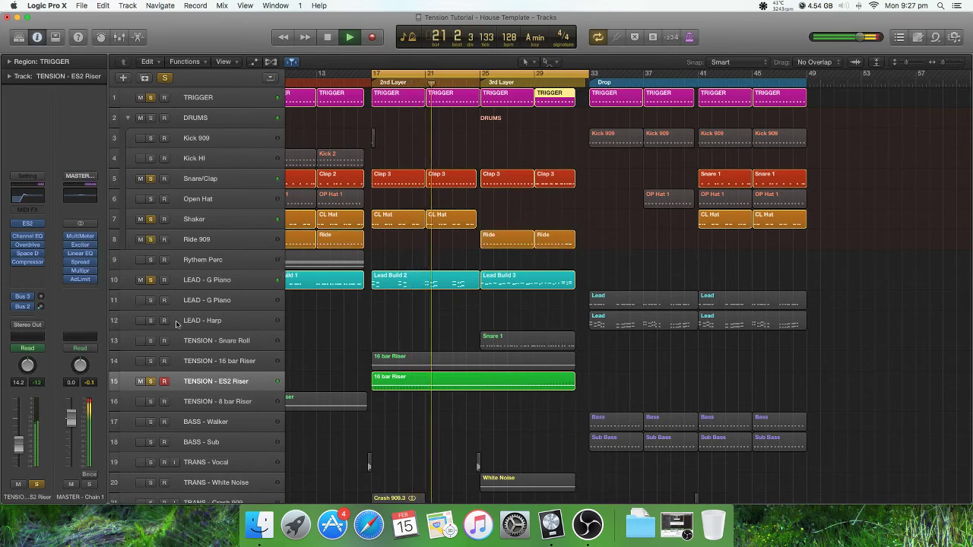
pyautogui.click(151, 341)
pyautogui.scroll(-1, 342, 342)
pyautogui.scroll(-4, 342, 343)
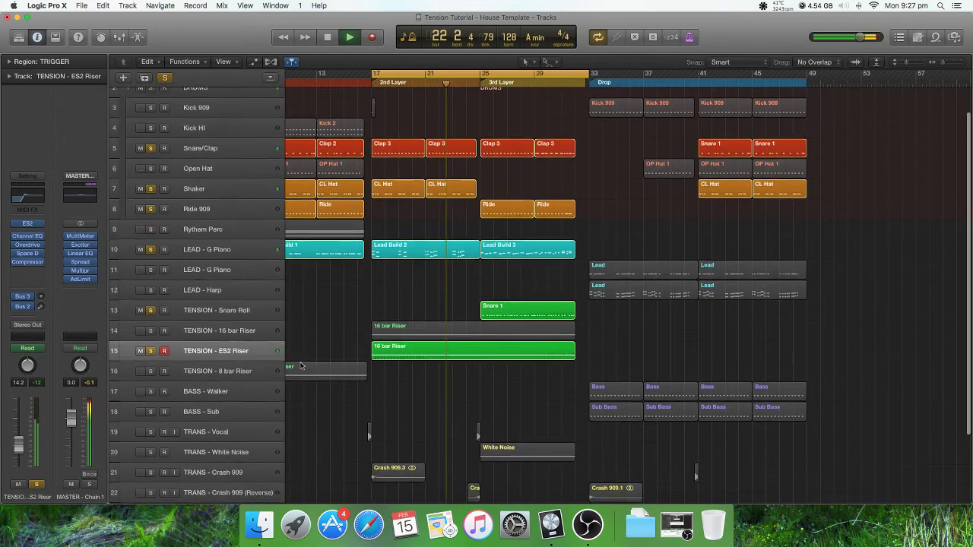
pyautogui.click(151, 422)
pyautogui.scroll(-3, 182, 409)
pyautogui.scroll(-1, 183, 409)
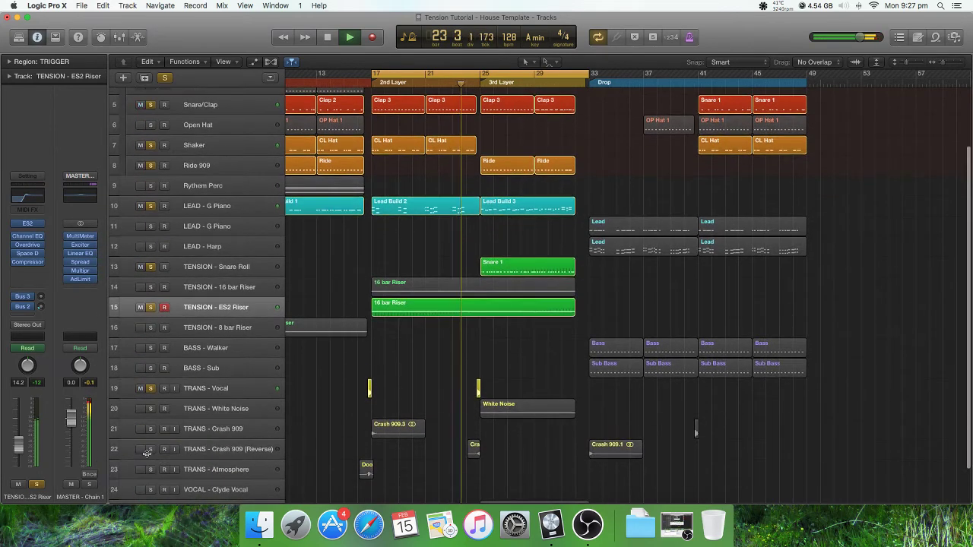
pyautogui.click(151, 449)
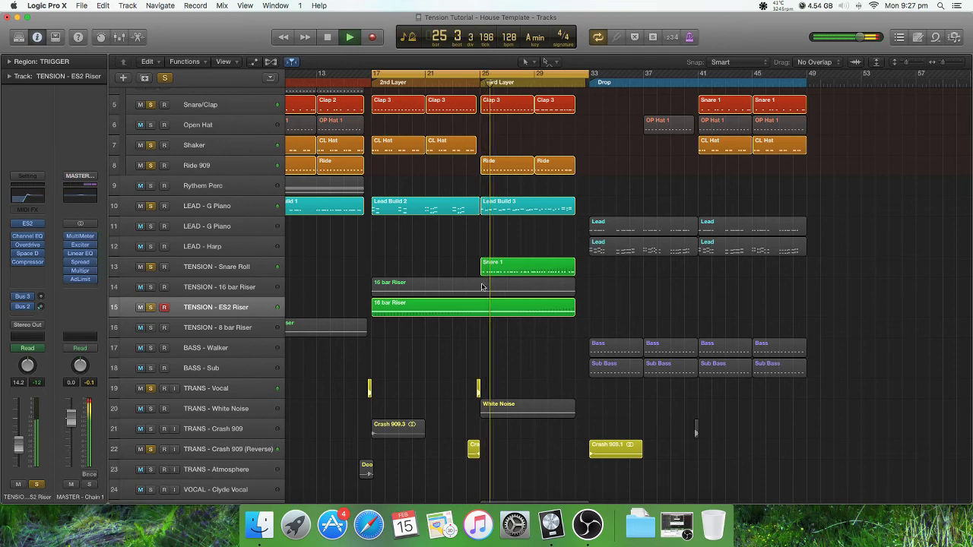
# Set the TENSION - ES2 Riser track's volume to -10.0 dB and clear all solos.
pyautogui.click(253, 309)
pyautogui.moveTo(21, 446); pyautogui.dragTo(20, 439)
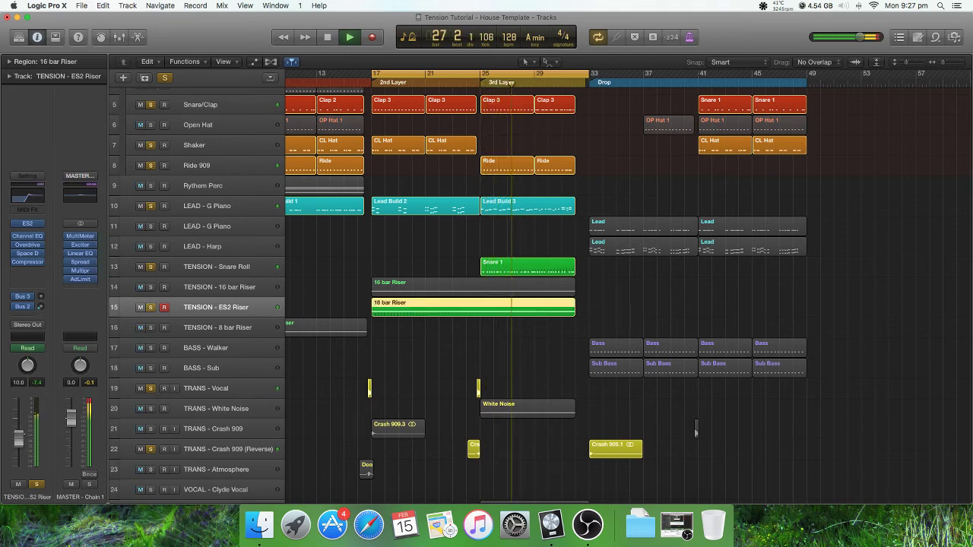
pyautogui.keyDown('alt'); pyautogui.click(151, 307); pyautogui.keyUp('alt')
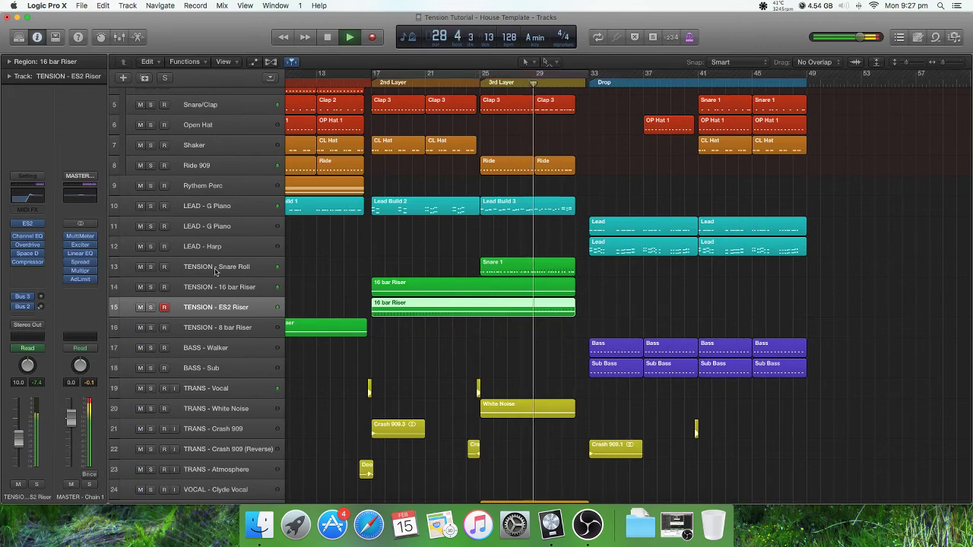
# Mute the TENSION - 16 bar Riser track, let the full mix play into the drop, and stop playback.
pyautogui.click(150, 287)
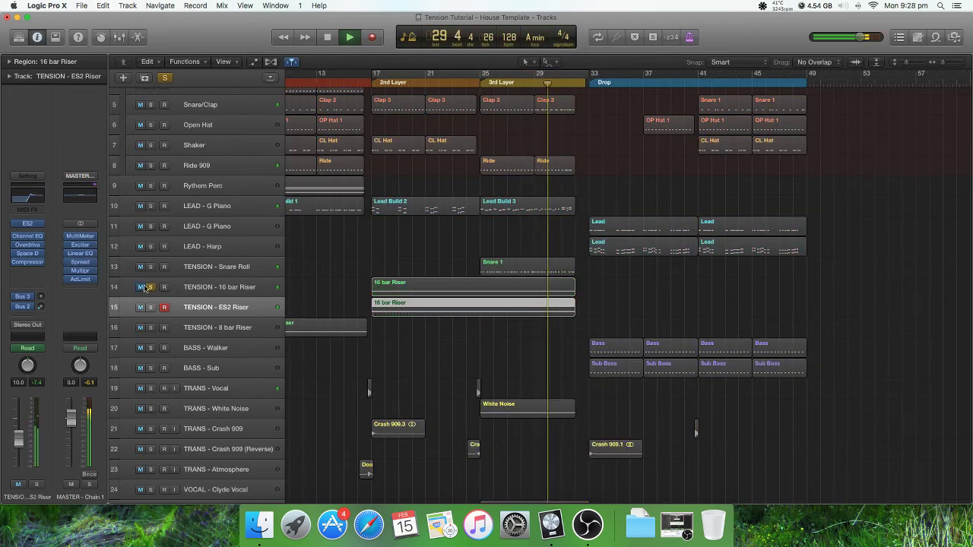
pyautogui.click(150, 287)
pyautogui.click(140, 287)
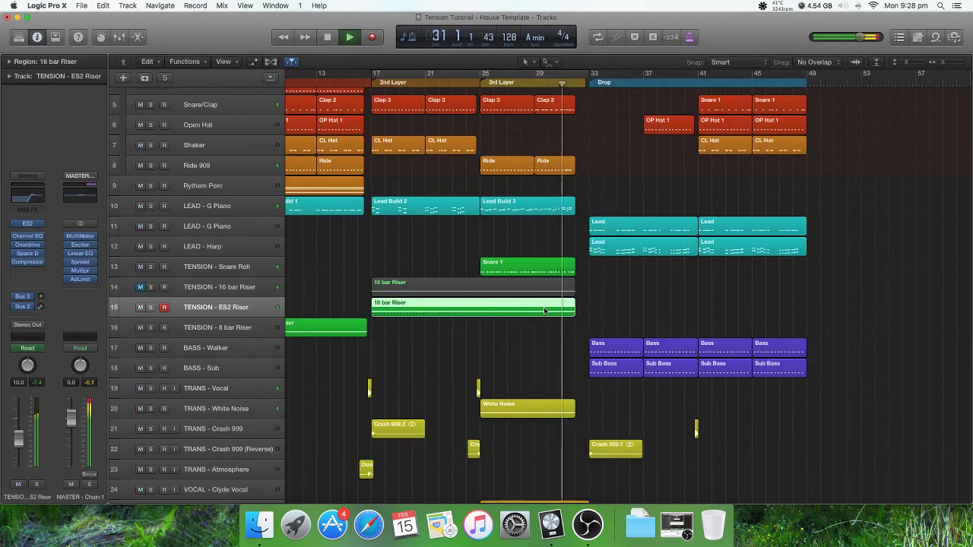
pyautogui.scroll(-3, 562, 380)
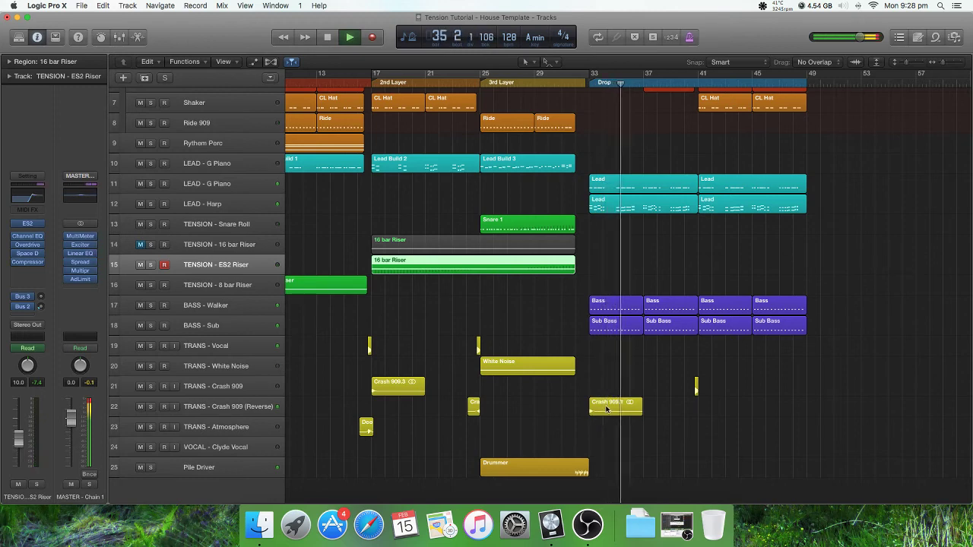
pyautogui.press('space')
# Review the arrangement of the build-up layers and drop around the TENSION - ES2 Riser track.
pyautogui.click(625, 371)
pyautogui.press('super+Left')
pyautogui.press('super+Up')
pyautogui.press('super+Up')
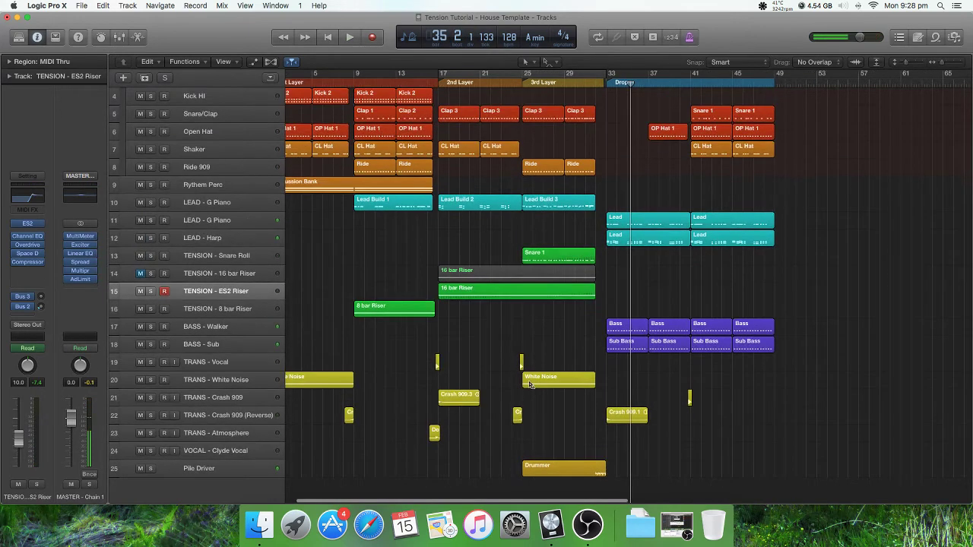
pyautogui.press('super+Right')
pyautogui.scroll(3, 529, 308)
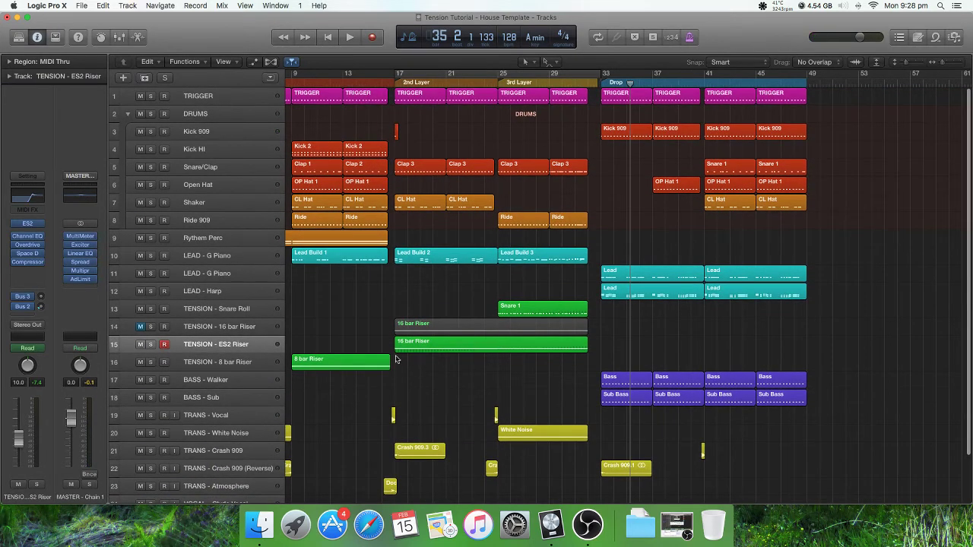
pyautogui.click(249, 345)
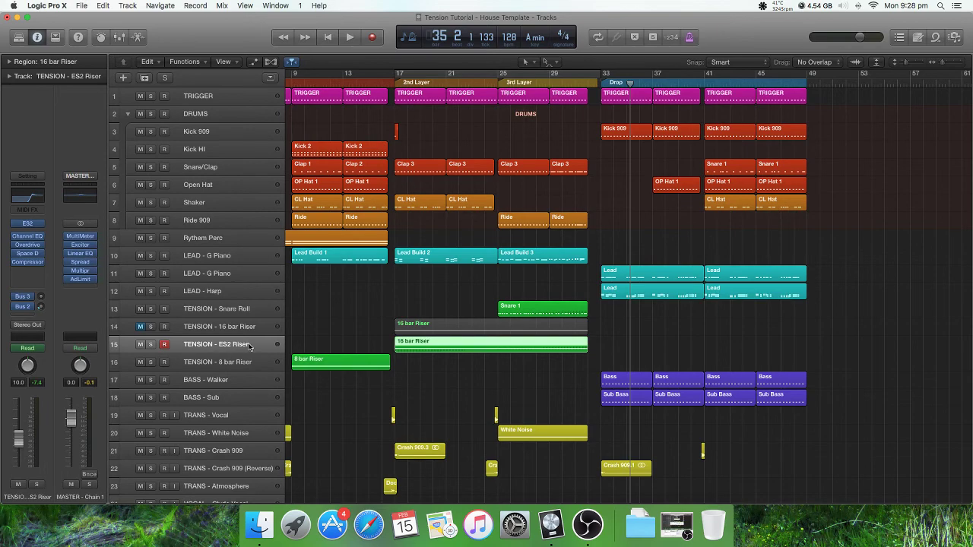
pyautogui.hscroll(-2, 401, 271)
pyautogui.scroll(-3, 401, 272)
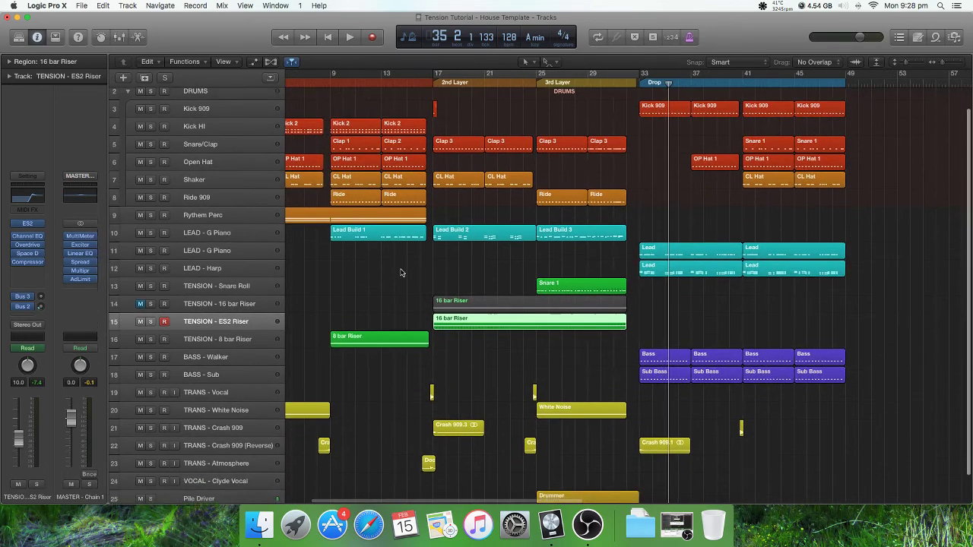
pyautogui.hscroll(3, 401, 271)
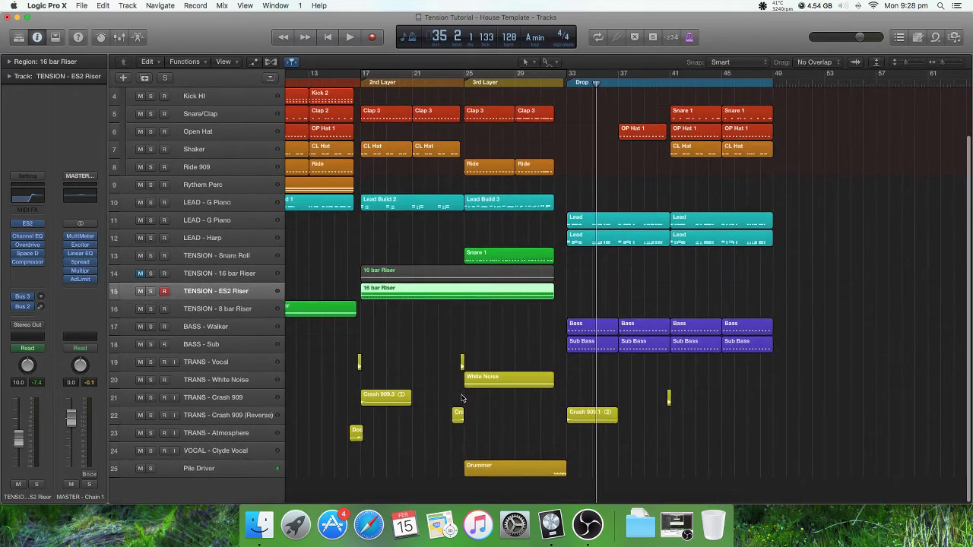
# Show track automation, remove the extra point at the White Noise region's end, and make its filter curve reach 20000 Hz there.
pyautogui.click(514, 384)
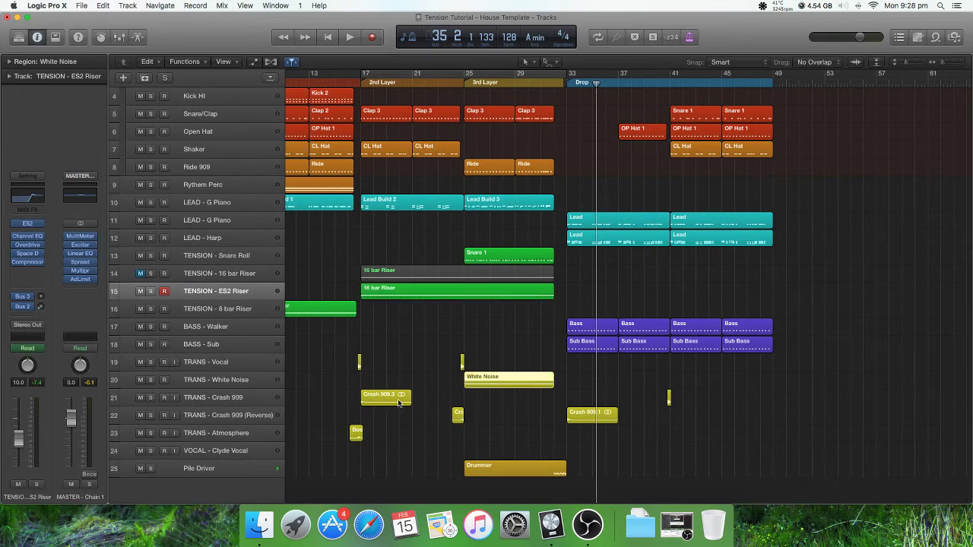
pyautogui.press('a')
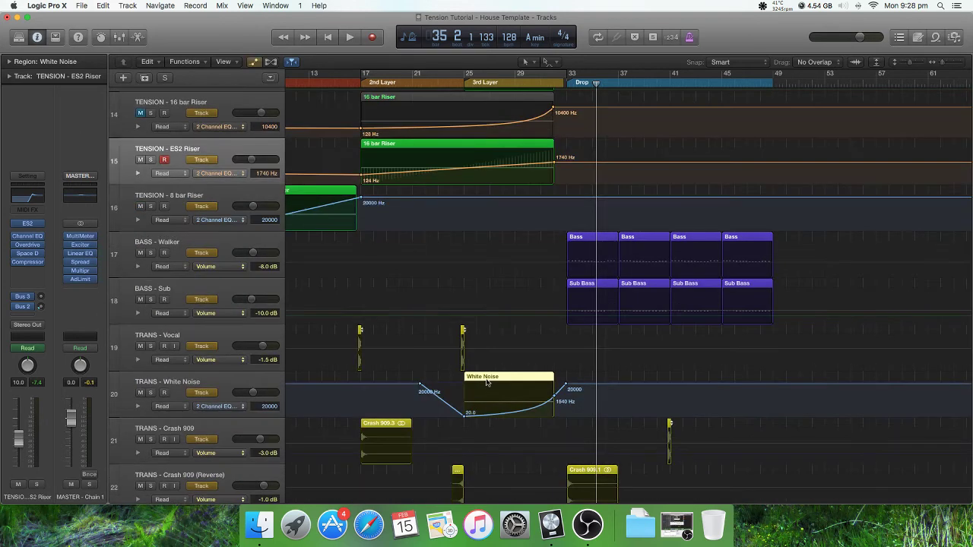
pyautogui.click(554, 400)
pyautogui.click(554, 397)
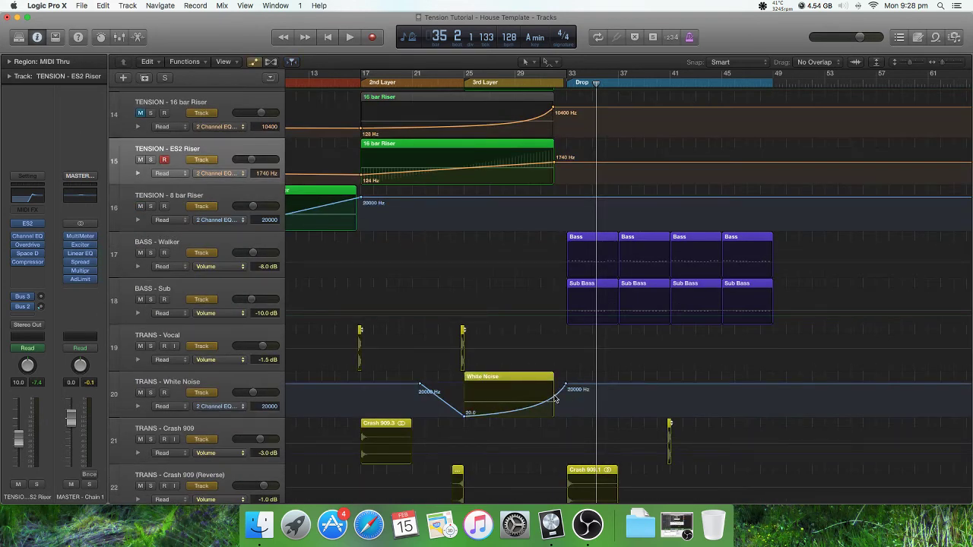
pyautogui.click(561, 386)
pyautogui.moveTo(555, 384); pyautogui.dragTo(553, 384)
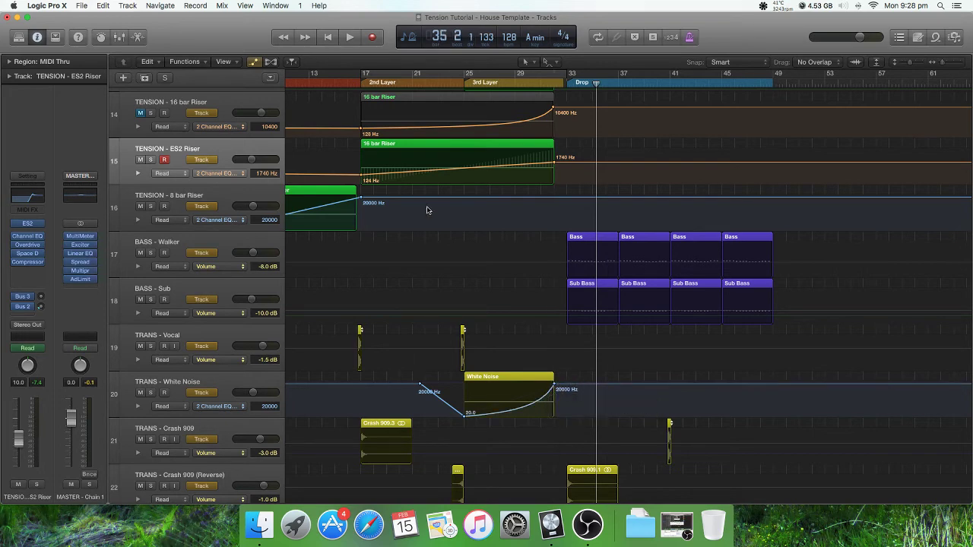
# Look over the riser and transition tracks' automation and select the TRANS - White Noise track.
pyautogui.scroll(5, 427, 210)
pyautogui.scroll(-4, 498, 308)
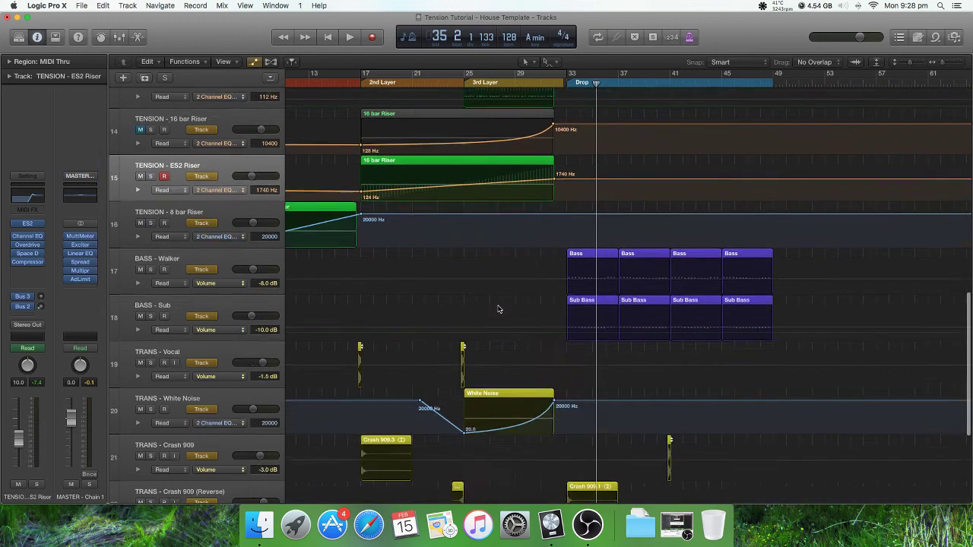
pyautogui.scroll(-5, 498, 308)
pyautogui.click(250, 267)
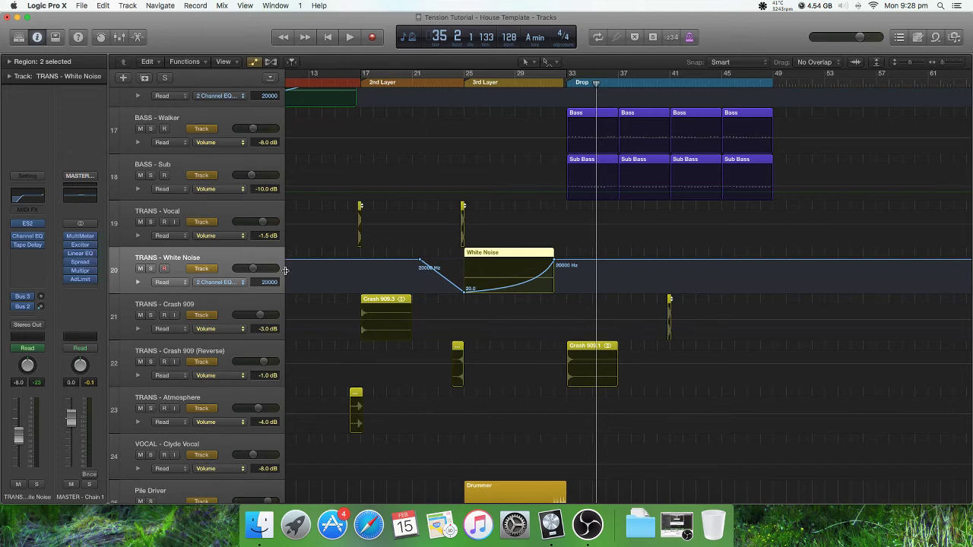
pyautogui.scroll(-2, 298, 349)
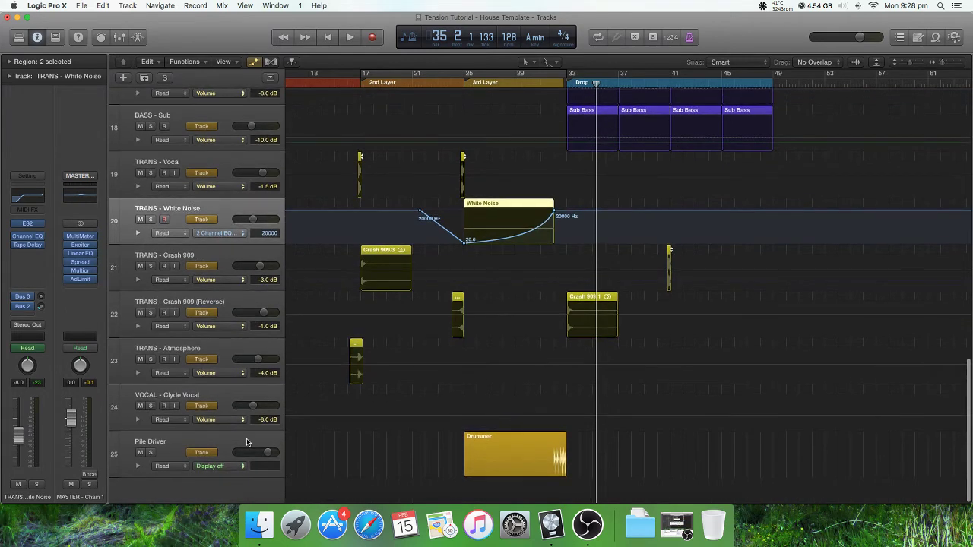
pyautogui.click(247, 441)
pyautogui.click(246, 210)
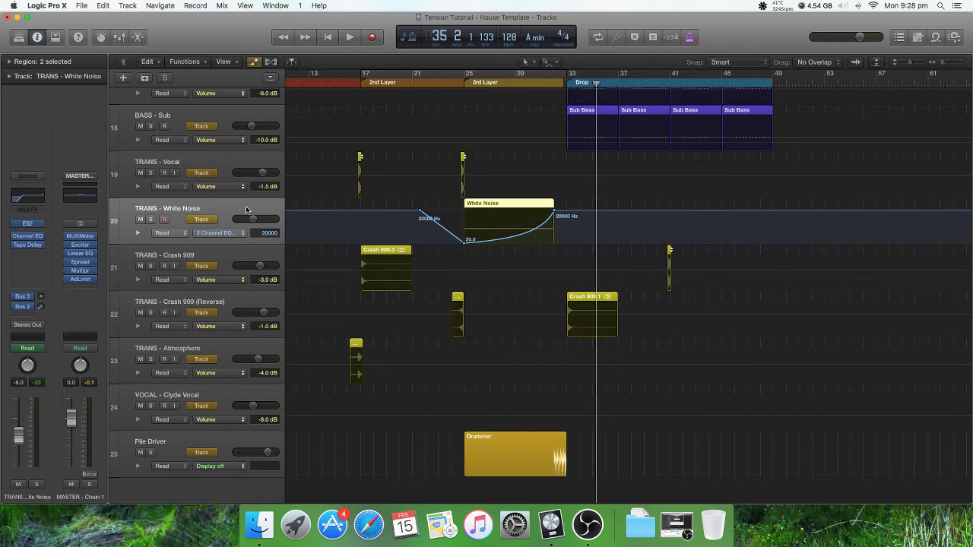
# Open the White Noise track's ES2, examine oscillator 1's on/off state and oscillator 3's noise setting, and close it.
pyautogui.click(28, 224)
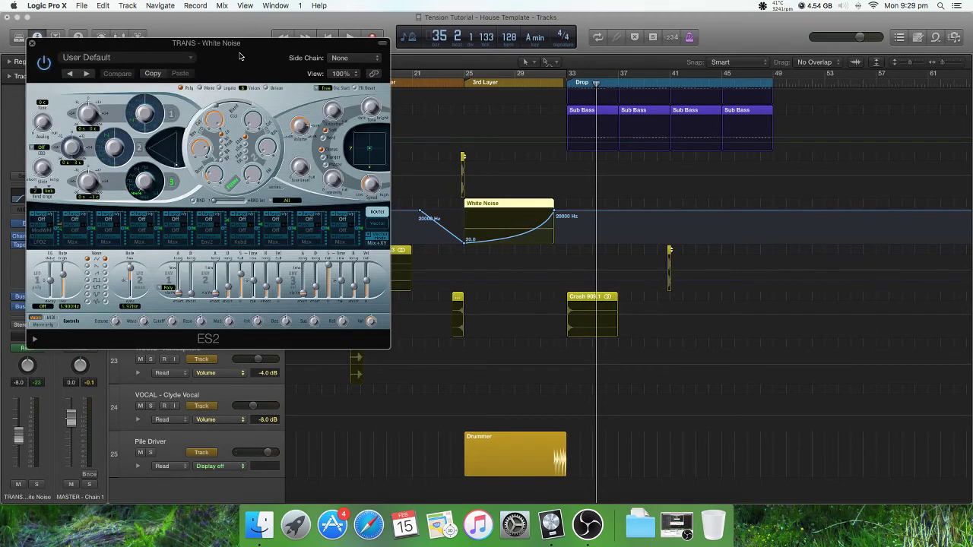
pyautogui.moveTo(240, 48); pyautogui.dragTo(282, 31)
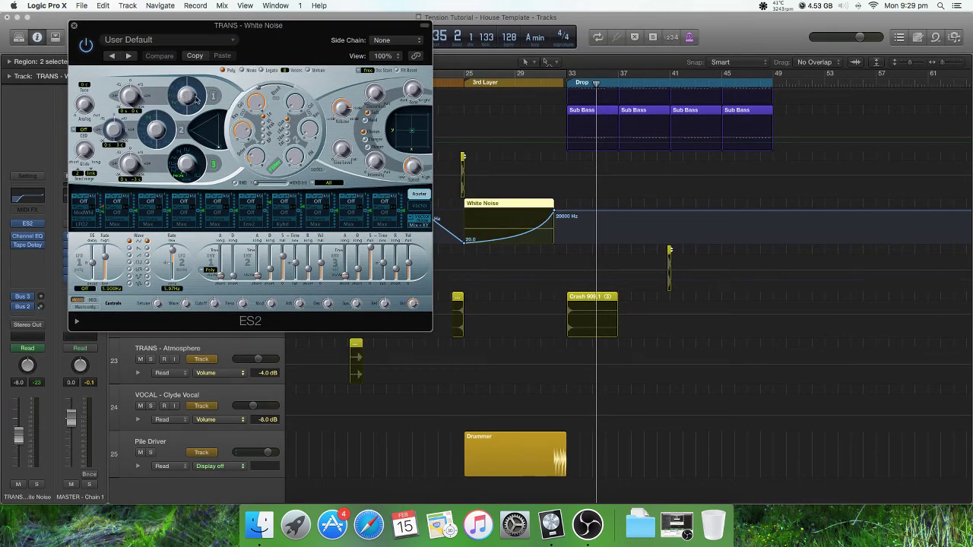
pyautogui.click(212, 96)
pyautogui.click(215, 96)
pyautogui.moveTo(188, 161)
pyautogui.mouseDown()
pyautogui.moveTo(187, 133)
pyautogui.moveTo(191, 169)
pyautogui.mouseUp()
pyautogui.click(74, 25)
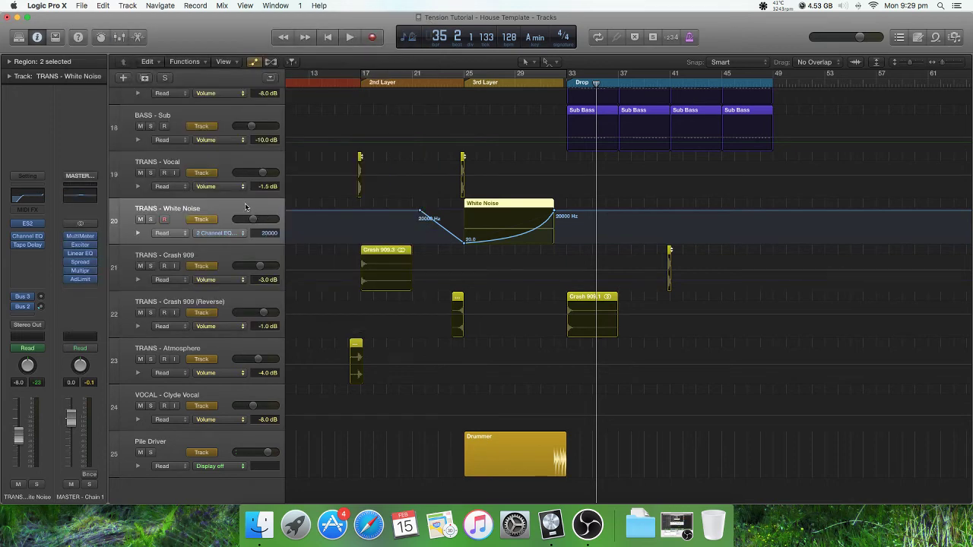
# Open the White Noise track's Channel EQ, check the high cut band and move the plug-in window clear of the automation curve.
pyautogui.click(38, 197)
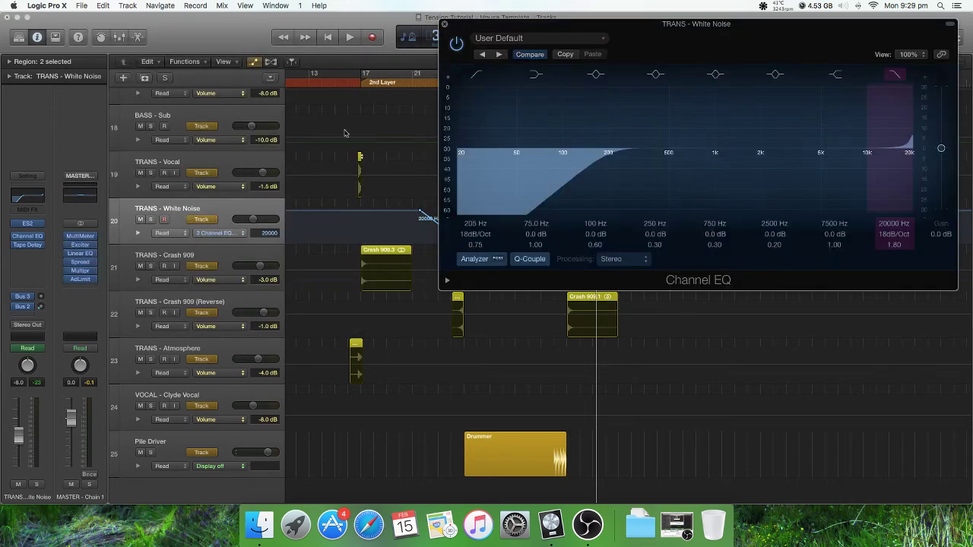
pyautogui.click(895, 74)
pyautogui.moveTo(463, 28); pyautogui.dragTo(615, 120)
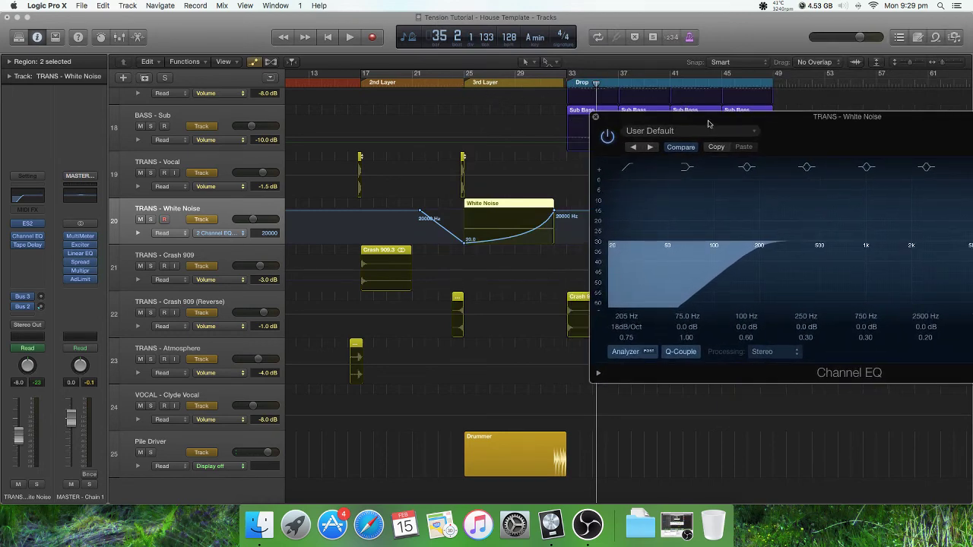
pyautogui.moveTo(707, 124); pyautogui.dragTo(684, 120)
# Play the soloed White Noise track from bar 24, inspect the EQ analyzer and ES2, close both plug-ins and stop.
pyautogui.click(454, 83)
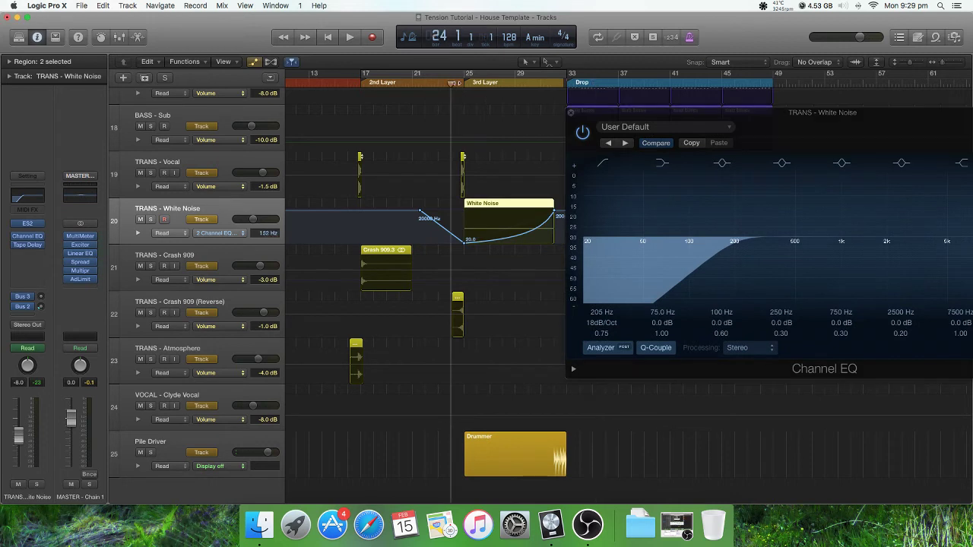
pyautogui.press('space')
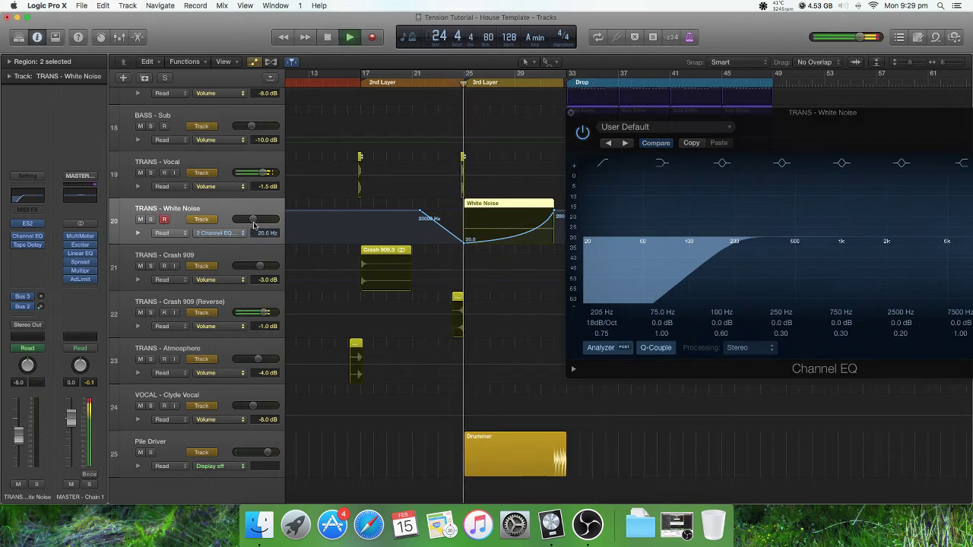
pyautogui.click(150, 220)
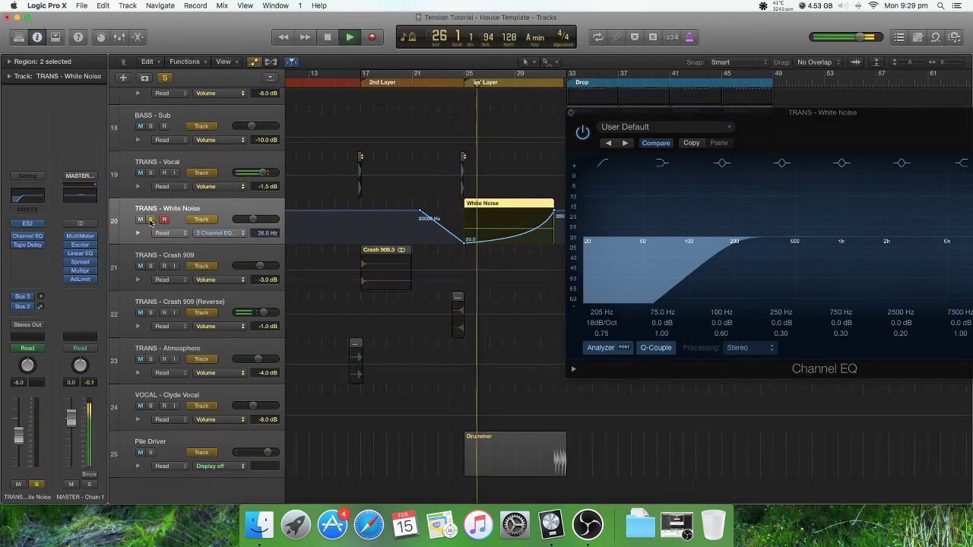
pyautogui.click(31, 225)
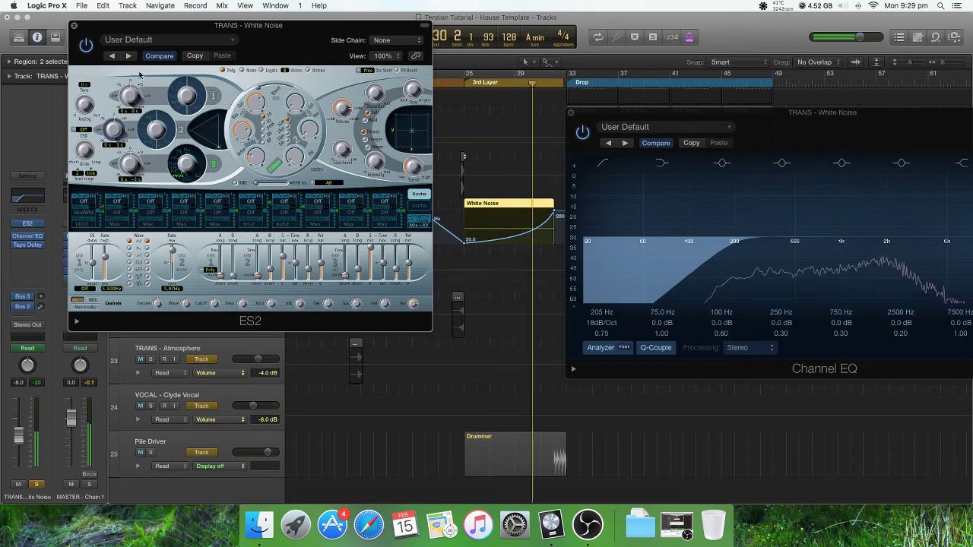
pyautogui.click(74, 25)
pyautogui.click(571, 113)
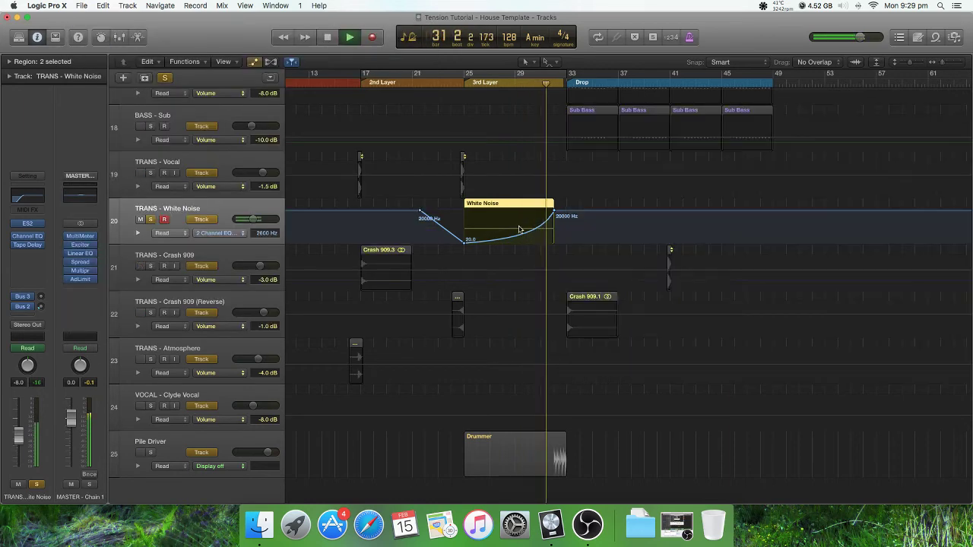
pyautogui.press('space')
# Check which parameters are automated on the White Noise track, and look over its ES2 oscillator and filter settings.
pyautogui.click(237, 233)
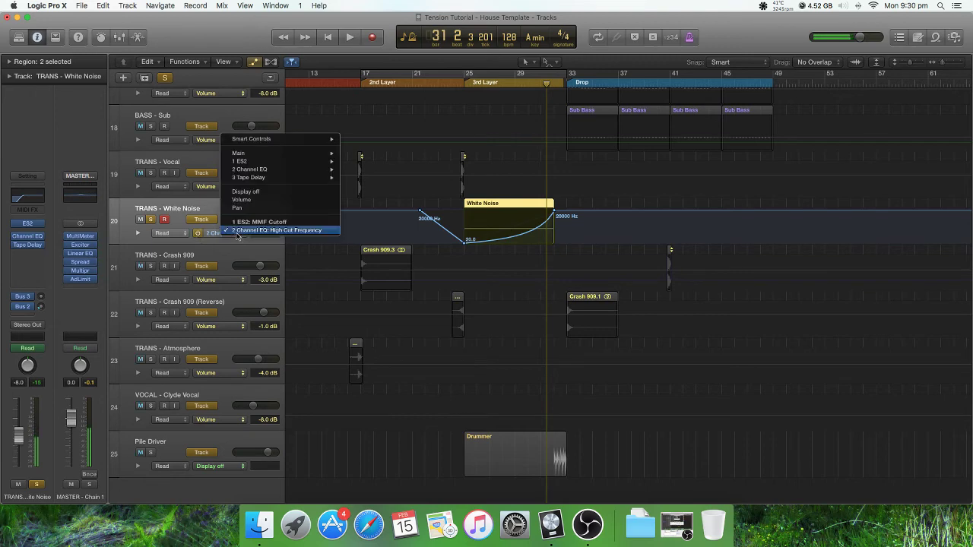
pyautogui.click(237, 232)
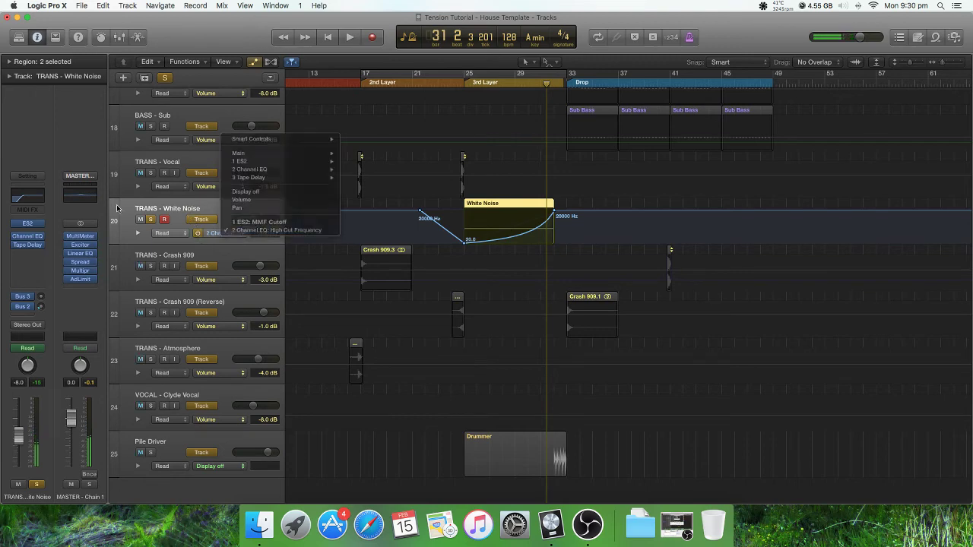
pyautogui.click(27, 224)
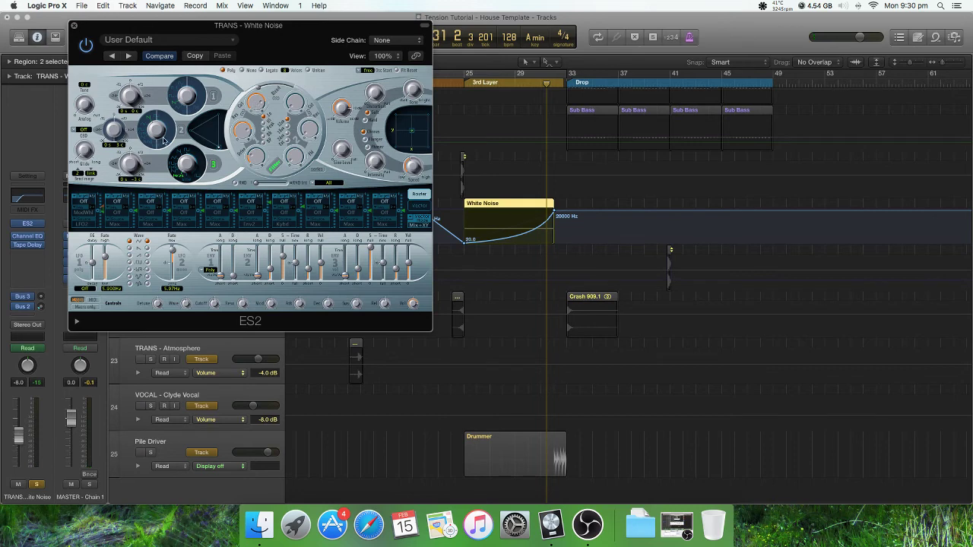
pyautogui.click(73, 25)
# Display the ES2 MMF Cutoff automation on the White Noise track, start its drop at bar 24 and end its rise at the region's end.
pyautogui.click(228, 232)
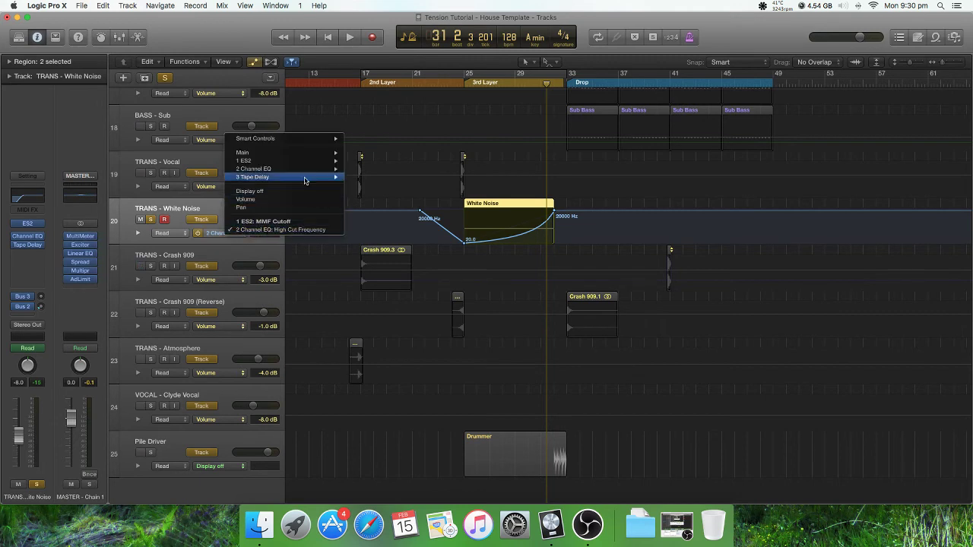
pyautogui.moveTo(304, 168)
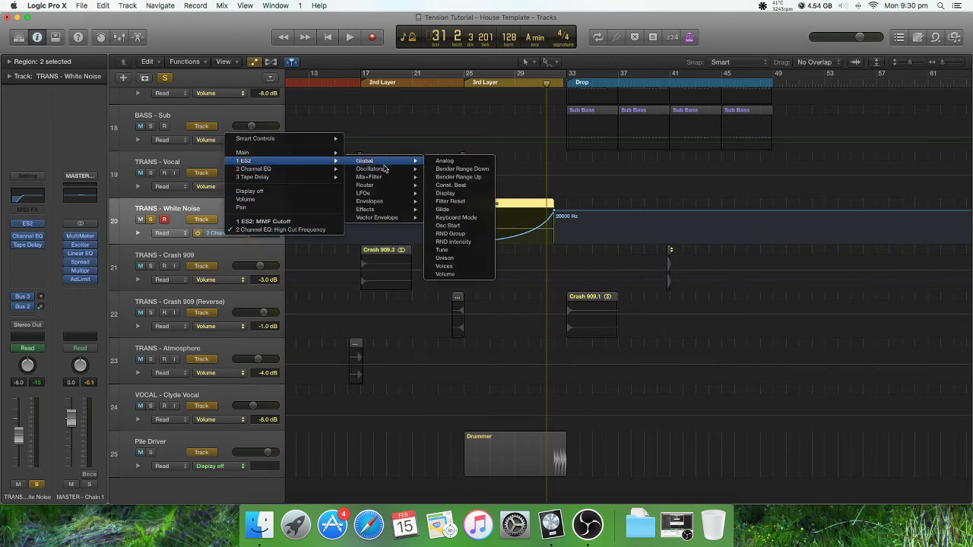
pyautogui.moveTo(394, 180)
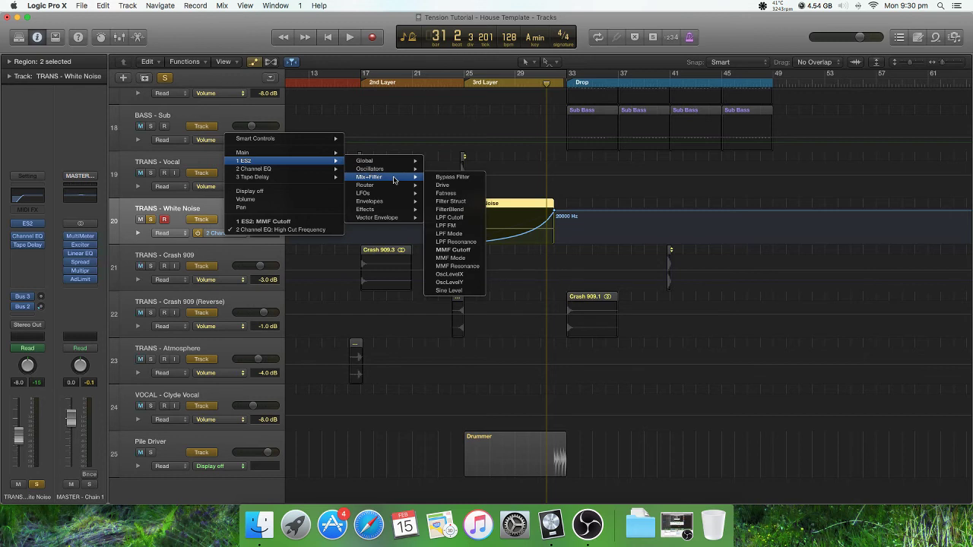
pyautogui.click(468, 253)
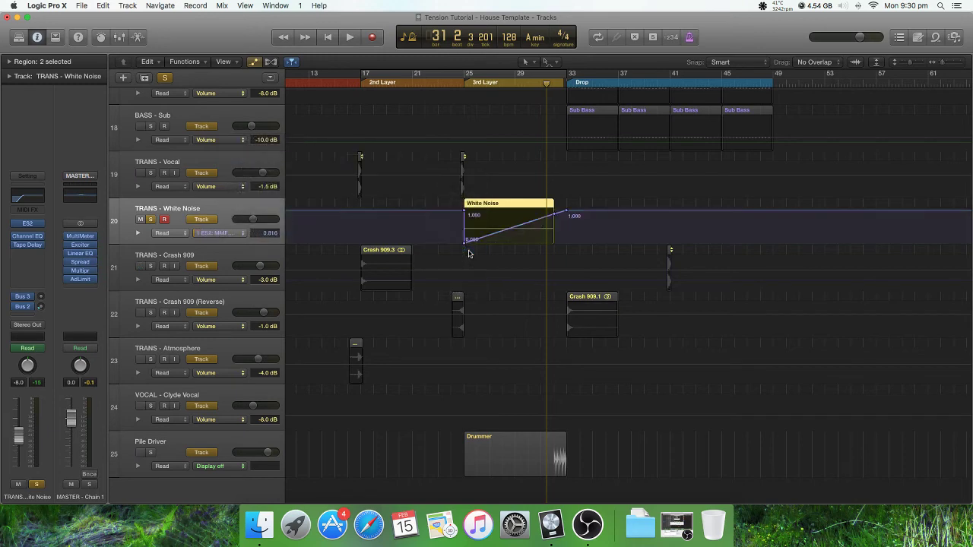
pyautogui.click(452, 215)
pyautogui.moveTo(452, 215); pyautogui.dragTo(449, 215)
pyautogui.moveTo(565, 215); pyautogui.dragTo(552, 214)
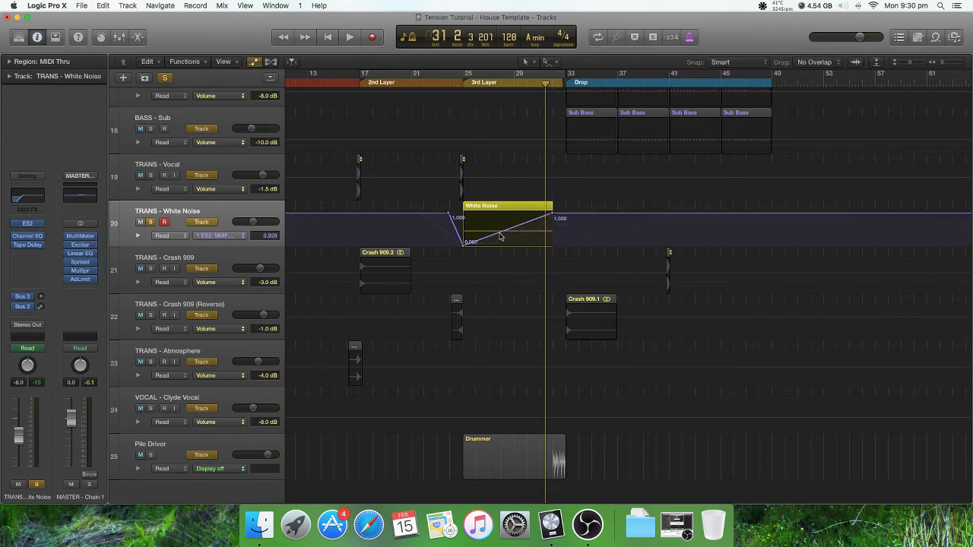
# Play the soloed White Noise track from bar 25 to hear the filter sweep, view ES2 briefly, and turn off the solo.
pyautogui.click(463, 76)
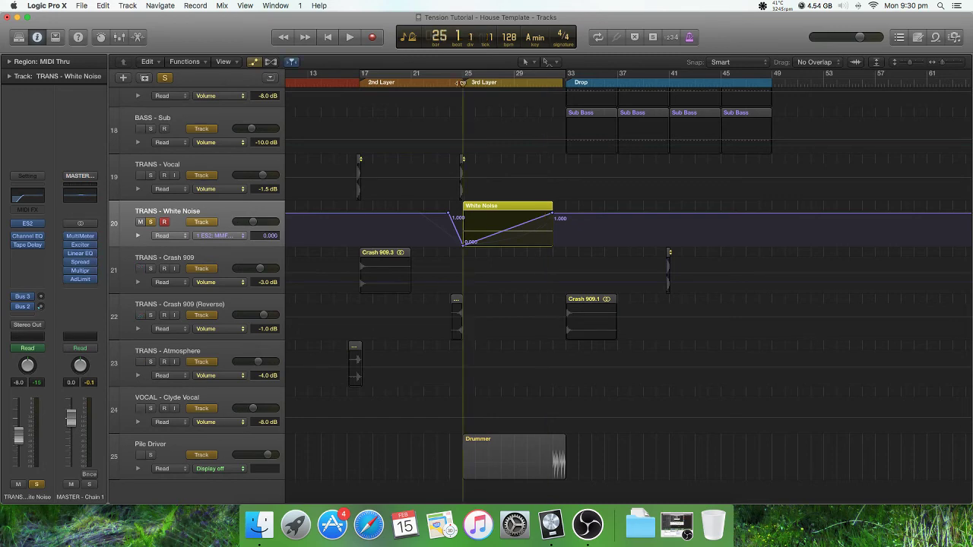
pyautogui.press('space')
pyautogui.click(35, 225)
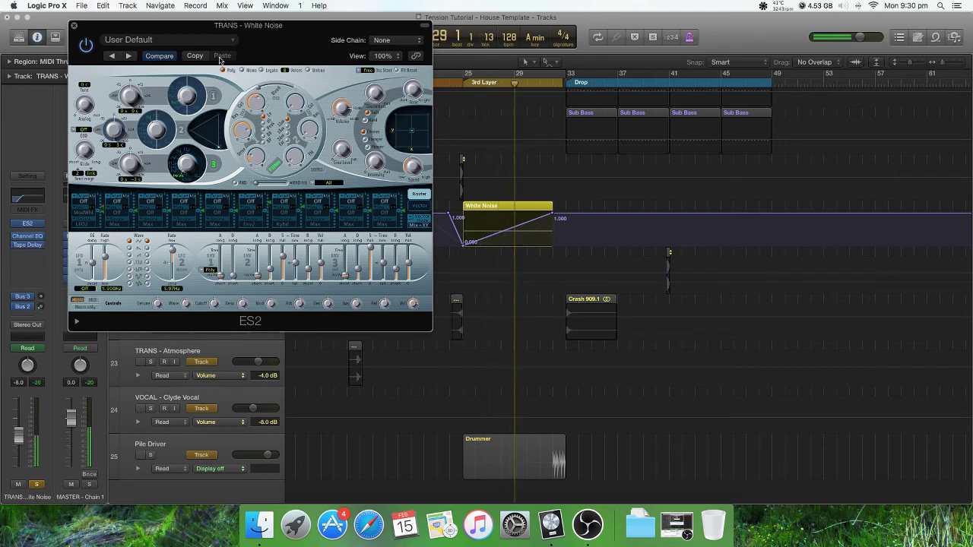
pyautogui.click(74, 26)
pyautogui.click(149, 221)
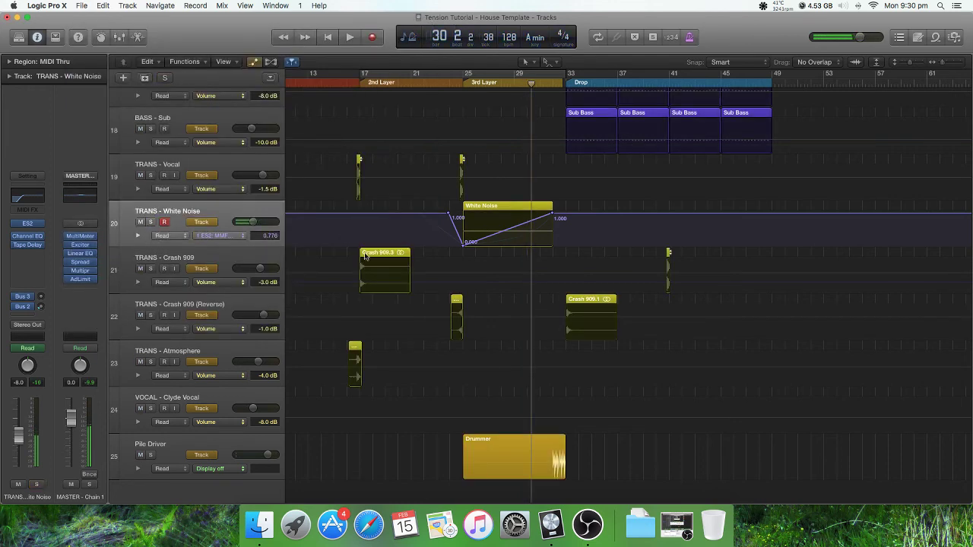
# Hide track automation and bring the 3rd Layer, the Drop and the Pile Driver track into view.
pyautogui.press('a')
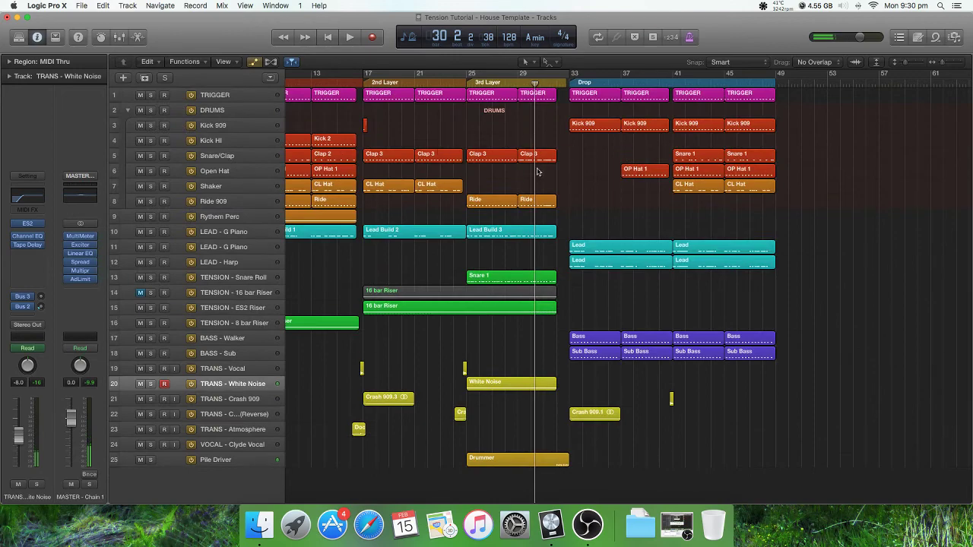
pyautogui.hscroll(2, 537, 171)
pyautogui.press('super+Right')
pyautogui.press('super+Down')
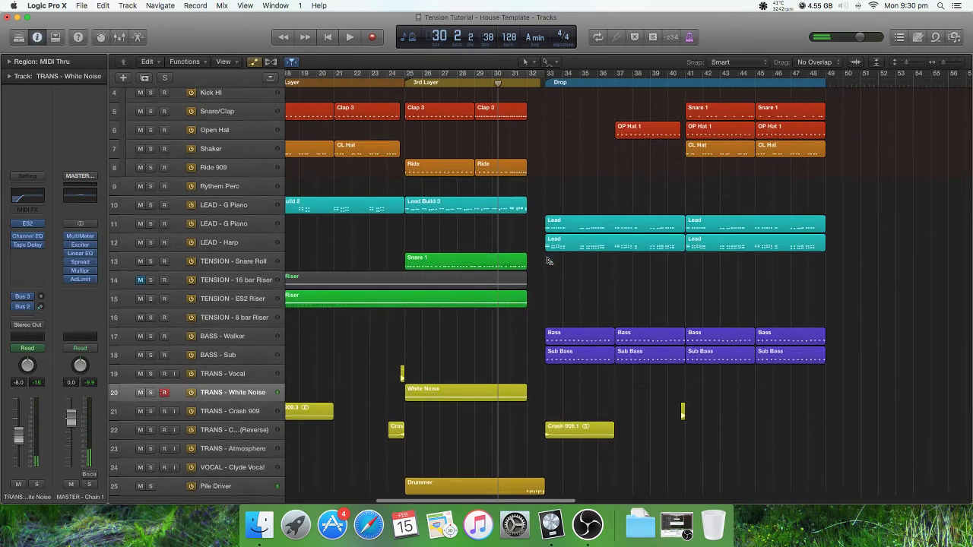
pyautogui.scroll(-2, 548, 261)
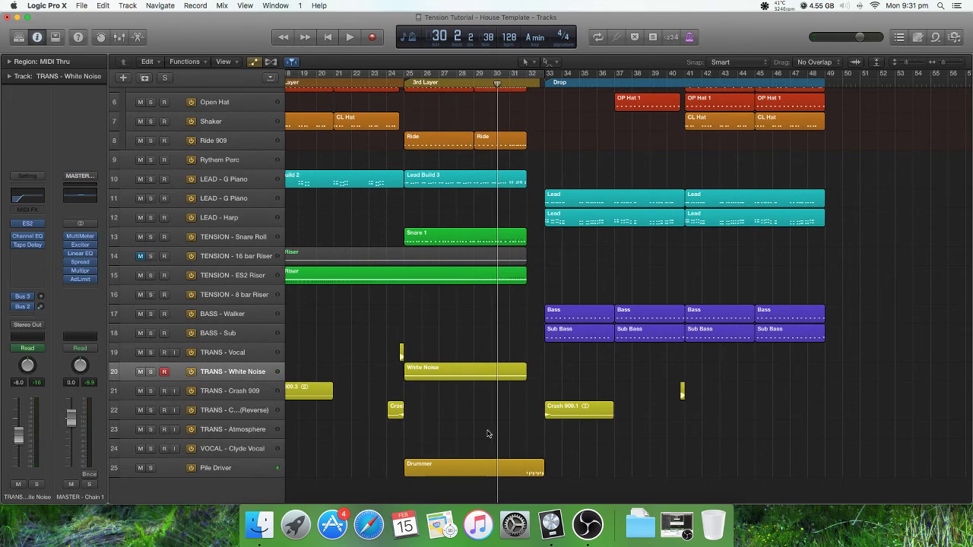
# Open the Drummer region on the Pile Driver track in the Drummer editor and view the genre list, keeping Electronic.
pyautogui.click(511, 467)
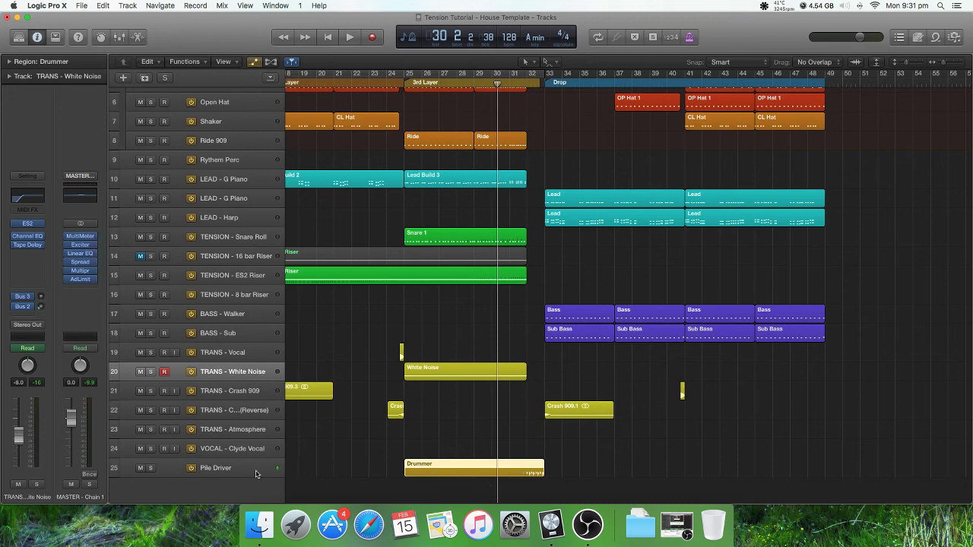
pyautogui.click(486, 482)
pyautogui.click(490, 469)
pyautogui.doubleClick(500, 469)
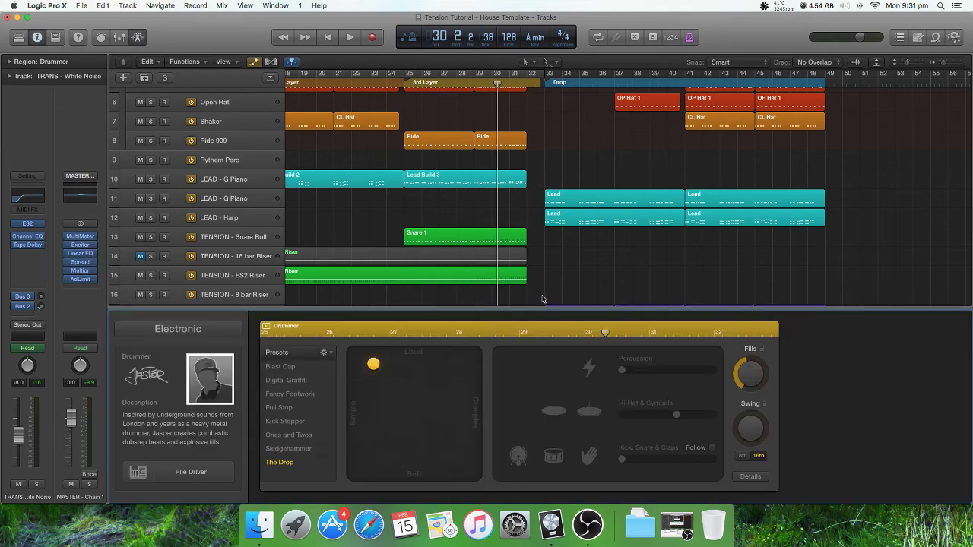
pyautogui.click(204, 333)
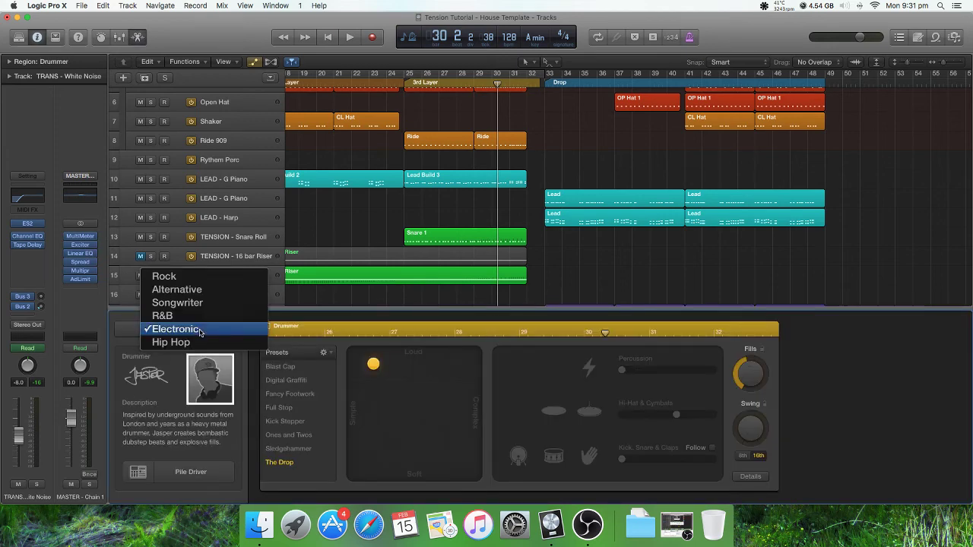
pyautogui.click(317, 312)
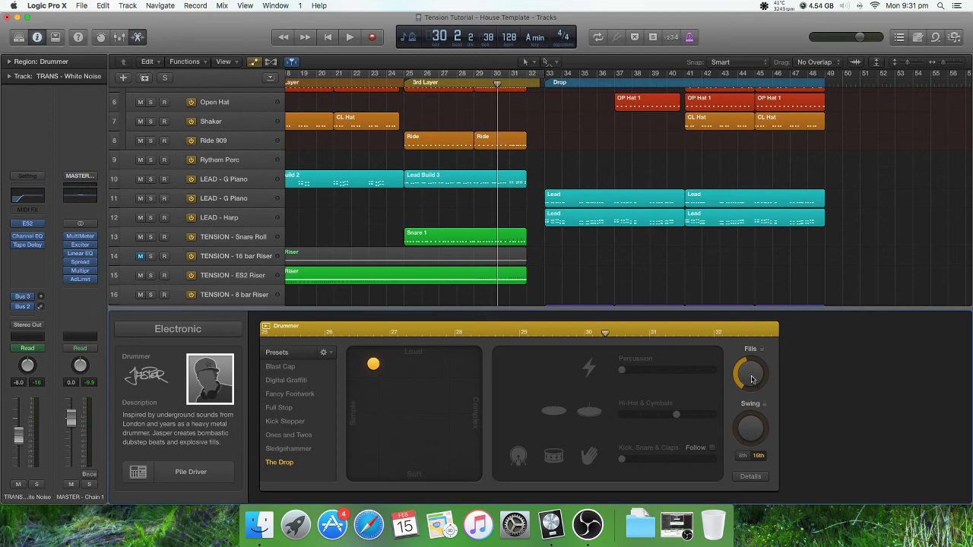
# Set the cycle range to bars 31 and 32, solo the Pile Driver track and play the drum fill.
pyautogui.scroll(-8, 572, 273)
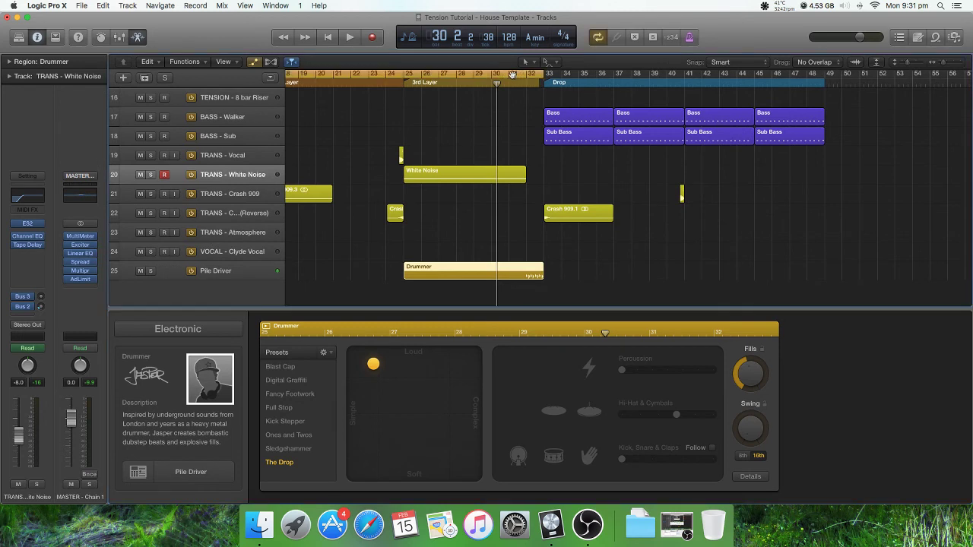
pyautogui.moveTo(514, 74); pyautogui.dragTo(539, 76)
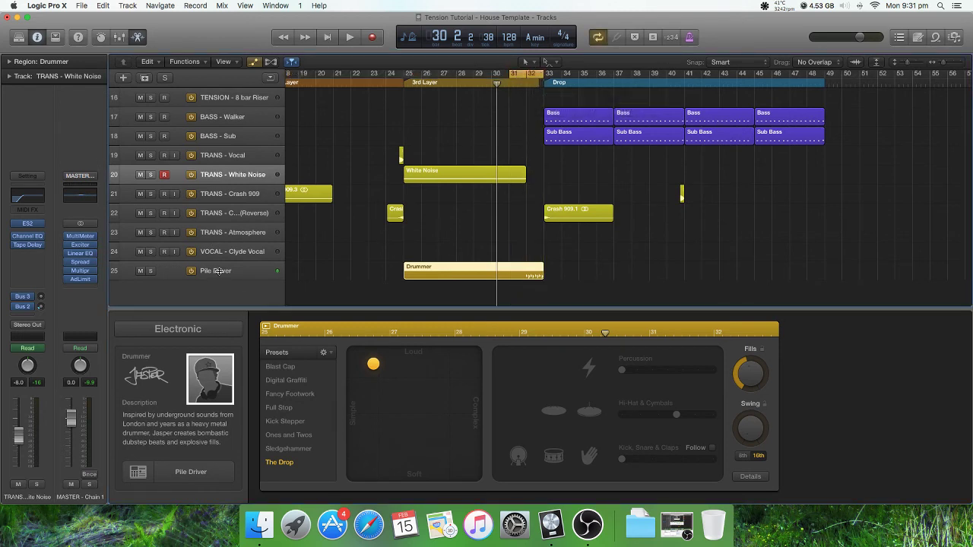
pyautogui.click(151, 272)
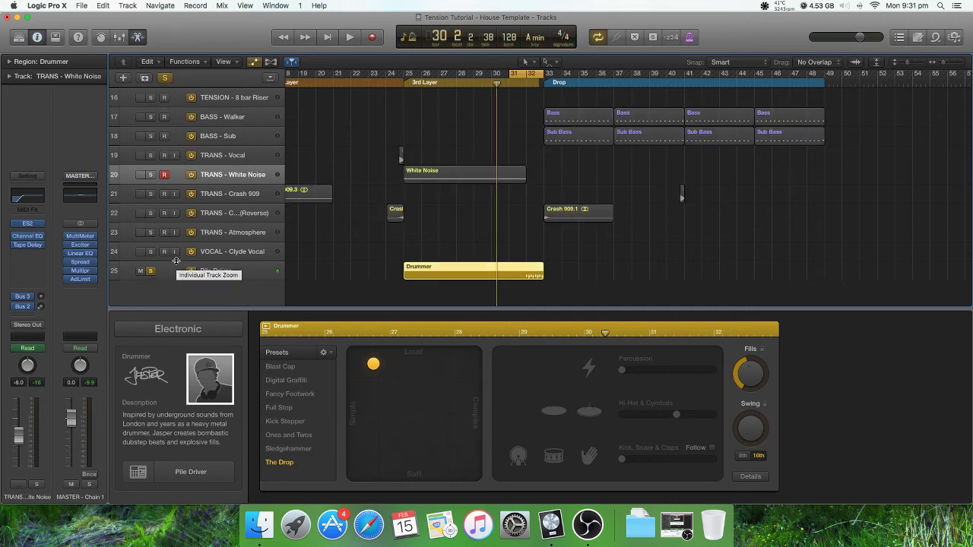
pyautogui.press('space')
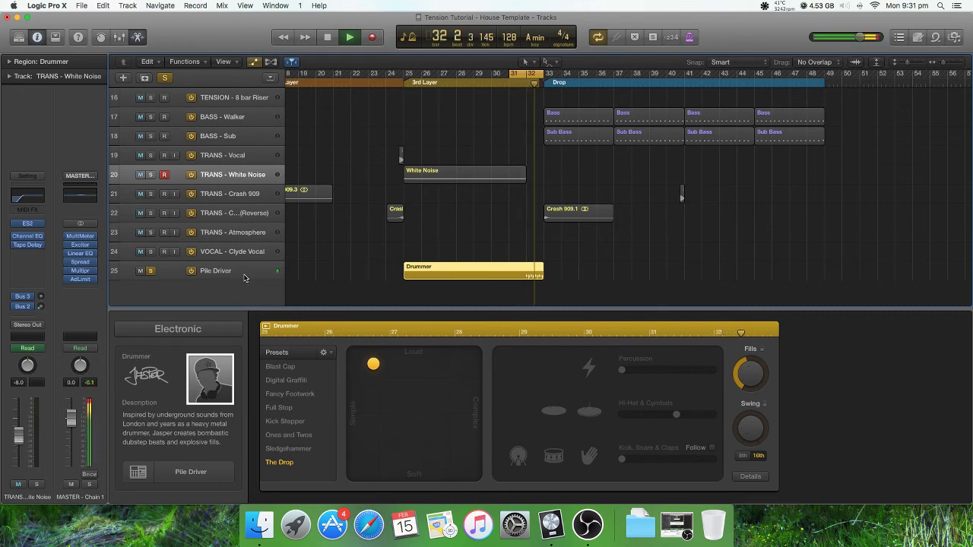
pyautogui.press('space')
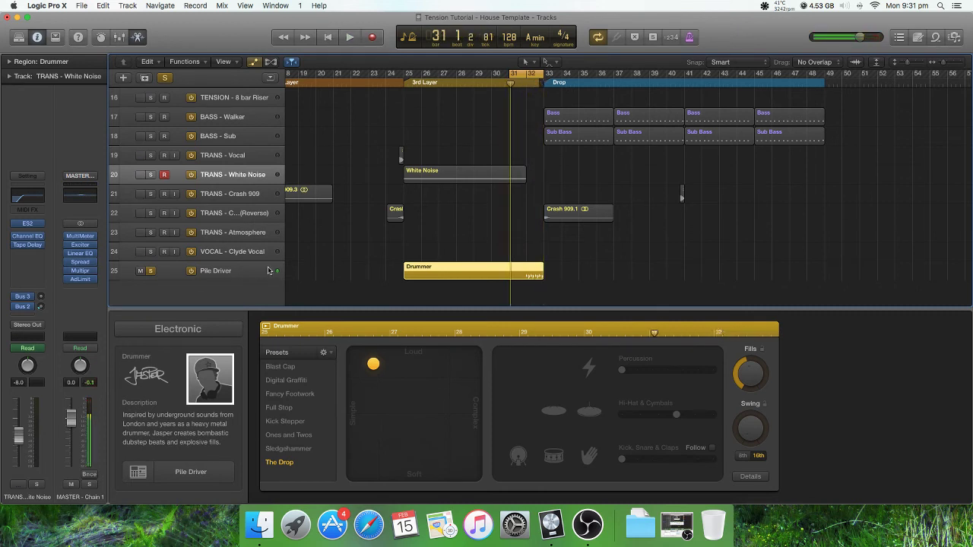
# Select the Pile Driver track, close the Drummer editor, turn off the track's solo and show the whole arrangement.
pyautogui.click(240, 275)
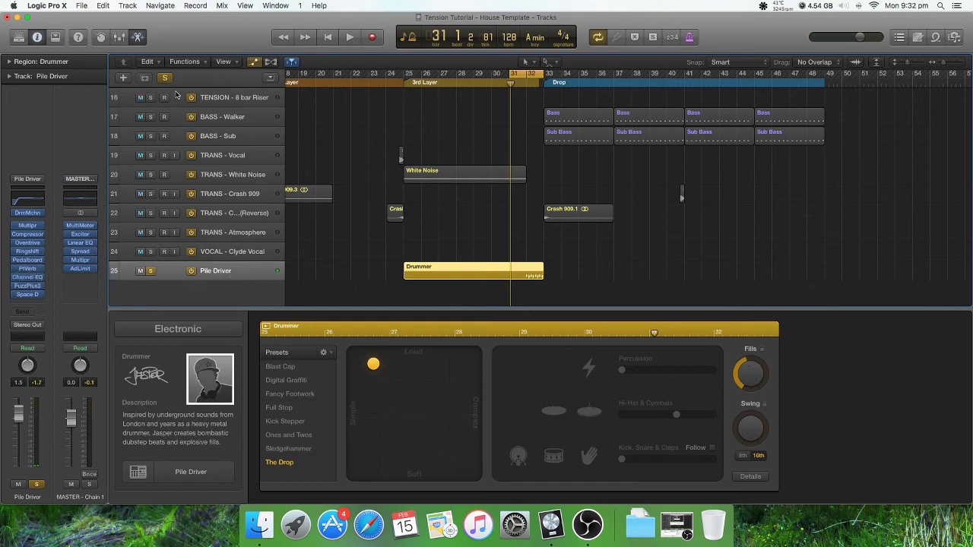
pyautogui.click(138, 37)
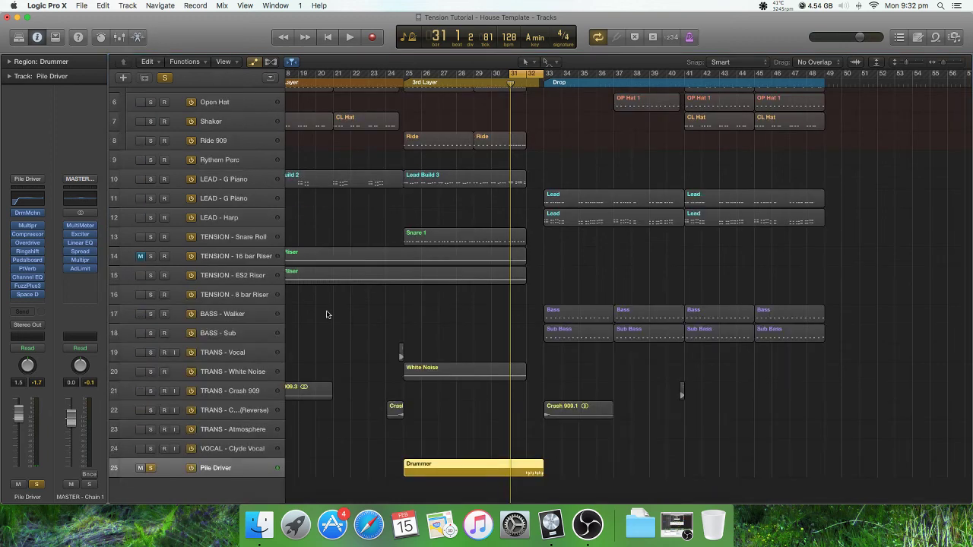
pyautogui.press('super+Up')
pyautogui.press('super+Up')
pyautogui.press('super+Up')
pyautogui.press('super+Up')
pyautogui.press('super+Left')
pyautogui.press('super+Left')
pyautogui.press('super+Left')
pyautogui.press('super+Left')
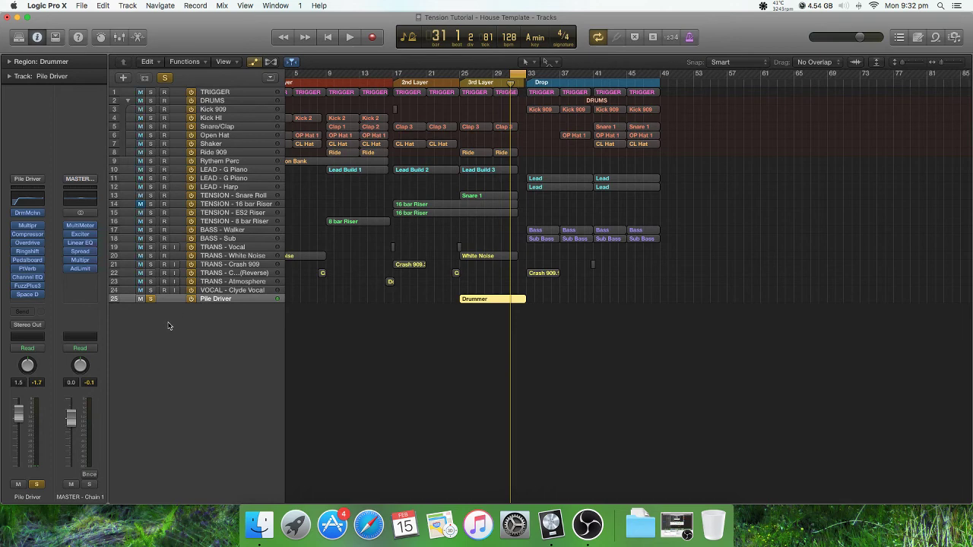
pyautogui.click(151, 299)
pyautogui.scroll(5, 381, 275)
pyautogui.scroll(-5, 382, 275)
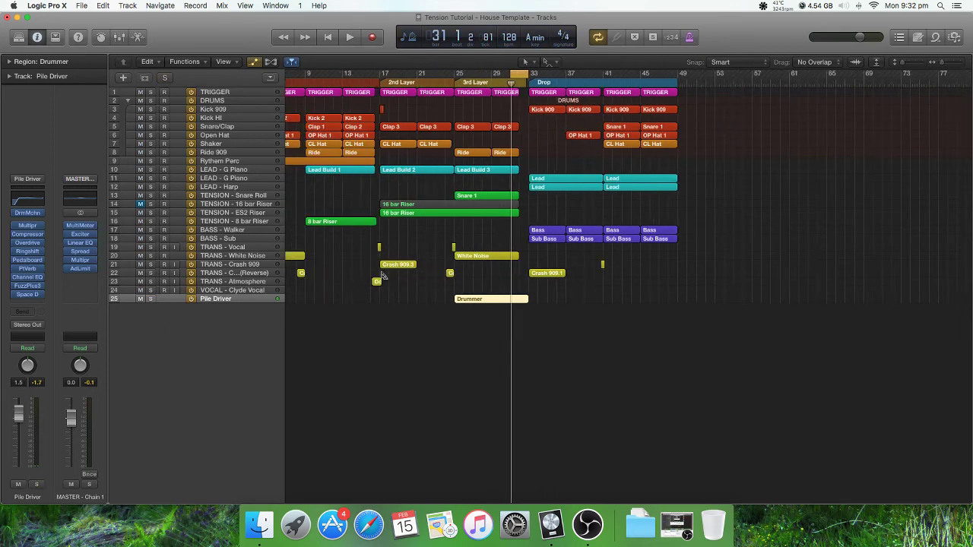
pyautogui.scroll(-3, 382, 274)
pyautogui.scroll(5, 381, 274)
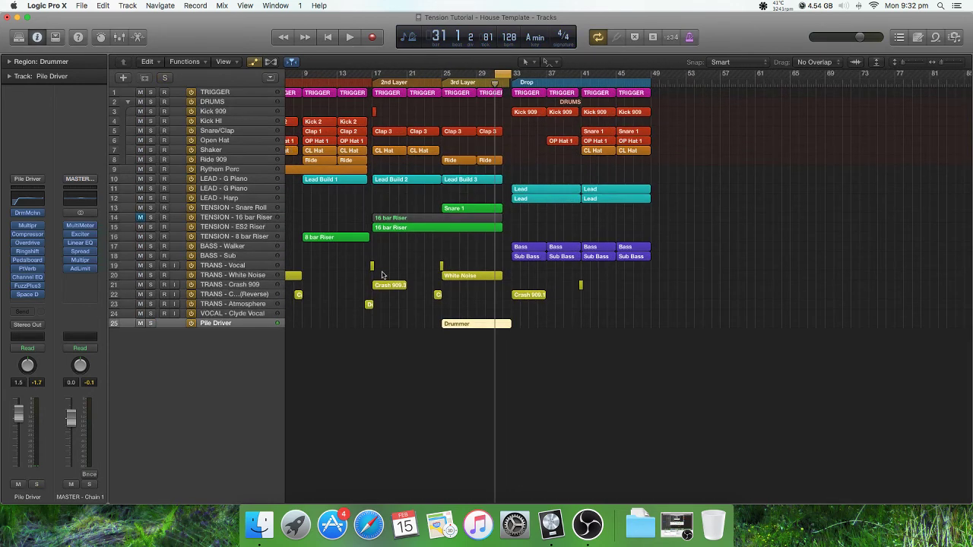
# Set the cycle range to bars 1 through 48, deselect the Drummer region and play the full arrangement from the start.
pyautogui.scroll(3, 383, 275)
pyautogui.hscroll(-5, 385, 274)
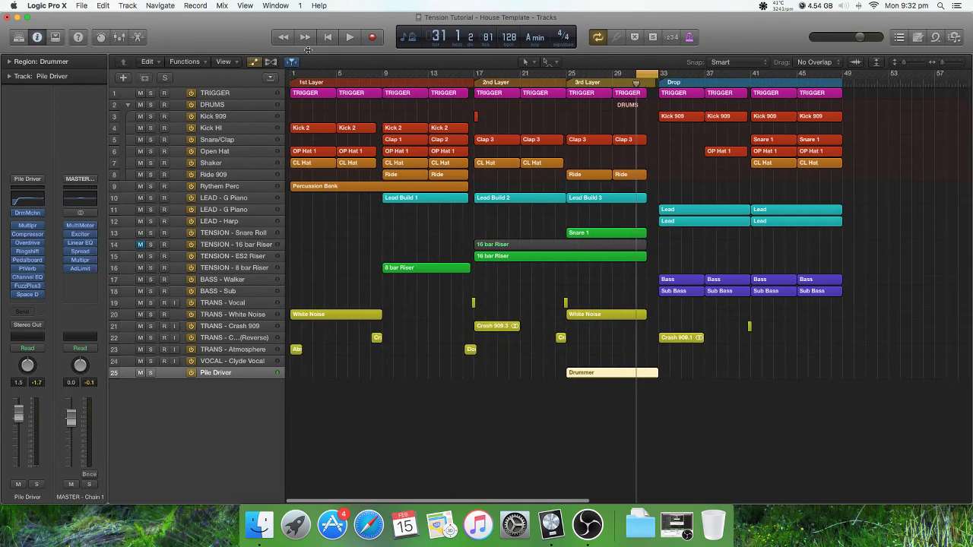
pyautogui.moveTo(291, 72); pyautogui.dragTo(842, 133)
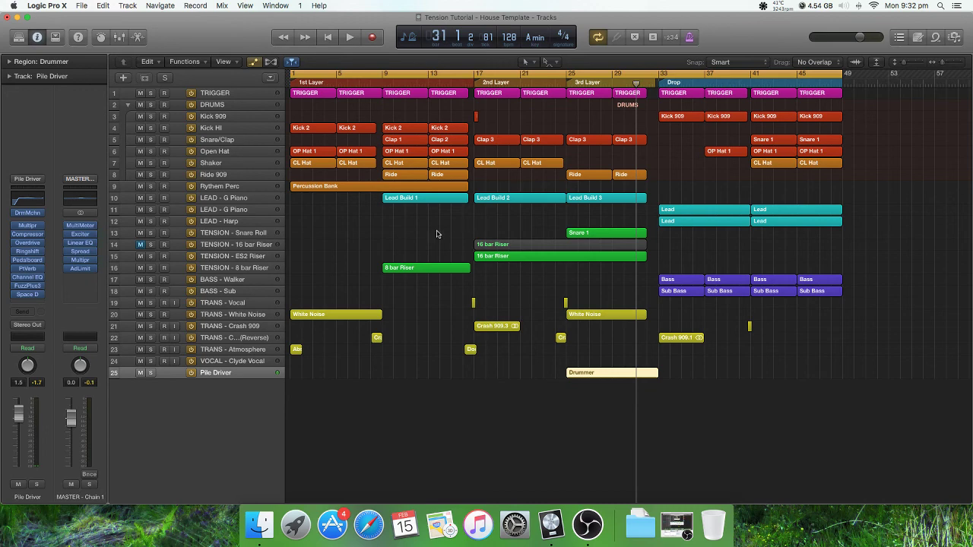
pyautogui.press('super+Left')
pyautogui.press('super+Left')
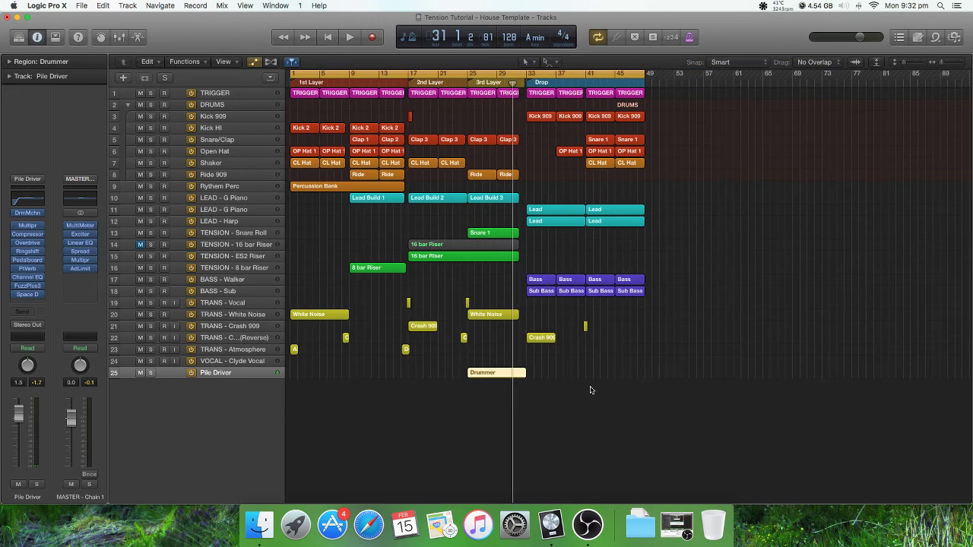
pyautogui.press('space')
pyautogui.click(551, 368)
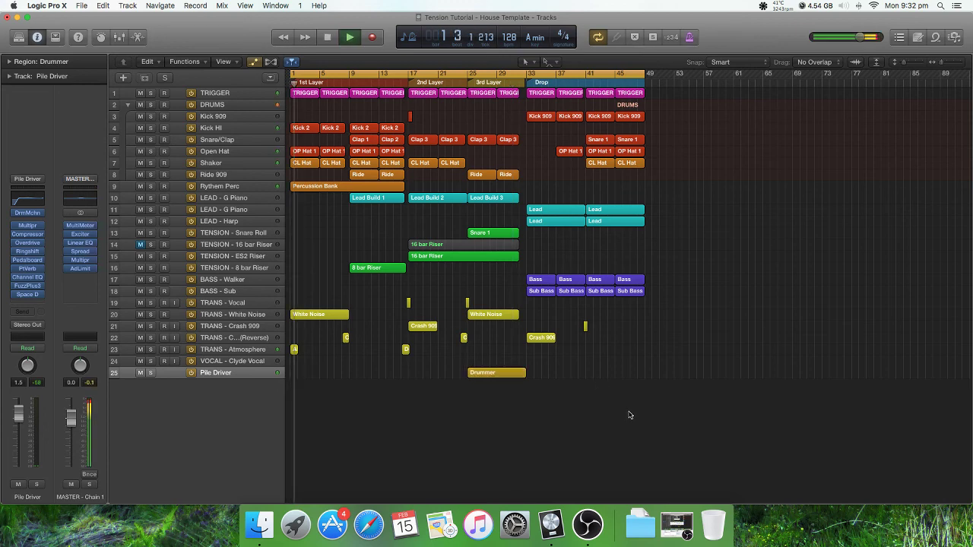
pyautogui.press('super+Down')
pyautogui.press('super+Right')
pyautogui.press('super+Right')
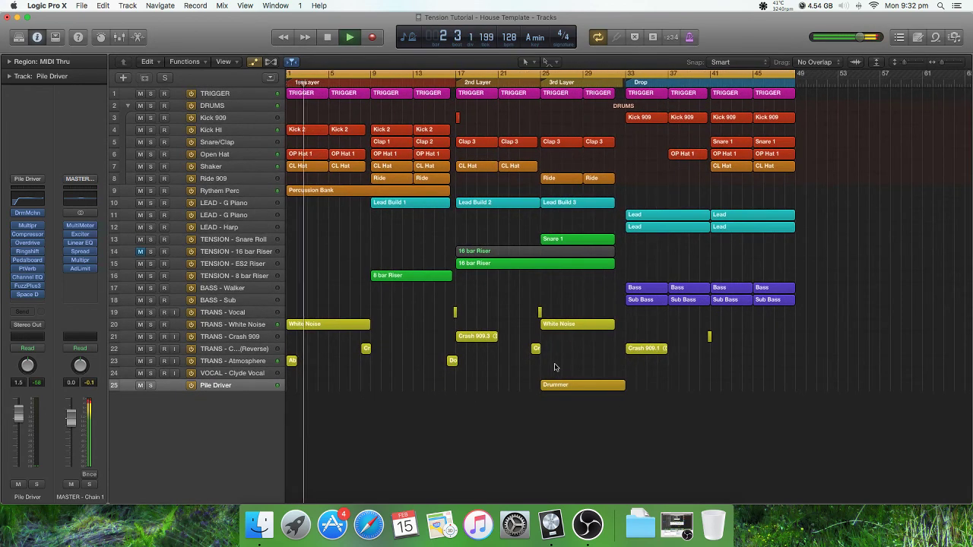
pyautogui.press('super+Down')
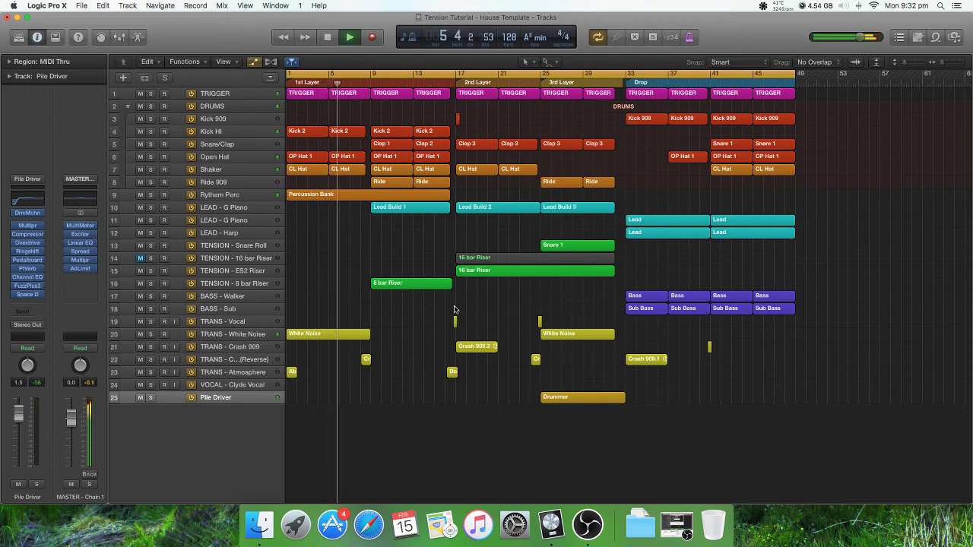
pyautogui.hscroll(-1, 454, 309)
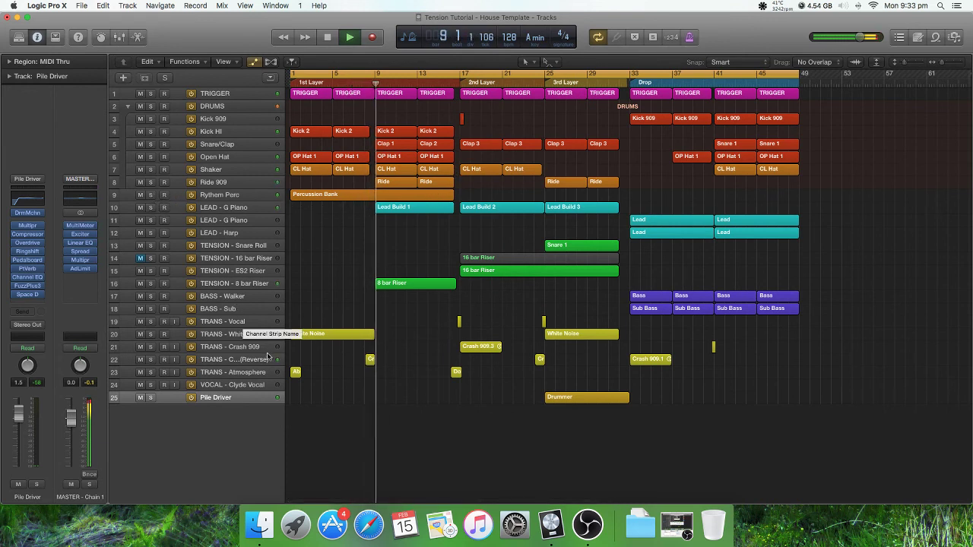
# Mute and unmute the TRANS - White Noise track during playback, and select its White Noise region in the 3rd Layer.
pyautogui.click(141, 335)
pyautogui.click(142, 335)
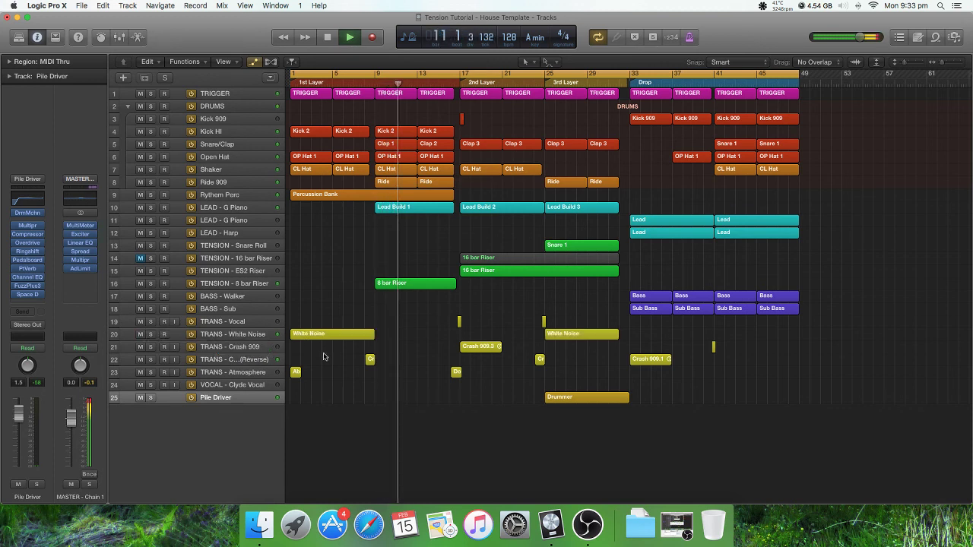
pyautogui.click(342, 334)
pyautogui.click(381, 332)
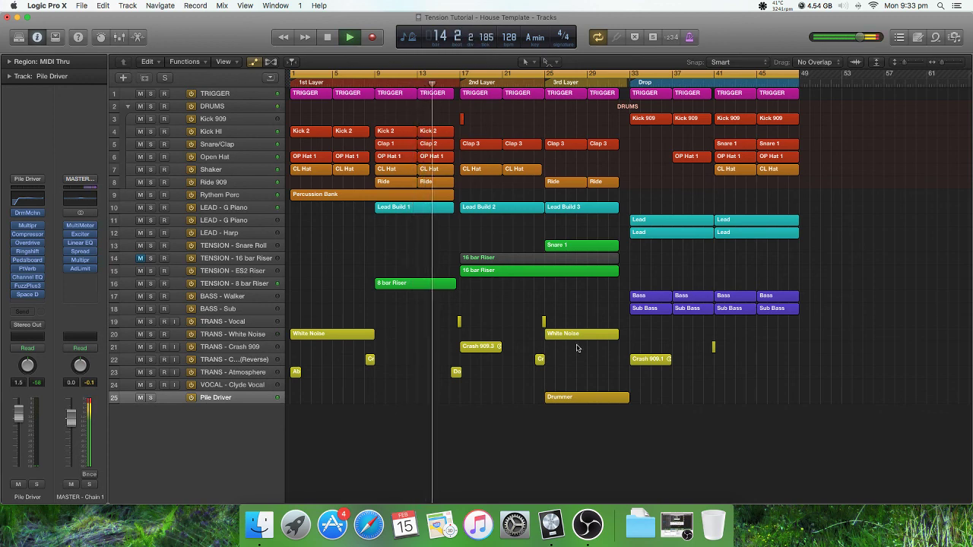
pyautogui.hscroll(2, 582, 343)
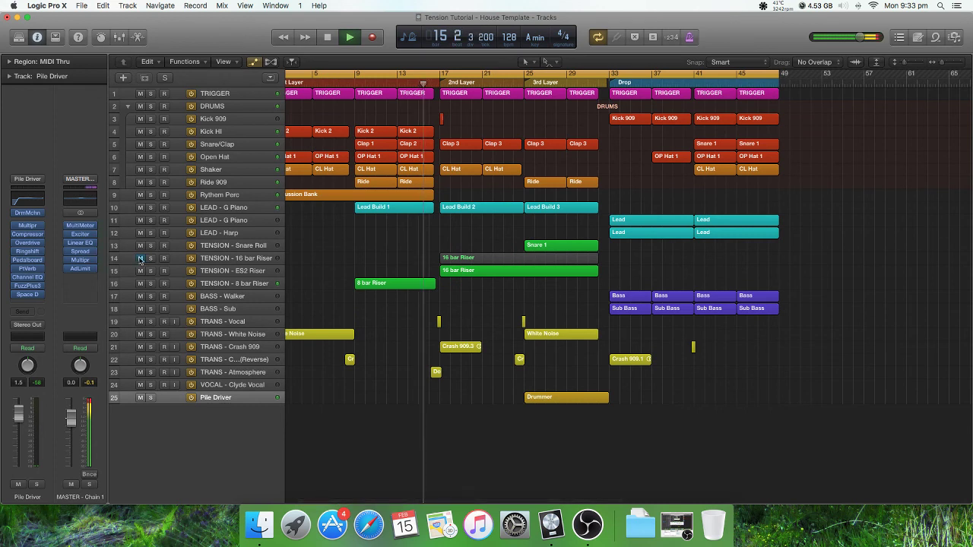
pyautogui.click(562, 337)
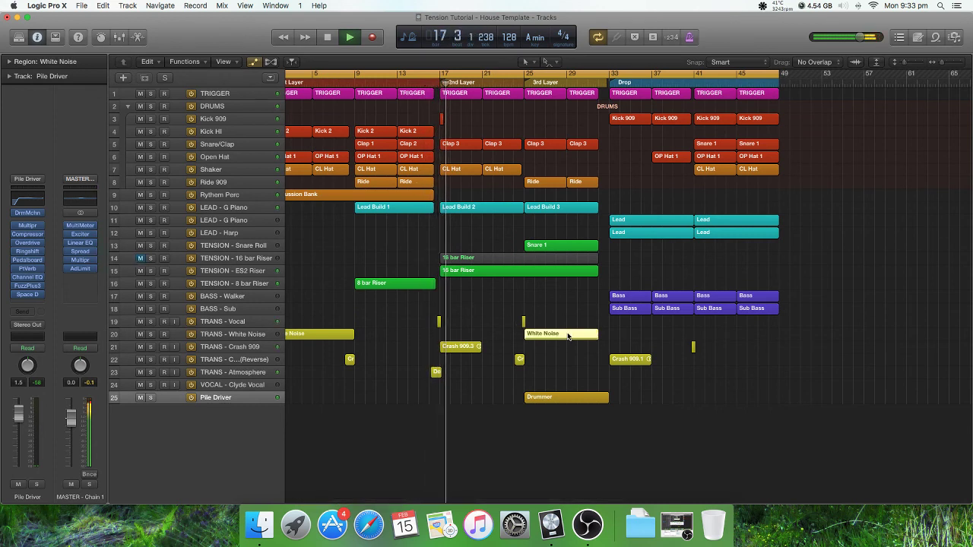
# Lower the TENSION - ES2 Riser track's volume to -12.0 dB during playback and deselect its region.
pyautogui.scroll(1, 488, 330)
pyautogui.scroll(5, 489, 330)
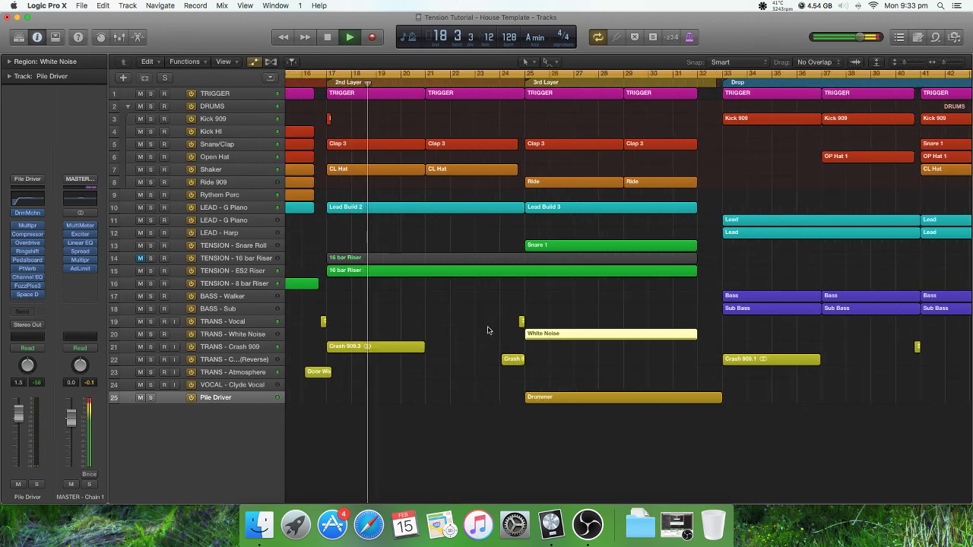
pyautogui.hscroll(-5, 489, 329)
pyautogui.scroll(-4, 489, 329)
pyautogui.hscroll(3, 494, 324)
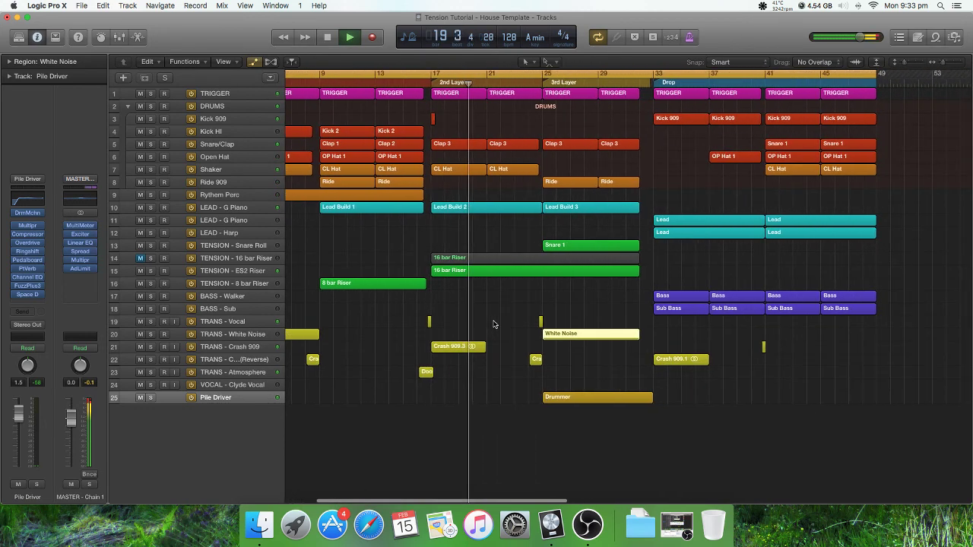
pyautogui.scroll(-3, 494, 325)
pyautogui.scroll(2, 494, 325)
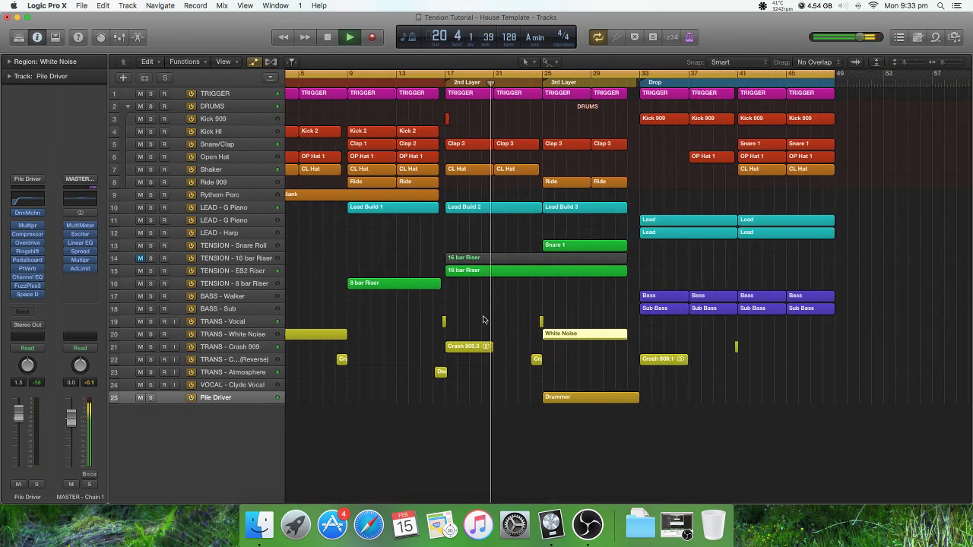
pyautogui.click(494, 270)
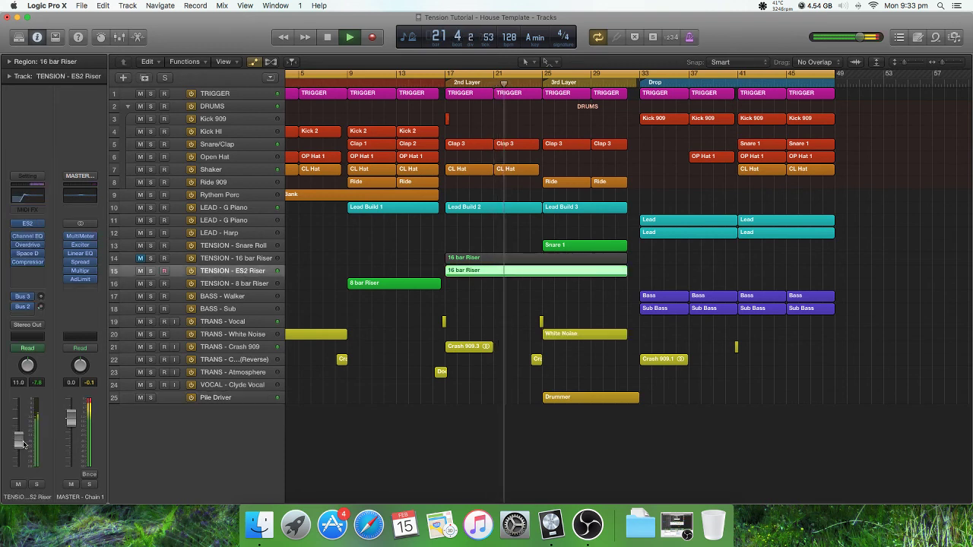
pyautogui.moveTo(23, 442); pyautogui.dragTo(24, 447)
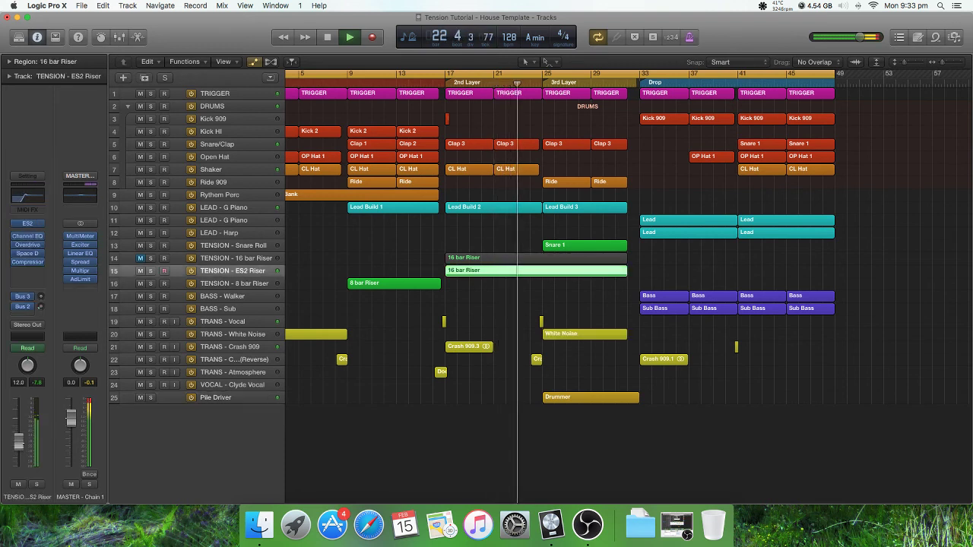
pyautogui.click(490, 324)
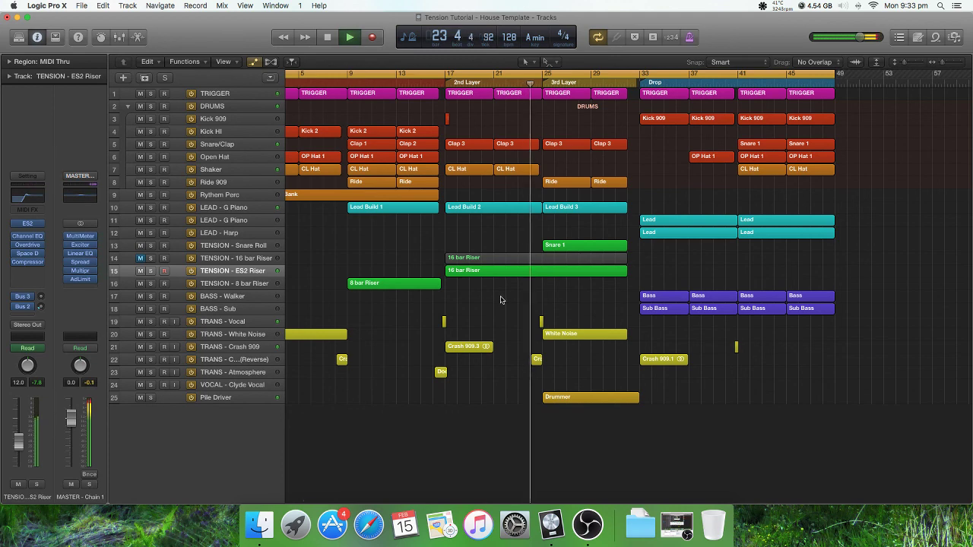
# Inspect the Channel EQ on the TENSION - ES2 Riser track while the 3rd Layer plays, and close it.
pyautogui.hscroll(1, 501, 300)
pyautogui.press('super+Left')
pyautogui.hscroll(-1, 481, 306)
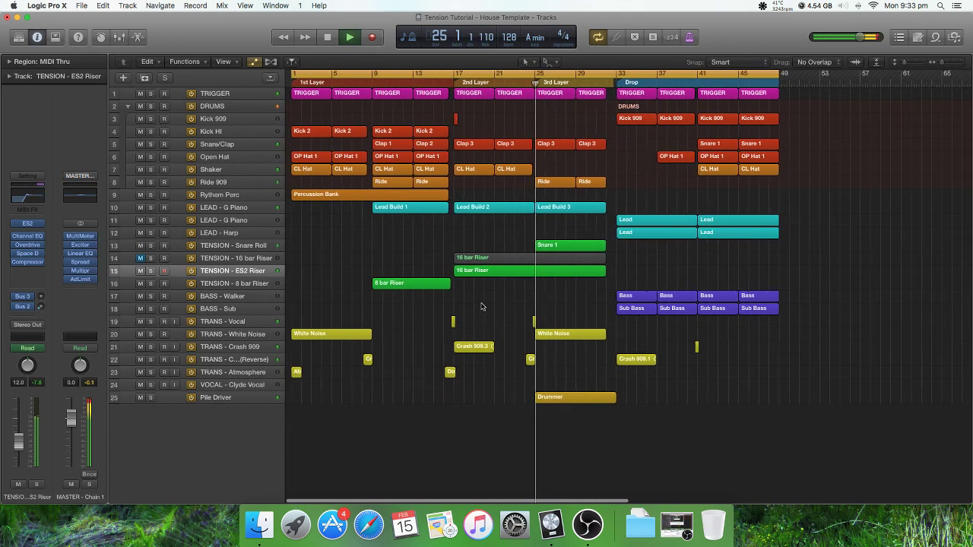
pyautogui.click(255, 248)
pyautogui.click(231, 270)
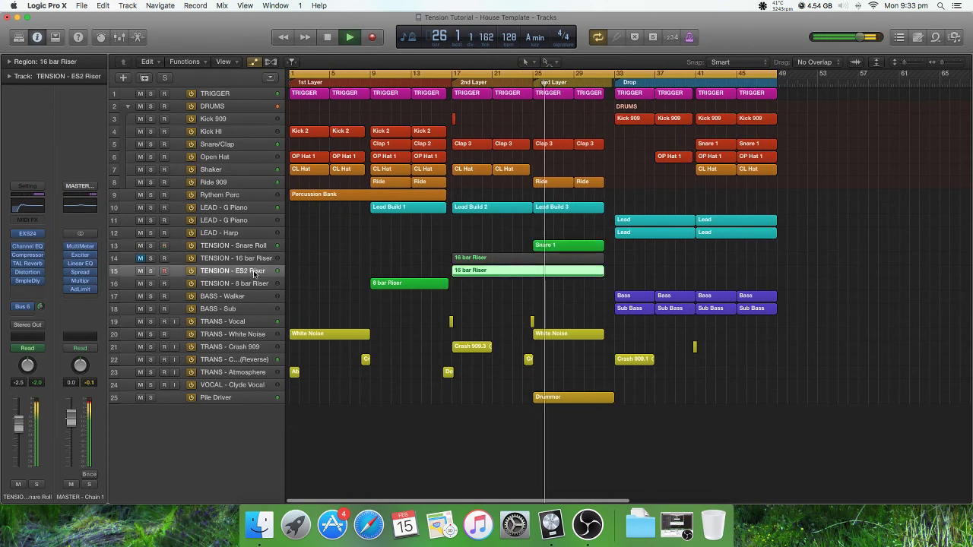
pyautogui.click(27, 202)
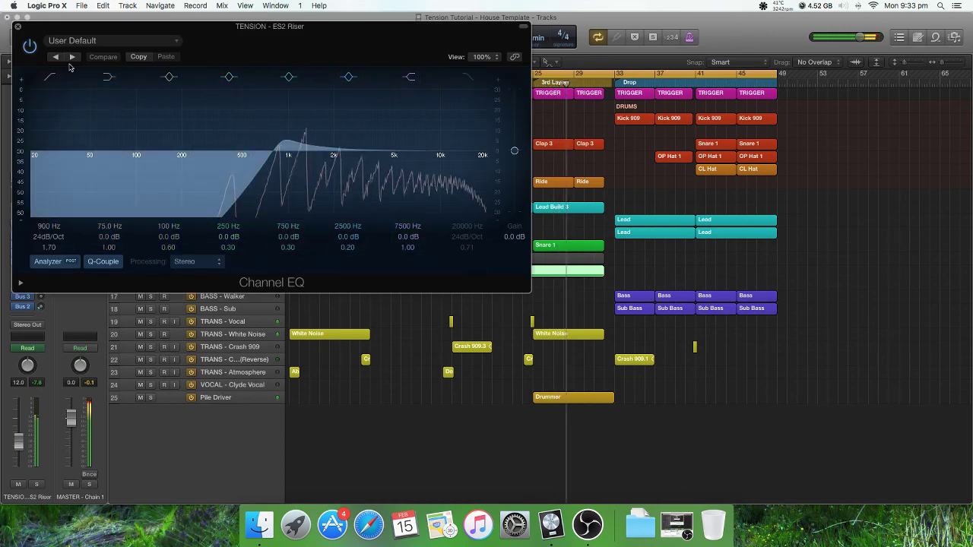
pyautogui.click(18, 29)
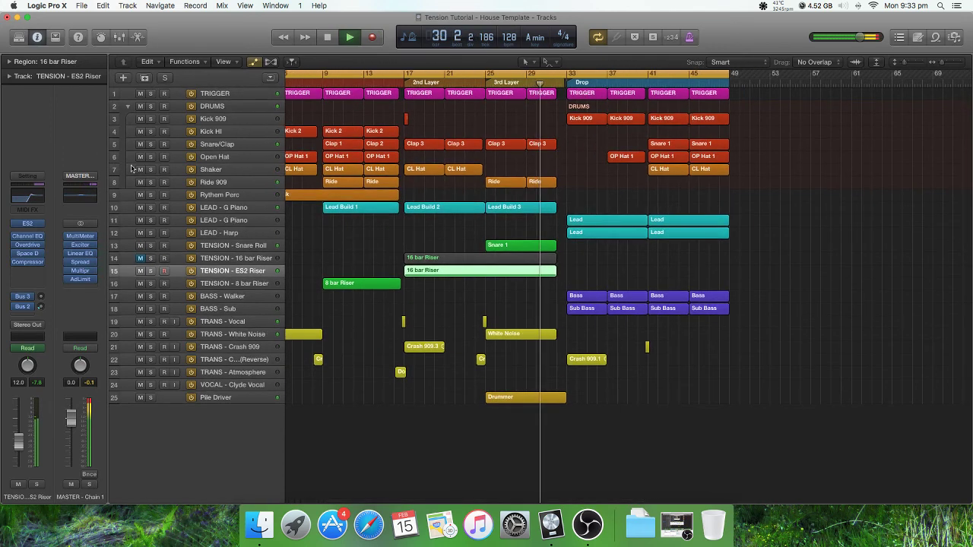
# Check the Linear Phase EQ on the master channel, select the LEAD - Harp track and stop playback after the Drop.
pyautogui.click(80, 253)
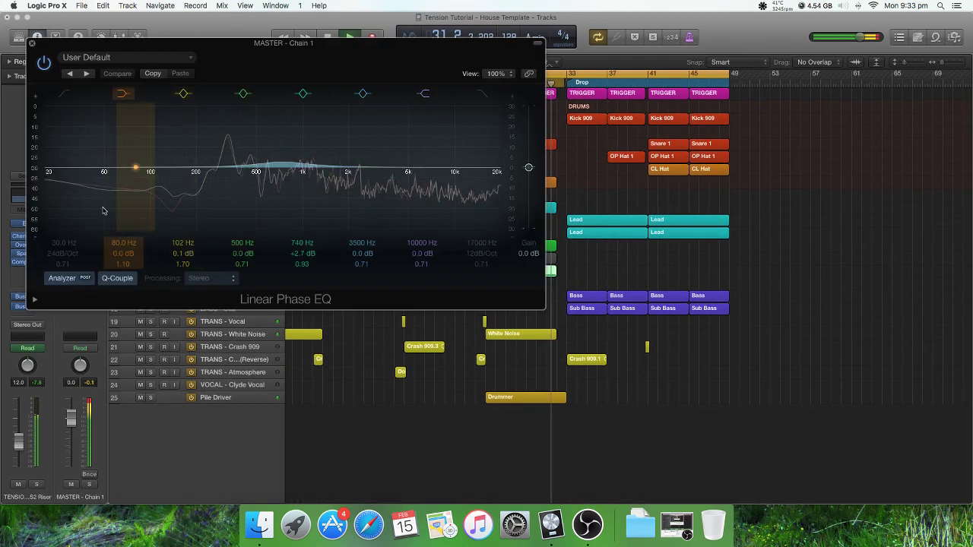
pyautogui.click(32, 44)
pyautogui.click(253, 233)
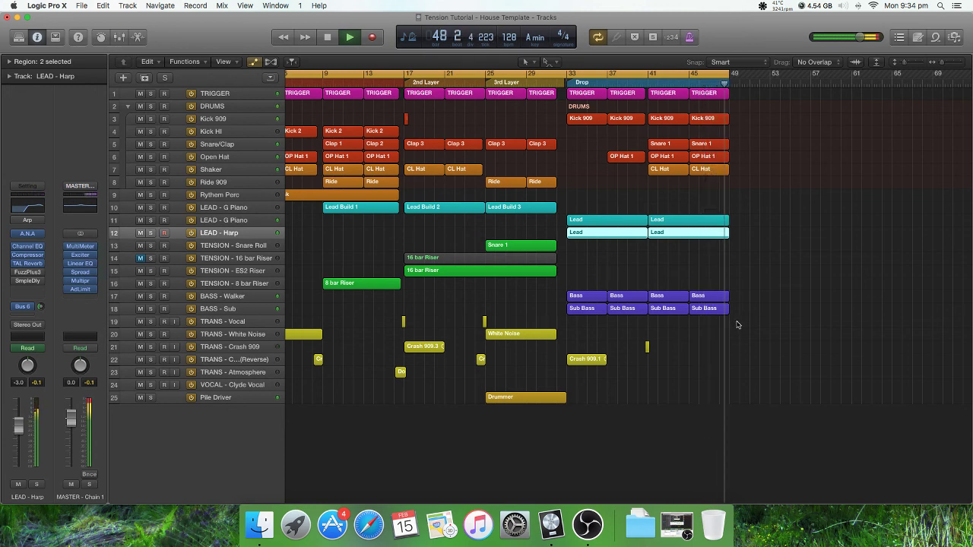
pyautogui.press('space')
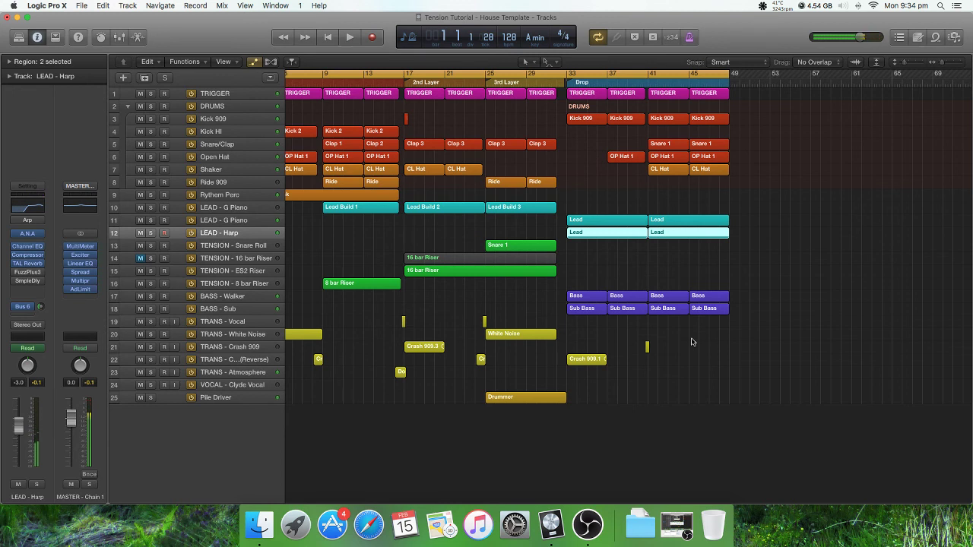